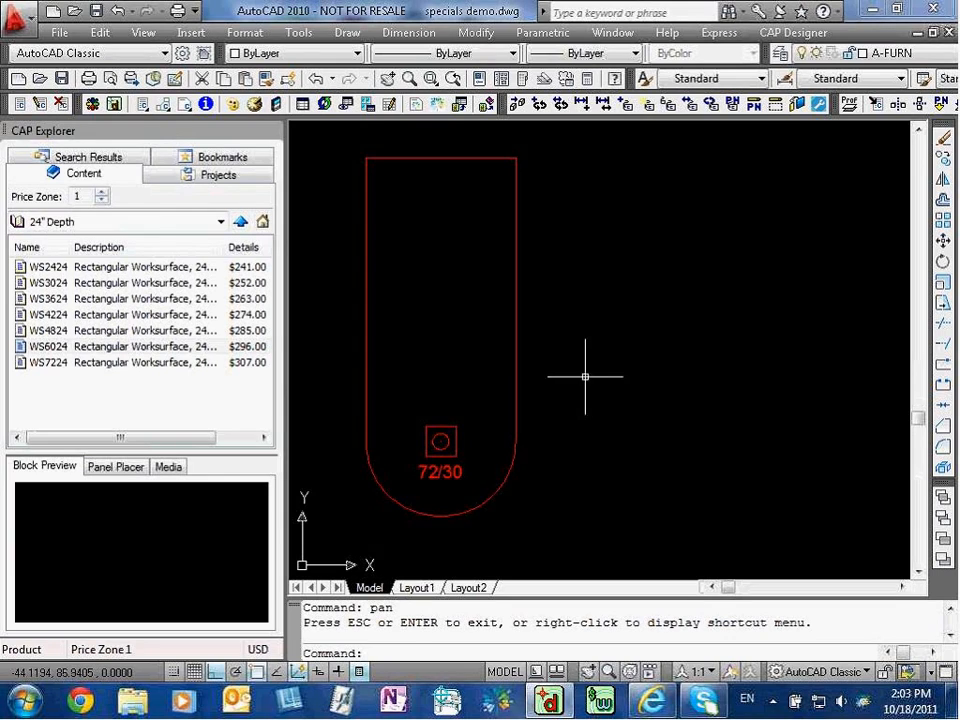
# - Undock the cut-off CAP toolbar, and place a 3D copy of the U-shaped worksurface to the right of the plan view
pyautogui.scroll(-5, 587, 375)
pyautogui.scroll(4, 592, 370)
pyautogui.scroll(-1, 596, 372)
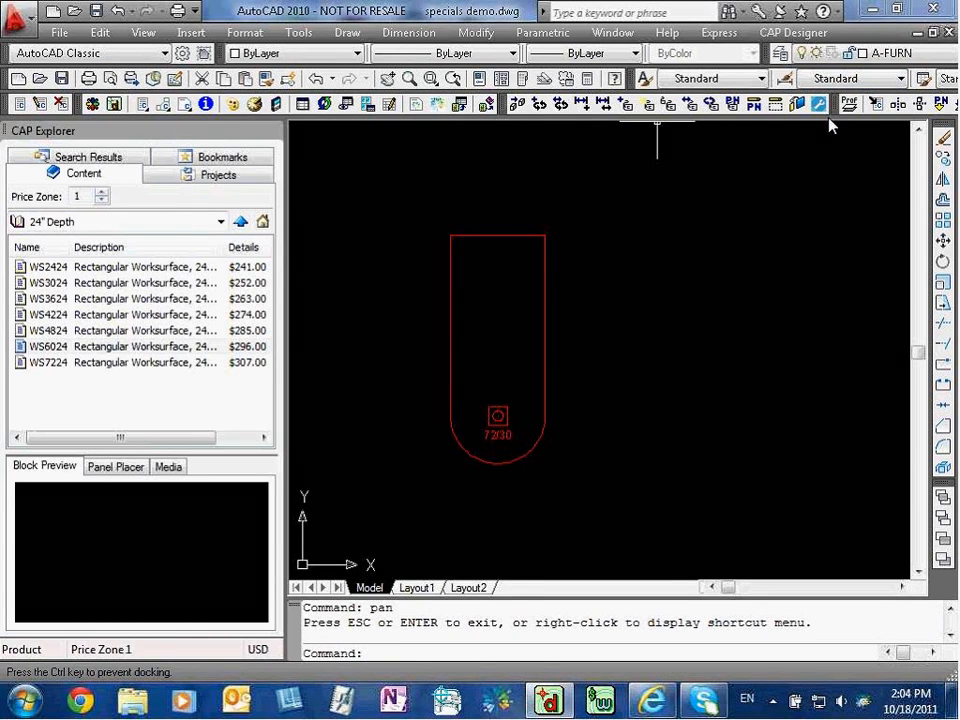
pyautogui.moveTo(829, 122); pyautogui.dragTo(665, 130)
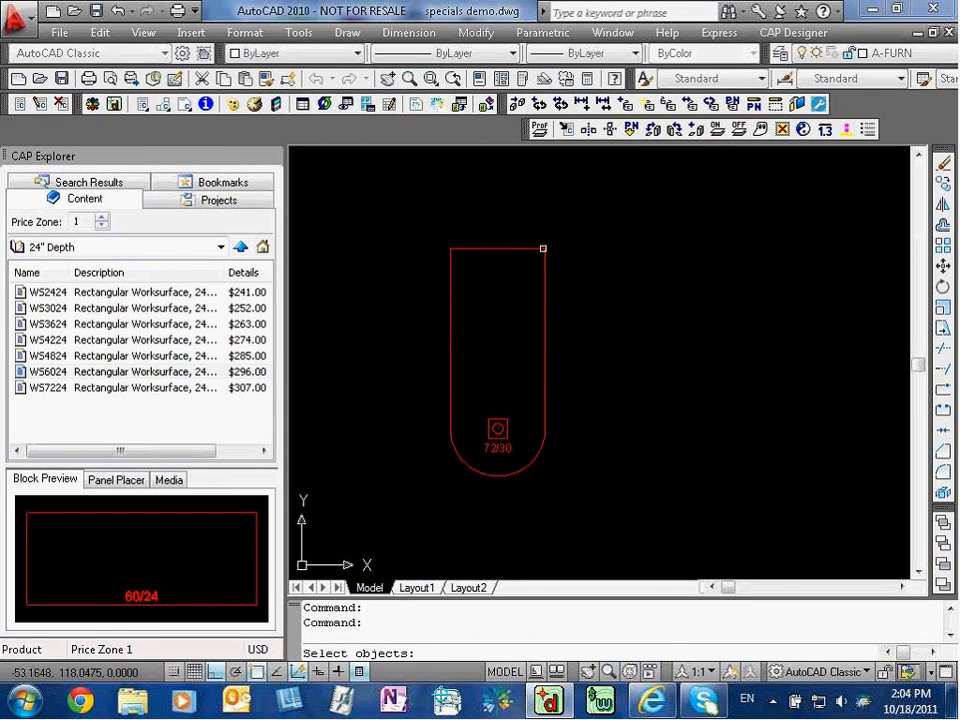
pyautogui.click(525, 249)
pyautogui.press('Return')
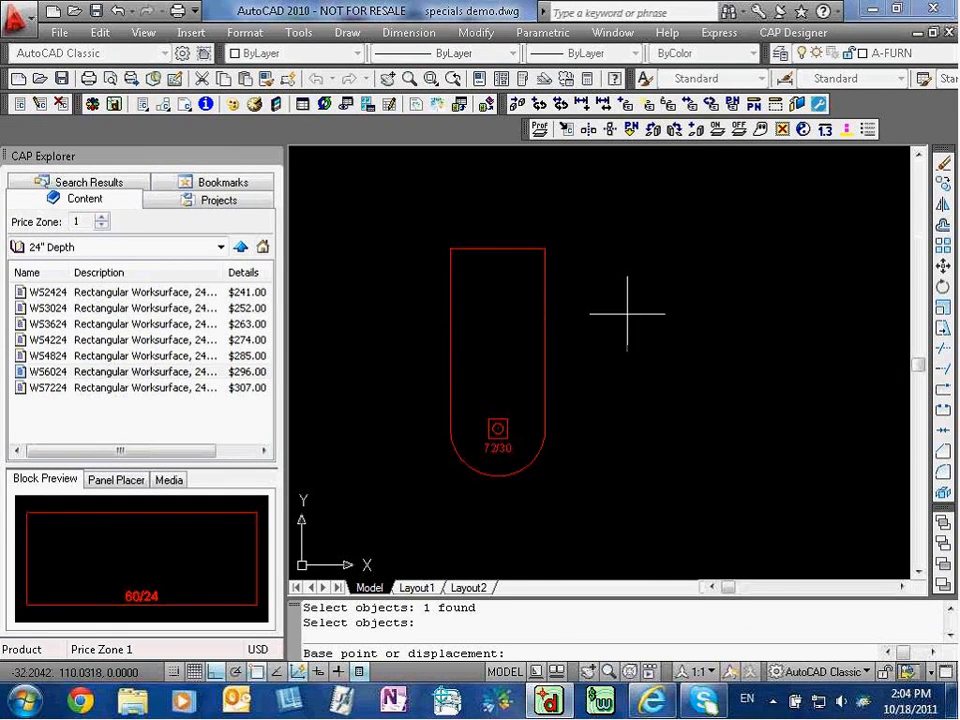
pyautogui.click(506, 319)
pyautogui.click(645, 319)
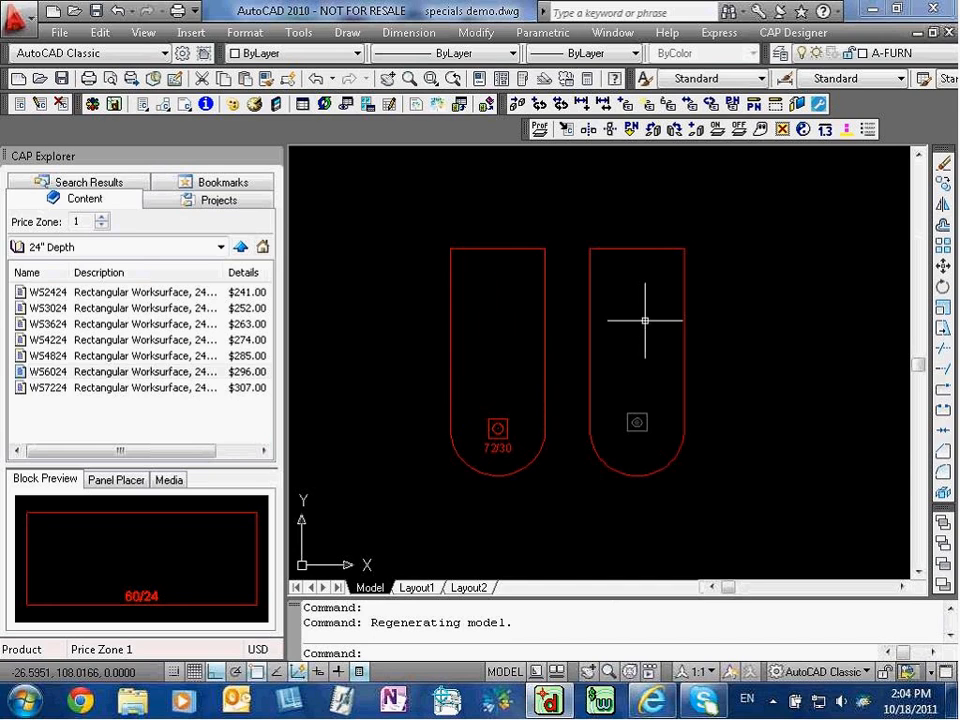
pyautogui.press('Escape')
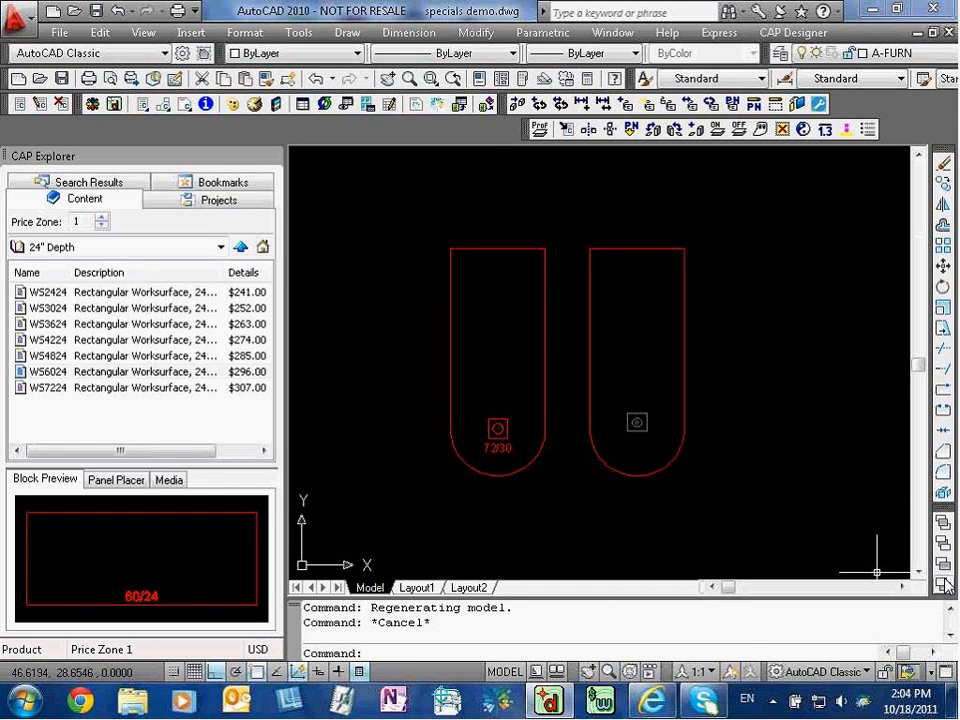
# - Move the 3D copy of the worksurface straight to the right, farther away from the plan-view worksurface
pyautogui.write('move')
pyautogui.press('Return')
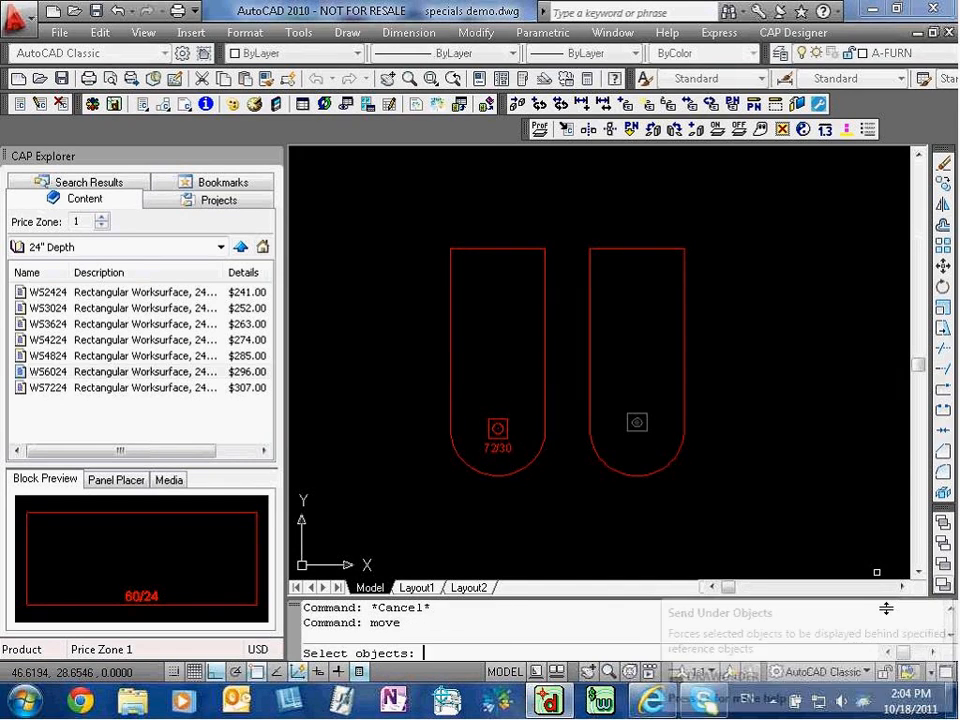
pyautogui.click(605, 464)
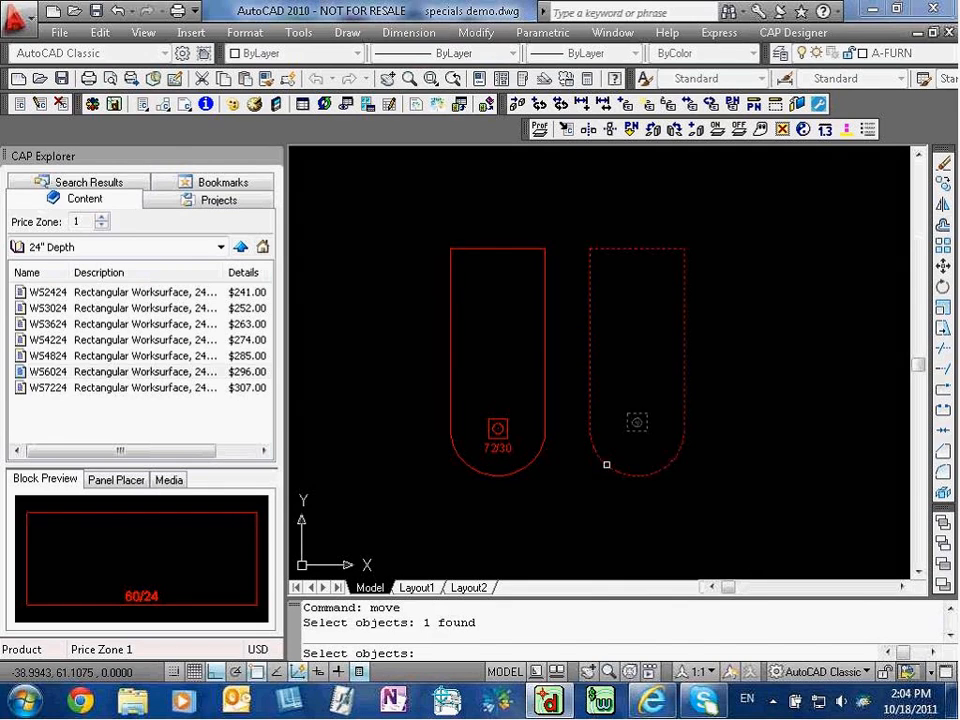
pyautogui.press('Return')
pyautogui.click(606, 464)
pyautogui.click(664, 495)
pyautogui.press('Escape')
pyautogui.press('Escape')
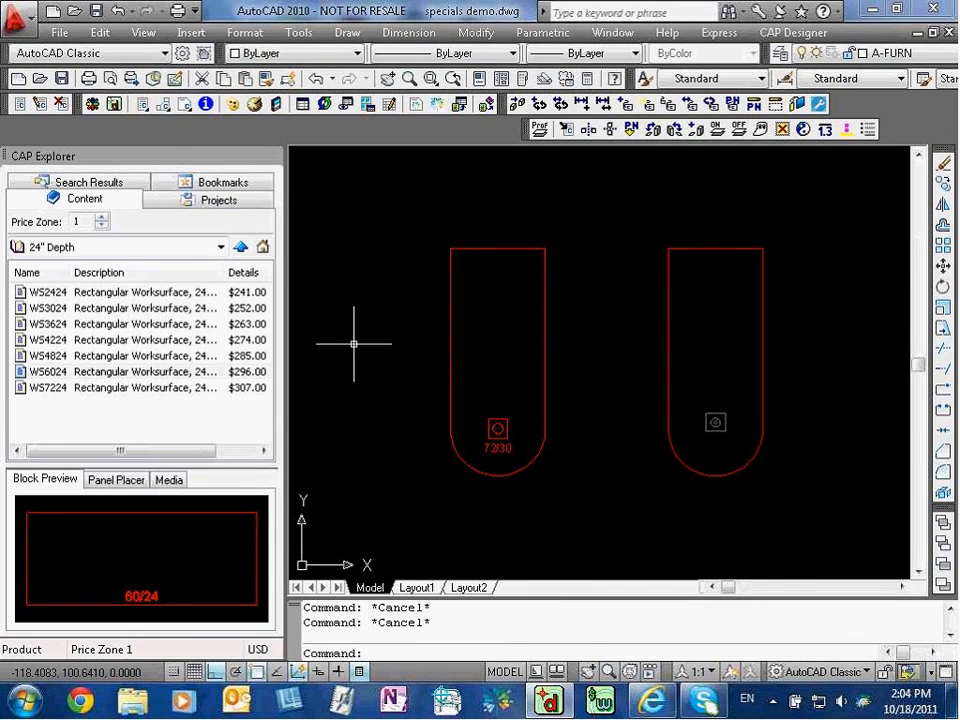
# - Explode the original plan-view worksurface with the CAP explode command, keeping its CAP attribute definitions
pyautogui.click(60, 104)
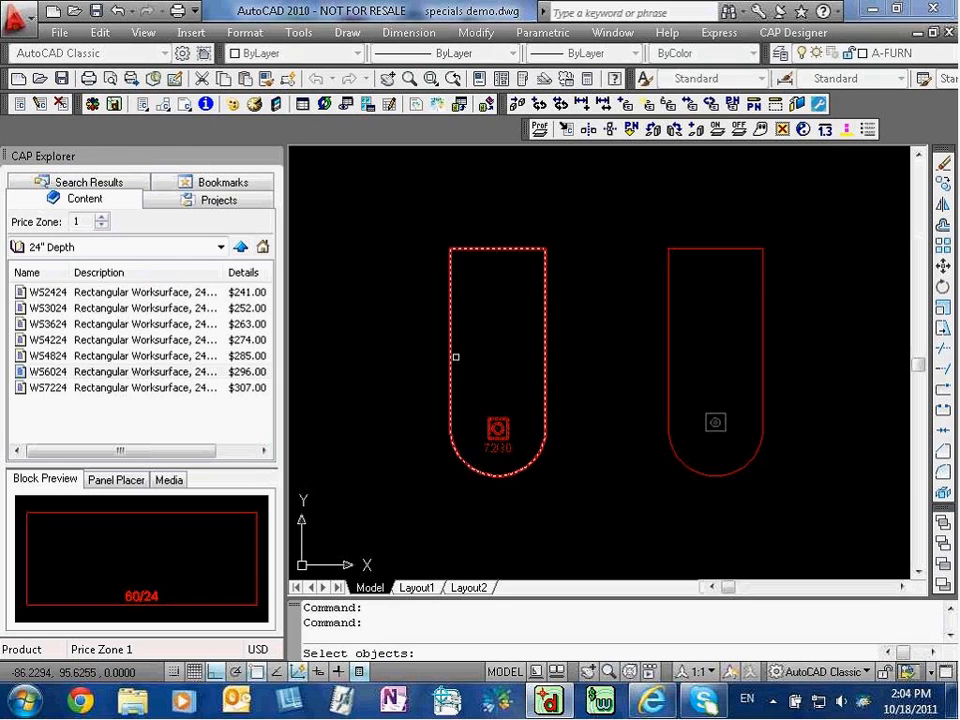
pyautogui.click(449, 358)
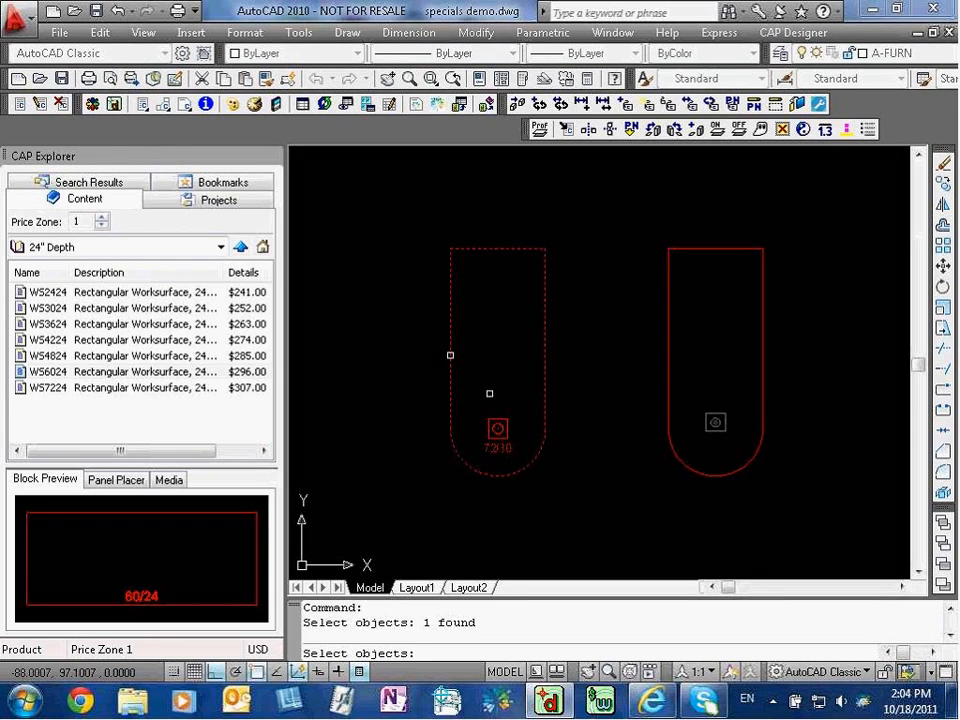
pyautogui.press('Return')
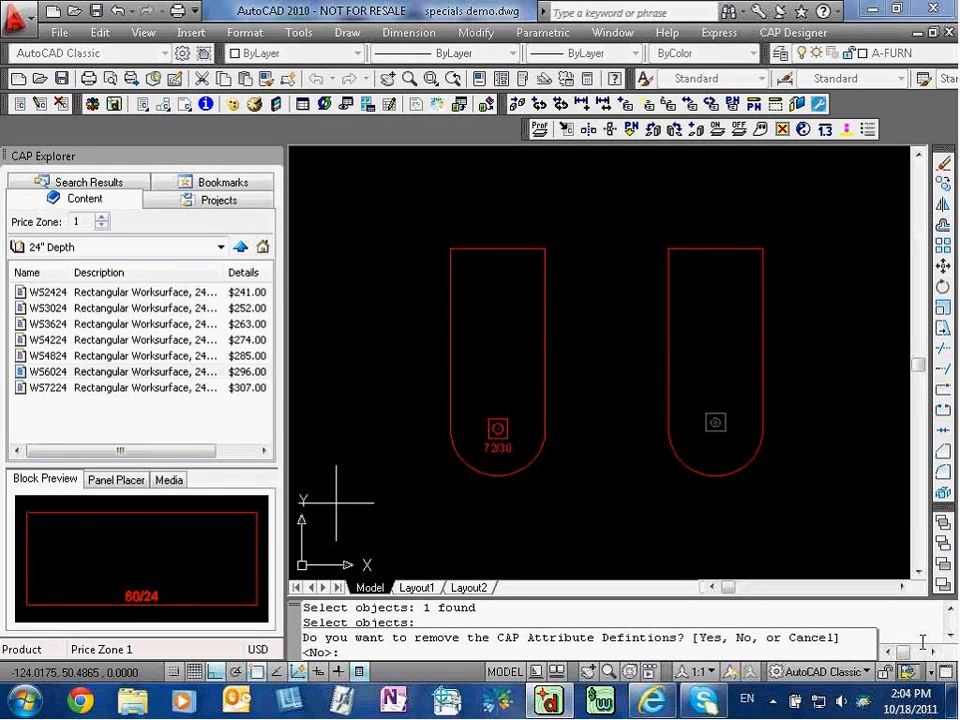
pyautogui.press('Return')
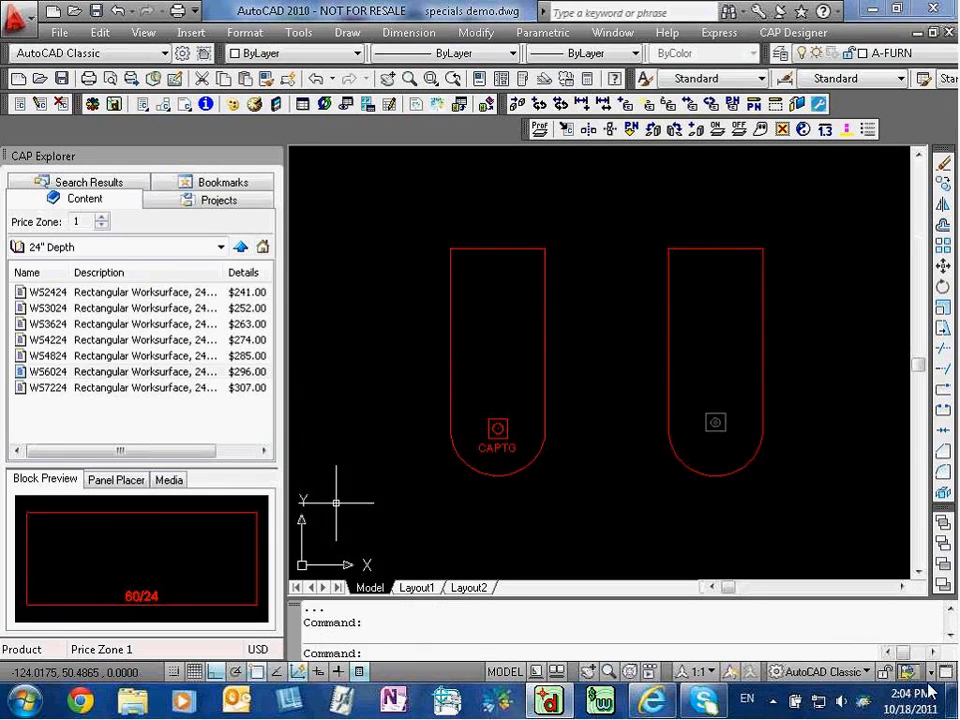
# - Explode the 3D copy of the worksurface the same way, without removing its CAP attribute definitions
pyautogui.click(58, 106)
pyautogui.click(671, 276)
pyautogui.press('Return')
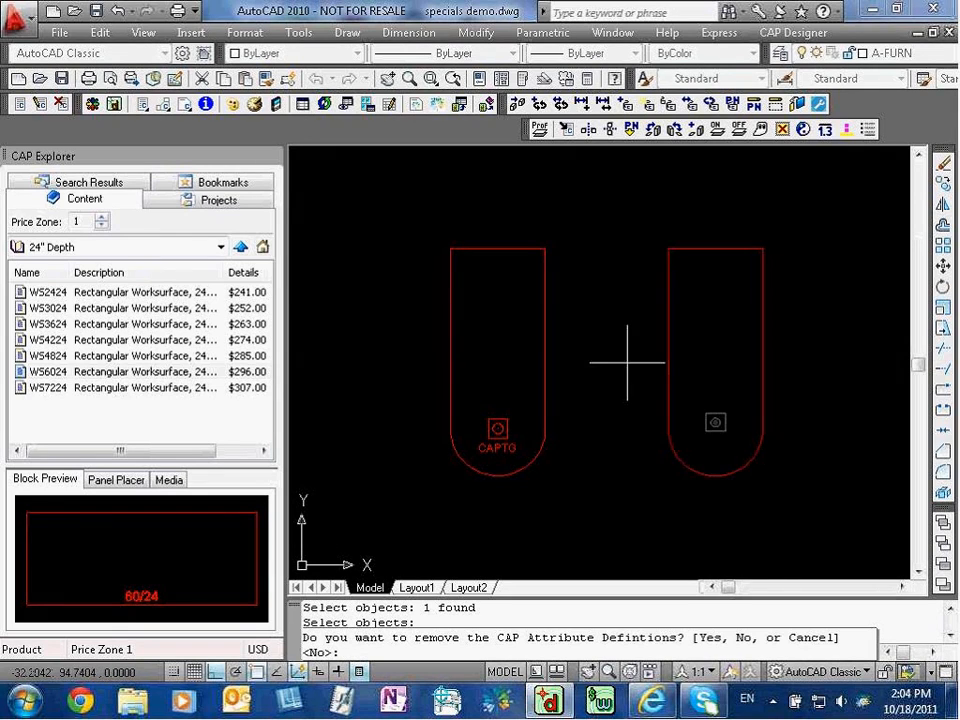
pyautogui.press('Return')
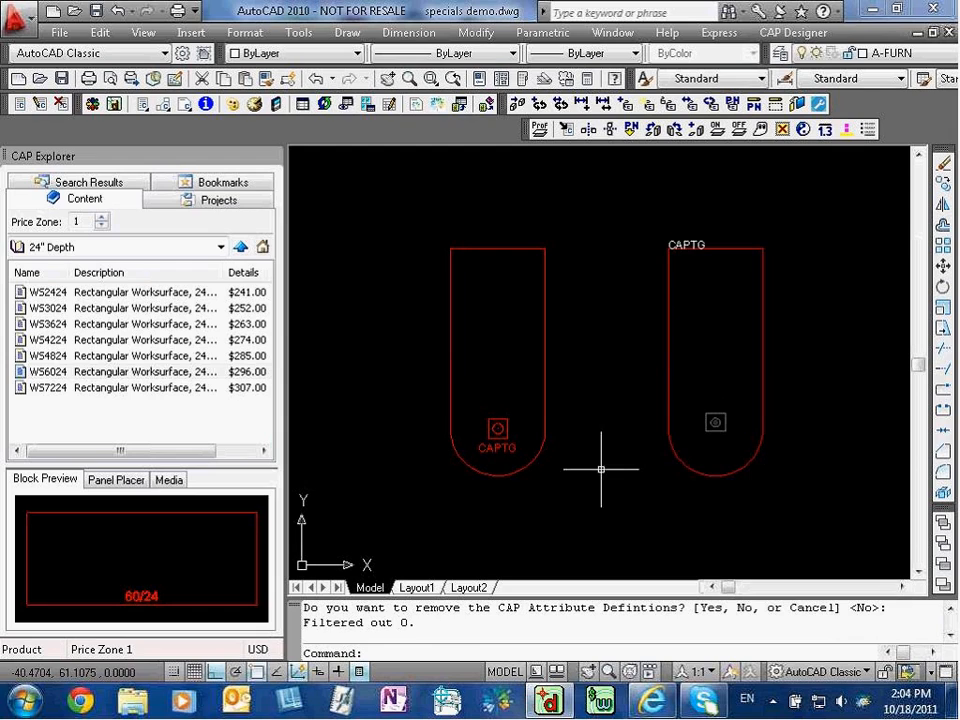
# - Stretch the straight upper ends of both worksurfaces downward by 5 so that each becomes shorter
pyautogui.write('stretch')
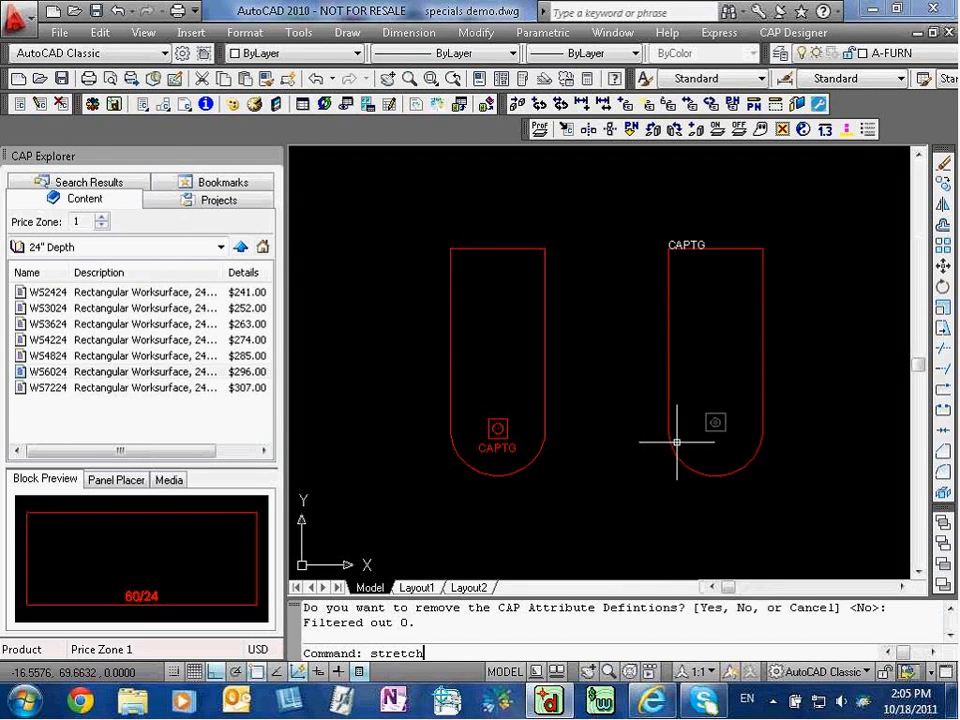
pyautogui.press('Return')
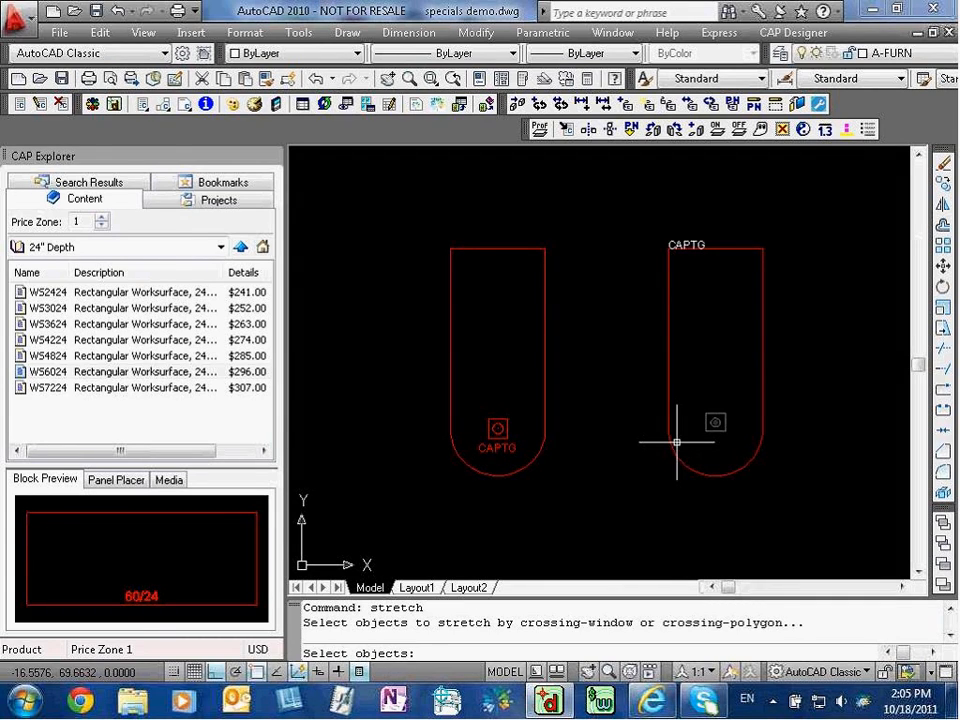
pyautogui.click(812, 301)
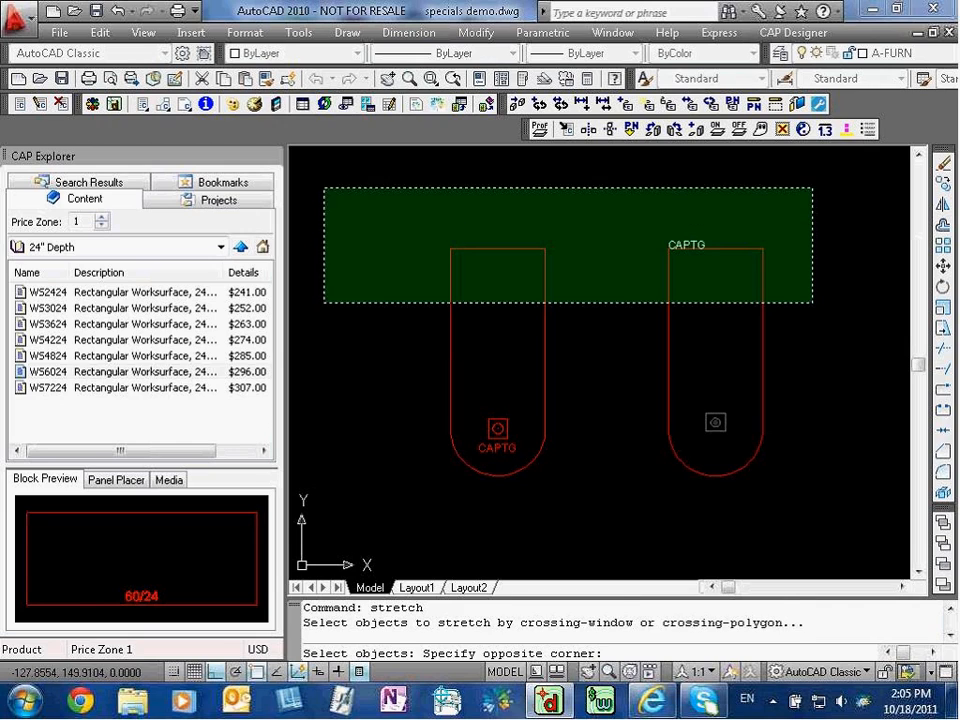
pyautogui.click(360, 196)
pyautogui.press('Return')
pyautogui.click(388, 201)
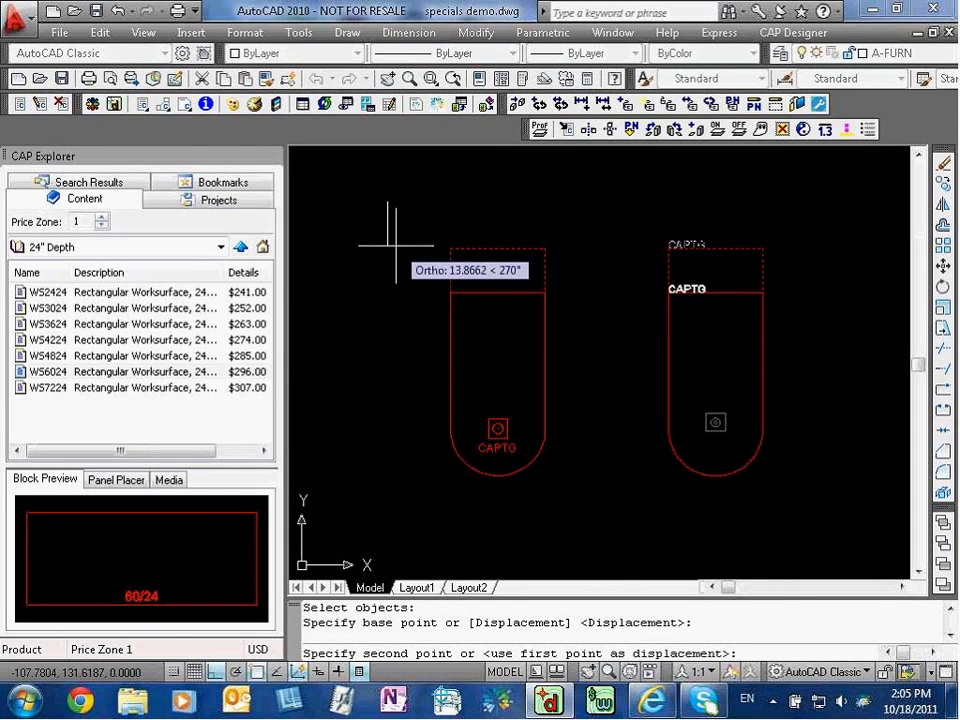
pyautogui.write('5')
pyautogui.press('Return')
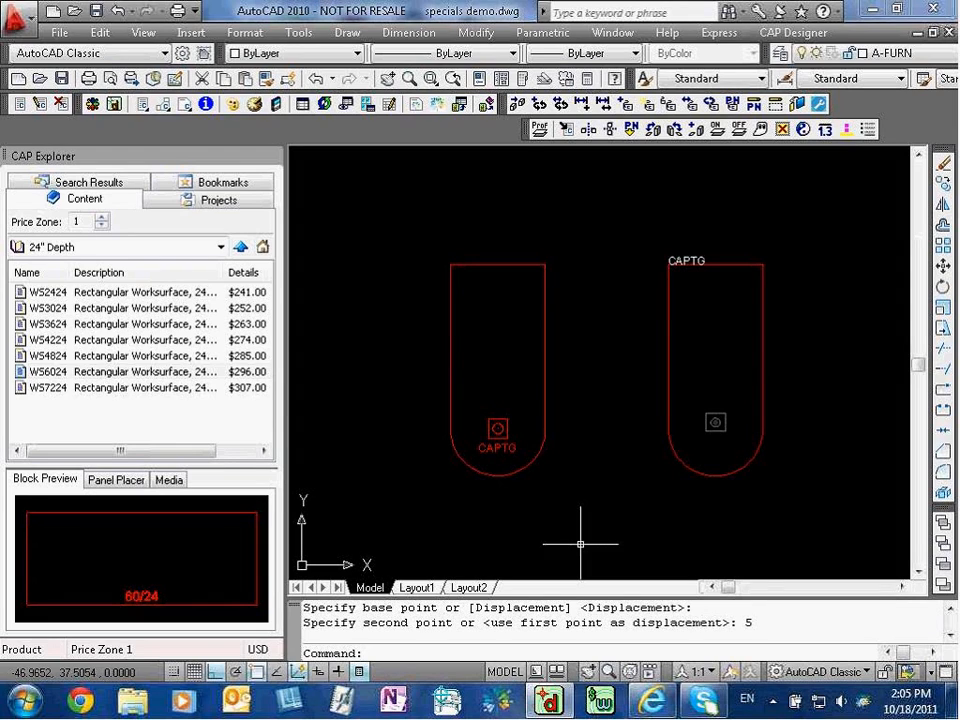
# - Start a new CAP part without setting tag properties, using all entities of the left worksurface as the plan view block
pyautogui.click(16, 103)
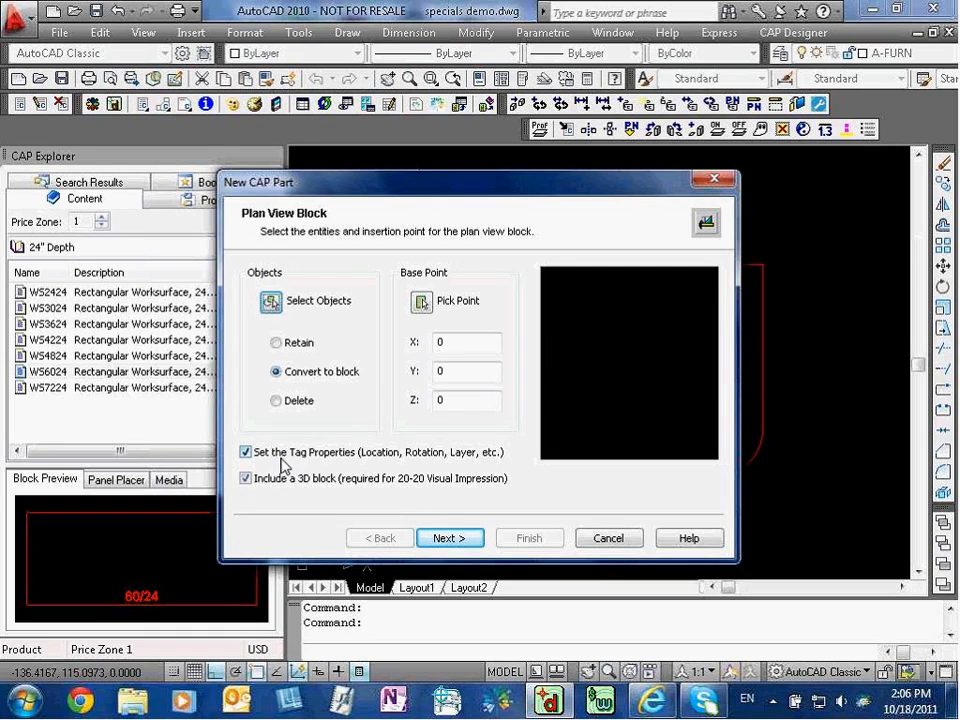
pyautogui.click(245, 453)
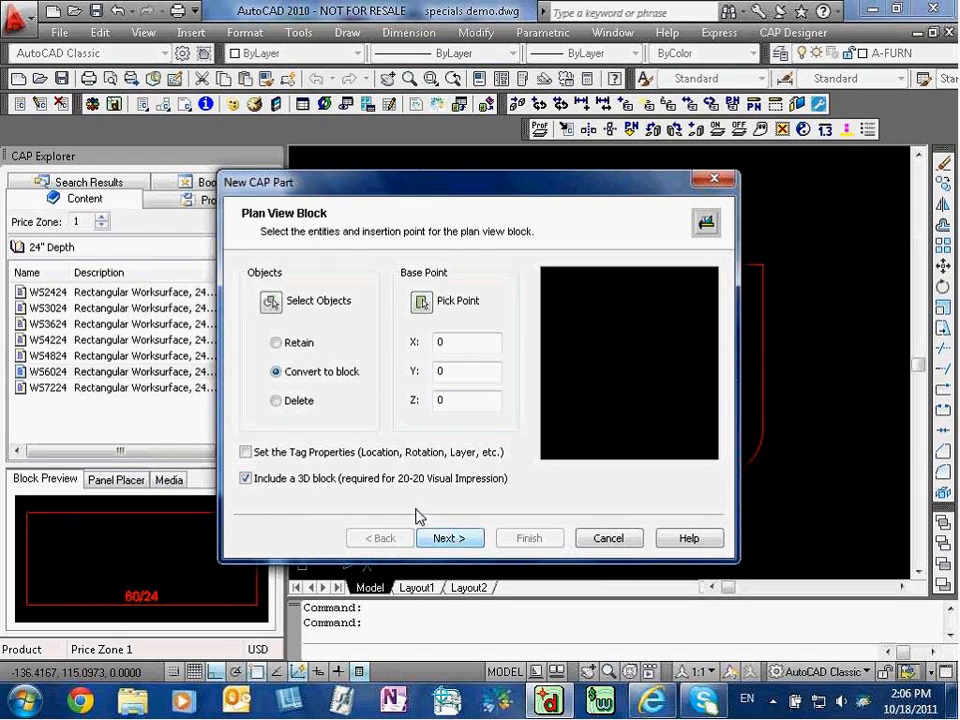
pyautogui.click(272, 303)
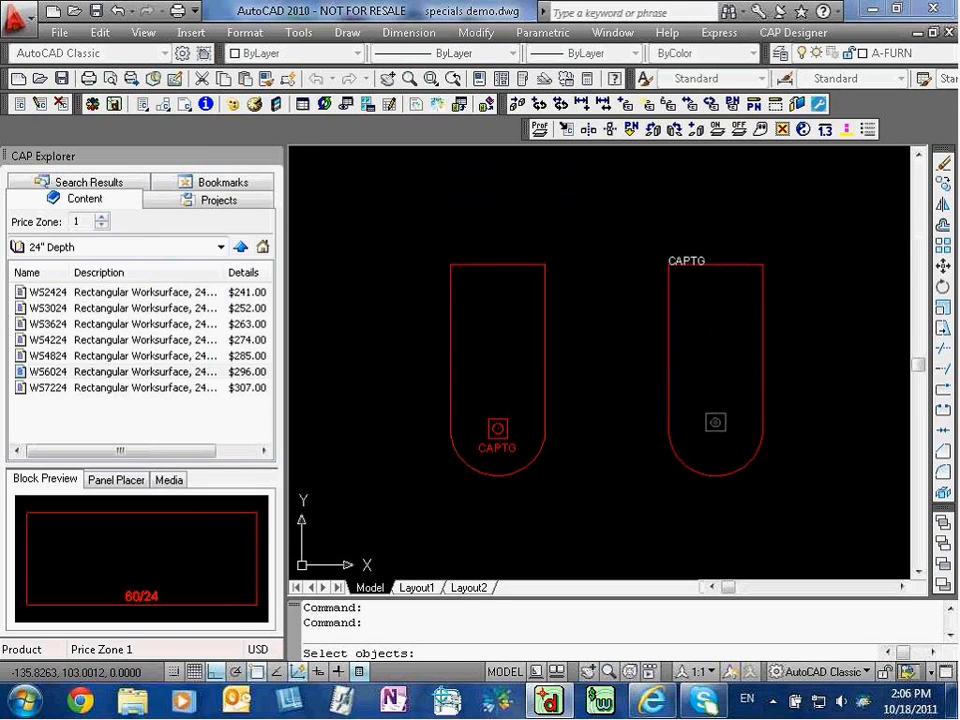
pyautogui.click(413, 229)
pyautogui.click(574, 501)
pyautogui.press('Return')
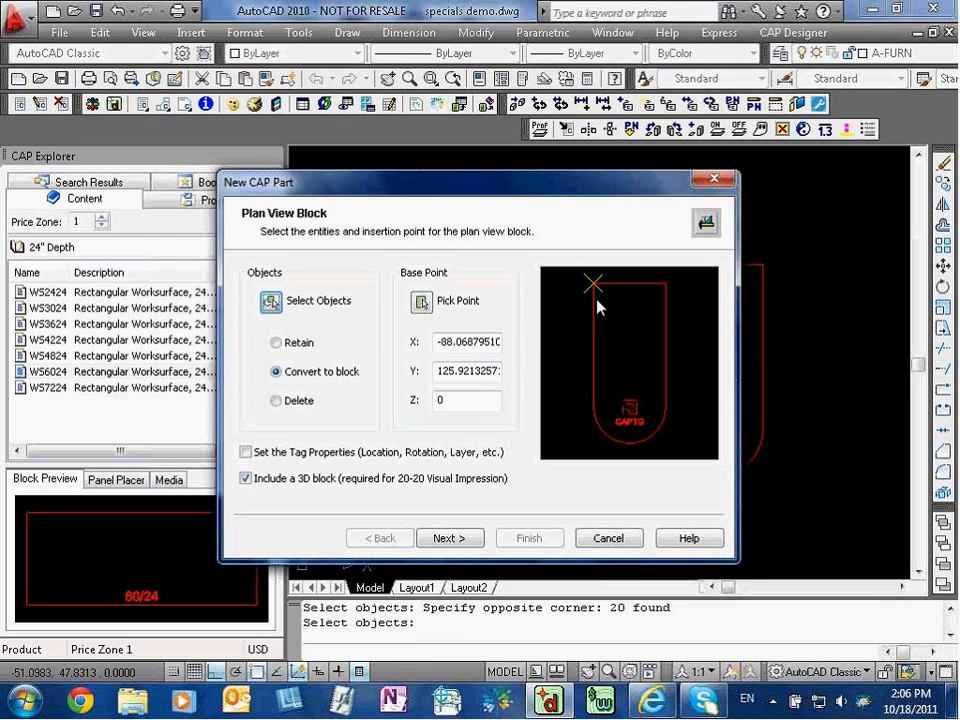
pyautogui.click(453, 540)
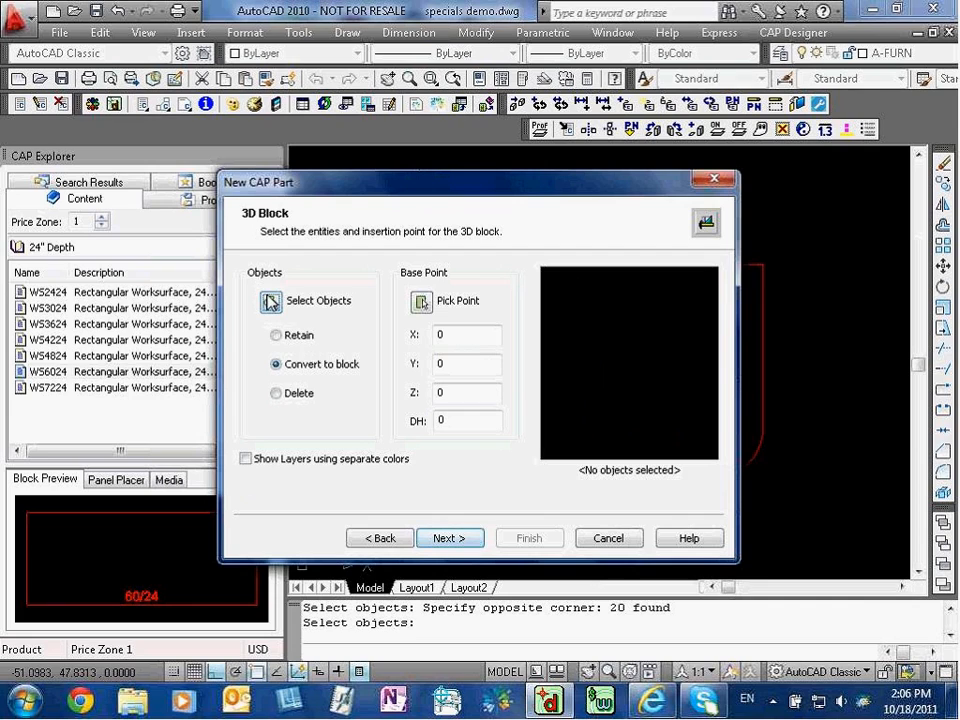
# - Select all entities of the right-hand worksurface as the objects for the part's 3D block
pyautogui.click(270, 304)
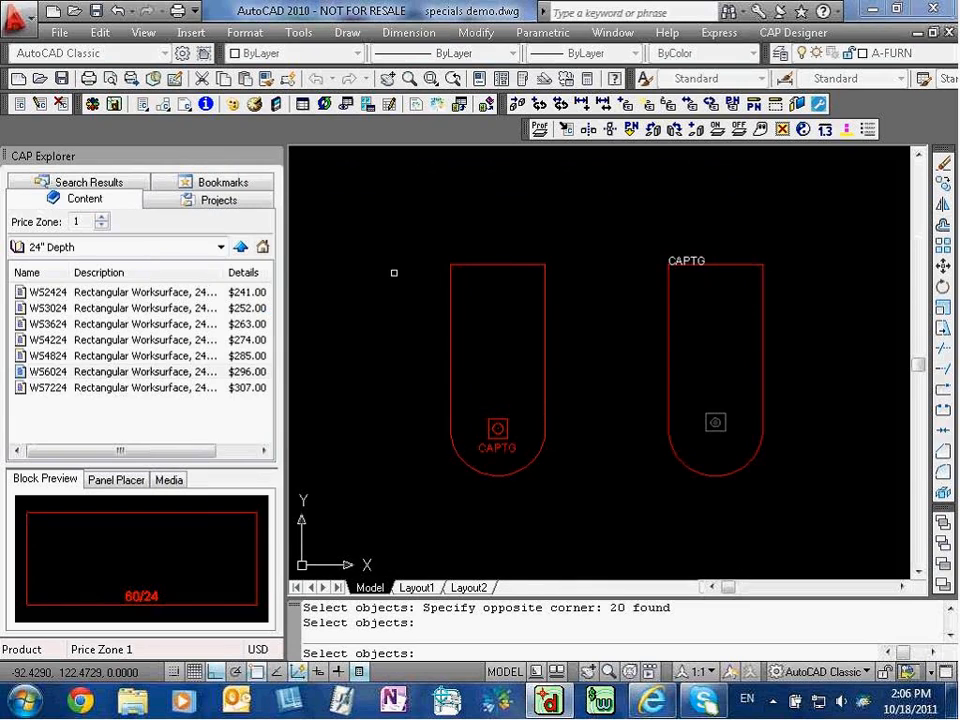
pyautogui.click(639, 238)
pyautogui.click(806, 510)
pyautogui.press('Return')
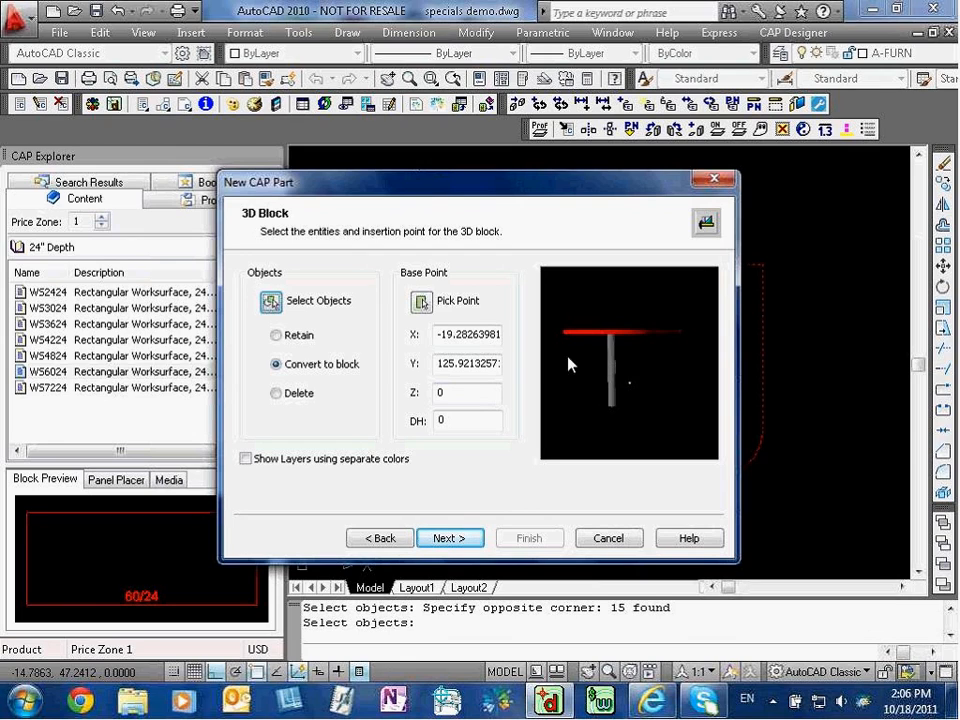
# - Examine the 3D block preview at an angle, both in its own colors and with layers shown in separate colors
pyautogui.moveTo(575, 369); pyautogui.dragTo(621, 390)
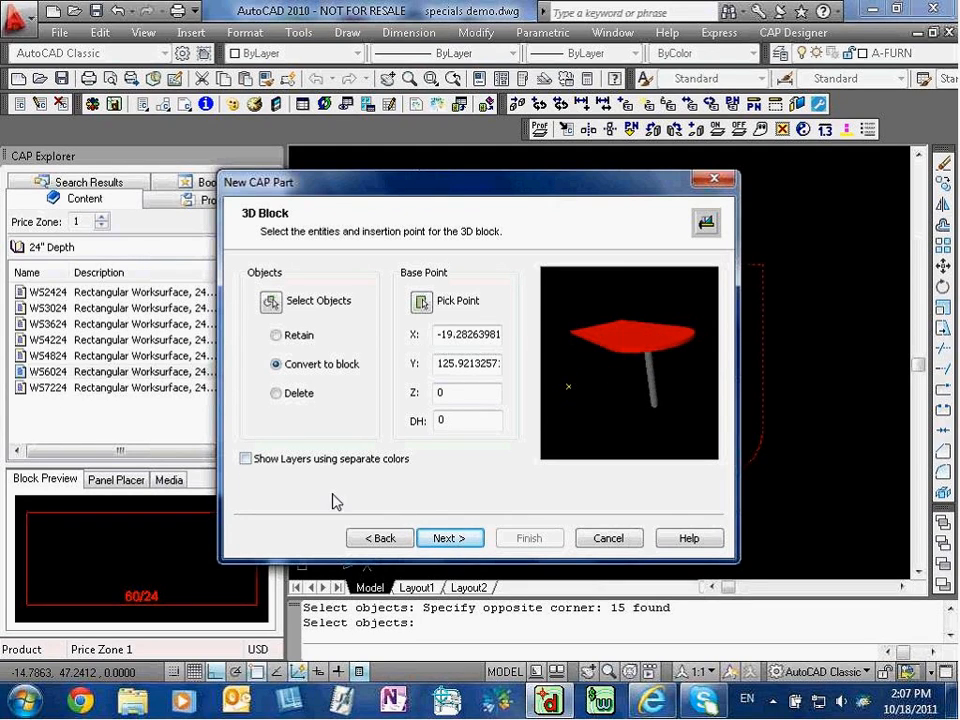
pyautogui.click(248, 462)
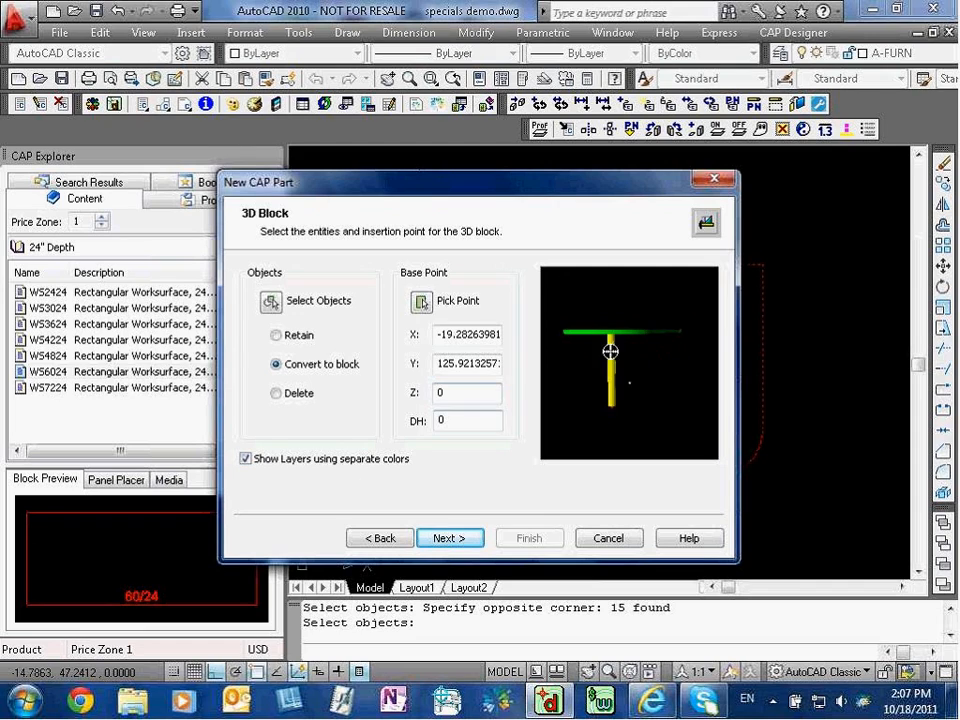
pyautogui.moveTo(568, 364); pyautogui.dragTo(620, 384)
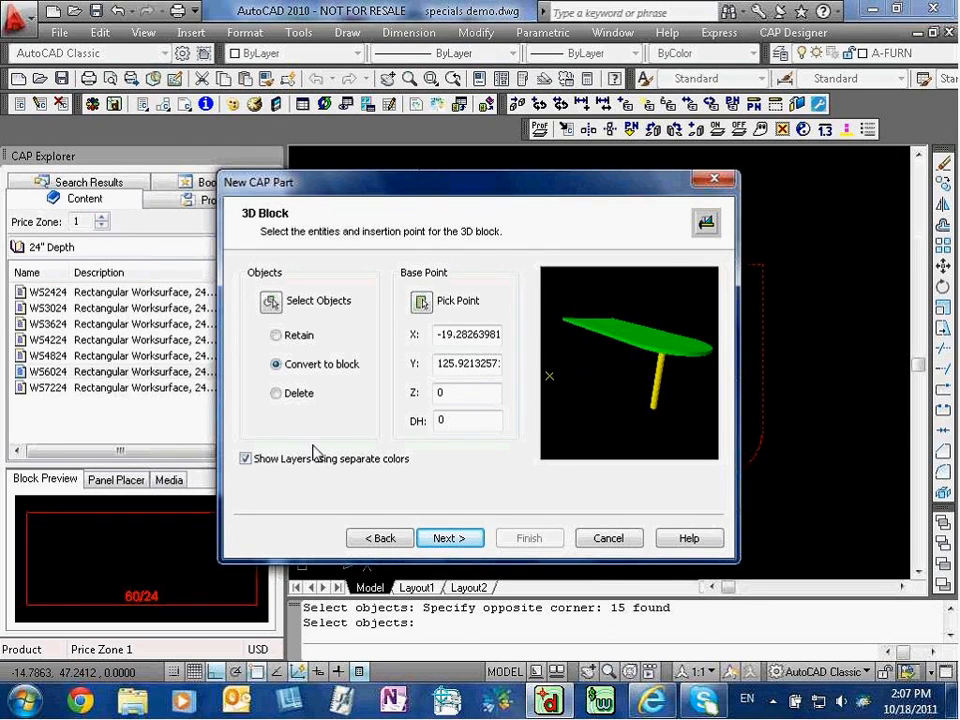
pyautogui.click(246, 459)
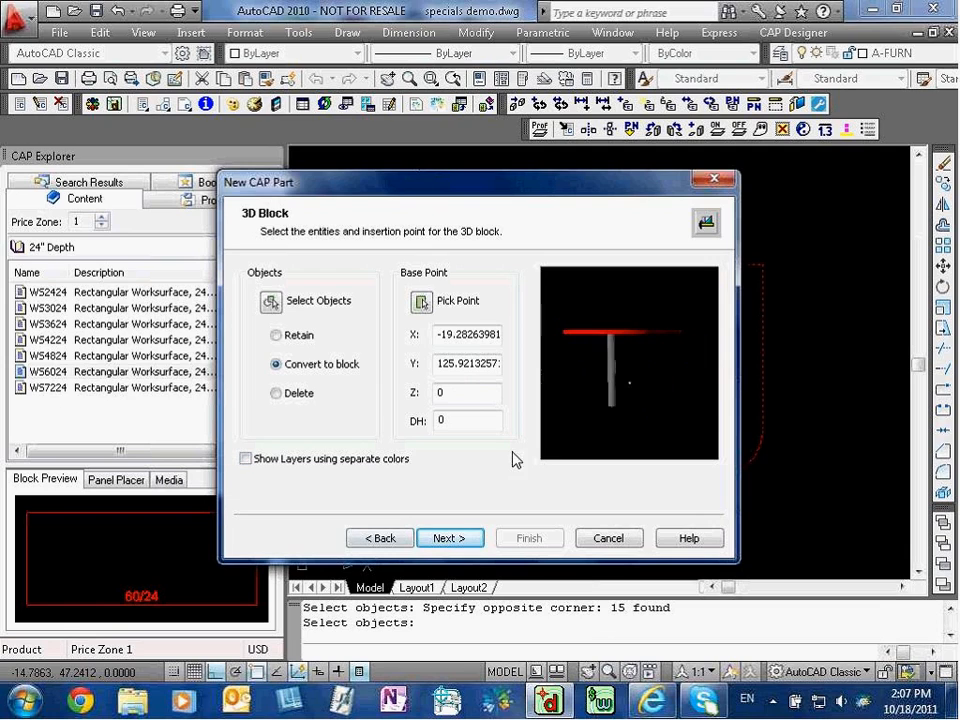
# - Continue to the part information and change the part number to SPECIAL-WSU6730
pyautogui.click(445, 539)
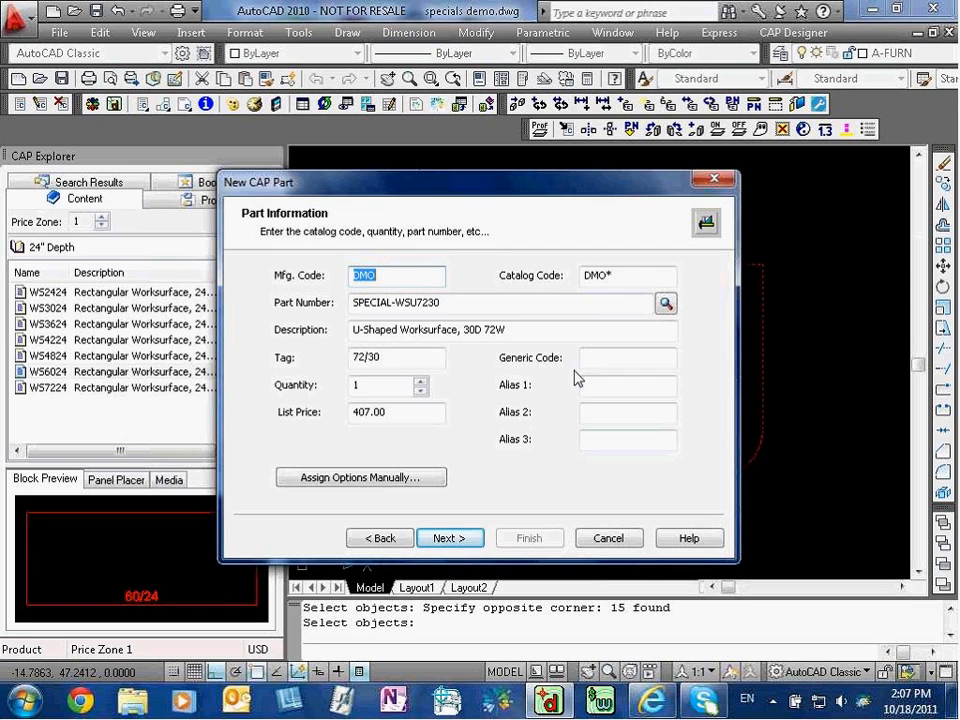
pyautogui.click(418, 302)
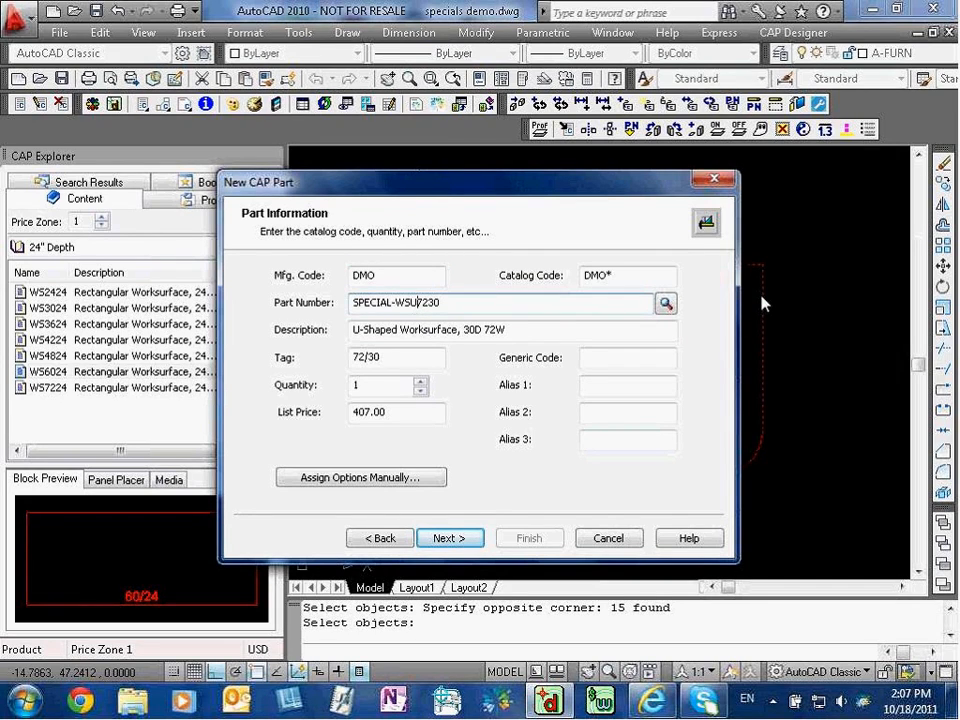
pyautogui.press('Delete')
pyautogui.press('Delete')
pyautogui.write('67')
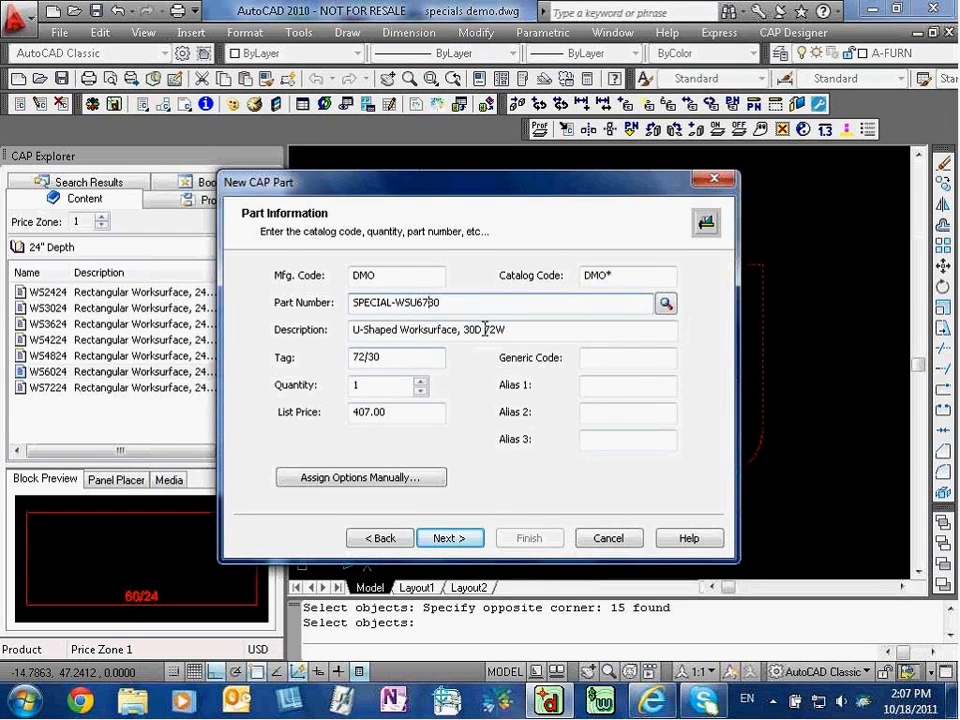
# - Change the description to "U-Shaped Worksurface, 30D 67W" and set the list price to 1000
pyautogui.moveTo(497, 329); pyautogui.dragTo(490, 329)
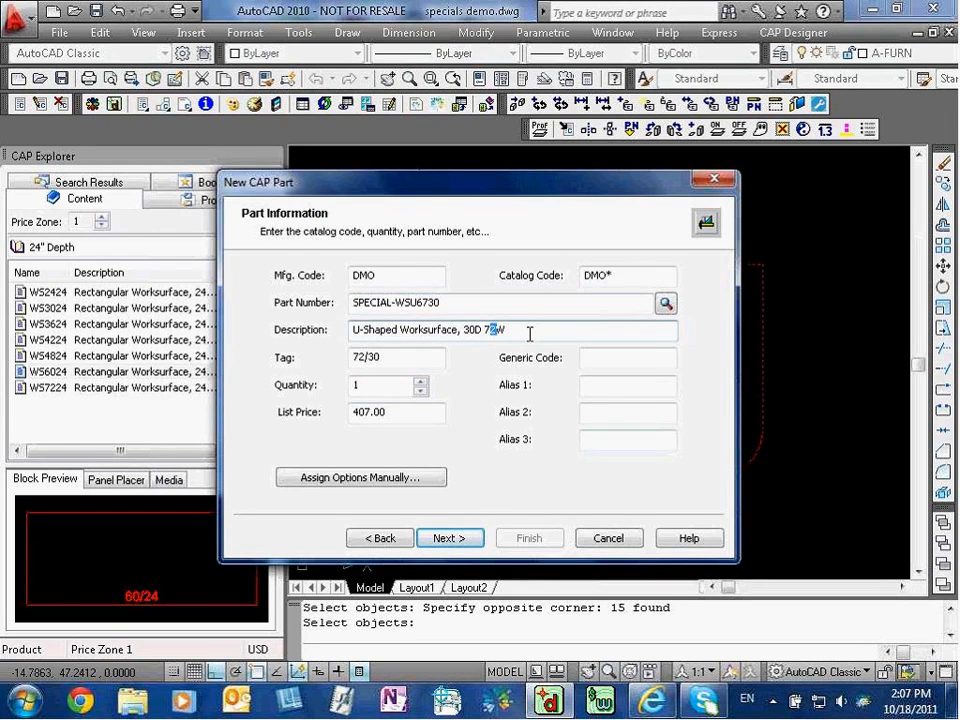
pyautogui.press('BackSpace')
pyautogui.press('BackSpace')
pyautogui.write('67')
pyautogui.doubleClick(362, 412)
pyautogui.write('1000')
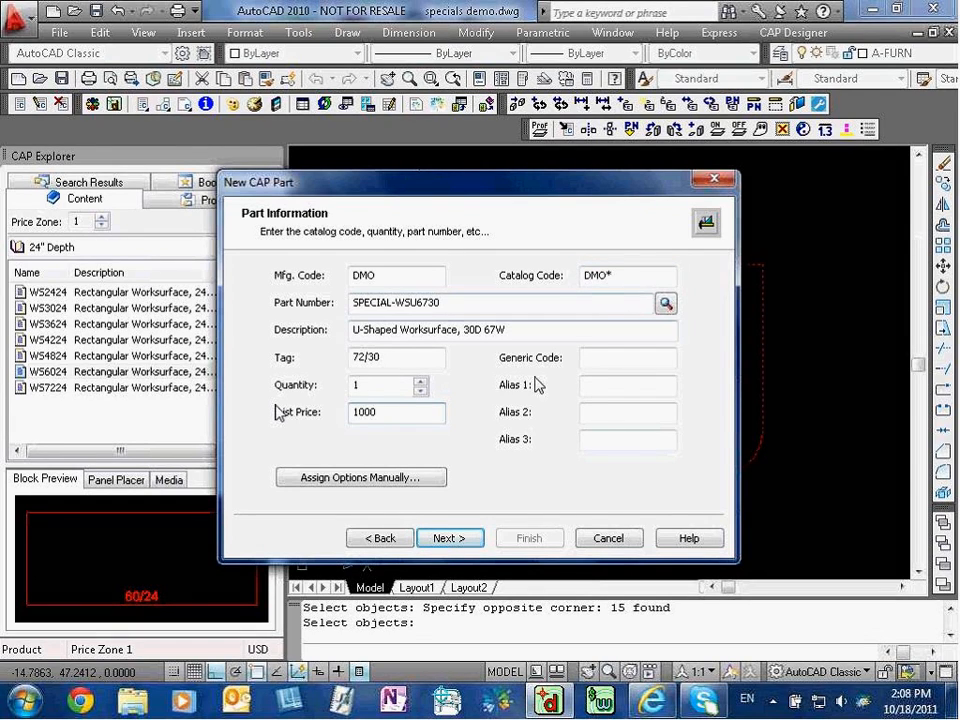
# - Continue to the custom catalog settings, save the part to specials.cc4 under Local Projects, and finish creating the part
pyautogui.click(447, 539)
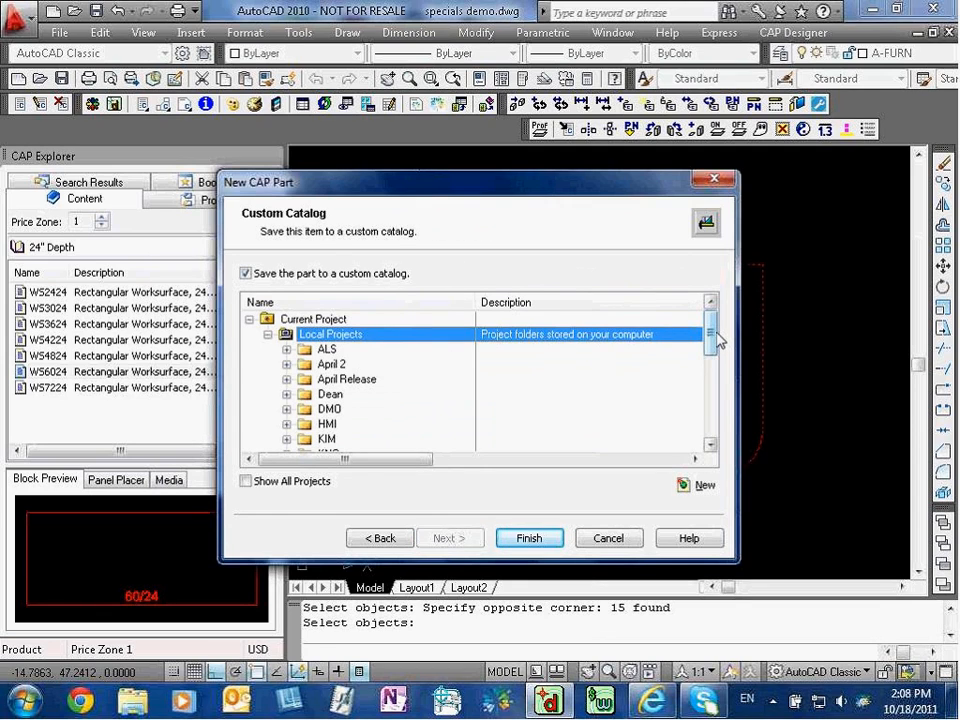
pyautogui.moveTo(716, 341); pyautogui.dragTo(724, 429)
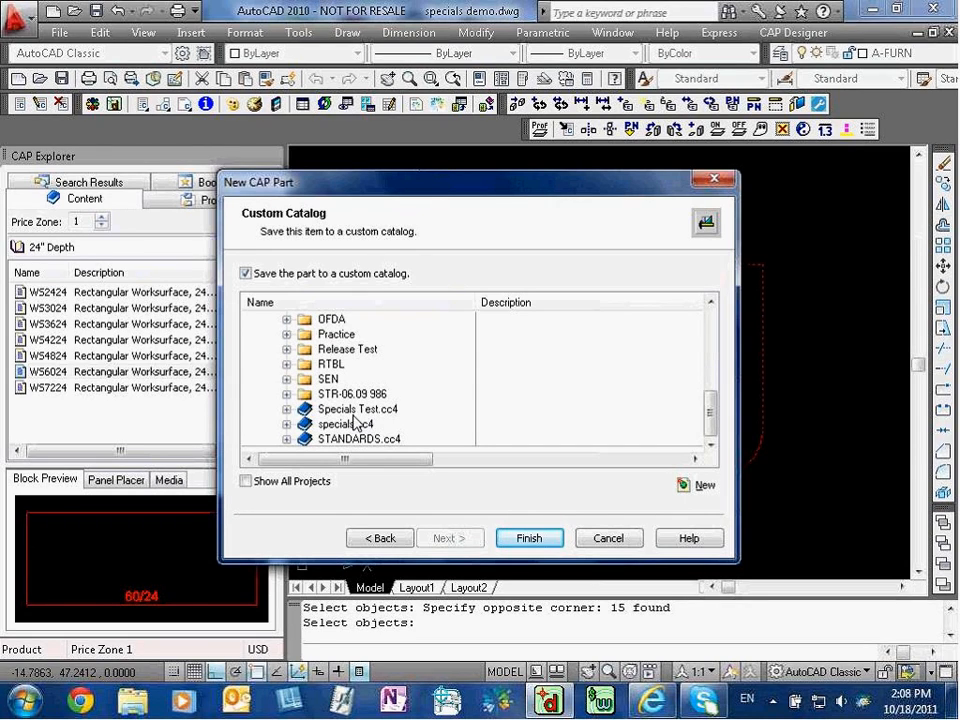
pyautogui.click(350, 425)
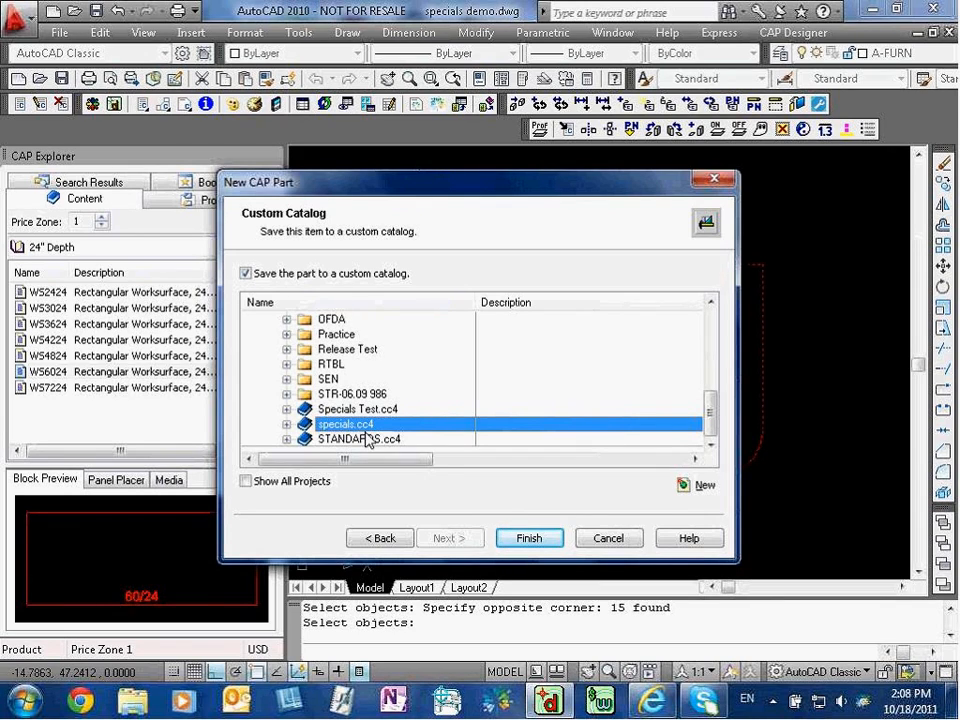
pyautogui.click(526, 540)
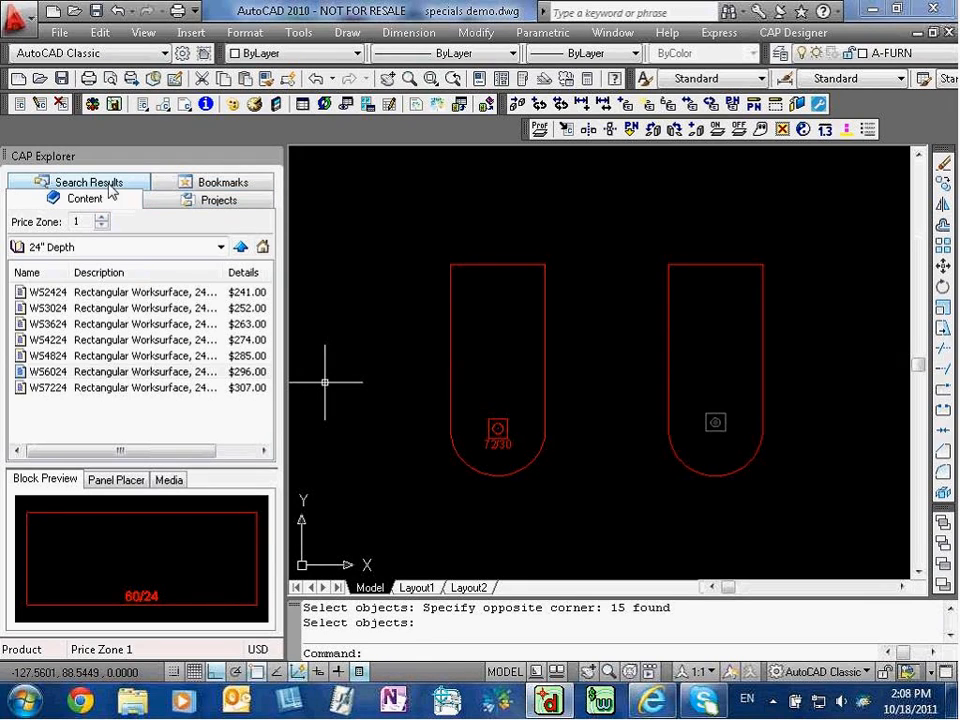
# - Insert SPECIAL-WSU6730 from the specials.cc4 catalog in the local projects, placing it beyond the two existing worksurfaces
pyautogui.click(212, 199)
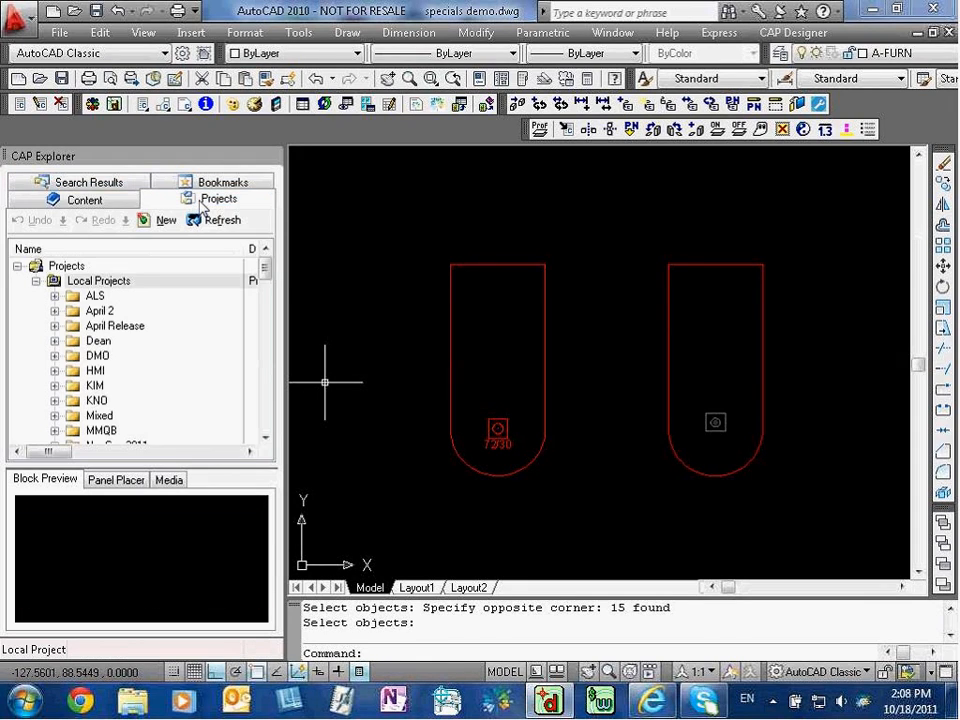
pyautogui.moveTo(262, 272); pyautogui.dragTo(260, 376)
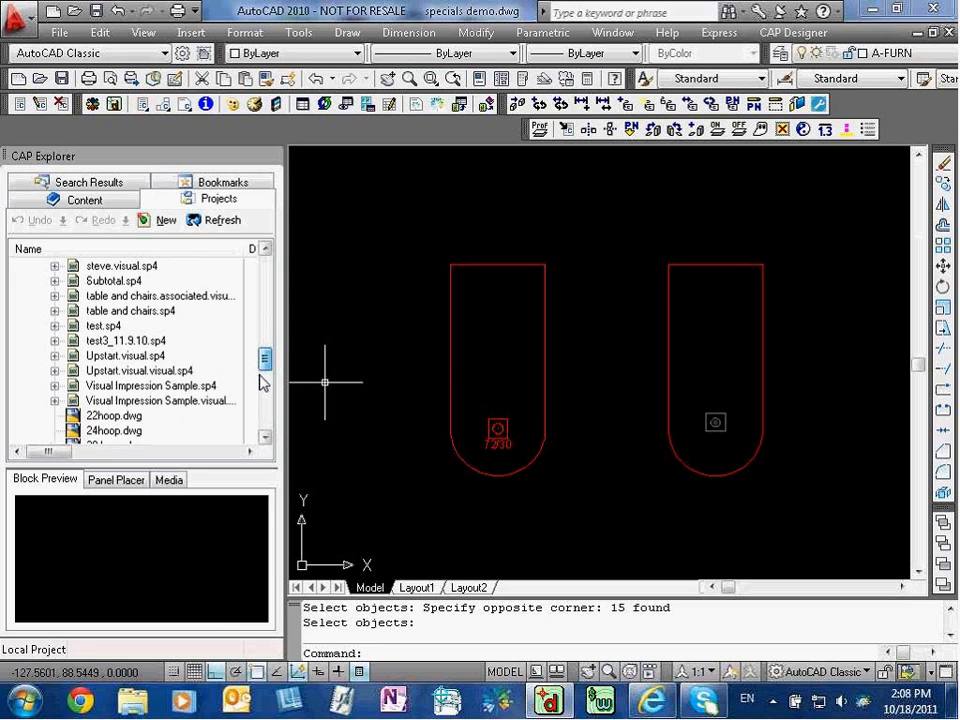
pyautogui.moveTo(262, 381); pyautogui.dragTo(262, 298)
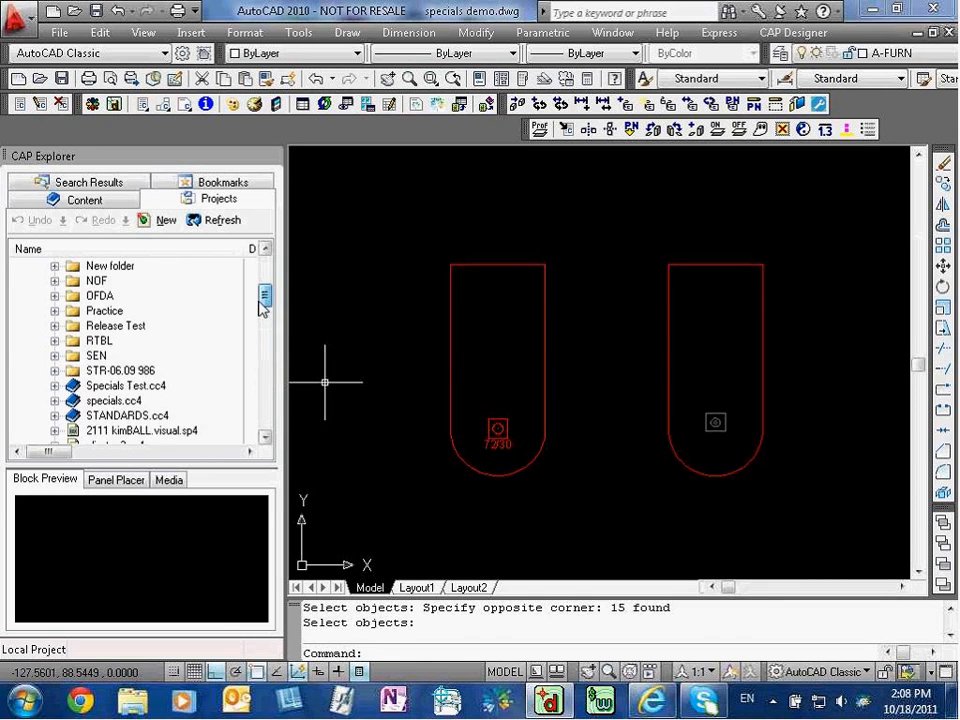
pyautogui.click(54, 401)
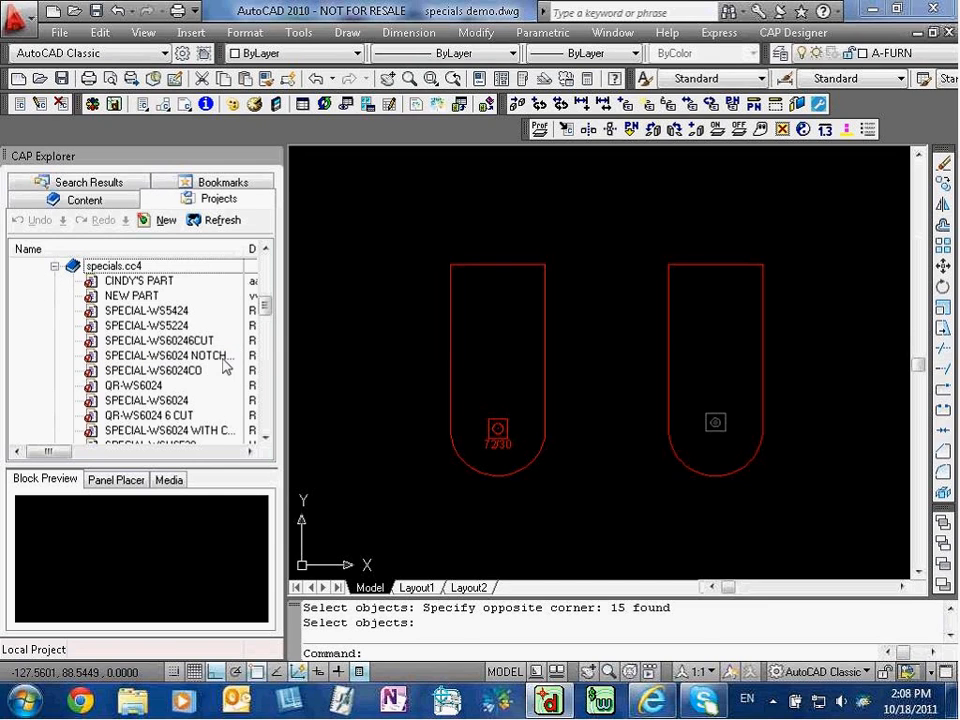
pyautogui.moveTo(268, 313); pyautogui.dragTo(266, 317)
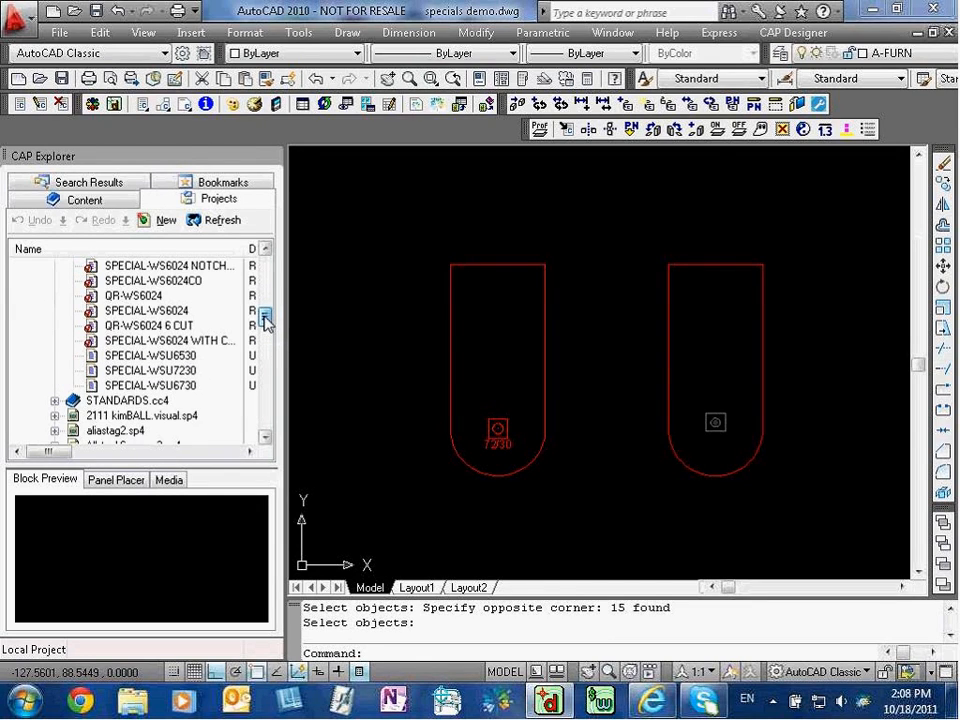
pyautogui.doubleClick(157, 386)
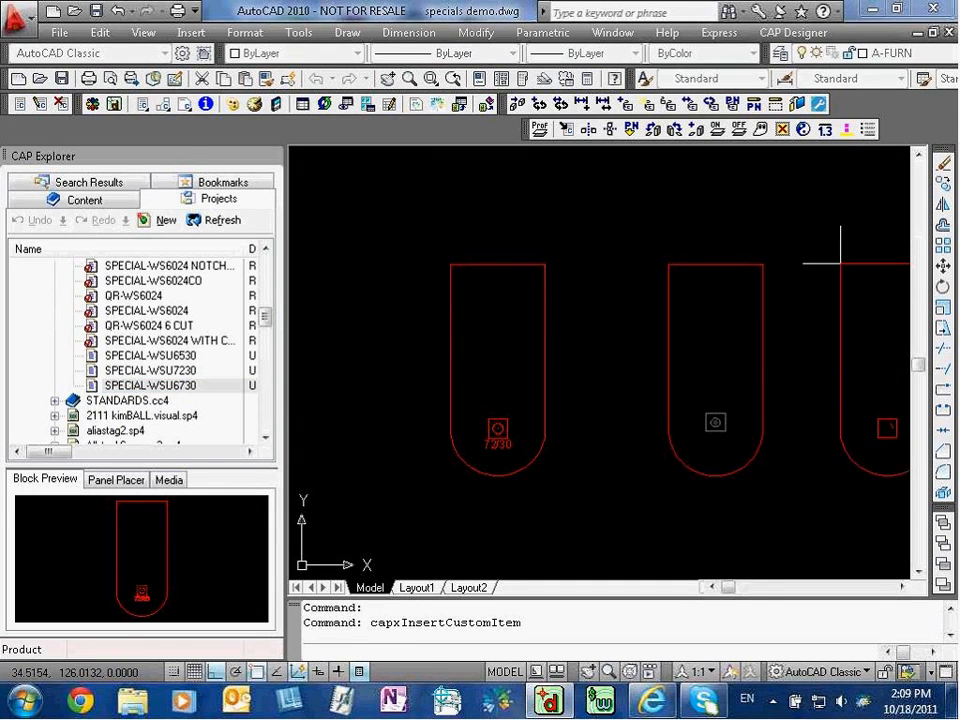
pyautogui.click(869, 265)
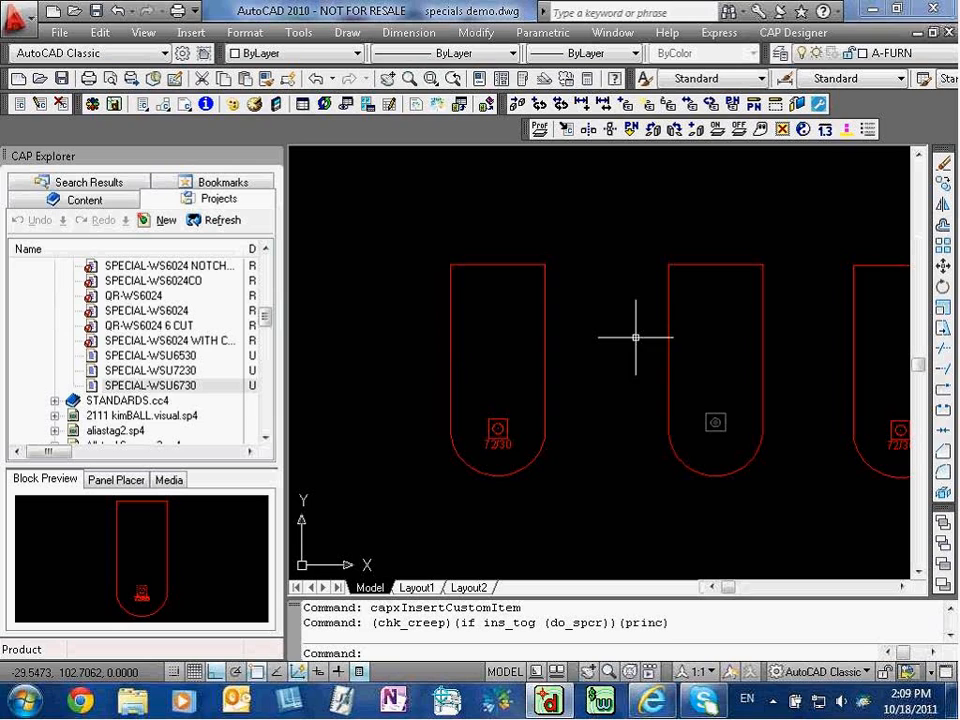
# - Erase the middle worksurface that lies between the original part and the newly inserted one
pyautogui.write('e')
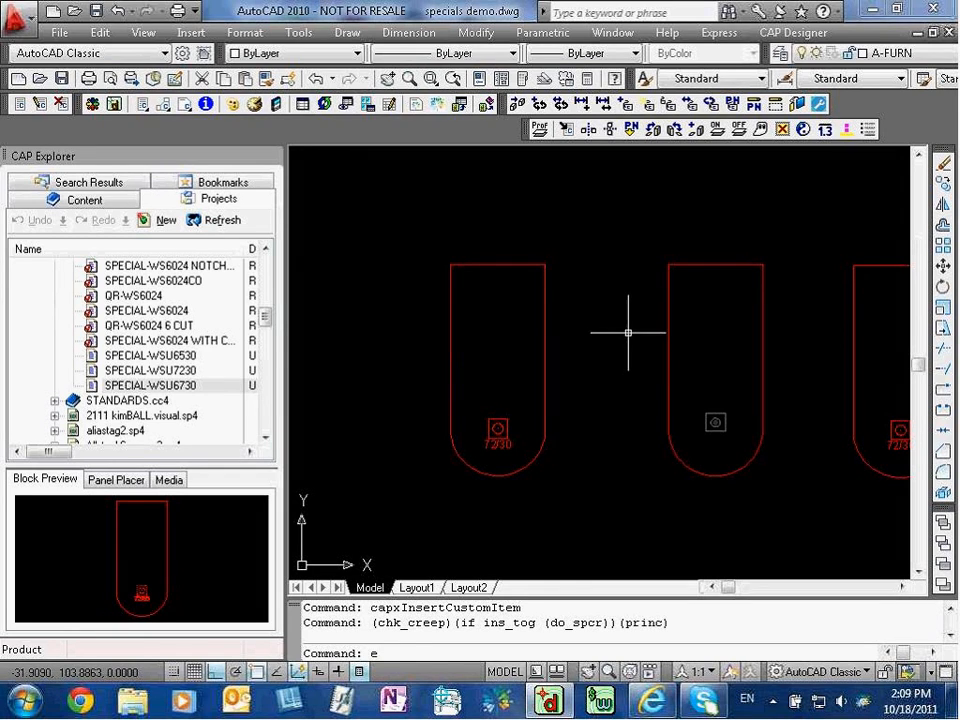
pyautogui.press('Return')
pyautogui.click(678, 266)
pyautogui.press('Return')
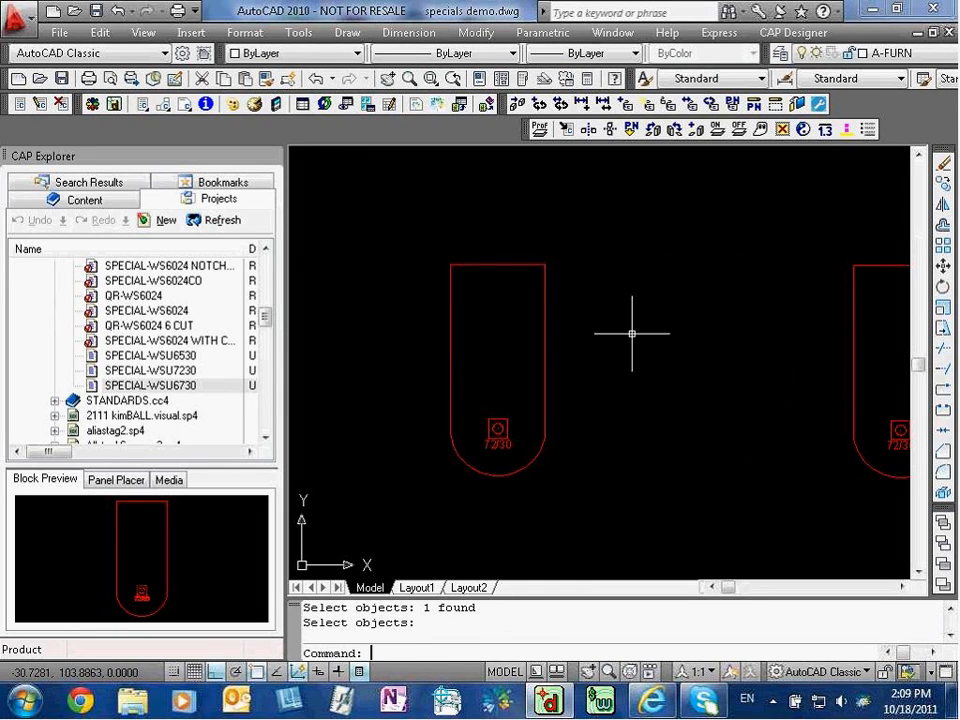
# - Define a new 20-20 Visual Impression scene by drawing a closed four-sided boundary around the left-hand U-shaped worksurface
pyautogui.click(793, 32)
pyautogui.moveTo(756, 352)
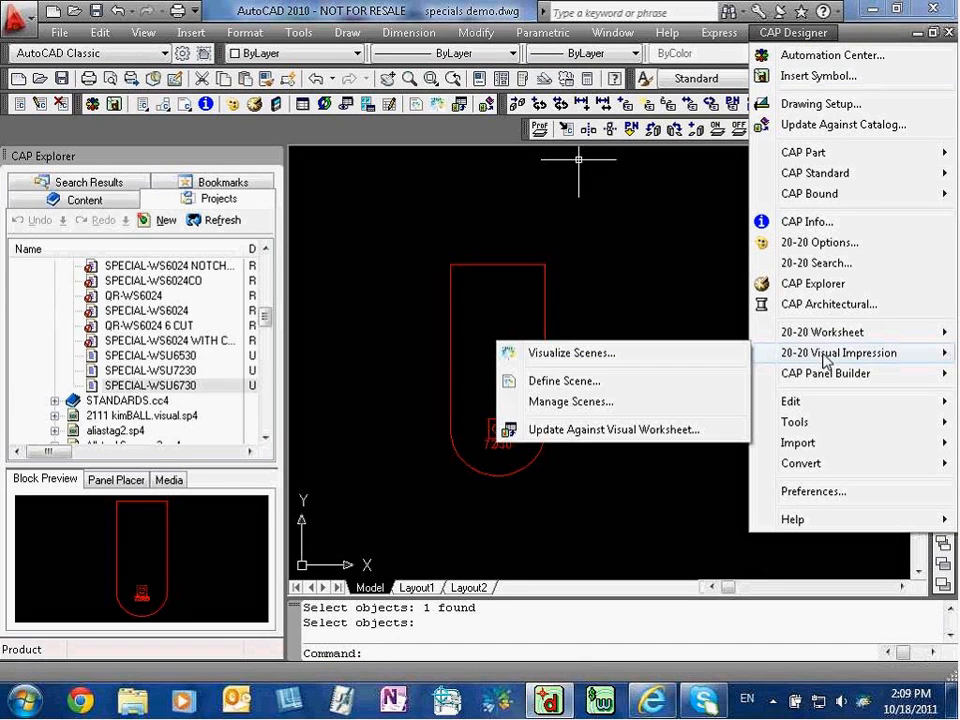
pyautogui.click(569, 381)
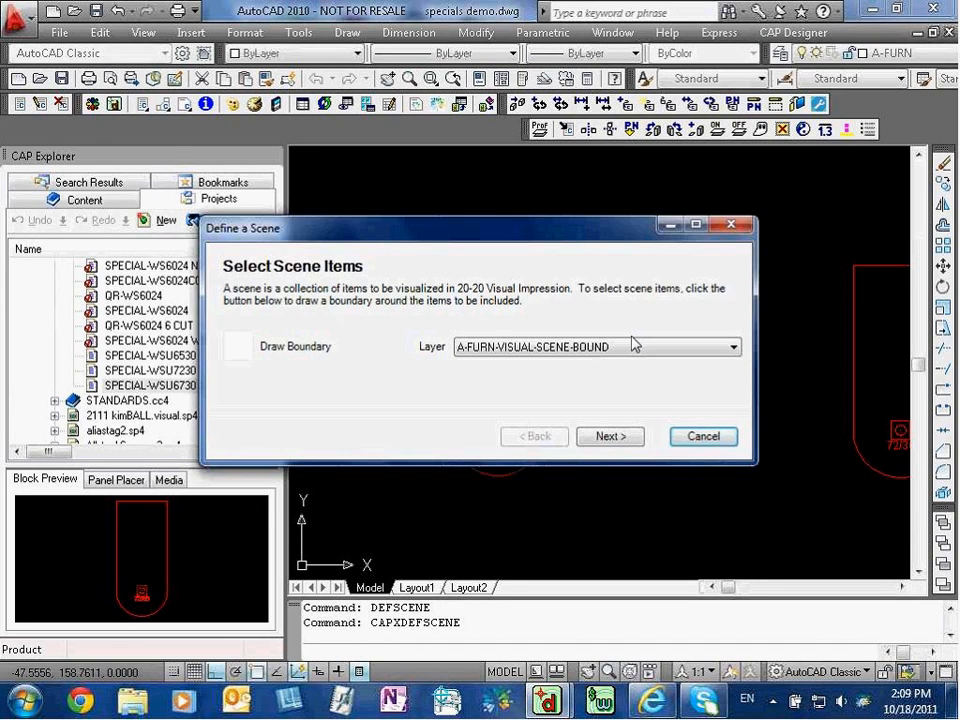
pyautogui.click(238, 346)
pyautogui.click(403, 227)
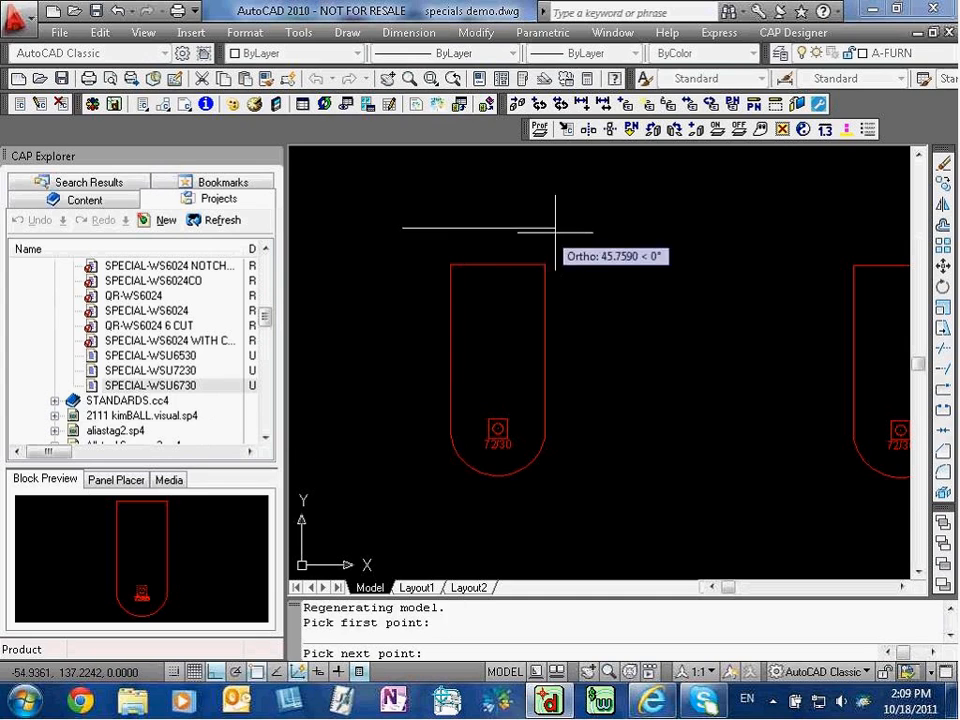
pyautogui.click(597, 227)
pyautogui.click(600, 553)
pyautogui.click(392, 555)
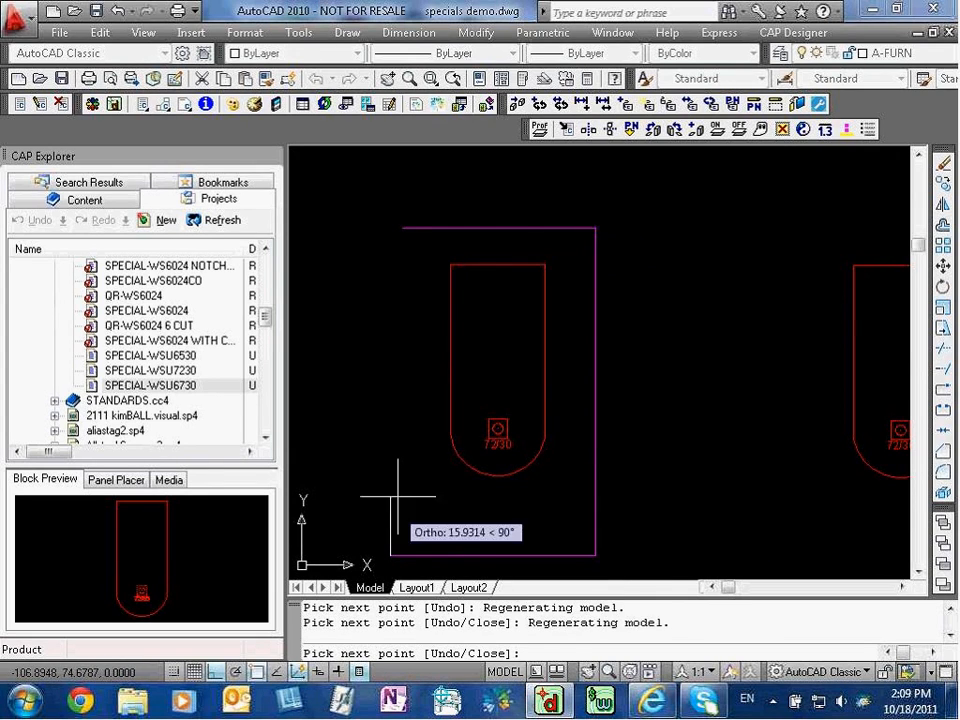
pyautogui.click(402, 226)
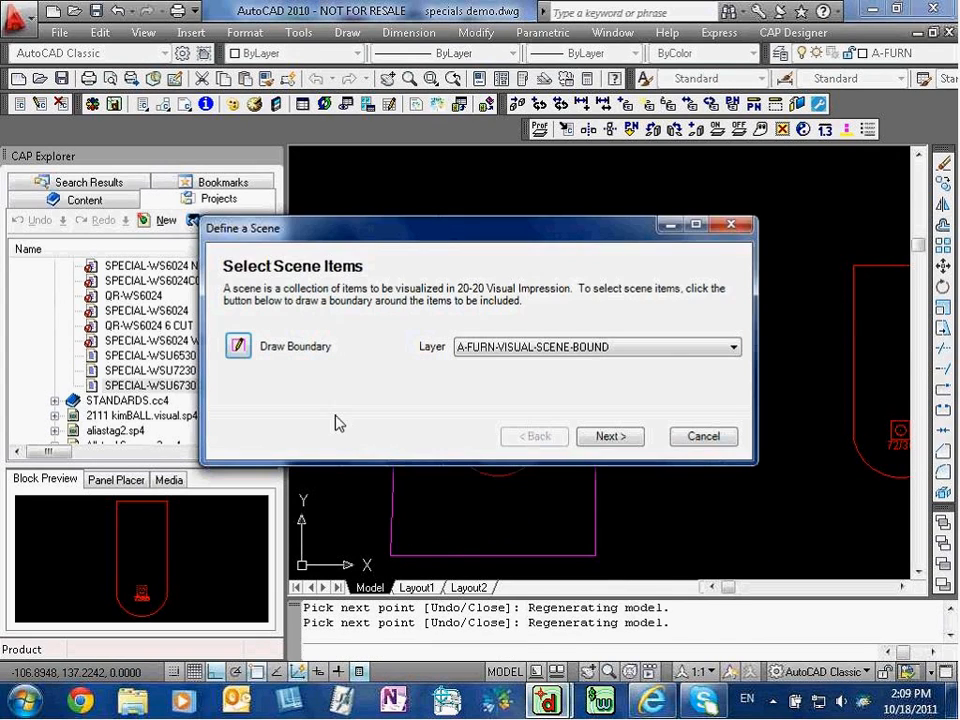
# - Name the scene "special", describe it as "special size peninsula surface" and finish the scene definition
pyautogui.click(585, 436)
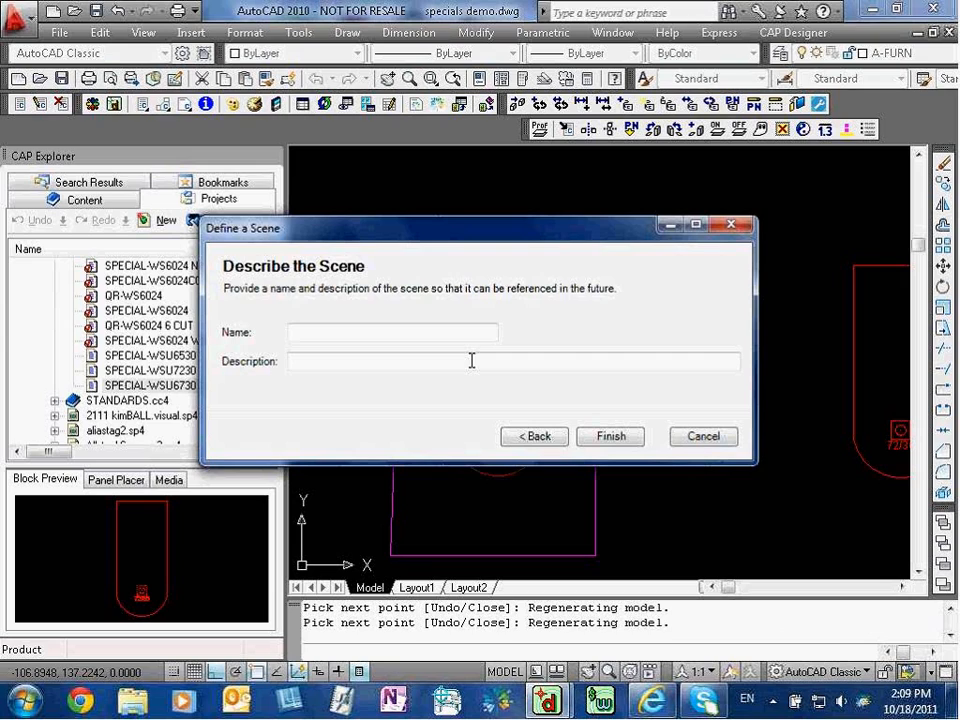
pyautogui.click(418, 330)
pyautogui.write('special')
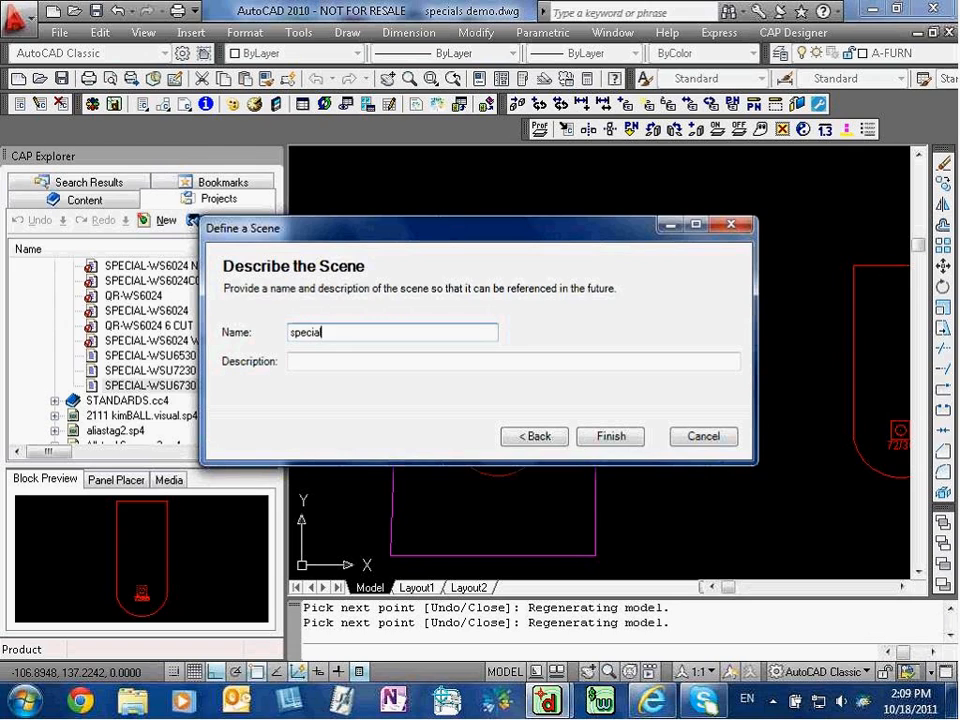
pyautogui.click(366, 363)
pyautogui.write('spec')
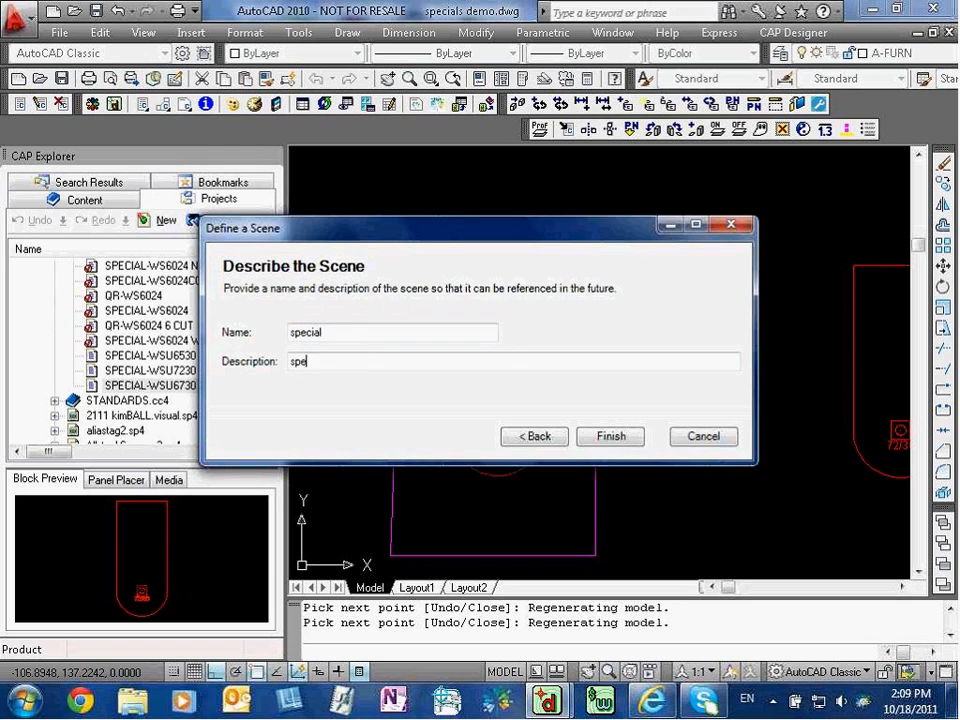
pyautogui.write('ial size peninsula surface')
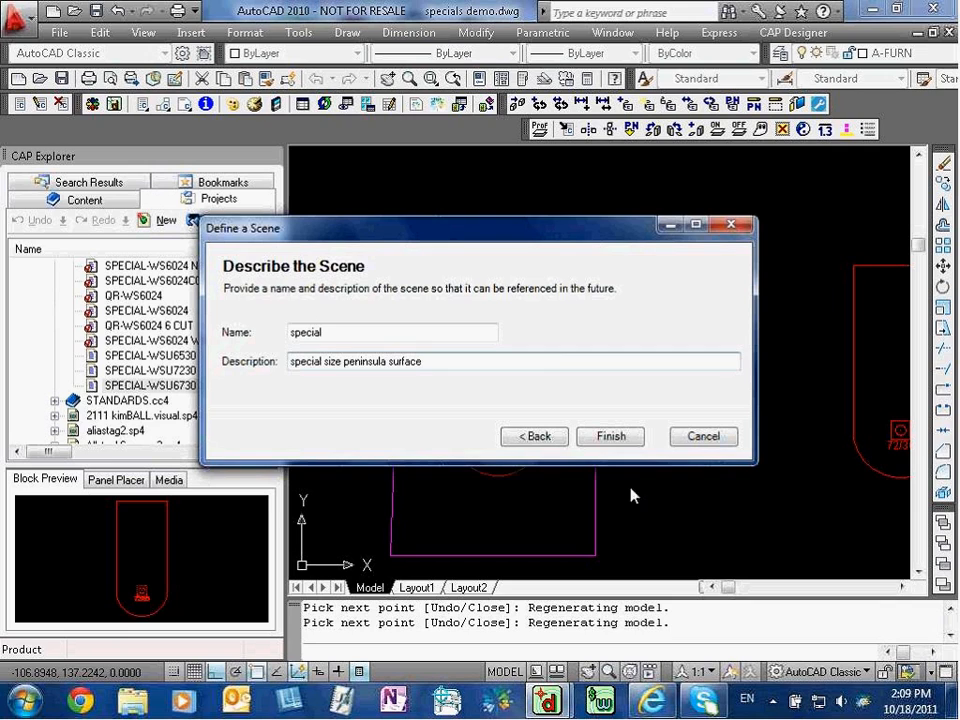
pyautogui.click(611, 436)
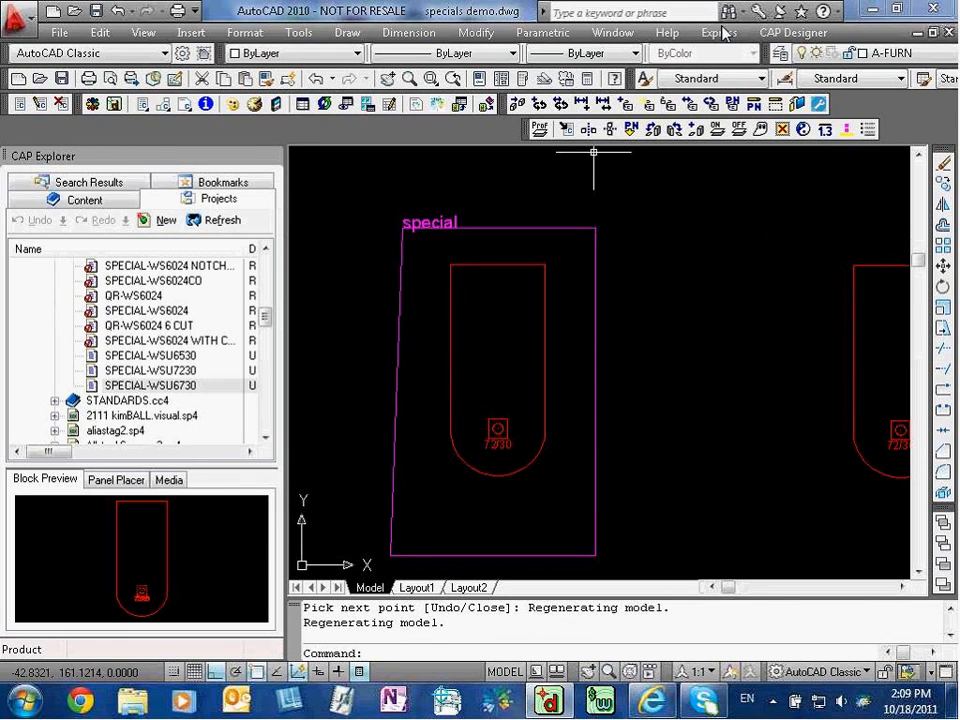
# - Visualize the drawing's scenes in 20-20 Visual Impression and open the scene named special
pyautogui.click(790, 33)
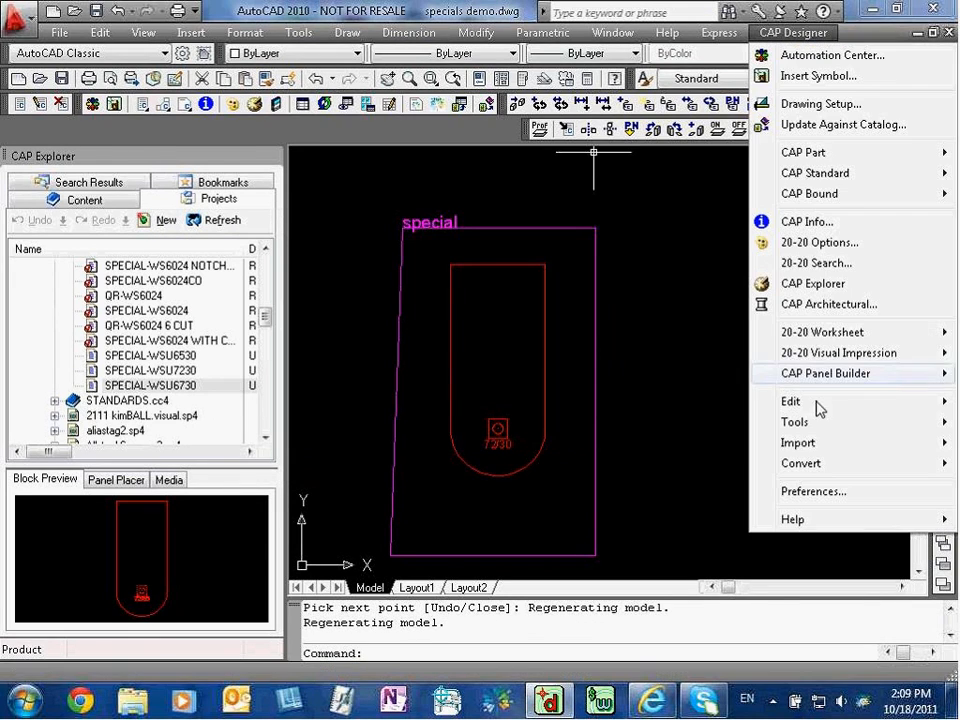
pyautogui.moveTo(808, 360)
pyautogui.click(631, 357)
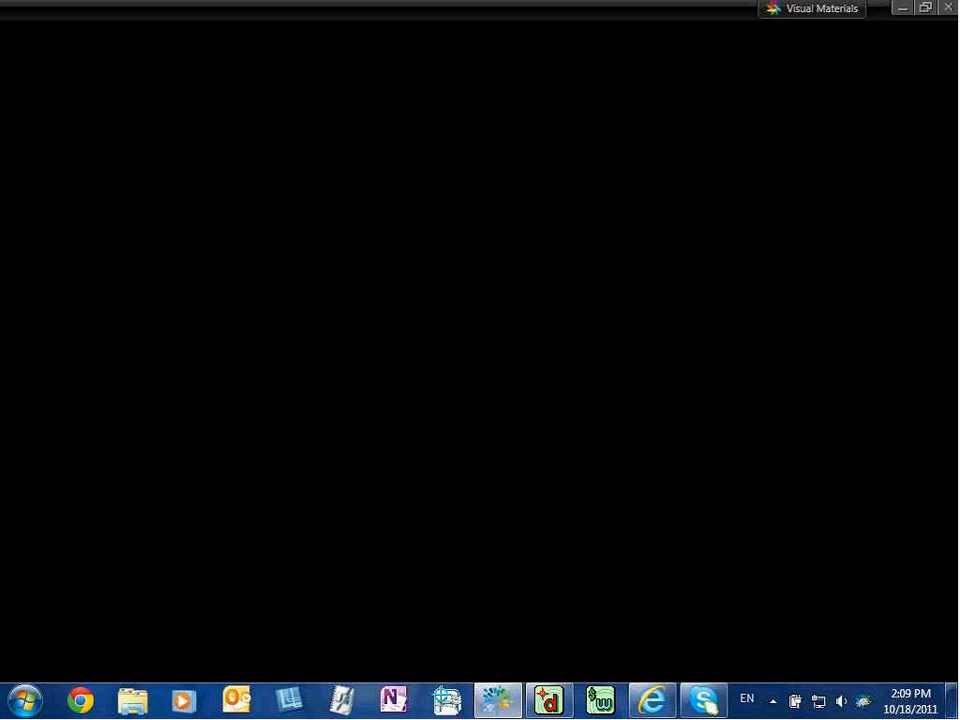
pyautogui.moveTo(540, 700)
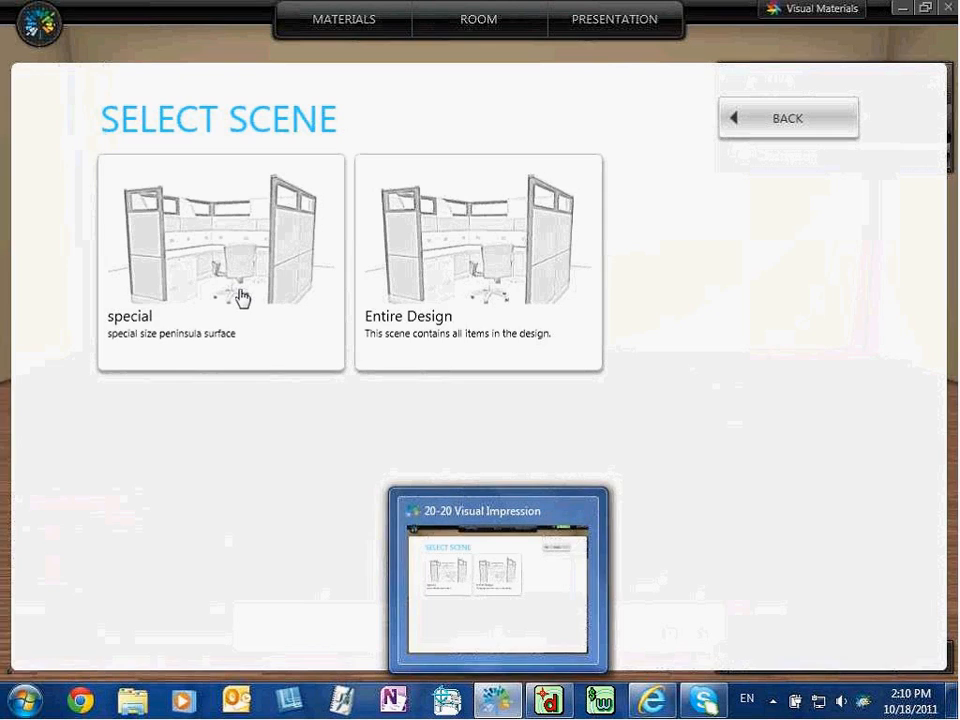
pyautogui.click(238, 293)
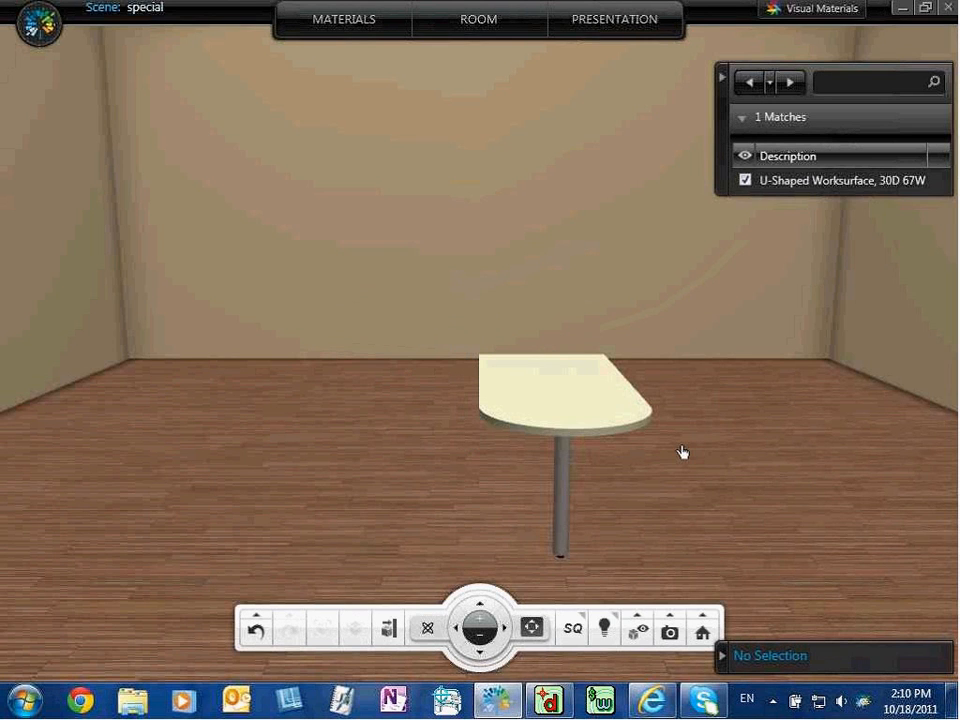
# - Select the U-shaped worksurface in the room and set its laminate option to Coffee
pyautogui.moveTo(682, 452); pyautogui.dragTo(641, 460)
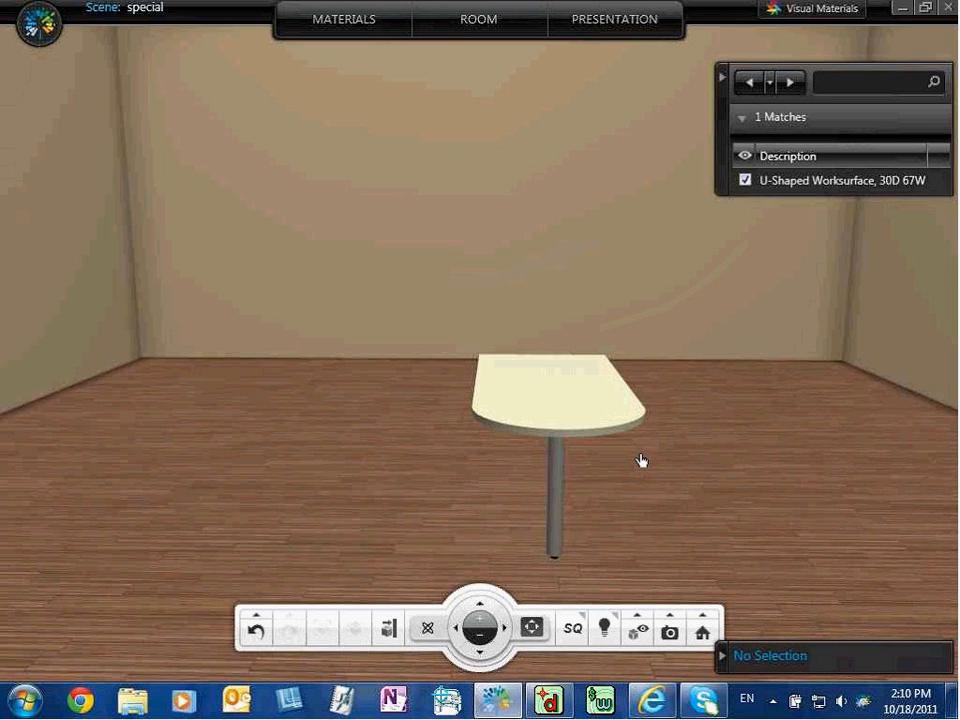
pyautogui.moveTo(641, 460); pyautogui.dragTo(400, 440)
pyautogui.click(375, 388)
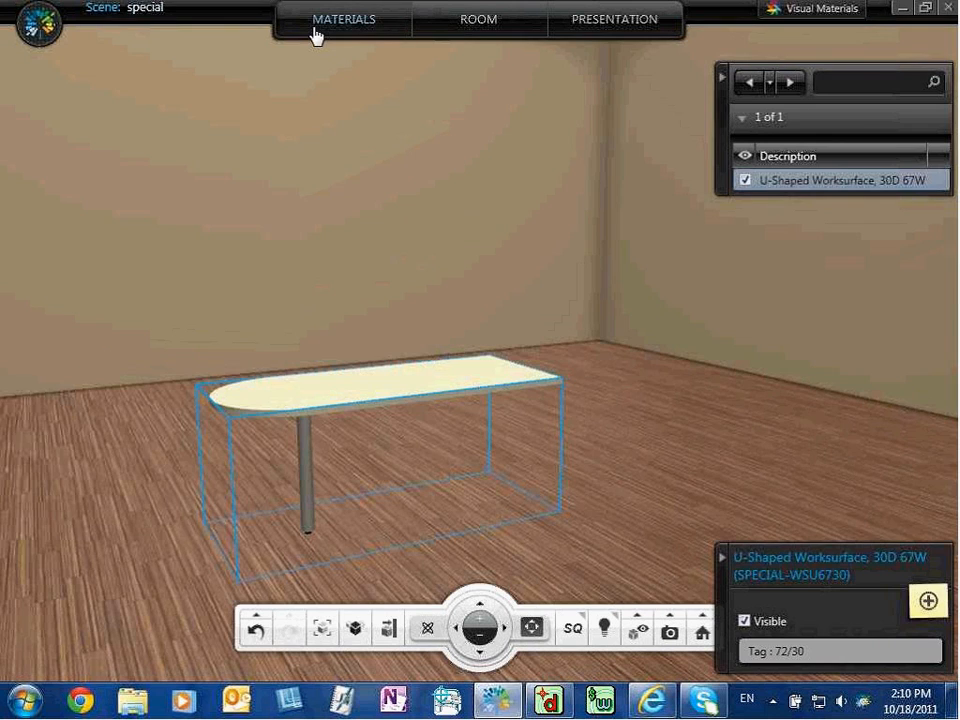
pyautogui.click(315, 35)
pyautogui.moveTo(259, 347); pyautogui.dragTo(251, 482)
pyautogui.click(199, 388)
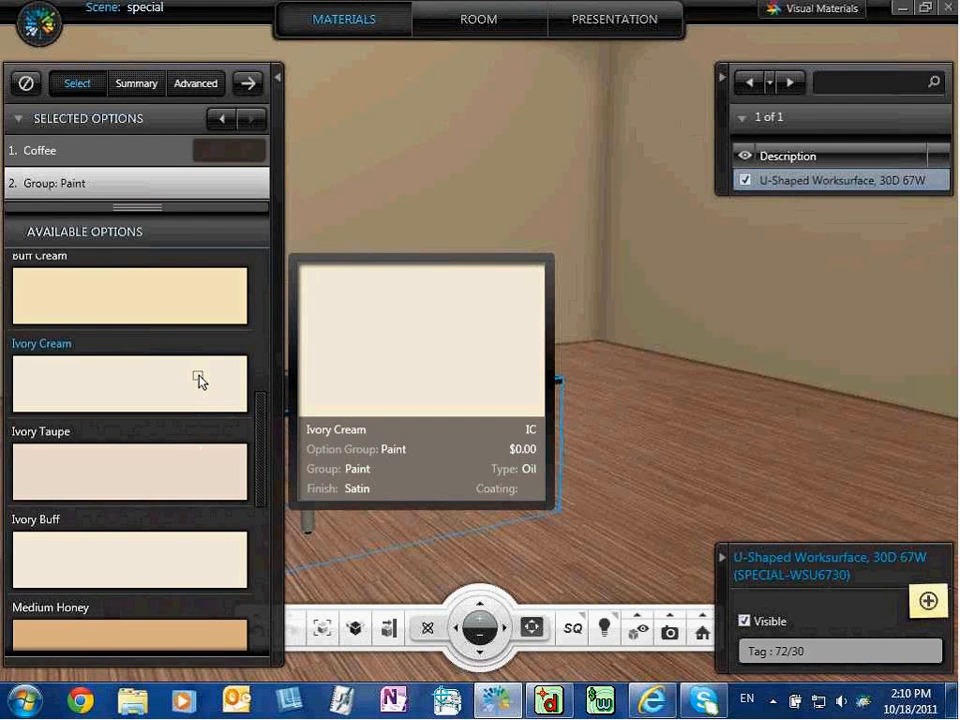
pyautogui.click(414, 169)
pyautogui.click(422, 164)
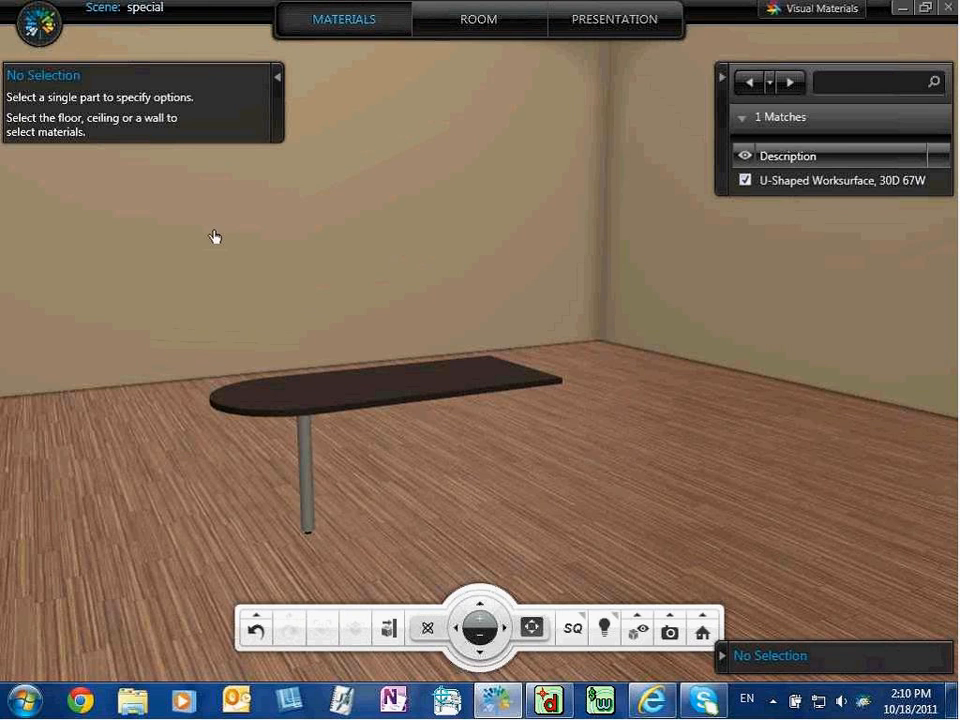
# - Set the worksurface's paint option to Medium Honey, and open its advanced material settings with the color palettes
pyautogui.click(326, 377)
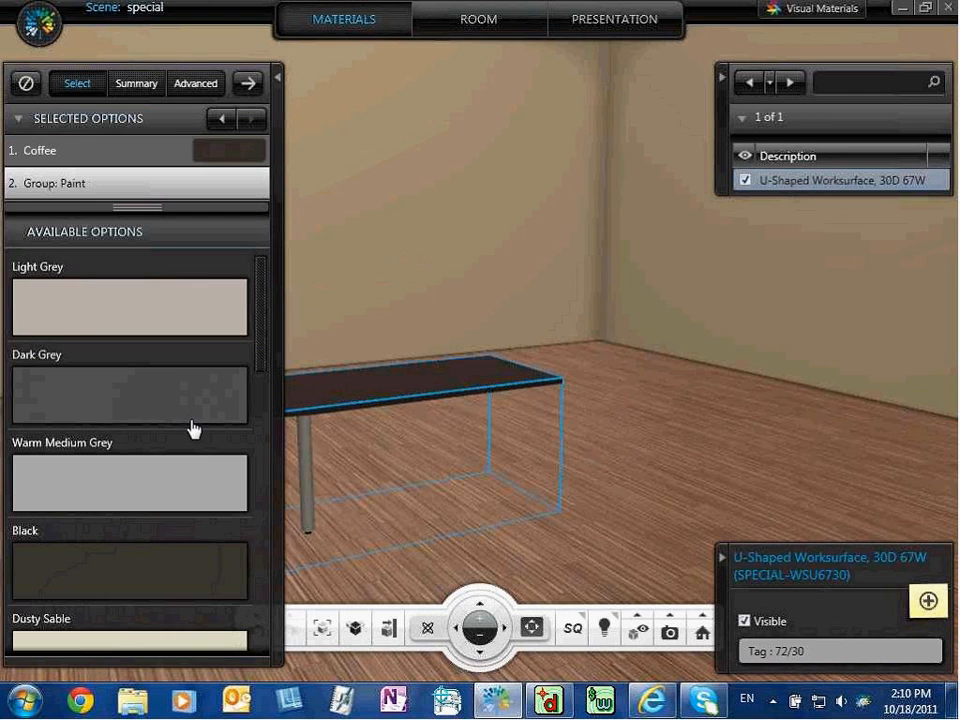
pyautogui.moveTo(259, 343); pyautogui.dragTo(259, 469)
pyautogui.scroll(-1, 187, 530)
pyautogui.click(184, 546)
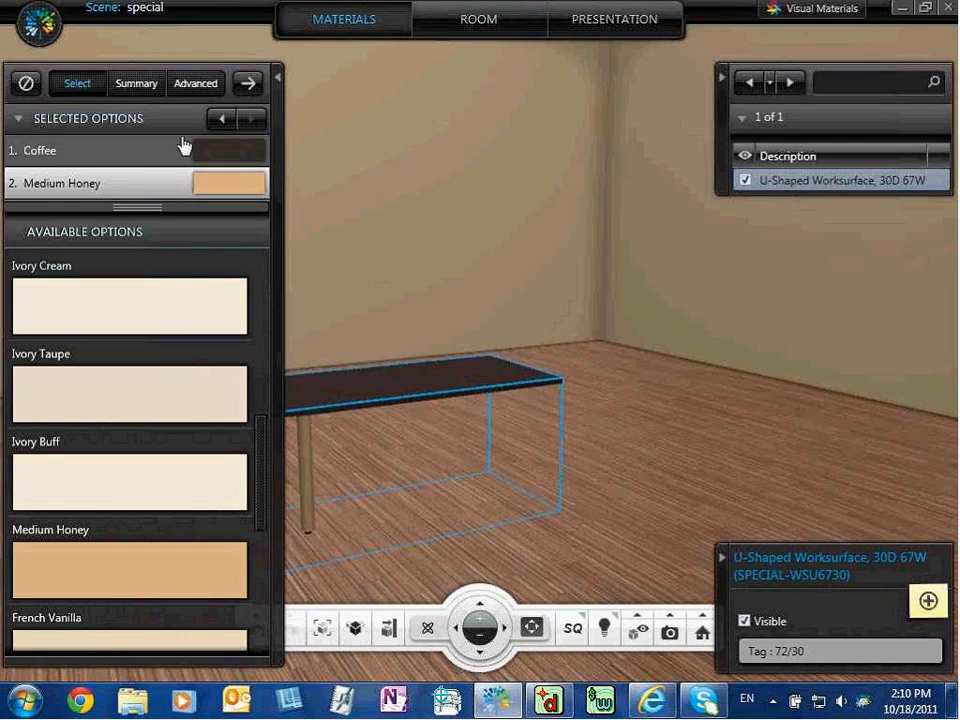
pyautogui.moveTo(190, 147)
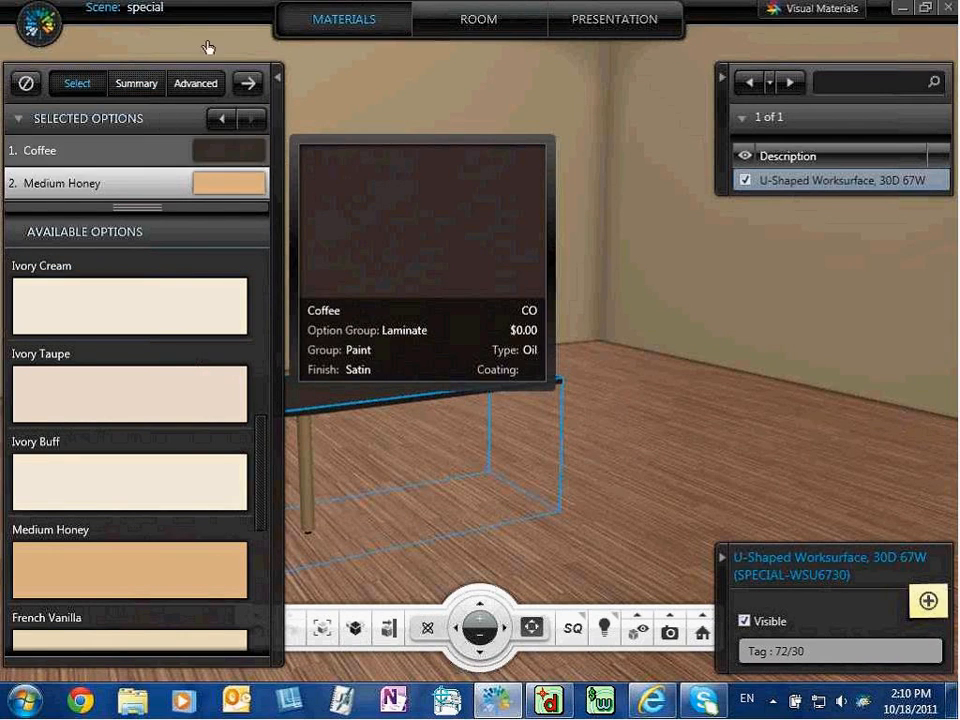
pyautogui.click(211, 87)
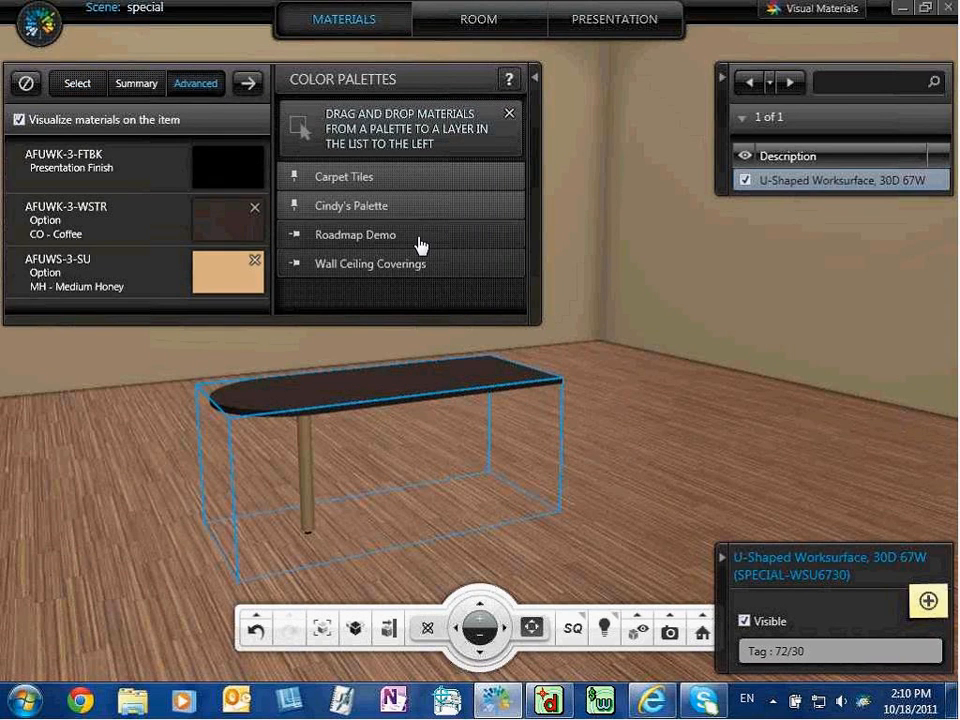
# - View the worksurface from its rounded end without the materials panel and close 20-20 Visual Impression to return to the drawing
pyautogui.moveTo(358, 476); pyautogui.dragTo(570, 478, button='middle')
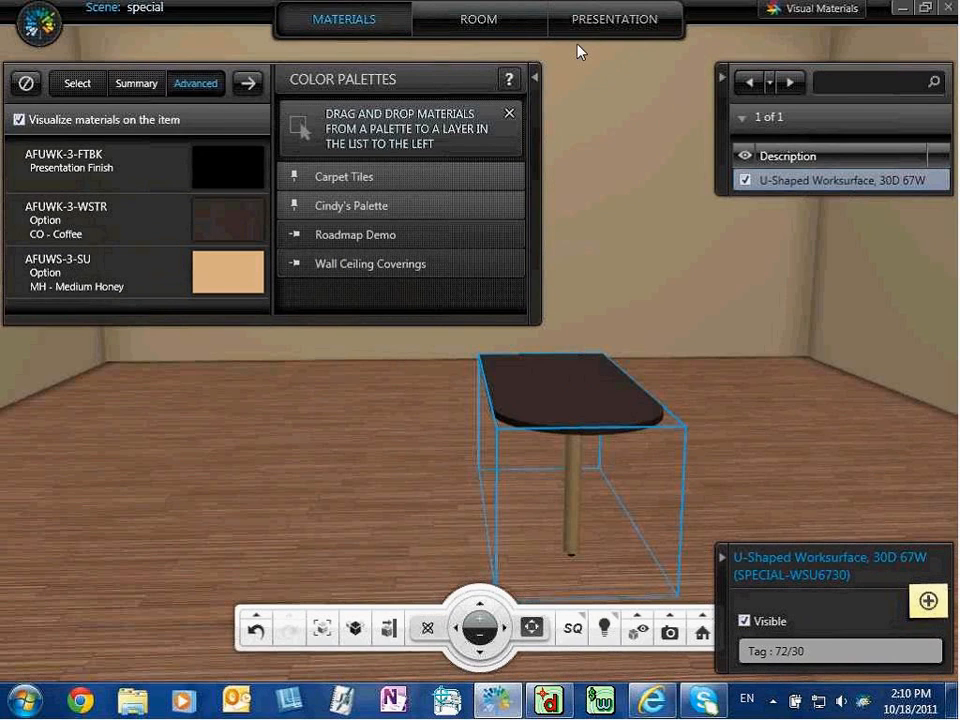
pyautogui.click(535, 78)
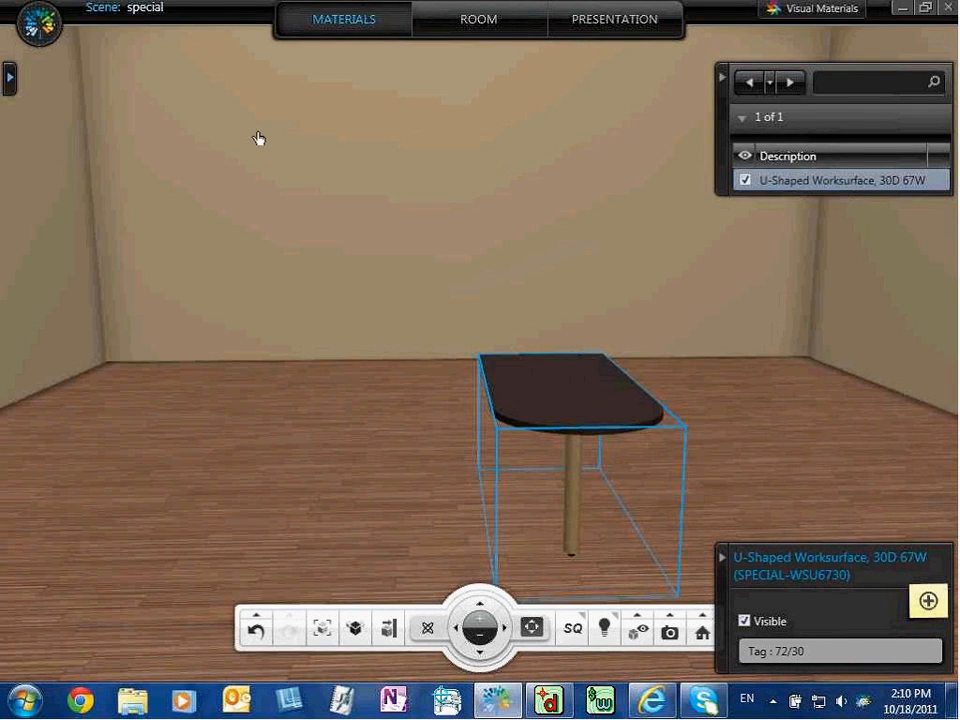
pyautogui.click(946, 8)
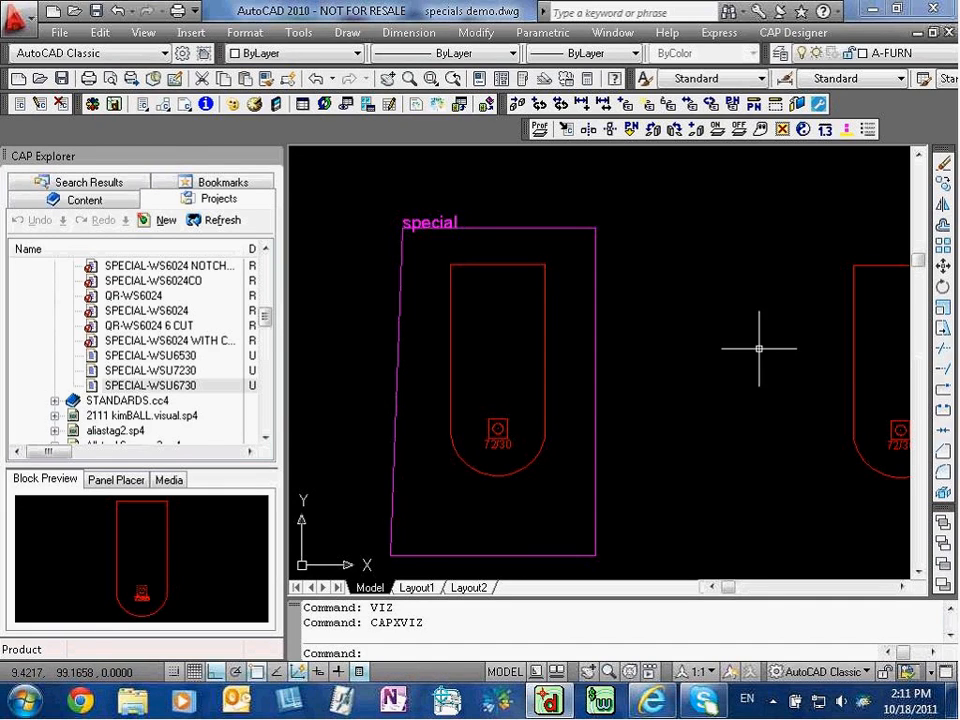
# - Save the drawing, create a visual worksheet of all objects ignoring 3D objects, and open it in 20-20 Worksheet
pyautogui.scroll(-2, 760, 352)
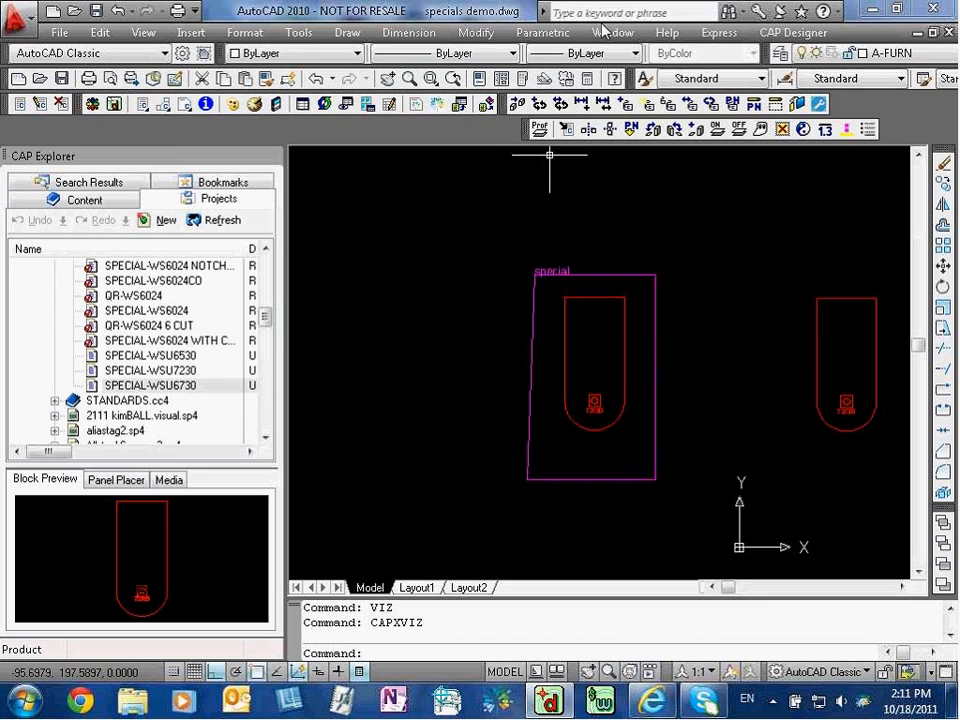
pyautogui.click(775, 32)
pyautogui.moveTo(806, 334)
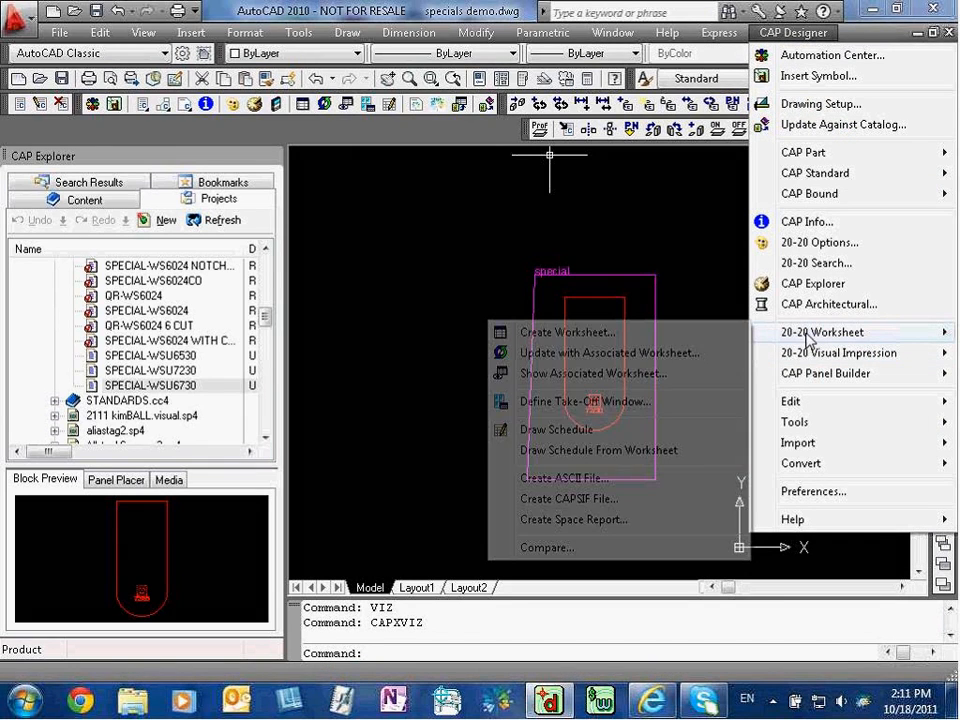
pyautogui.click(562, 333)
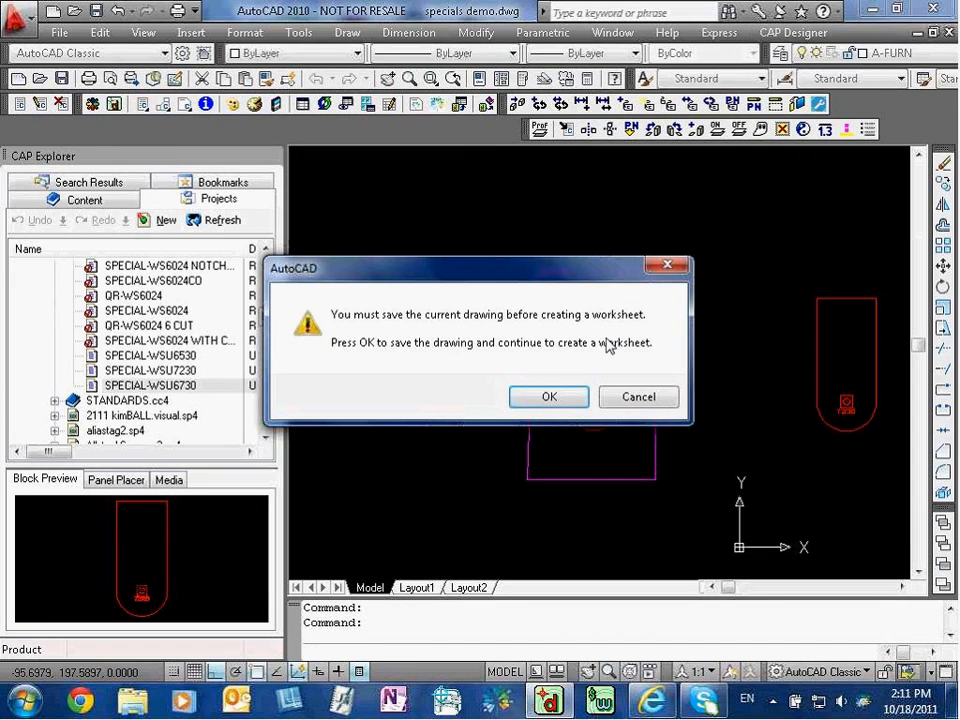
pyautogui.click(549, 397)
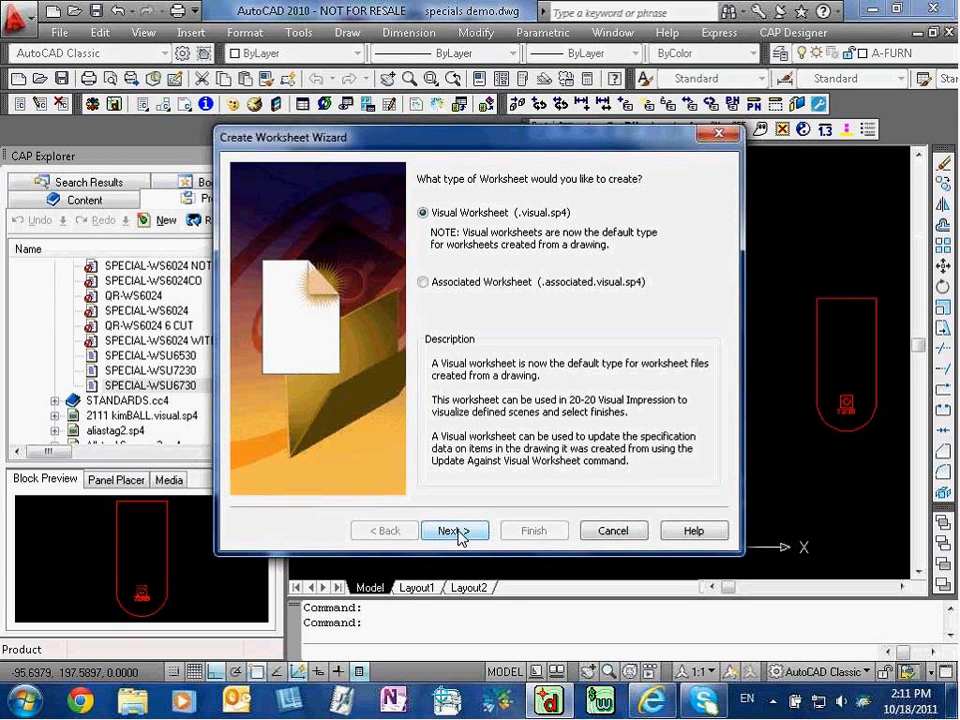
pyautogui.click(460, 533)
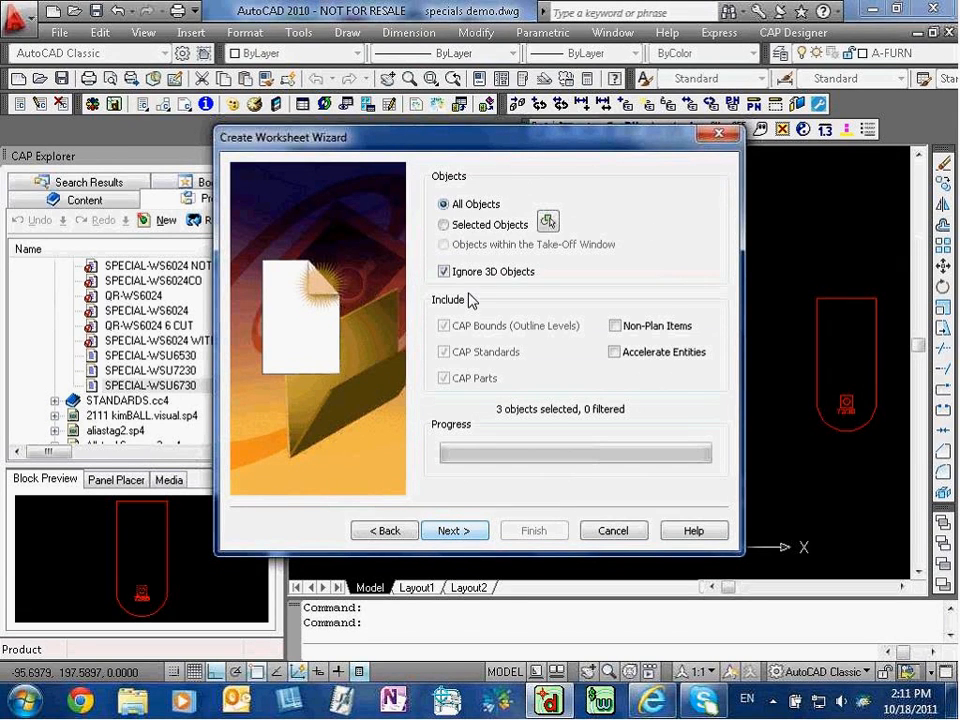
pyautogui.click(457, 533)
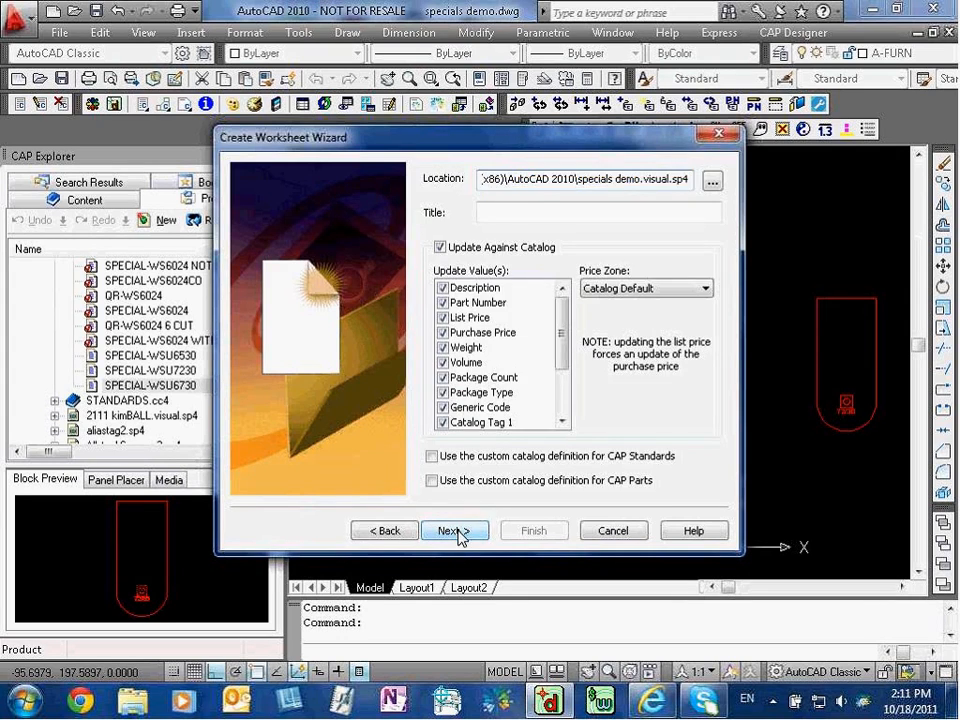
pyautogui.click(456, 531)
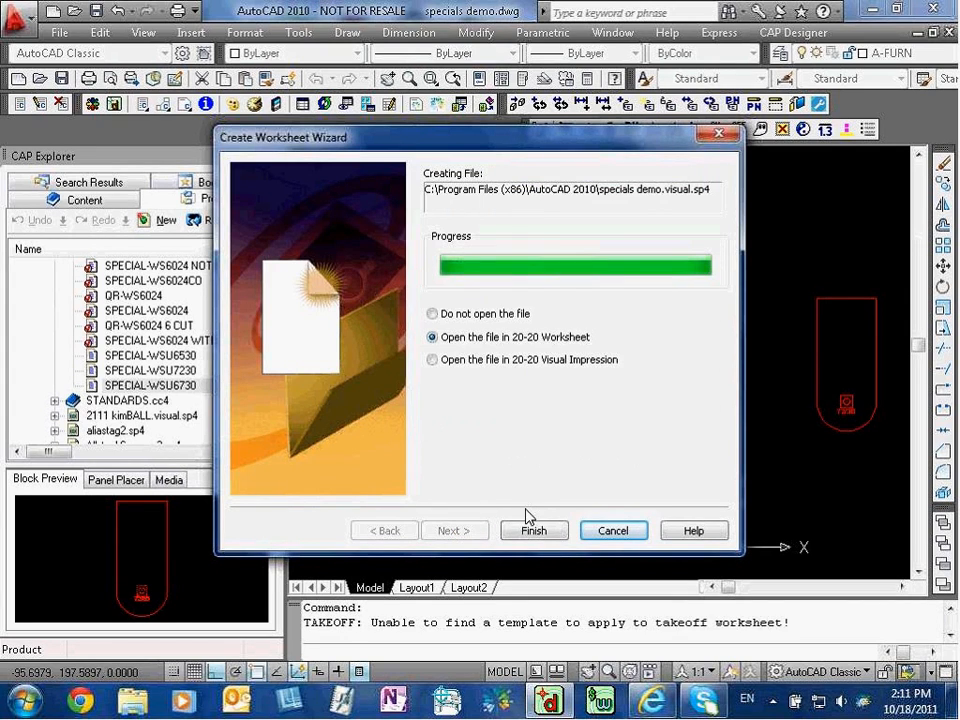
pyautogui.click(554, 531)
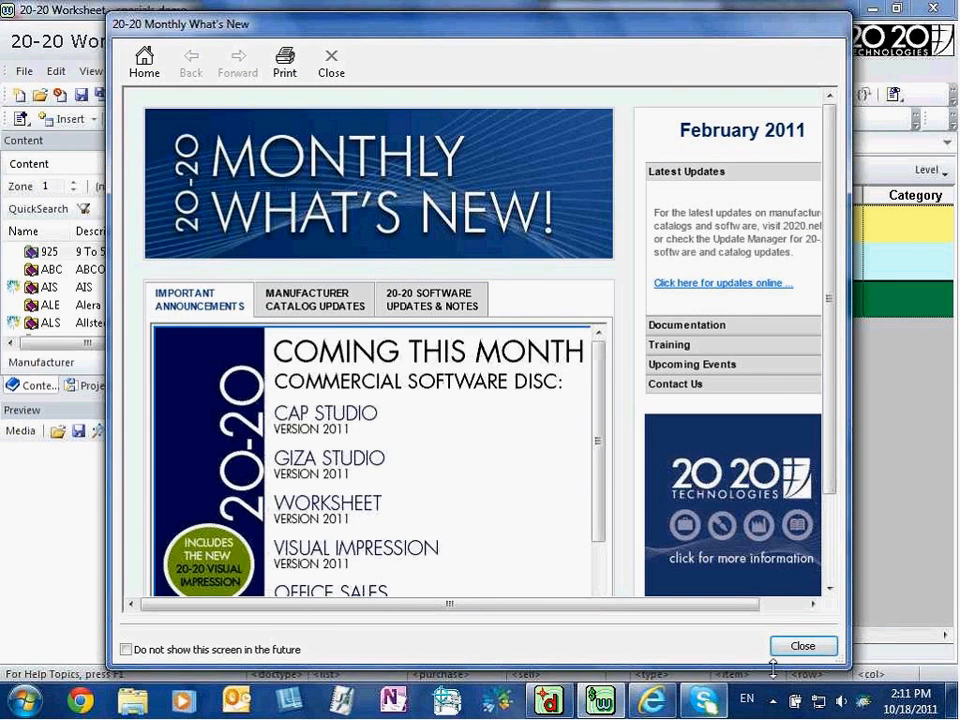
pyautogui.click(798, 646)
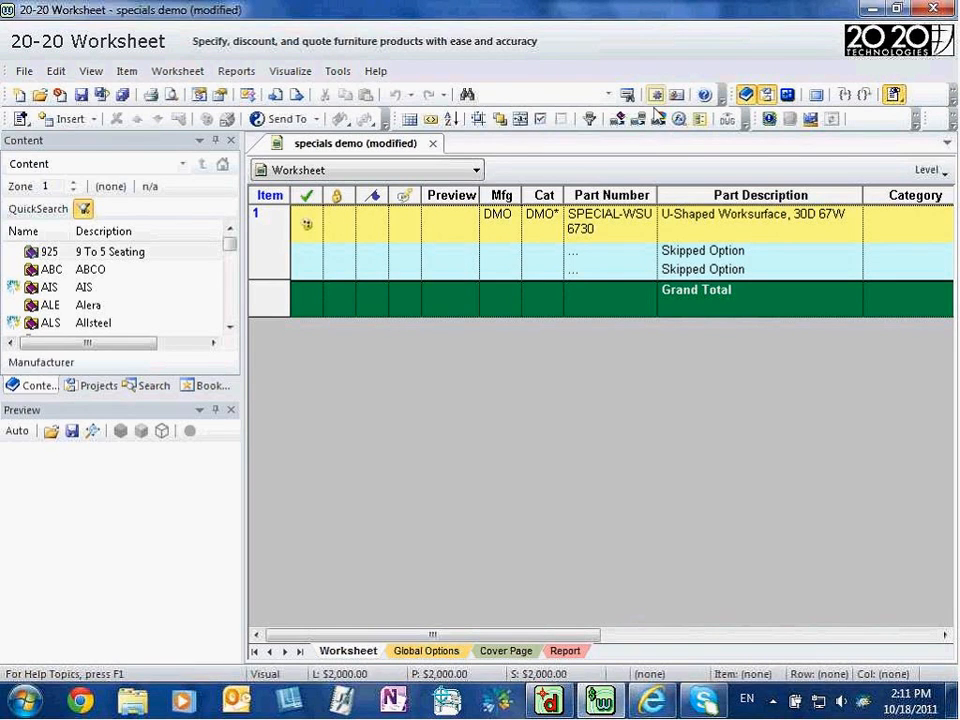
# - Add the Special column from the miscellaneous columns to the worksheet and select the U-shaped worksurface's Special cell
pyautogui.rightClick(696, 190)
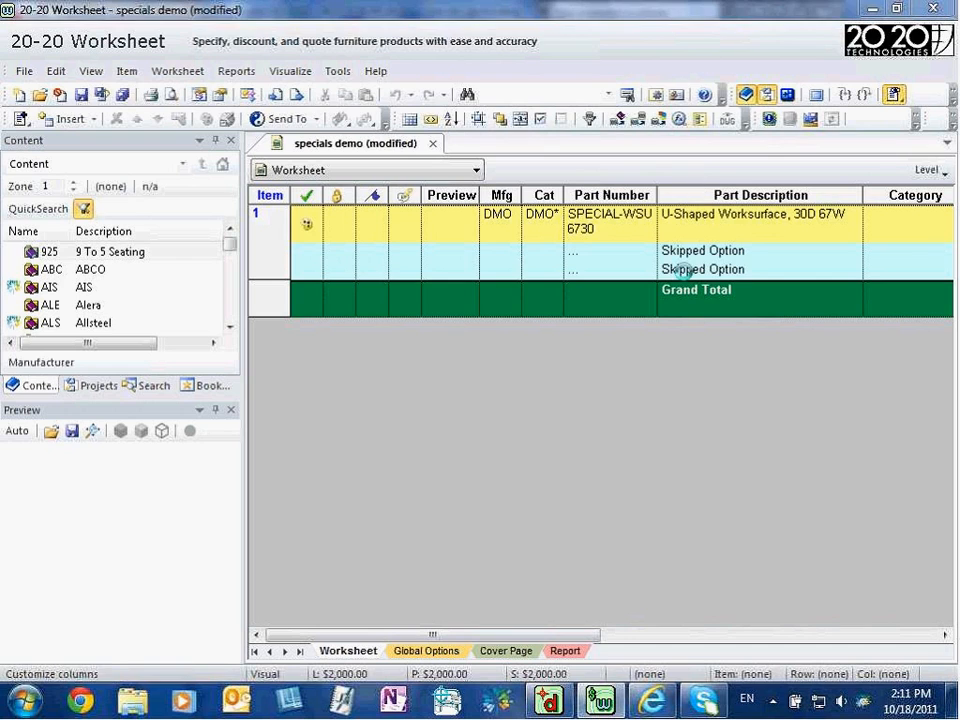
pyautogui.click(686, 270)
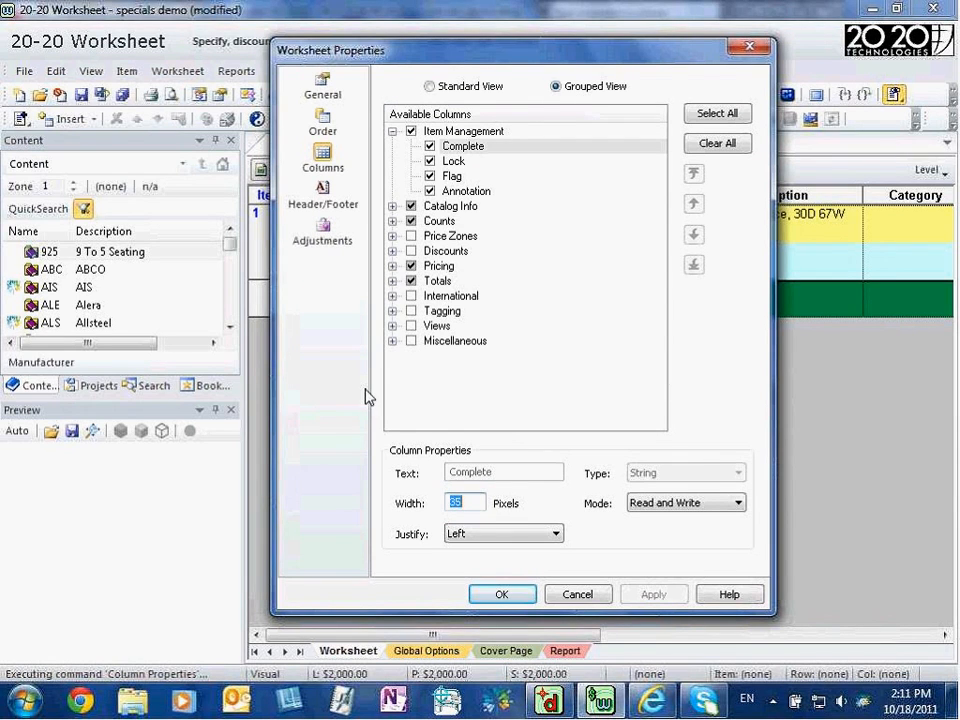
pyautogui.click(393, 341)
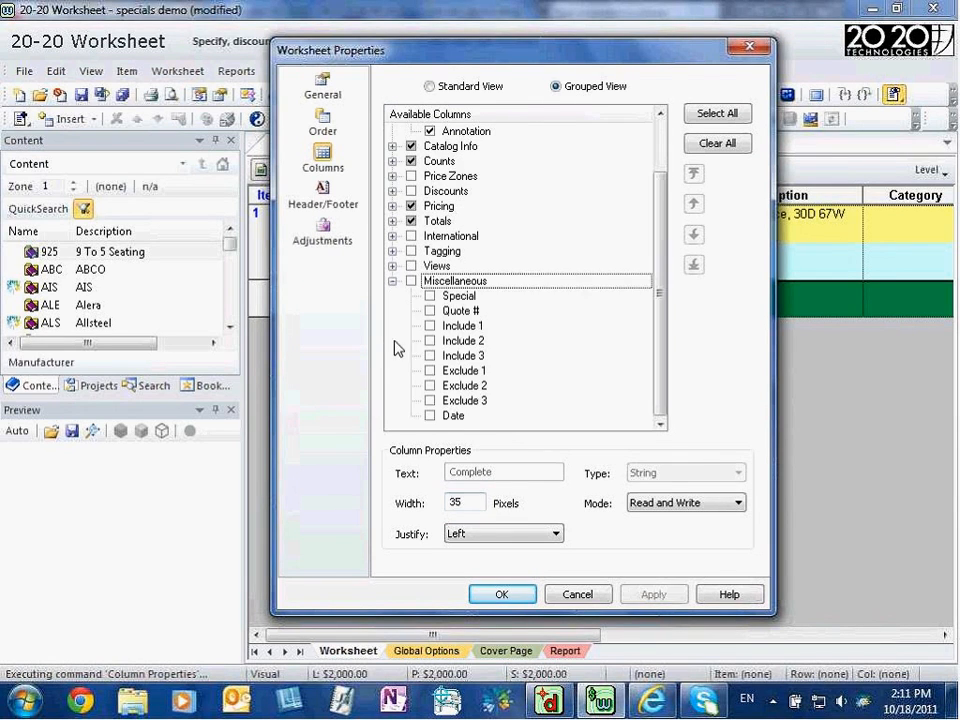
pyautogui.click(431, 297)
pyautogui.click(653, 595)
pyautogui.click(552, 595)
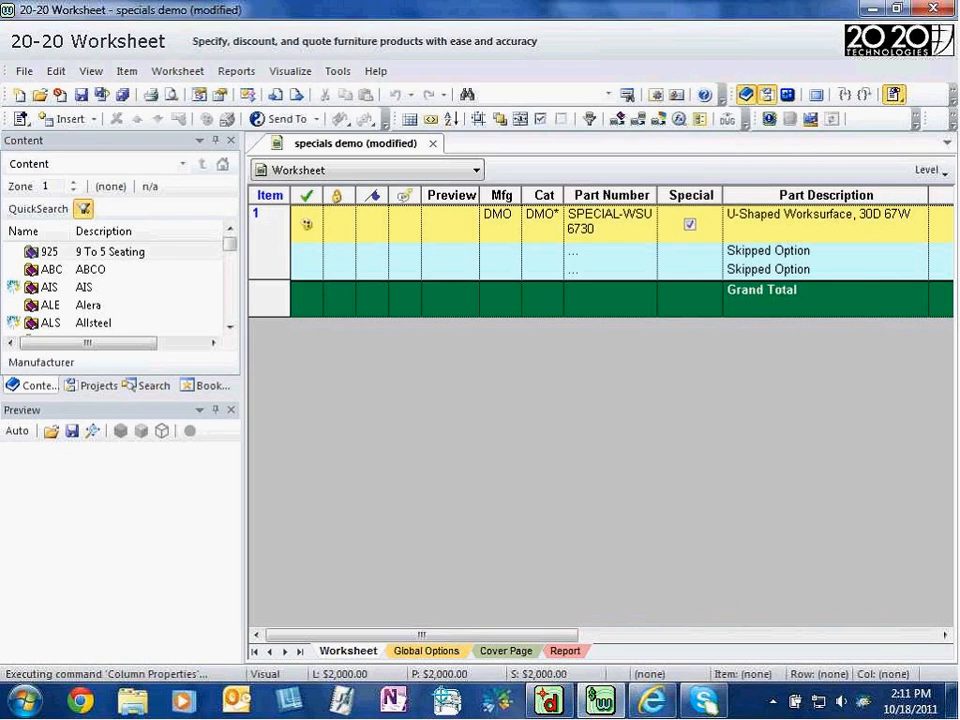
pyautogui.click(690, 226)
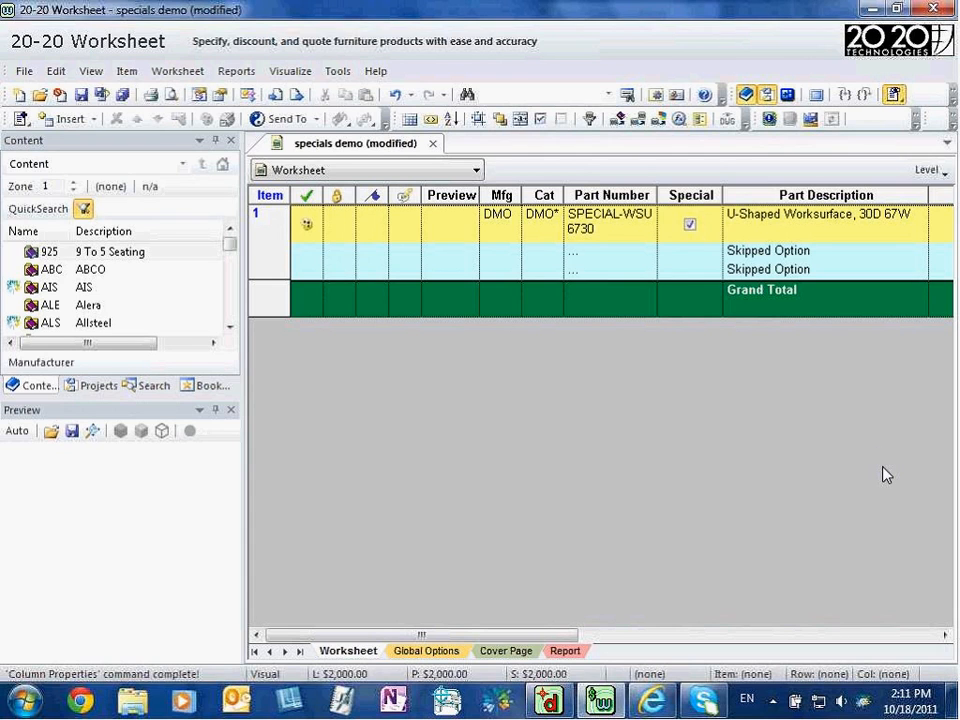
# - Close 20-20 Worksheet without saving the changes to specials demo and return to the drawing
pyautogui.moveTo(560, 636)
pyautogui.mouseDown()
pyautogui.moveTo(867, 668)
pyautogui.moveTo(559, 654)
pyautogui.mouseUp()
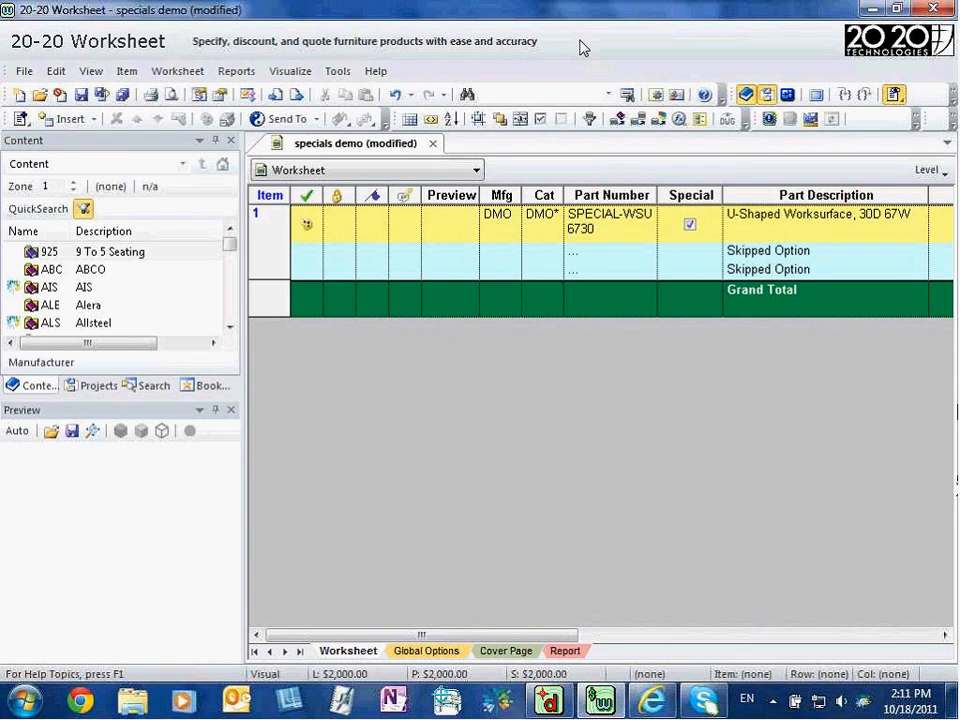
pyautogui.click(936, 10)
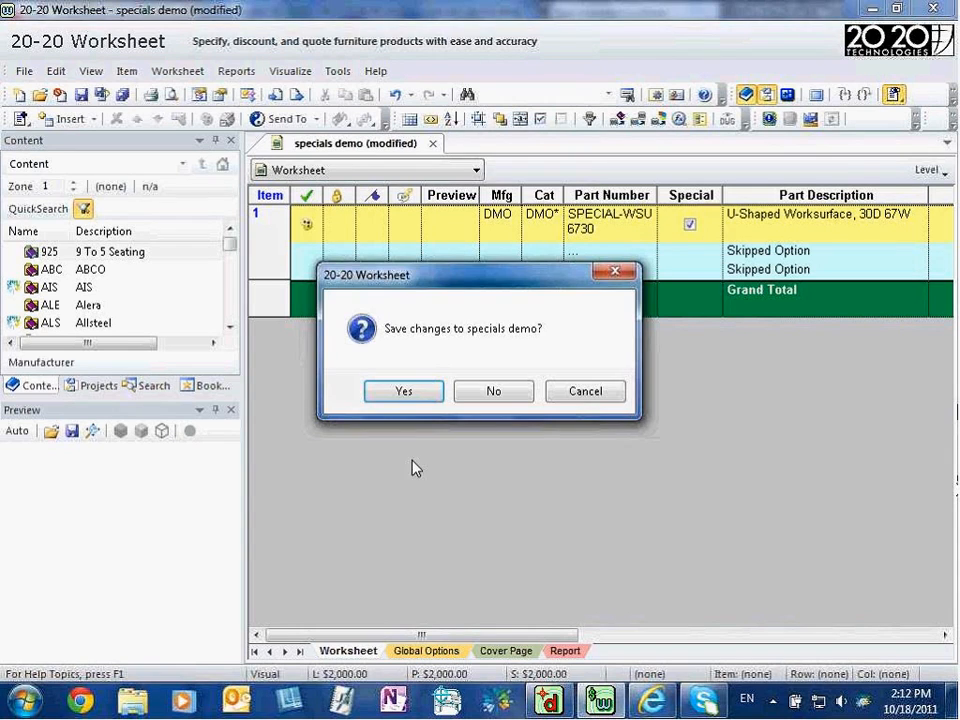
pyautogui.click(492, 398)
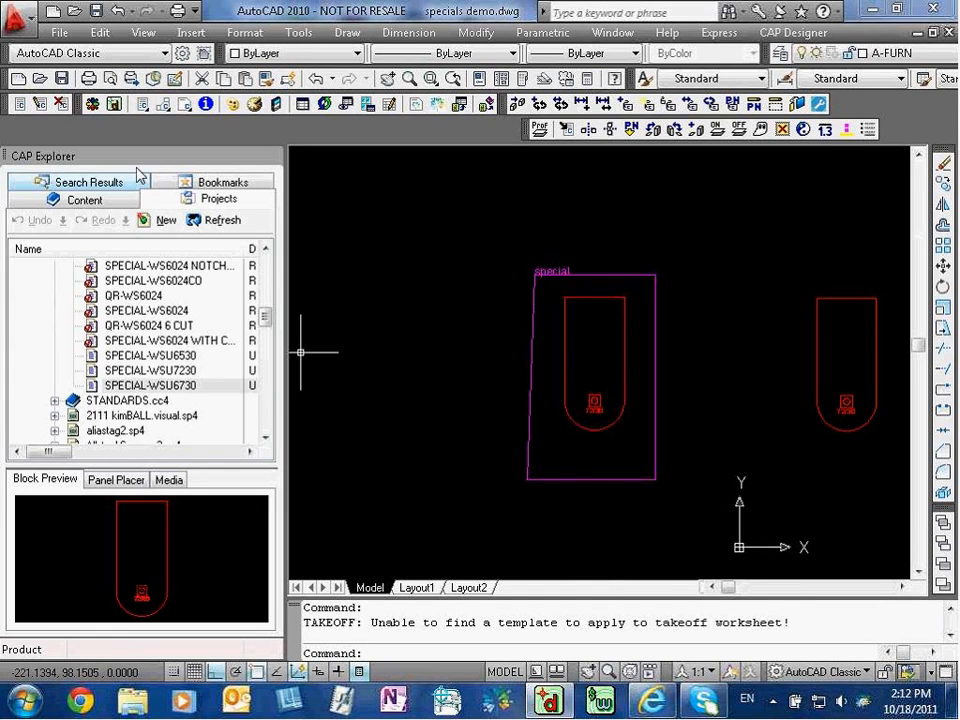
# - Edit the CAP part inside the special scene boundary and shorten its part number to WSU6730
pyautogui.click(42, 104)
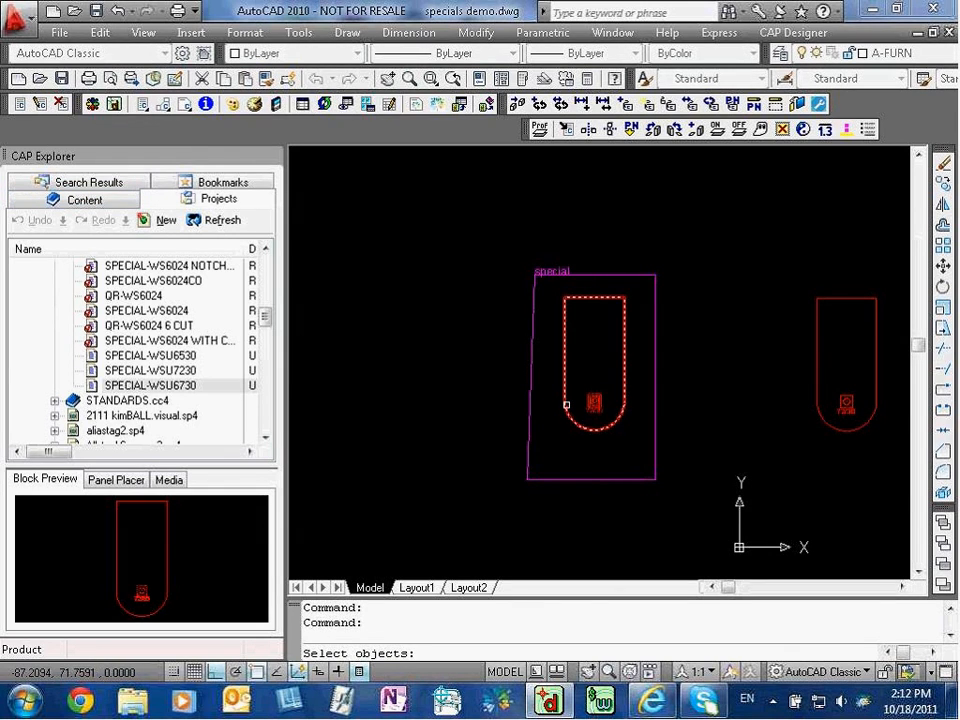
pyautogui.click(566, 405)
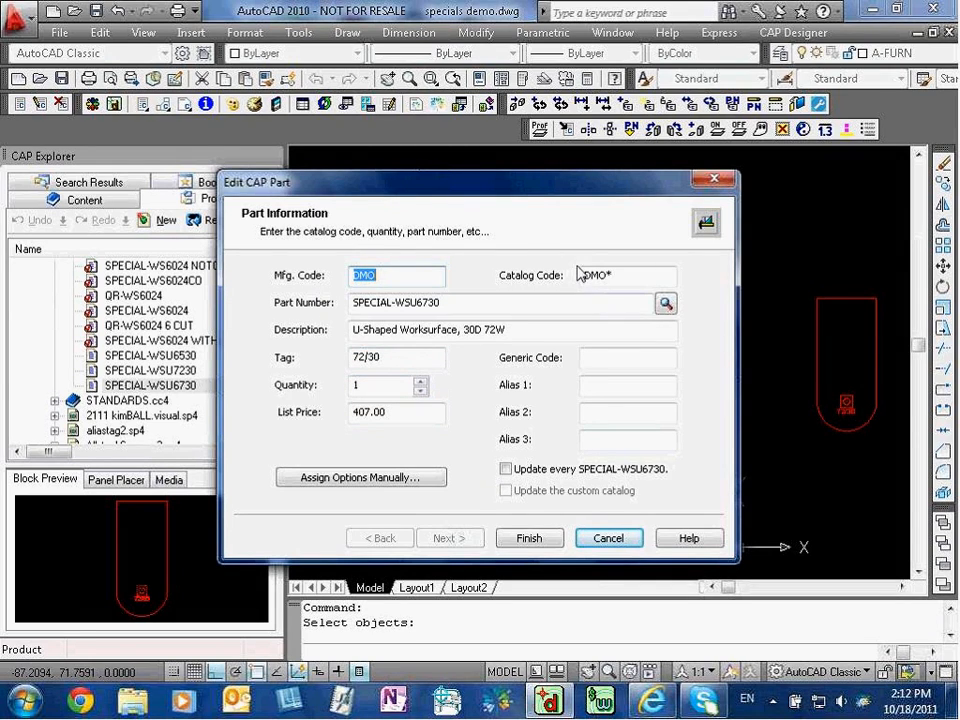
pyautogui.click(396, 302)
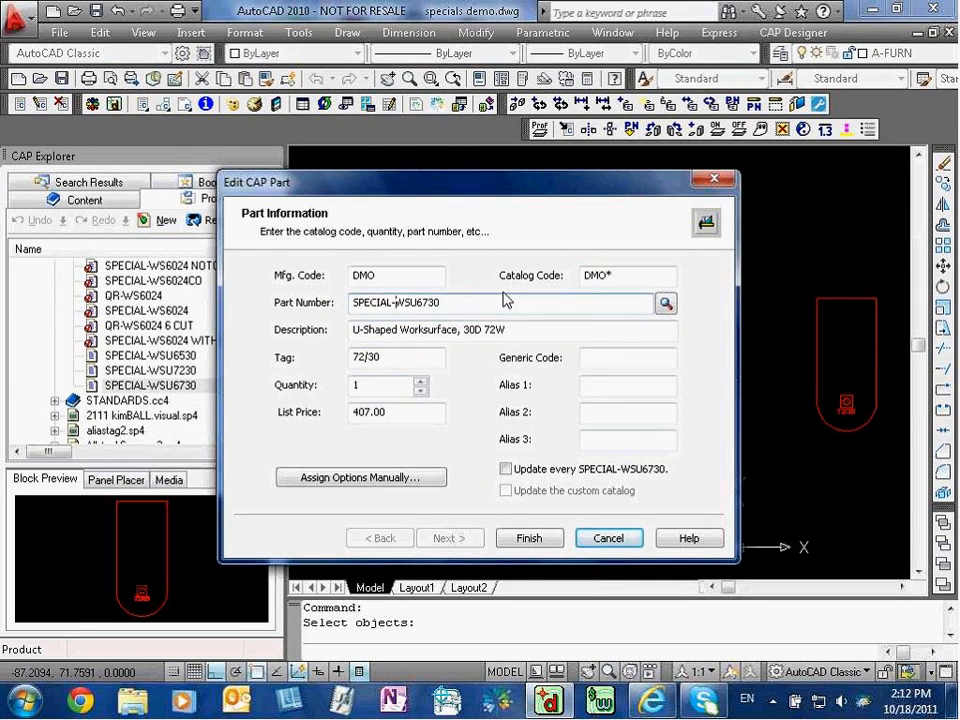
pyautogui.press('BackSpace')
pyautogui.press('BackSpace')
pyautogui.press('BackSpace')
pyautogui.press('BackSpace')
pyautogui.press('BackSpace')
pyautogui.press('BackSpace')
pyautogui.press('BackSpace')
pyautogui.press('BackSpace')
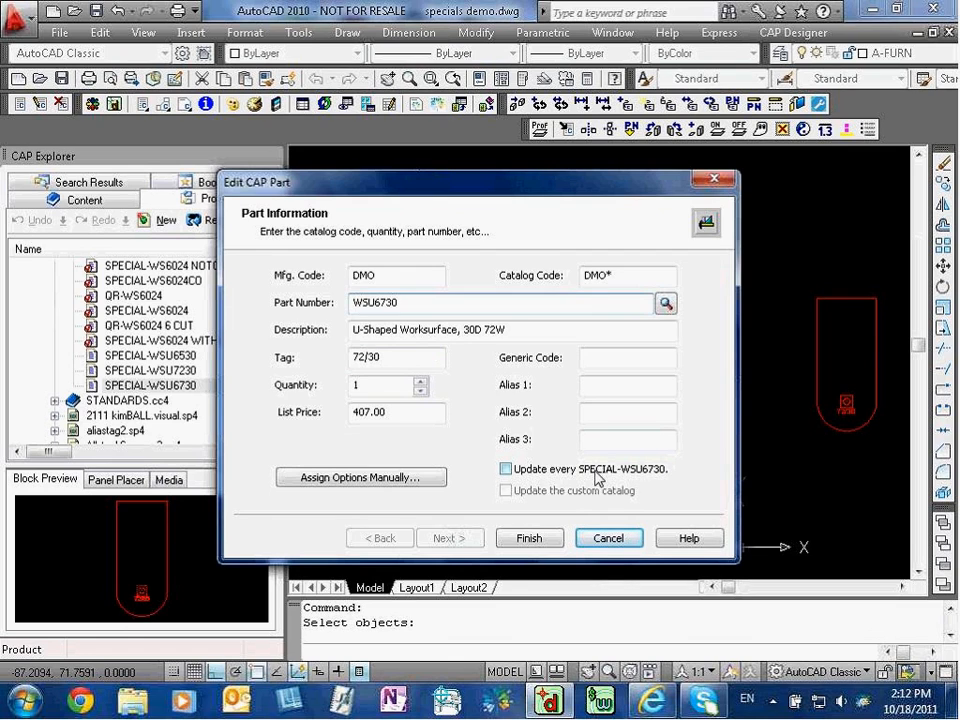
# - Set the part's list price to 1000 and apply the edits to every SPECIAL-WSU6730 and to the custom catalog
pyautogui.click(507, 470)
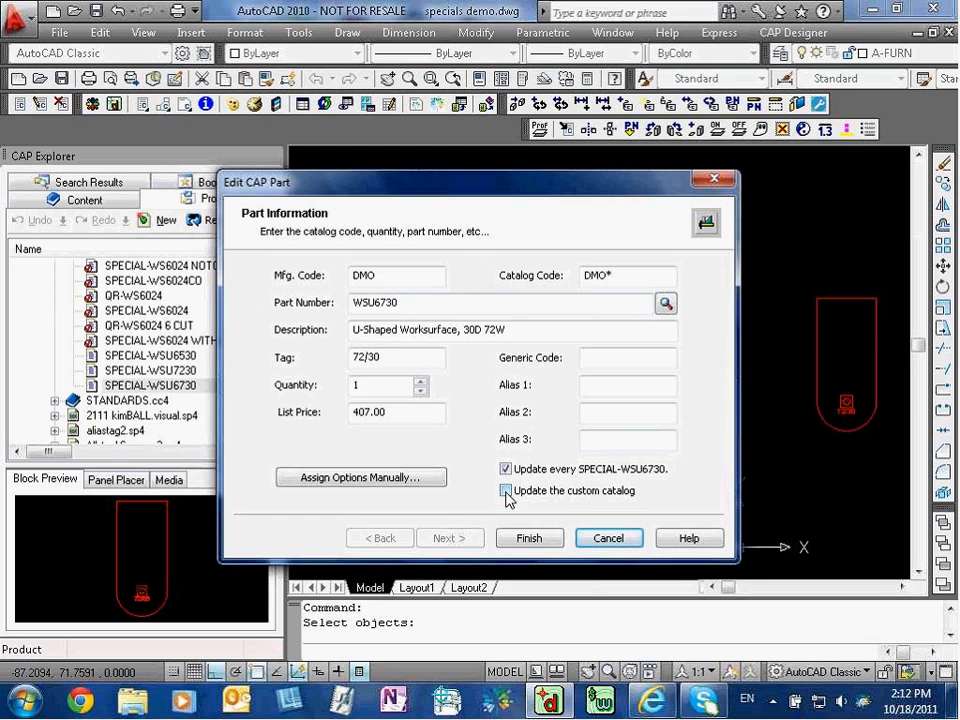
pyautogui.click(506, 491)
pyautogui.doubleClick(375, 416)
pyautogui.write('1000')
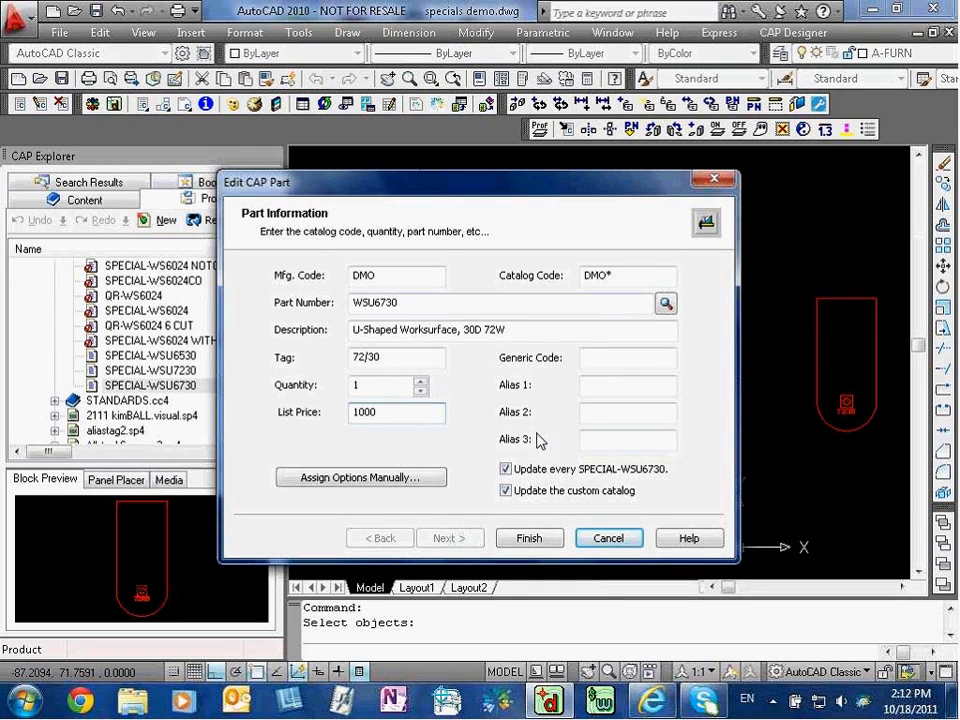
pyautogui.click(549, 539)
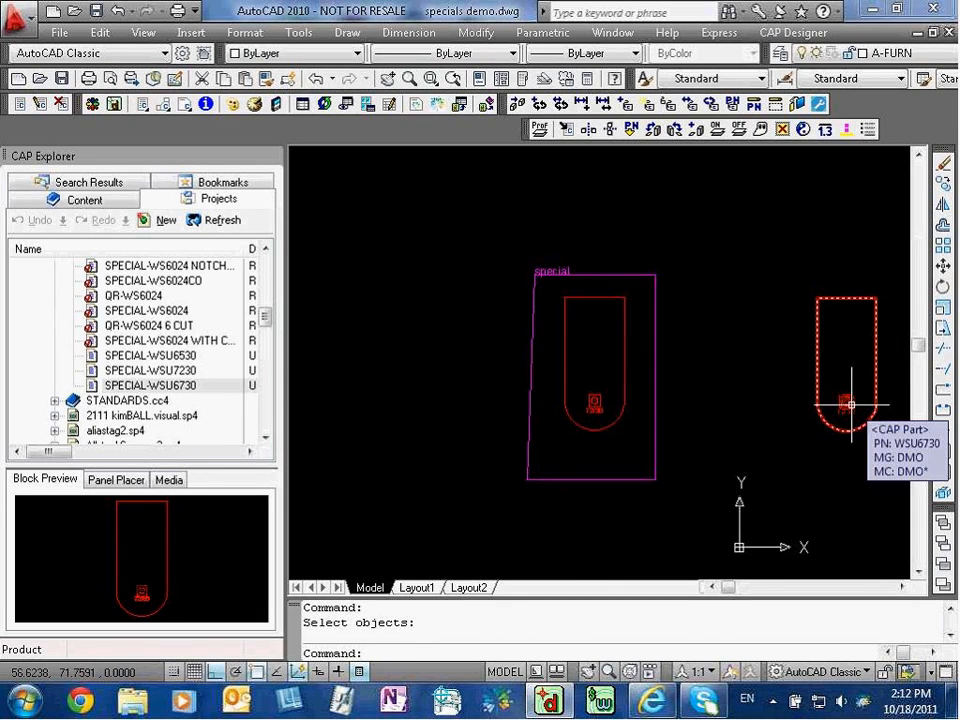
pyautogui.moveTo(846, 404)
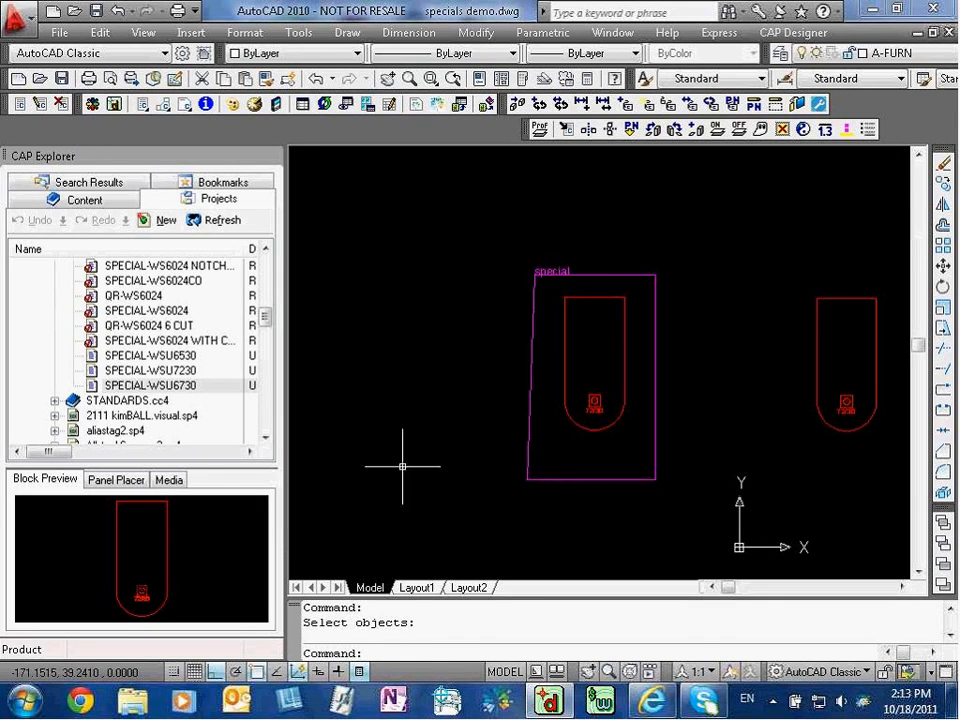
# - Insert the Notched Worksurface Scrubbed drawing as a block directly above the existing 2D plan of the notched worksurface
pyautogui.write('pan')
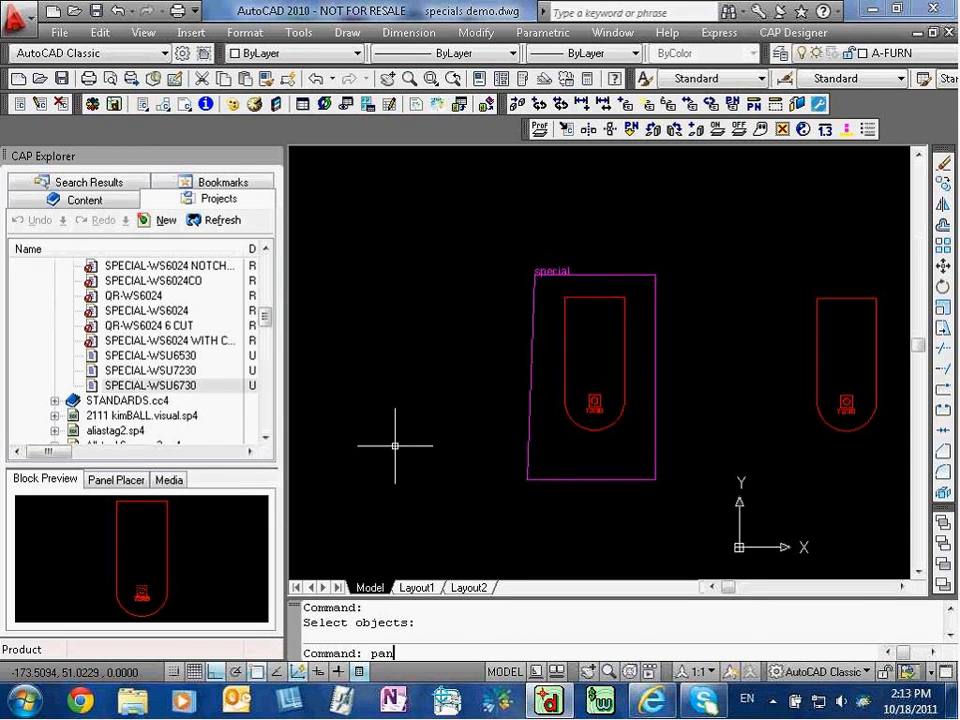
pyautogui.press('Return')
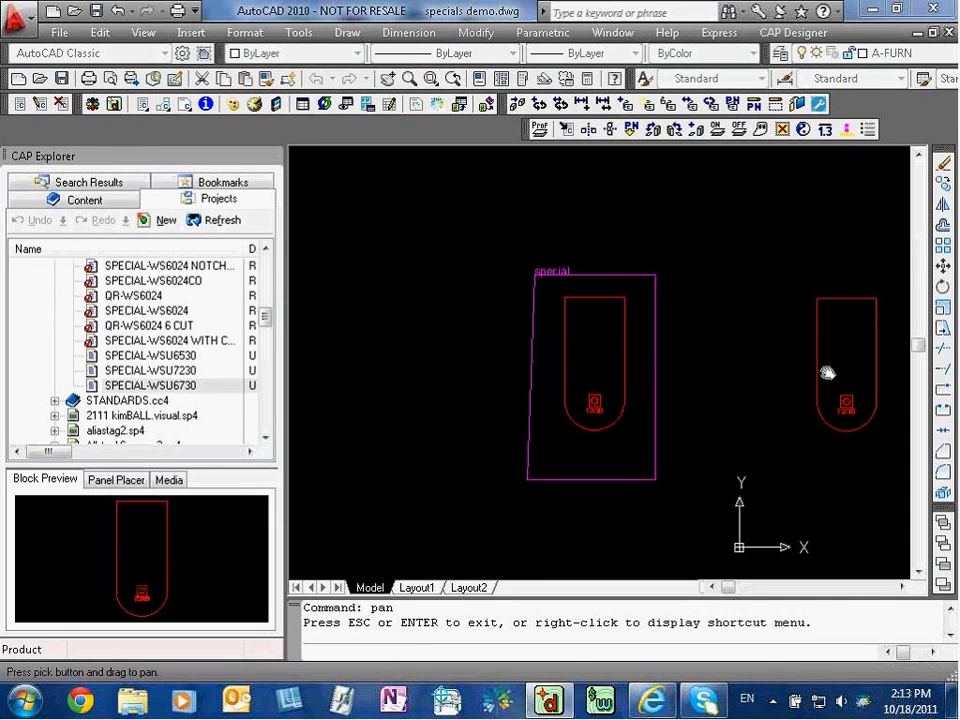
pyautogui.moveTo(825, 373)
pyautogui.mouseDown()
pyautogui.moveTo(336, 364)
pyautogui.moveTo(228, 500)
pyautogui.mouseUp()
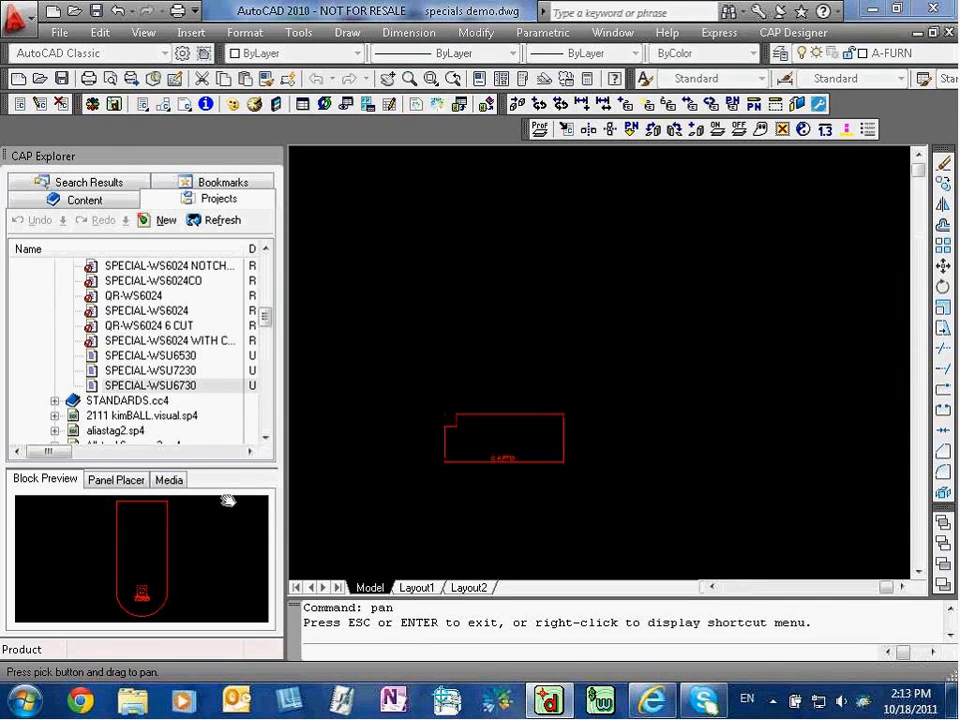
pyautogui.press('Escape')
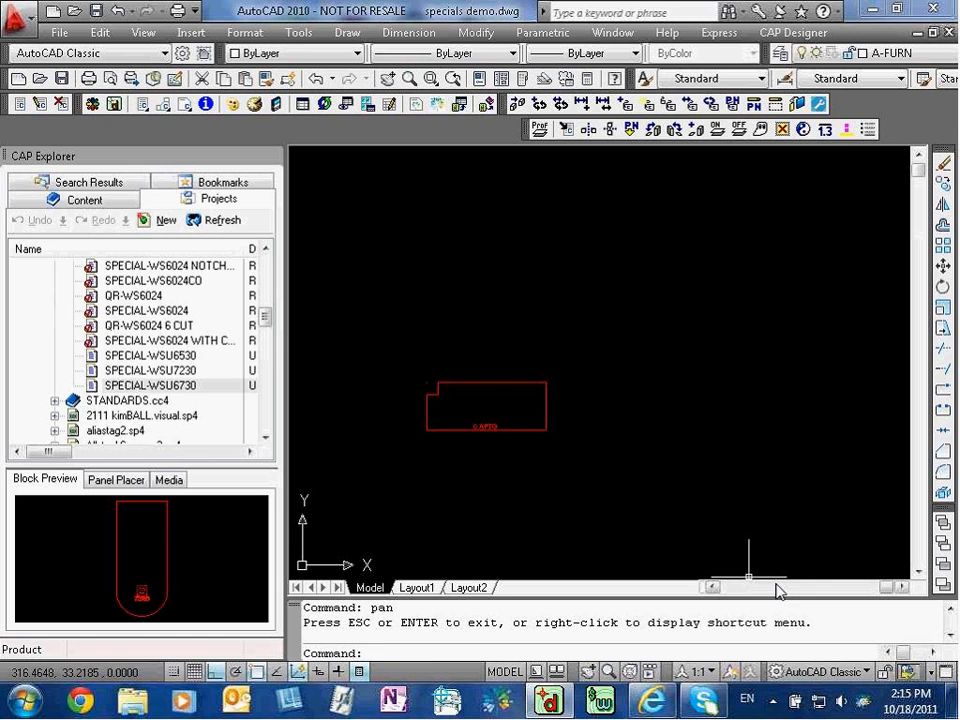
pyautogui.write('ddinsert')
pyautogui.press('Return')
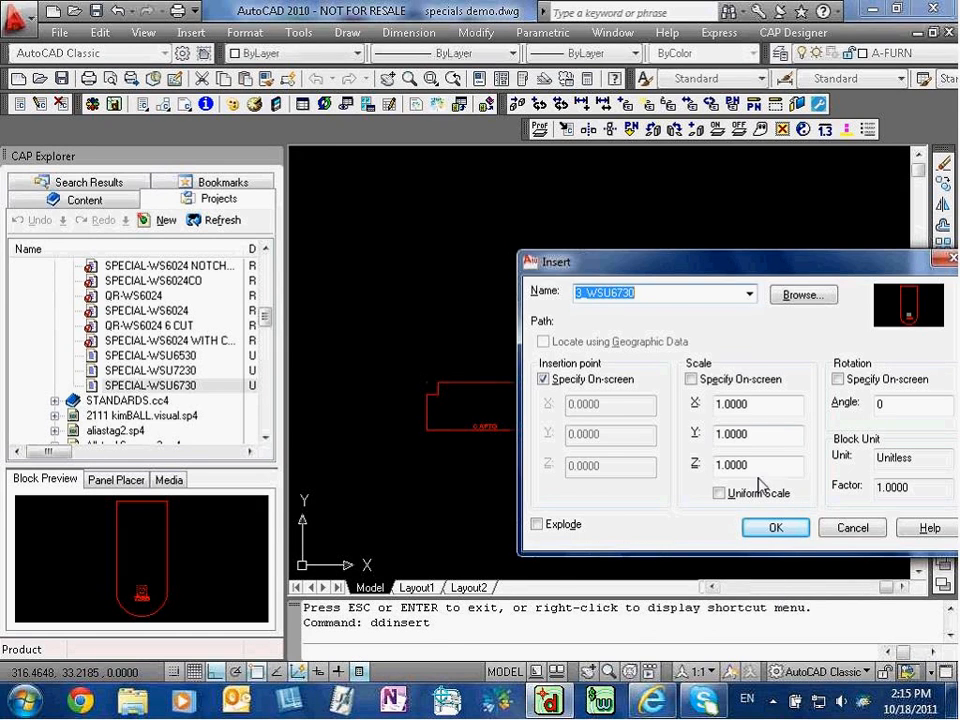
pyautogui.click(813, 297)
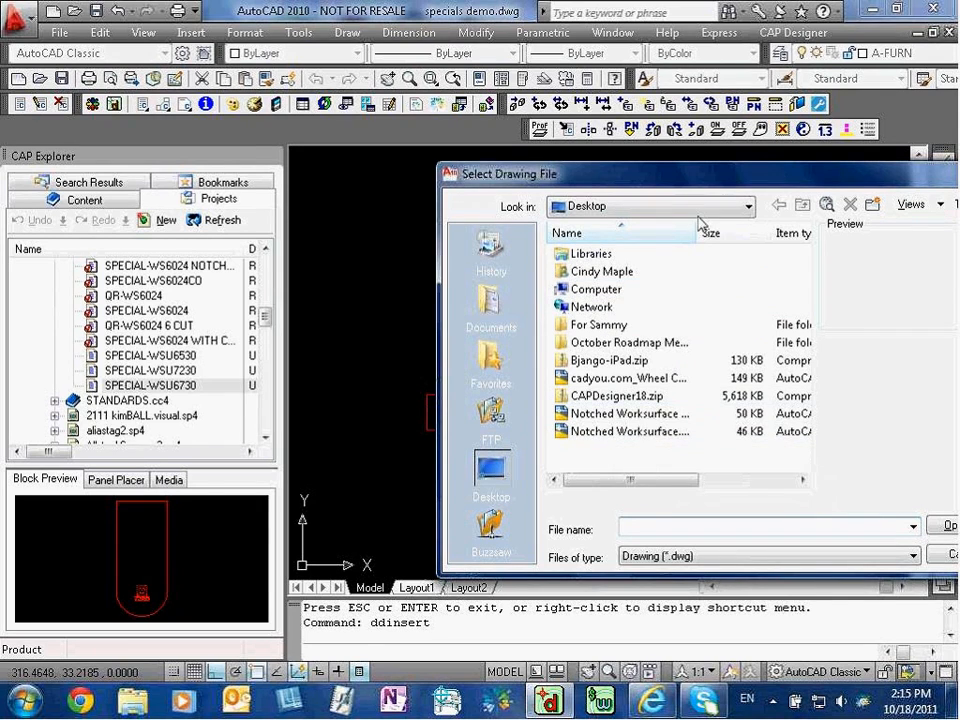
pyautogui.moveTo(696, 232); pyautogui.dragTo(752, 231)
pyautogui.click(660, 413)
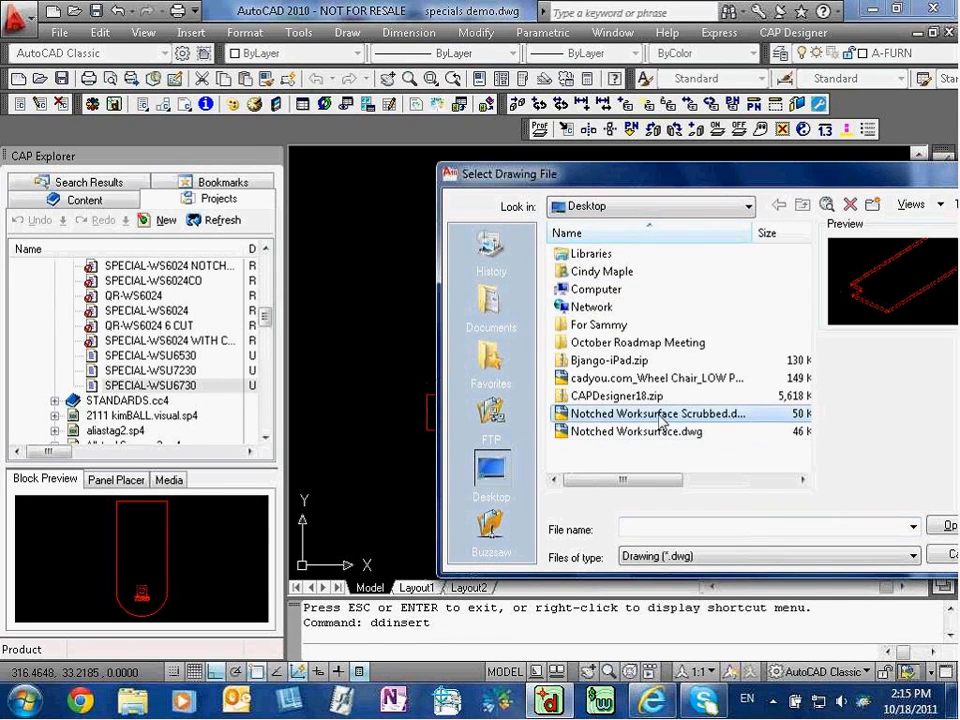
pyautogui.click(944, 530)
pyautogui.click(775, 527)
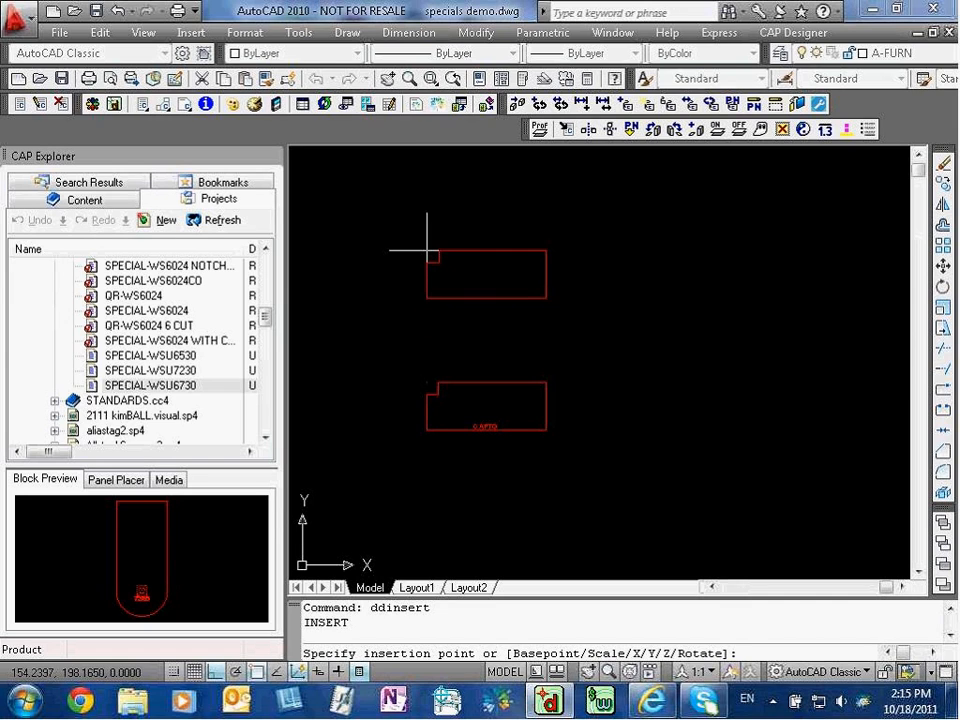
pyautogui.click(423, 250)
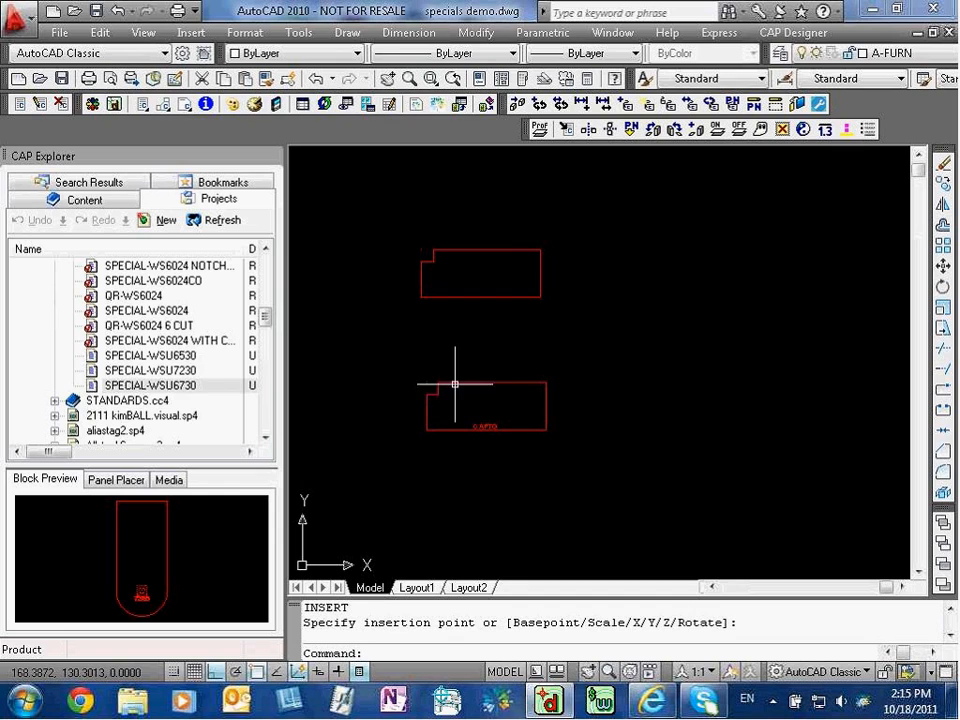
pyautogui.press('Escape')
pyautogui.press('Escape')
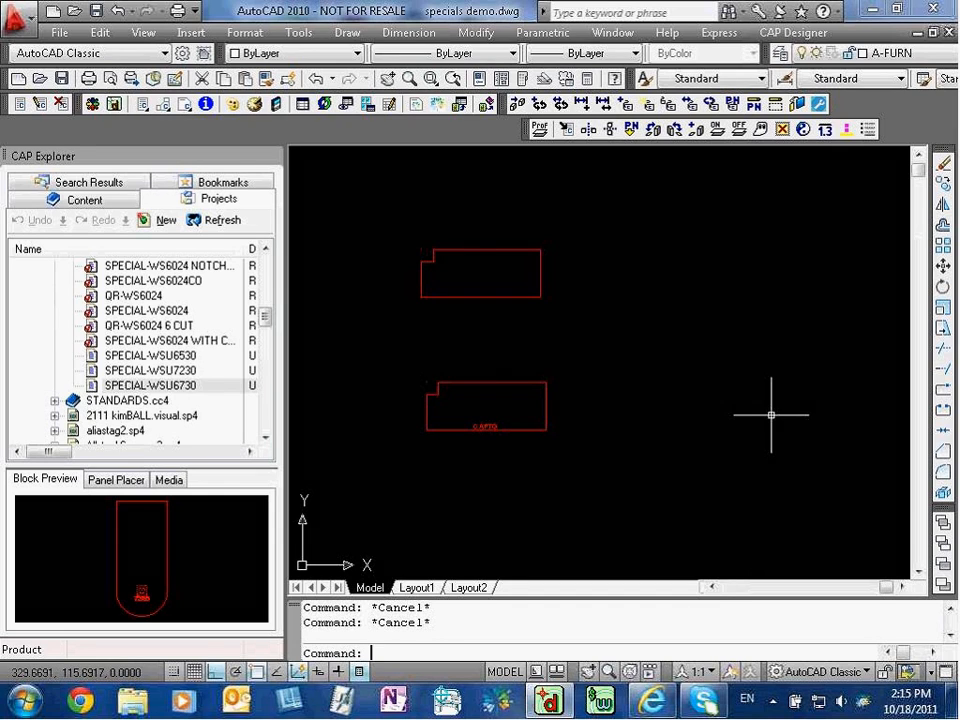
# - Start a new CAP part without setting tag properties, using the lower notched outline as plan view block based at its cut-out corner
pyautogui.click(22, 106)
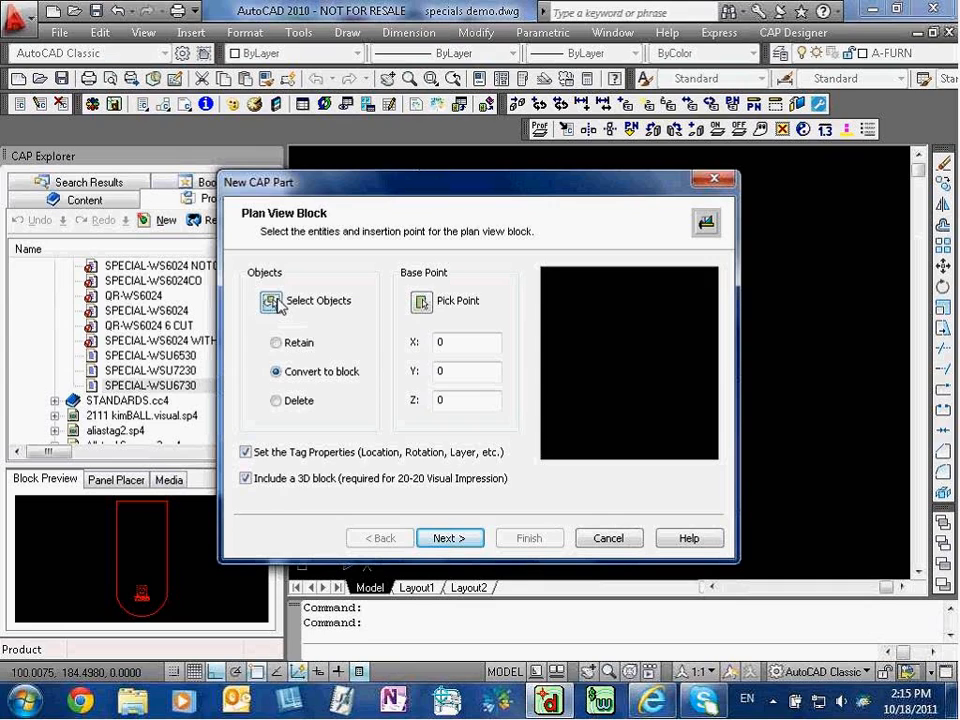
pyautogui.click(246, 453)
pyautogui.click(276, 302)
pyautogui.click(400, 360)
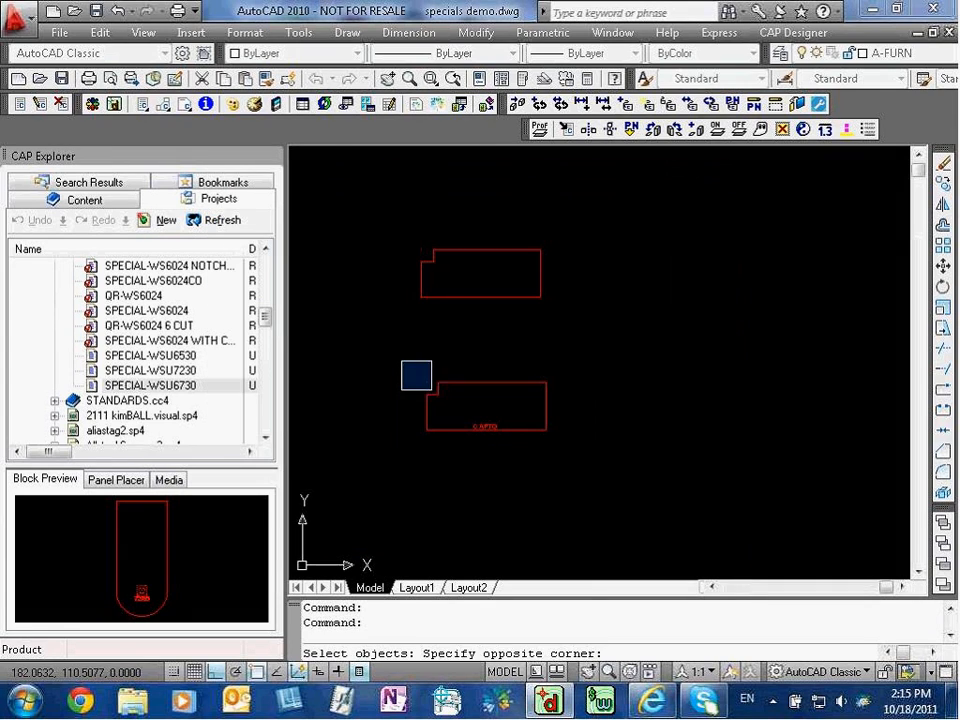
pyautogui.click(585, 463)
pyautogui.press('Return')
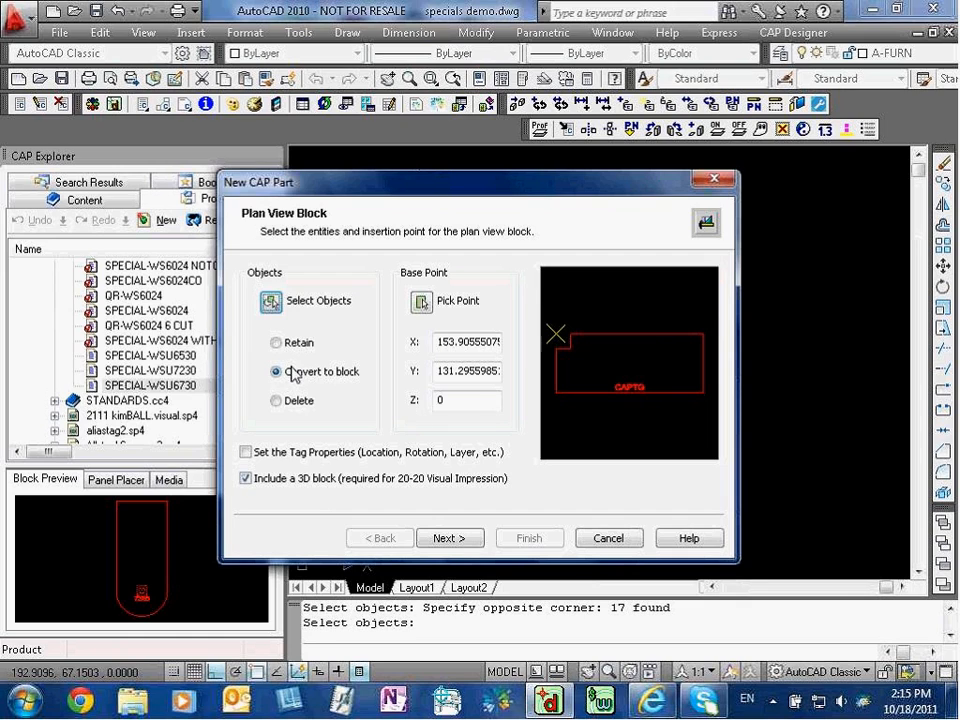
pyautogui.click(423, 302)
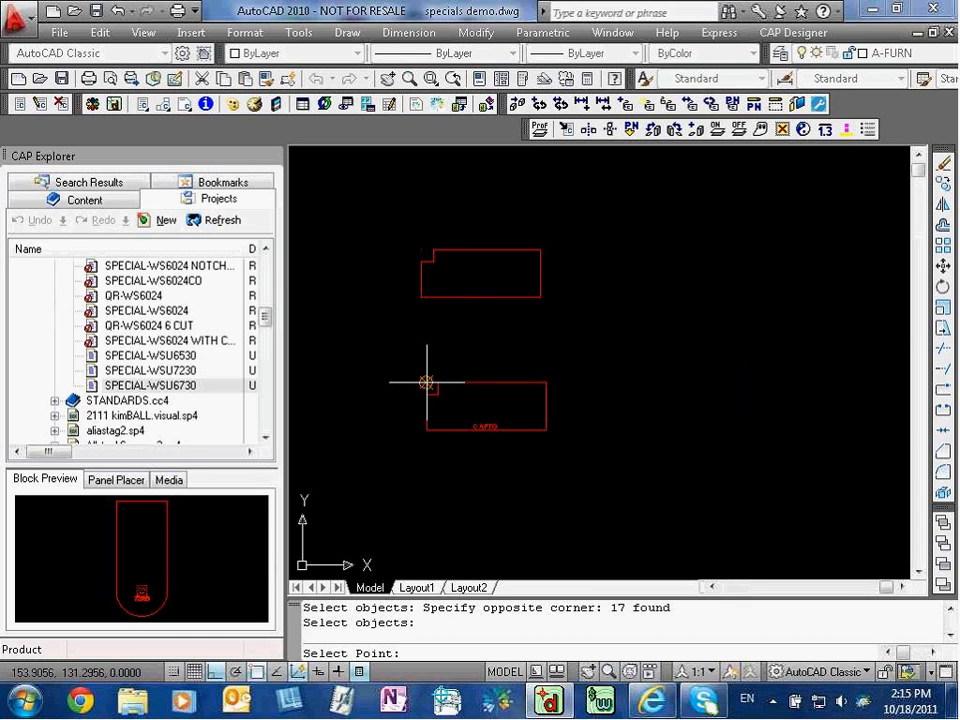
pyautogui.click(427, 382)
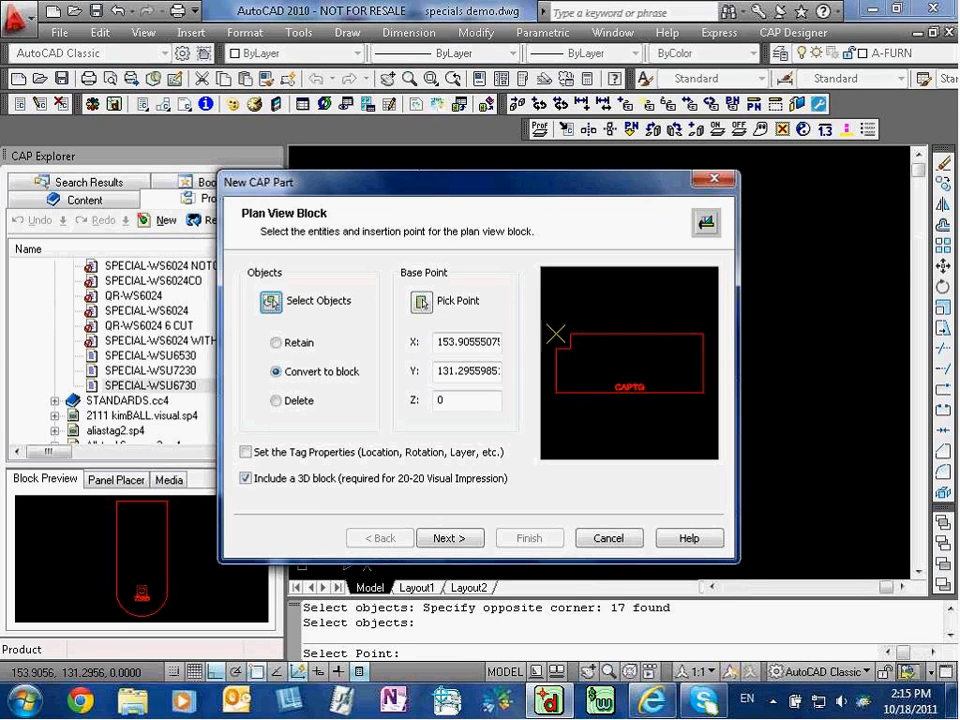
pyautogui.click(447, 541)
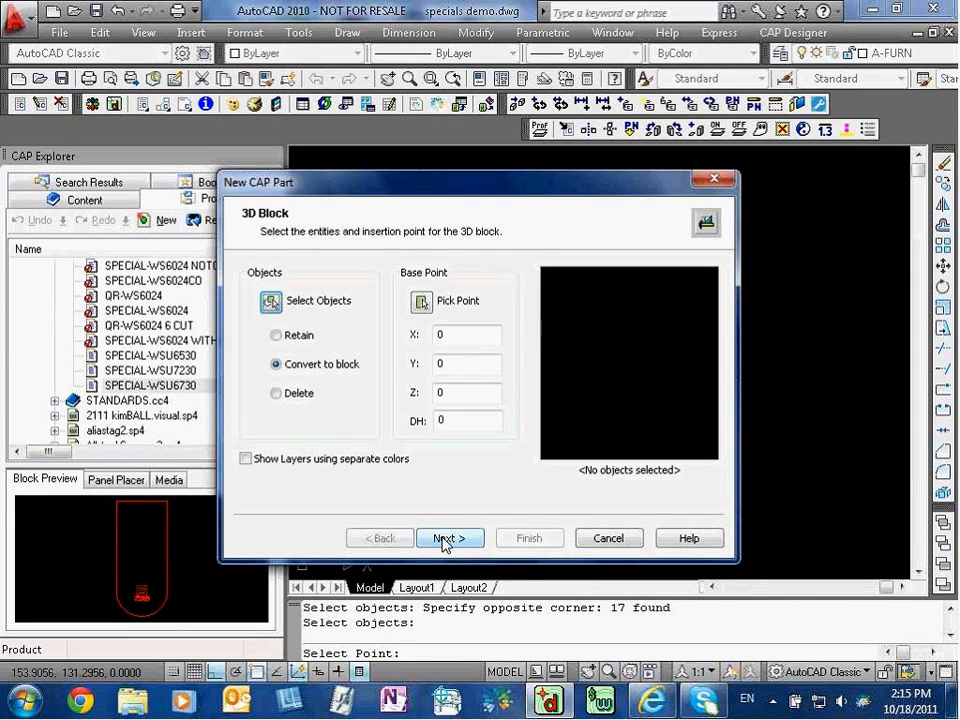
# - Define the part's 3D block from the upper inserted worksurface, with the base point at its cut-out corner at Z 0
pyautogui.click(270, 305)
pyautogui.click(393, 214)
pyautogui.click(595, 328)
pyautogui.press('Return')
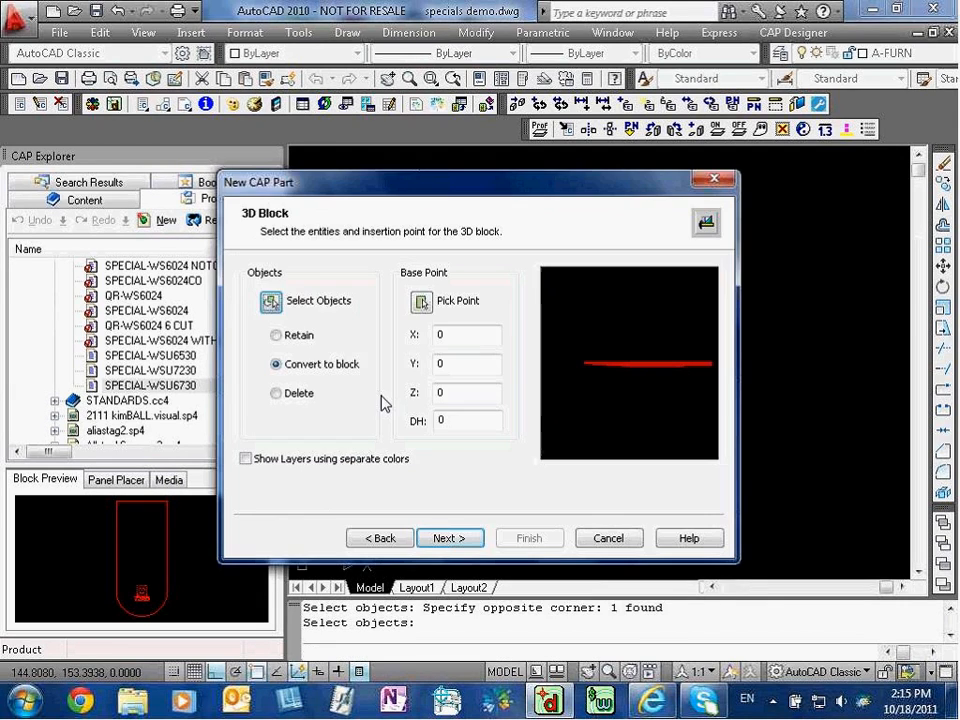
pyautogui.click(421, 301)
pyautogui.click(421, 255)
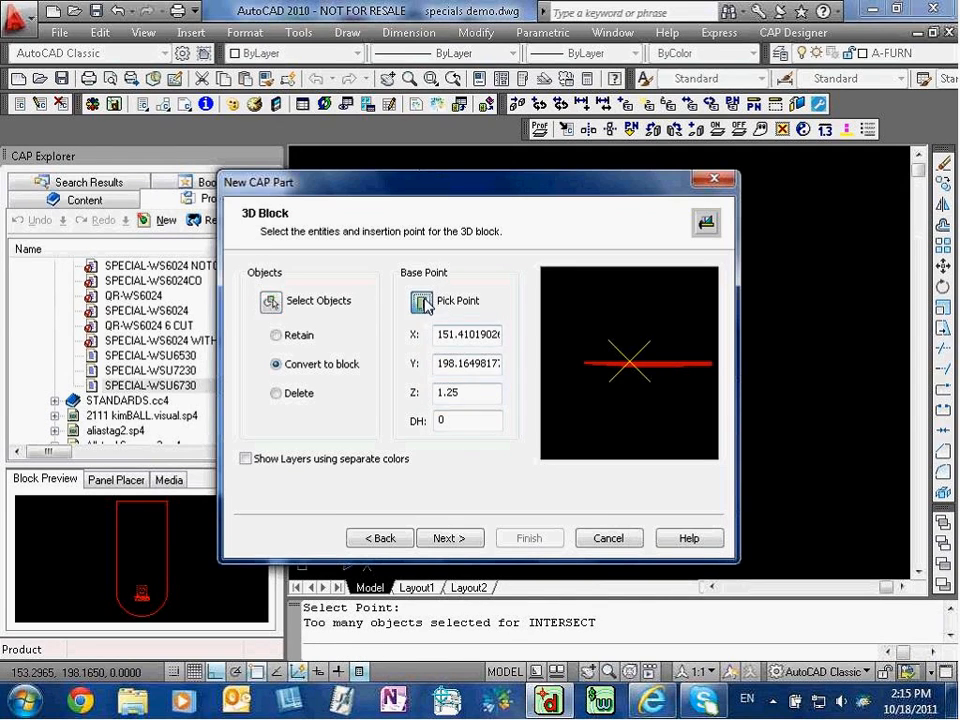
pyautogui.click(421, 301)
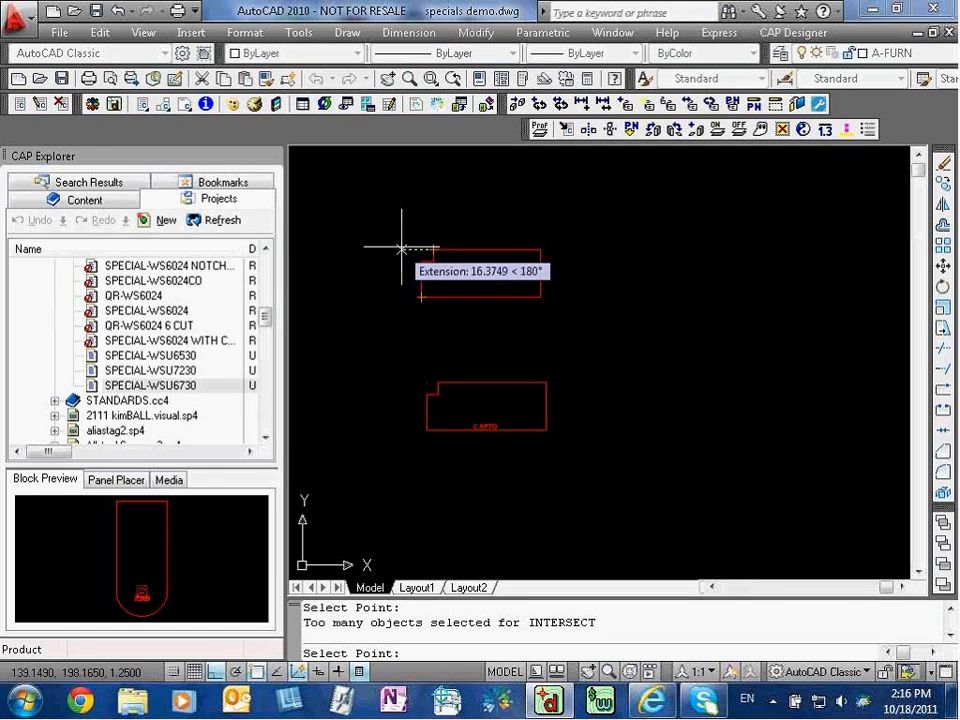
pyautogui.click(421, 249)
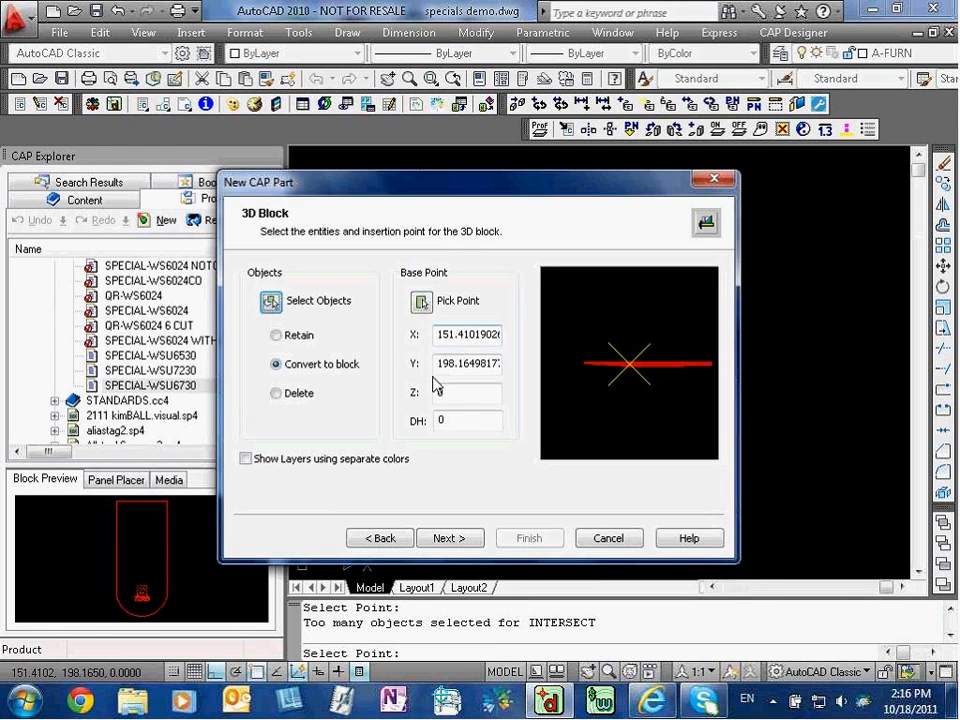
# - Set the 3D block's DH value to 27.75 and continue to the part information
pyautogui.doubleClick(468, 422)
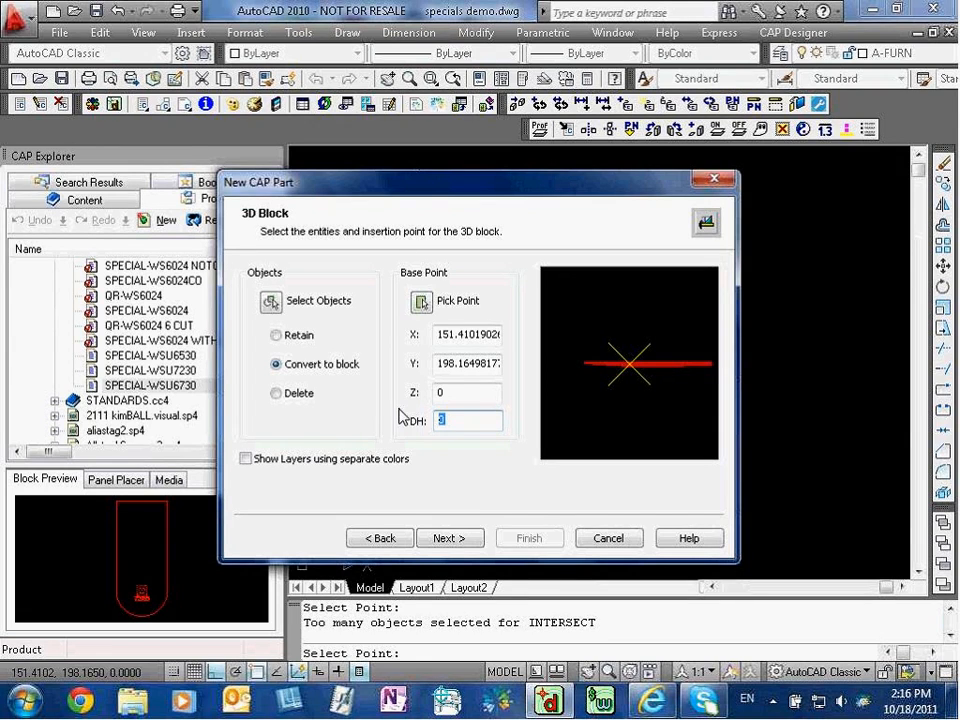
pyautogui.write('27.75')
pyautogui.click(449, 539)
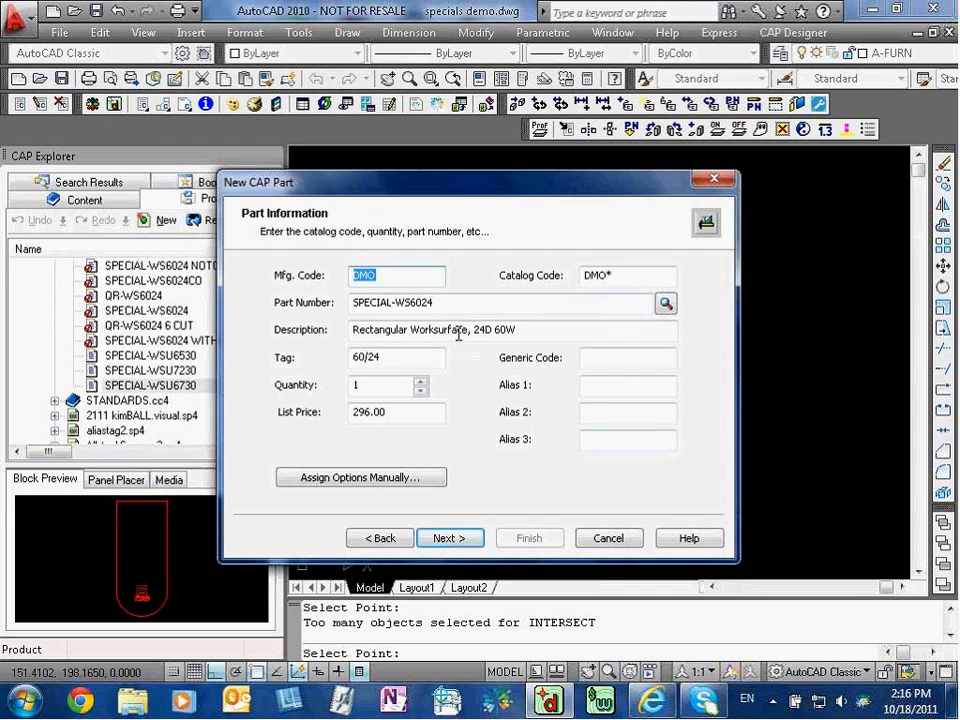
# - Change the new part's number to WS6024CUT6, removing its SPECIAL- prefix
pyautogui.click(396, 303)
pyautogui.press('BackSpace')
pyautogui.press('BackSpace')
pyautogui.press('BackSpace')
pyautogui.press('BackSpace')
pyautogui.press('BackSpace')
pyautogui.press('BackSpace')
pyautogui.press('BackSpace')
pyautogui.press('BackSpace')
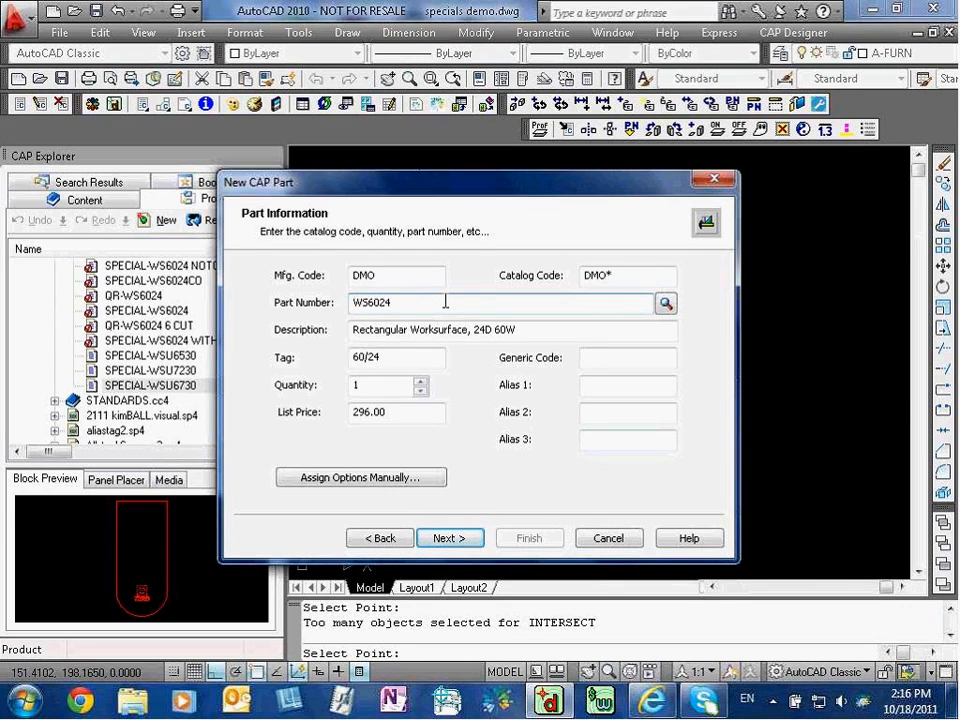
pyautogui.click(409, 303)
pyautogui.write('CUT')
pyautogui.write('6')
# - Extend the part's description with "with 6" left hand notch" and set its list price to 1500
pyautogui.click(538, 330)
pyautogui.write('with 6"')
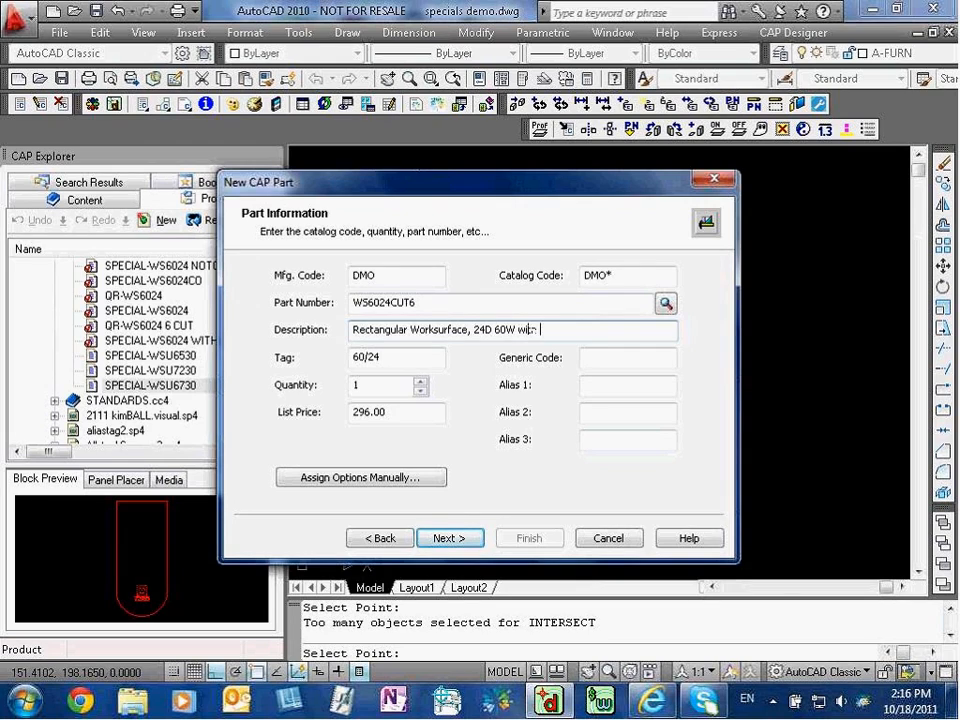
pyautogui.write(' left hand notch')
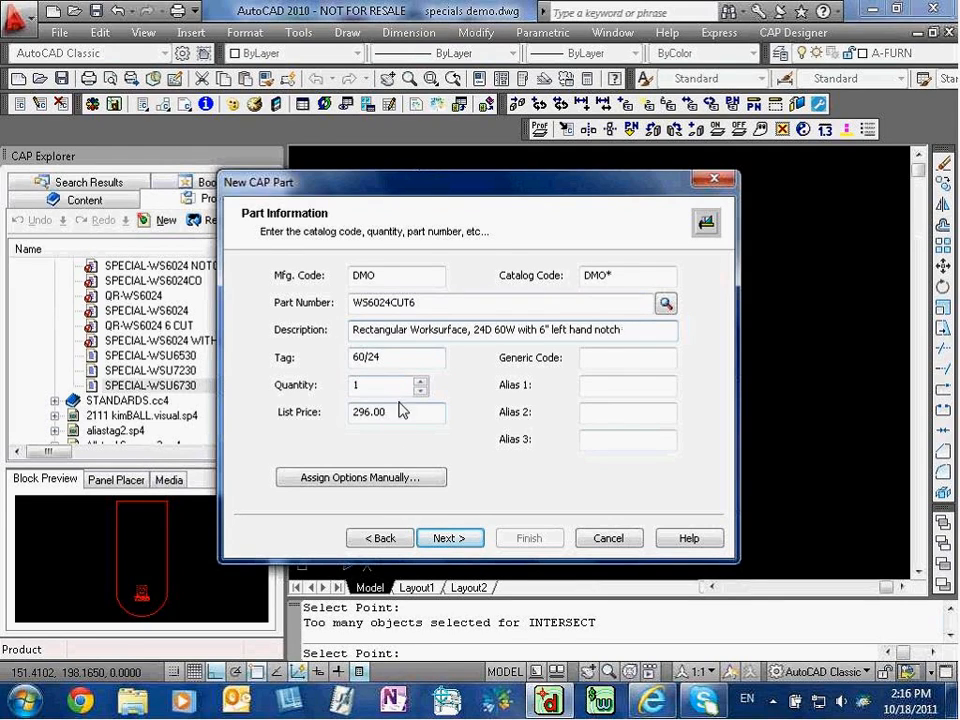
pyautogui.moveTo(405, 412); pyautogui.dragTo(300, 422)
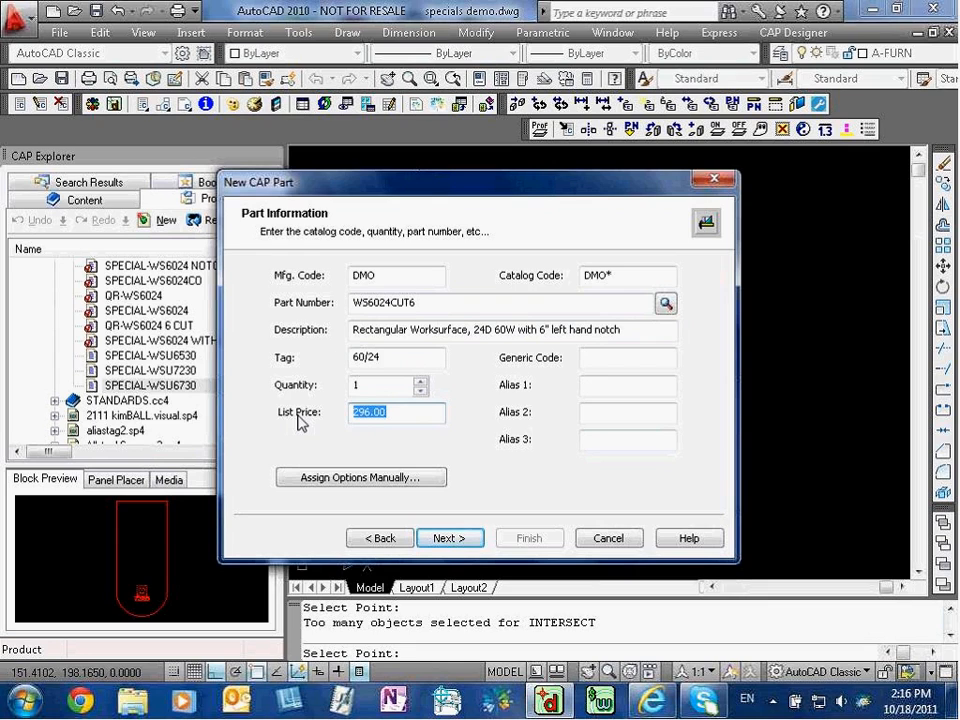
pyautogui.write('1500')
pyautogui.click(450, 540)
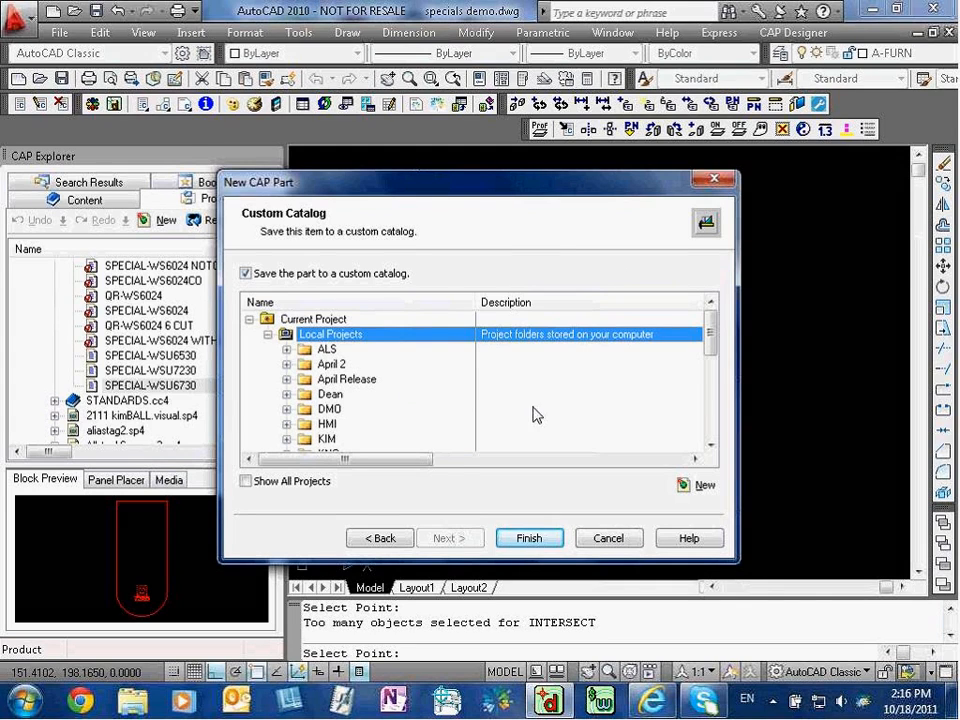
# - Save the new part to the specials.cc4 custom catalog and finish creating it
pyautogui.moveTo(714, 322); pyautogui.dragTo(708, 412)
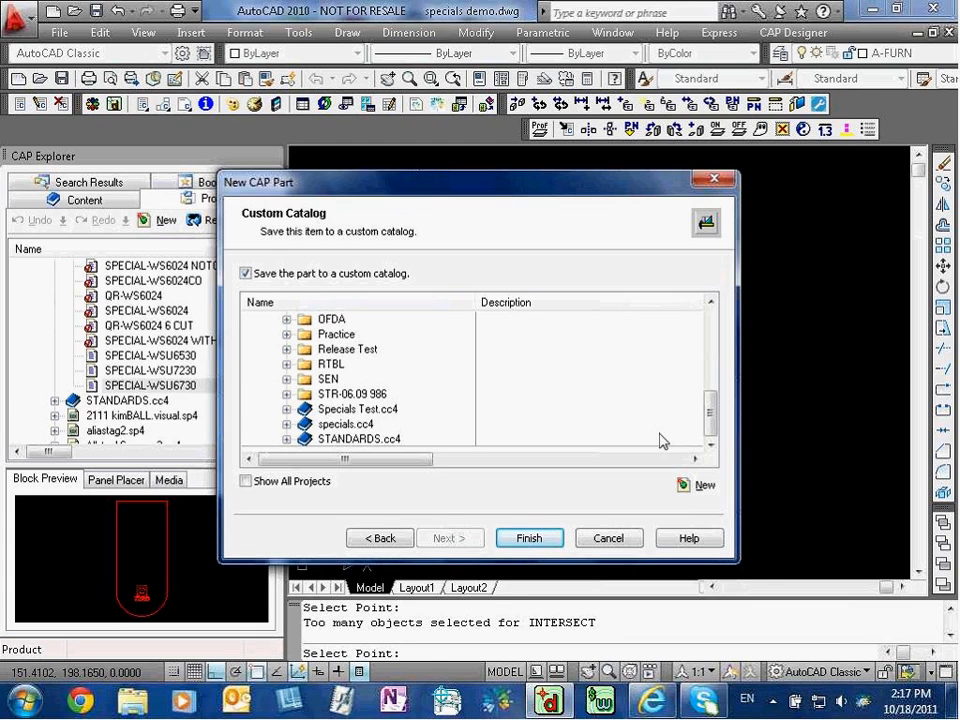
pyautogui.click(380, 425)
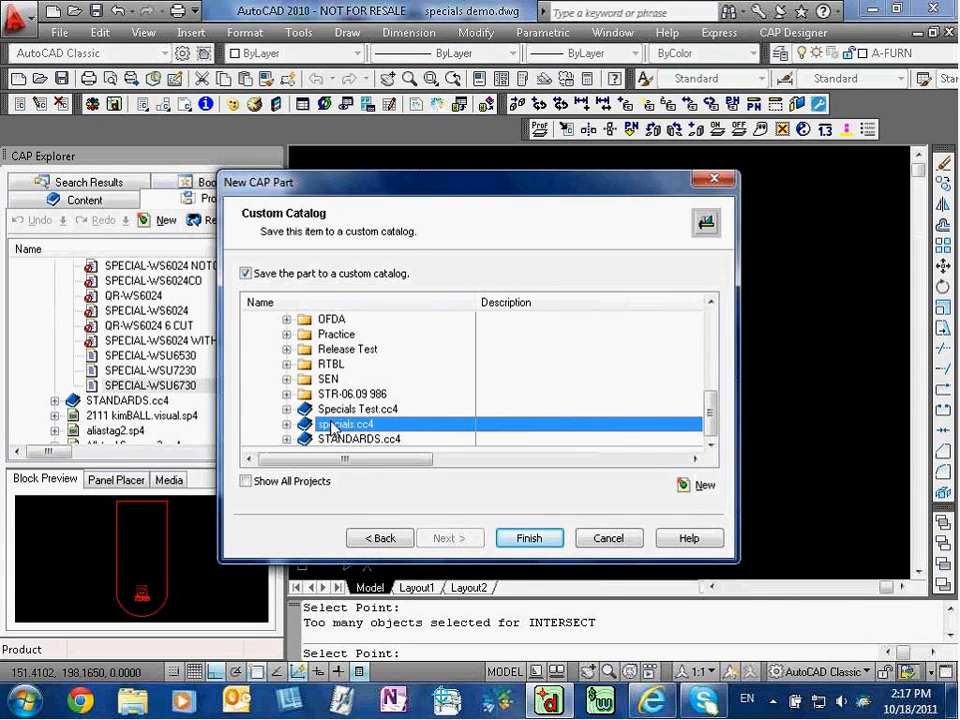
pyautogui.click(535, 538)
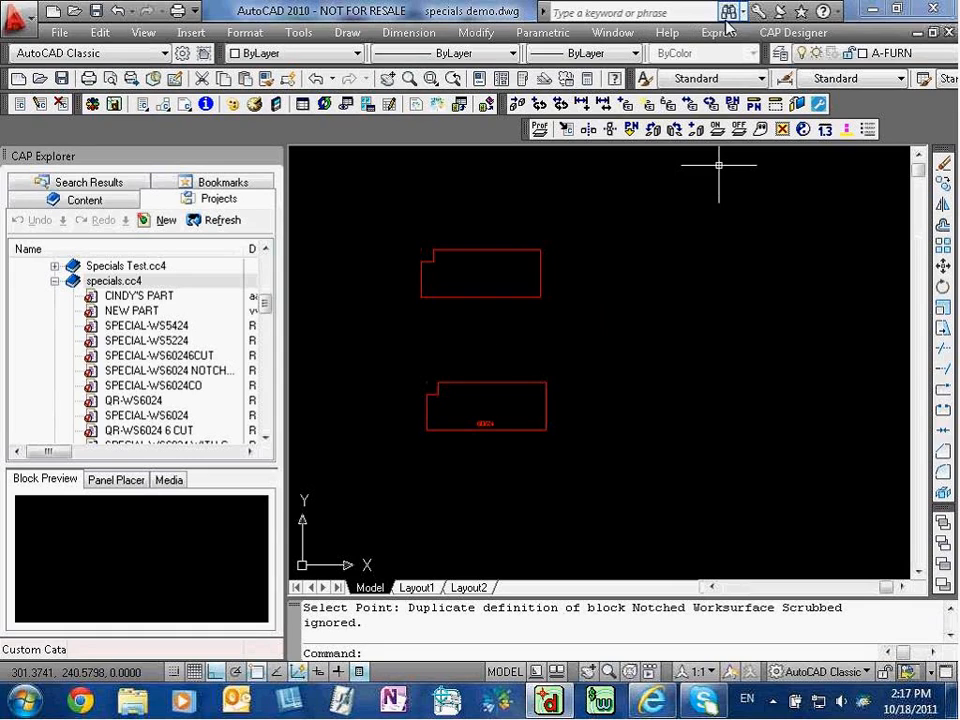
# - Define a Visual Impression scene by drawing a four-sided boundary around both notched worksurfaces on layer A-FURN-VISUAL-SCENE-BOUND
pyautogui.click(775, 36)
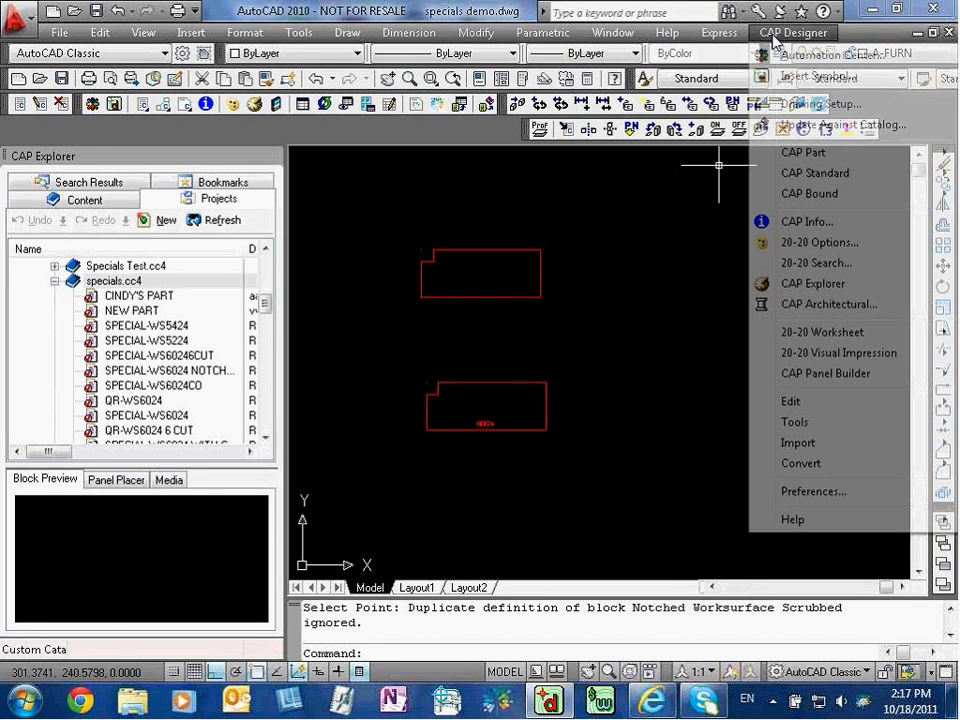
pyautogui.moveTo(826, 358)
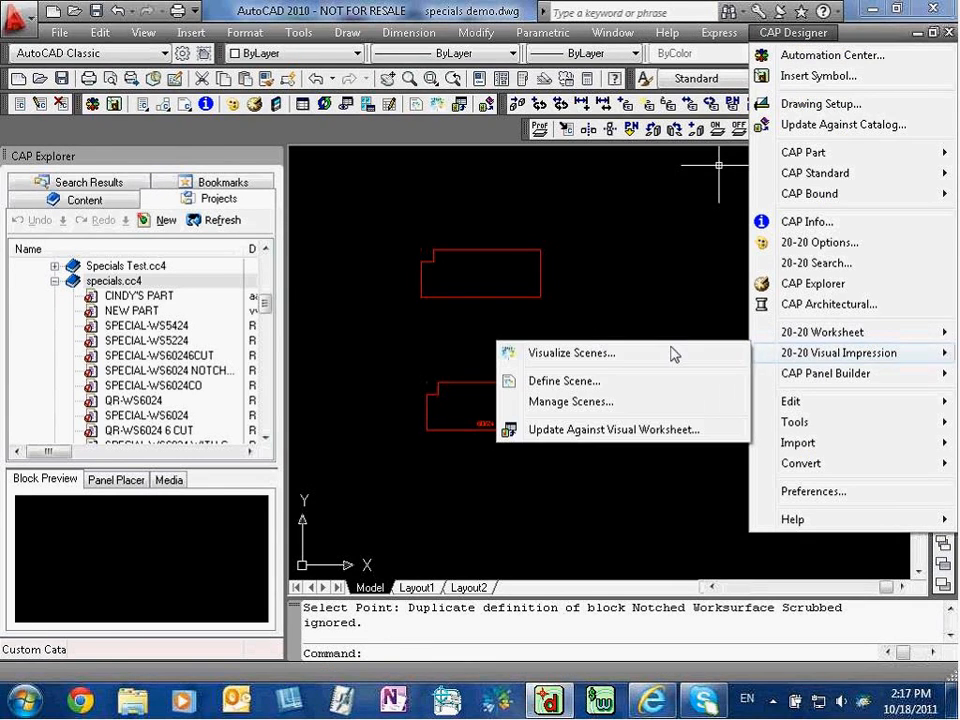
pyautogui.moveTo(815, 338)
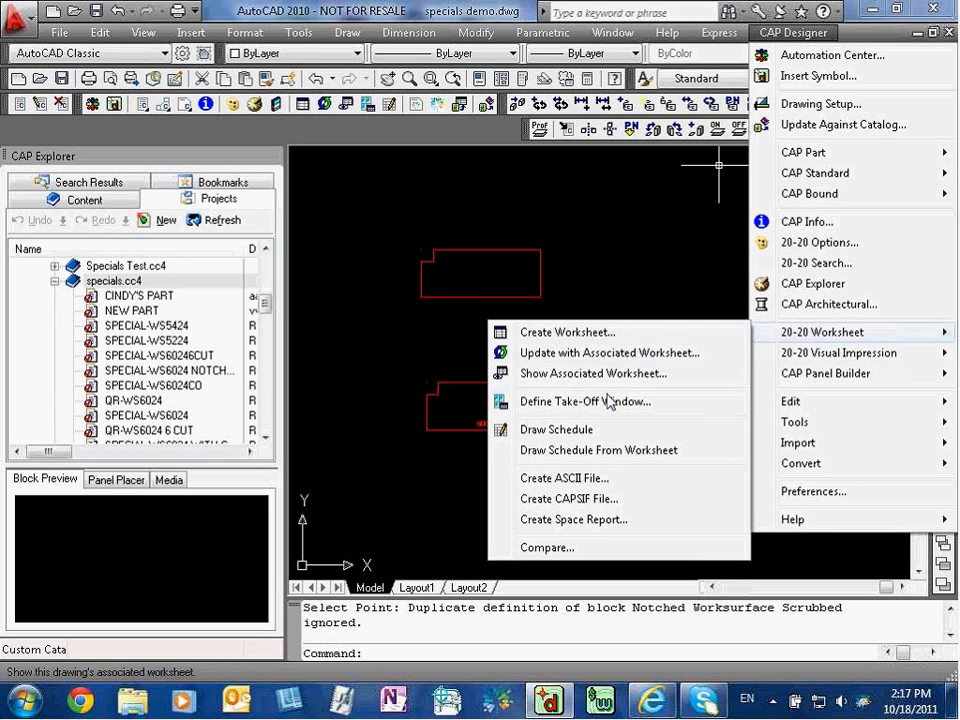
pyautogui.moveTo(872, 358)
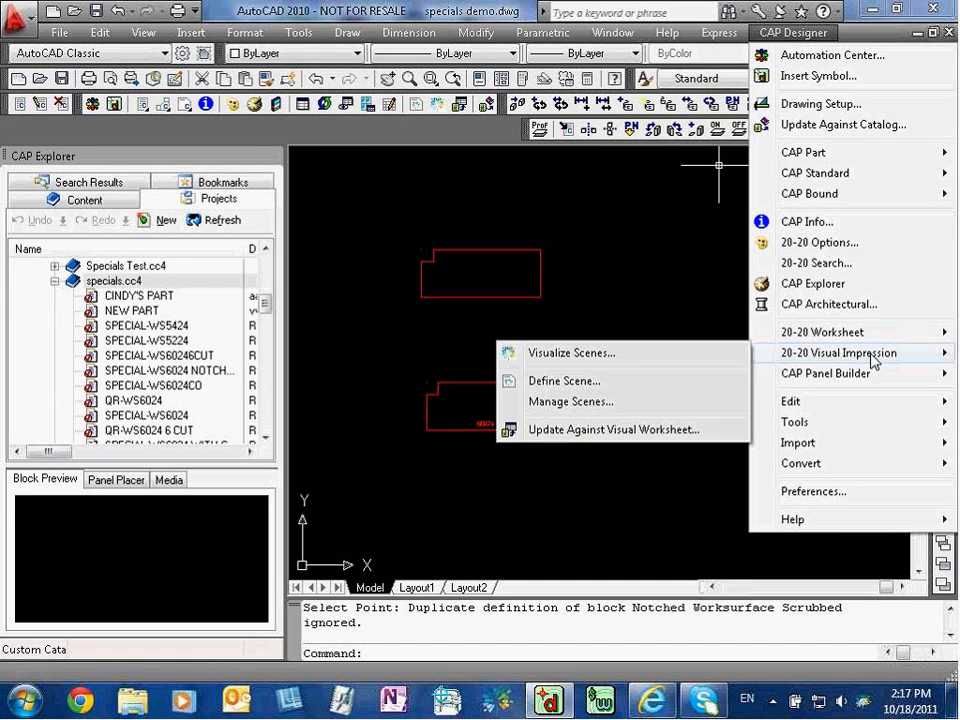
pyautogui.click(598, 383)
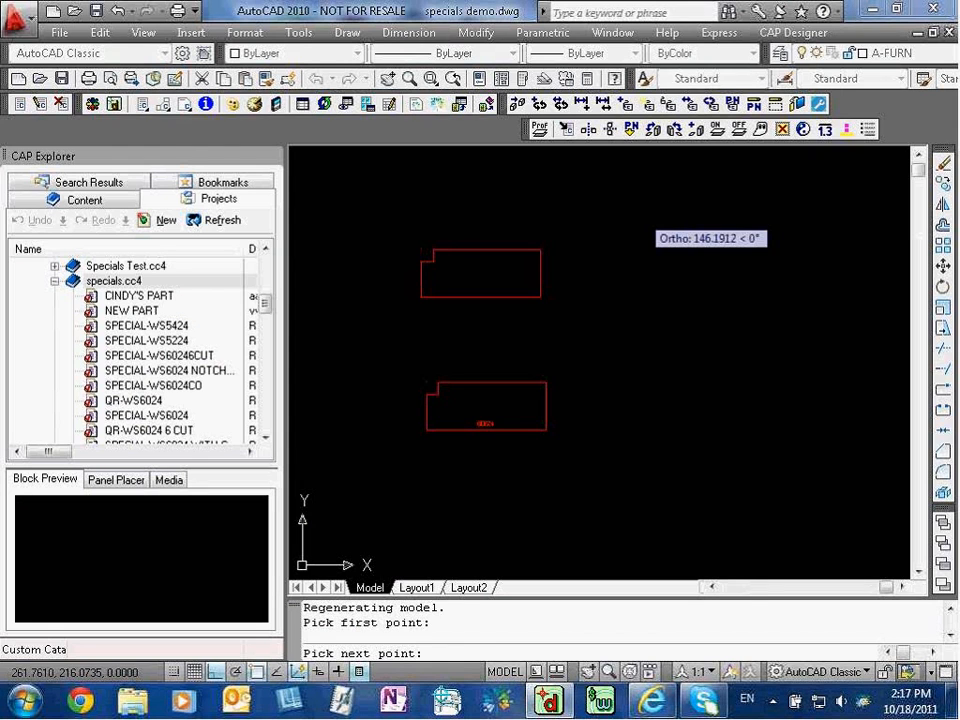
pyautogui.click(640, 214)
pyautogui.click(640, 467)
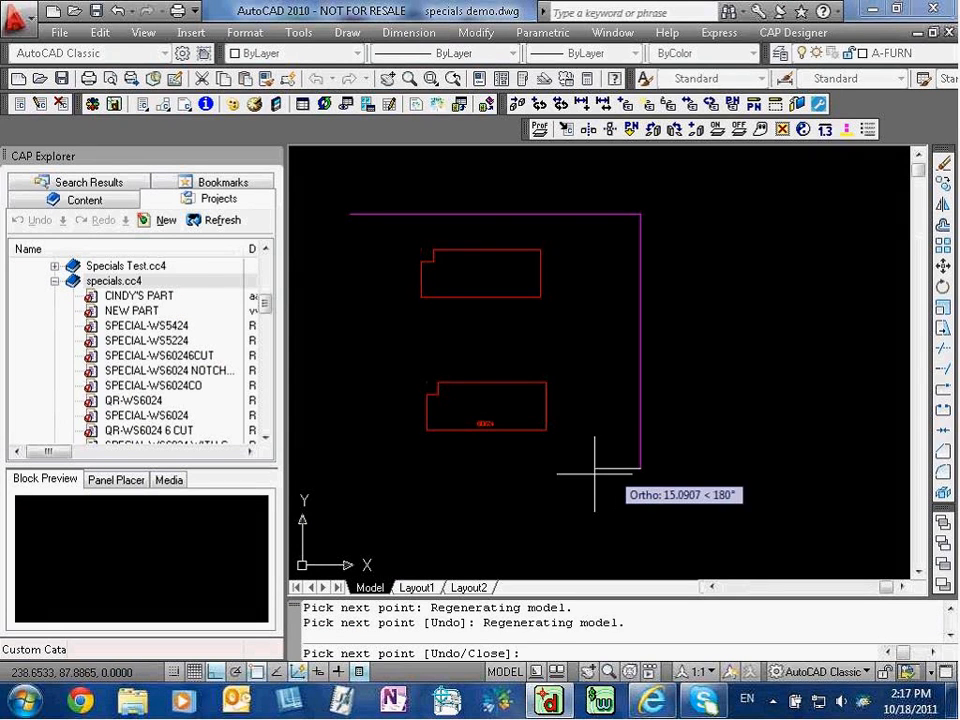
pyautogui.click(358, 467)
pyautogui.click(357, 215)
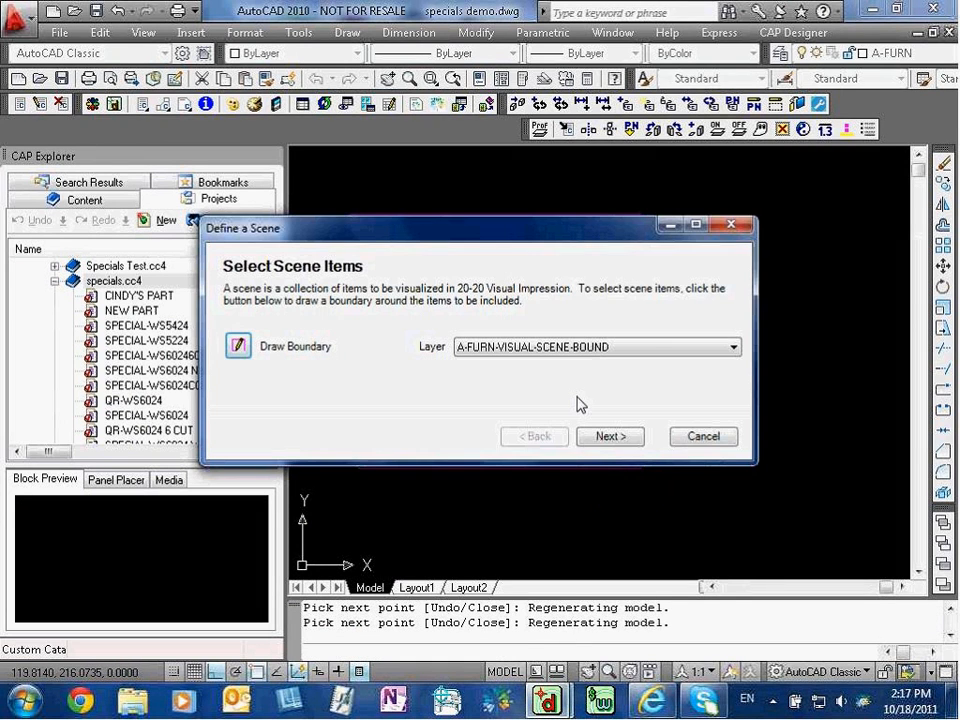
pyautogui.click(620, 438)
# - Name the scene "notch" with the description "dlfkj;ldfkj" and finish defining it
pyautogui.click(360, 331)
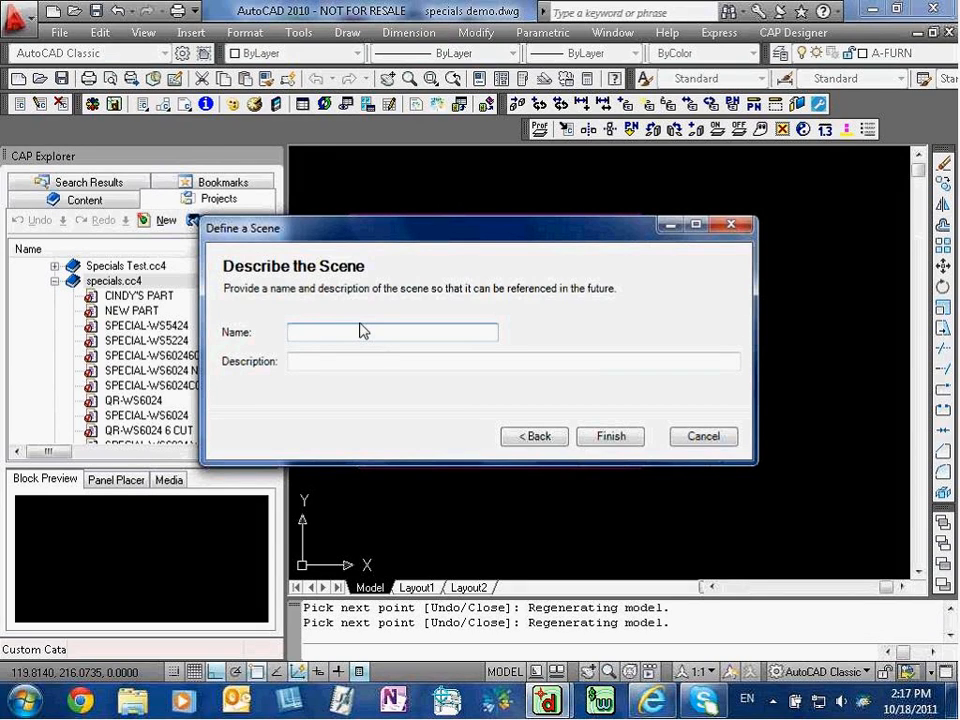
pyautogui.write('noth')
pyautogui.press('BackSpace')
pyautogui.write('ch')
pyautogui.click(316, 365)
pyautogui.write('dlfkj;ldfkj')
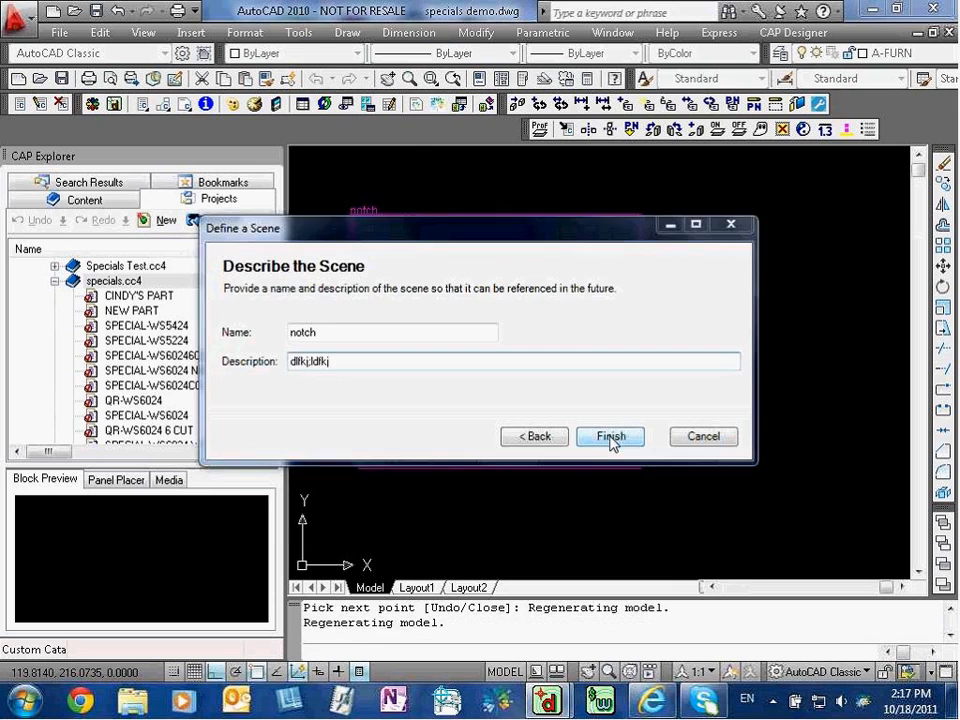
pyautogui.click(611, 437)
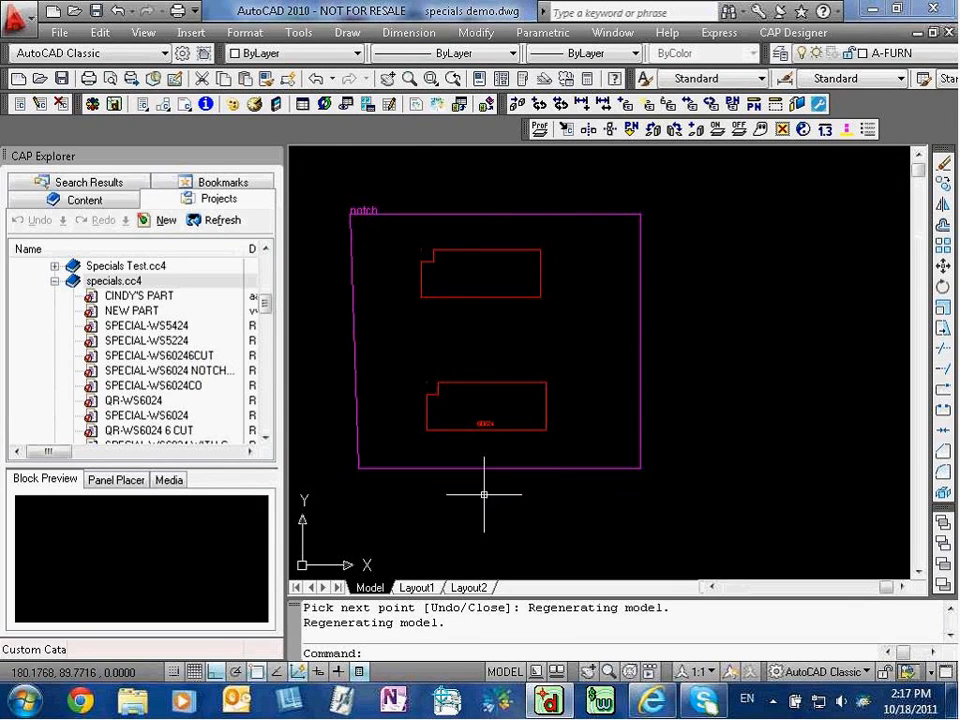
# - Visualize the drawing's scenes in 20-20 Visual Impression and load the notch scene
pyautogui.click(785, 32)
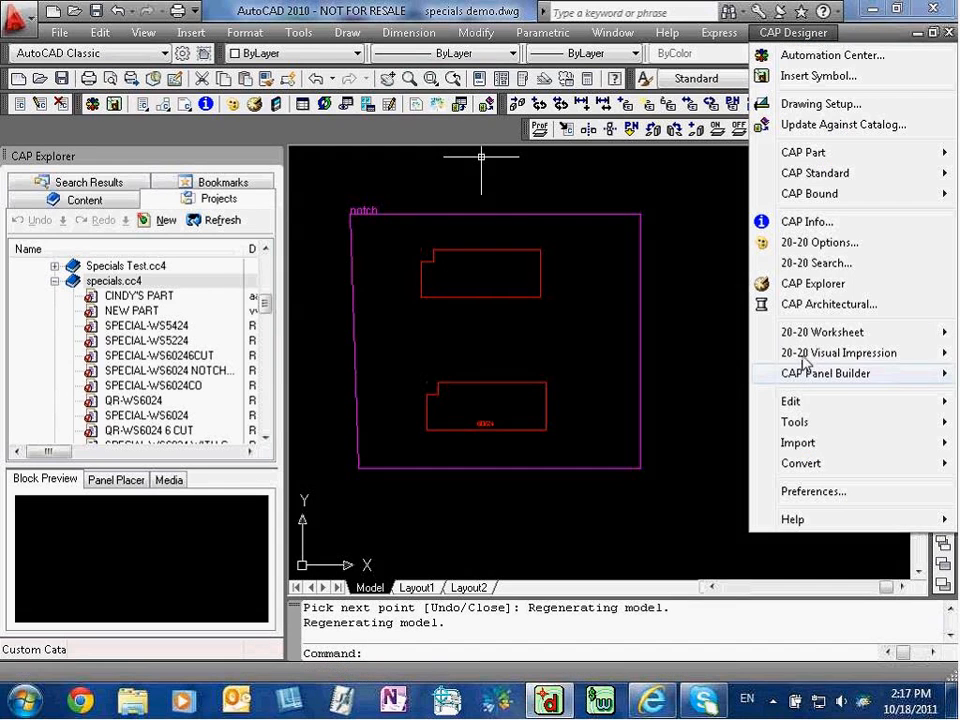
pyautogui.moveTo(810, 353)
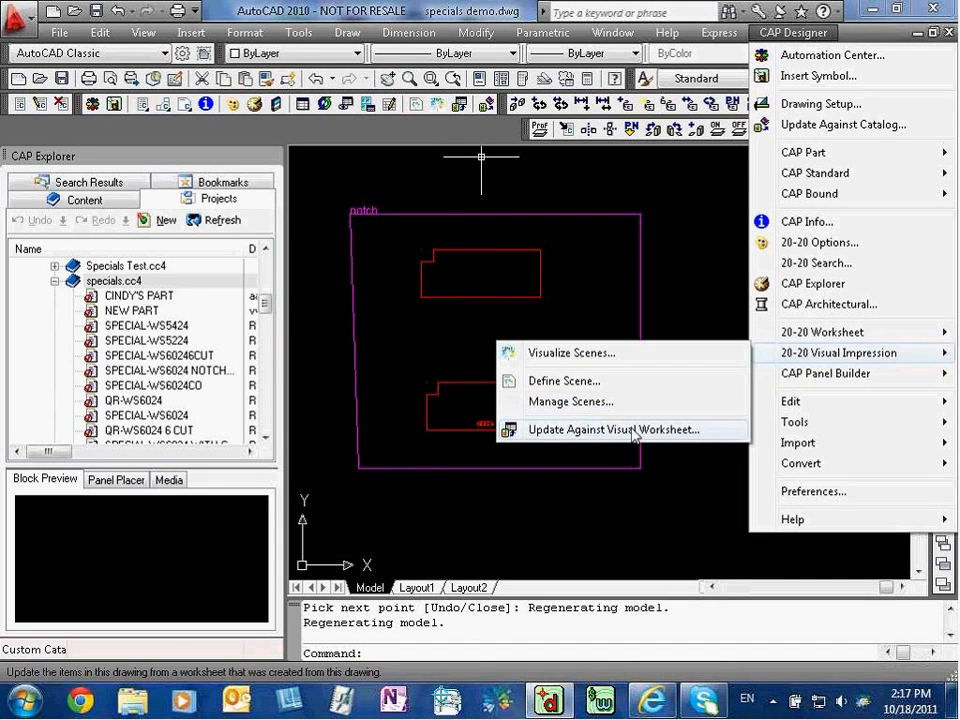
pyautogui.click(572, 353)
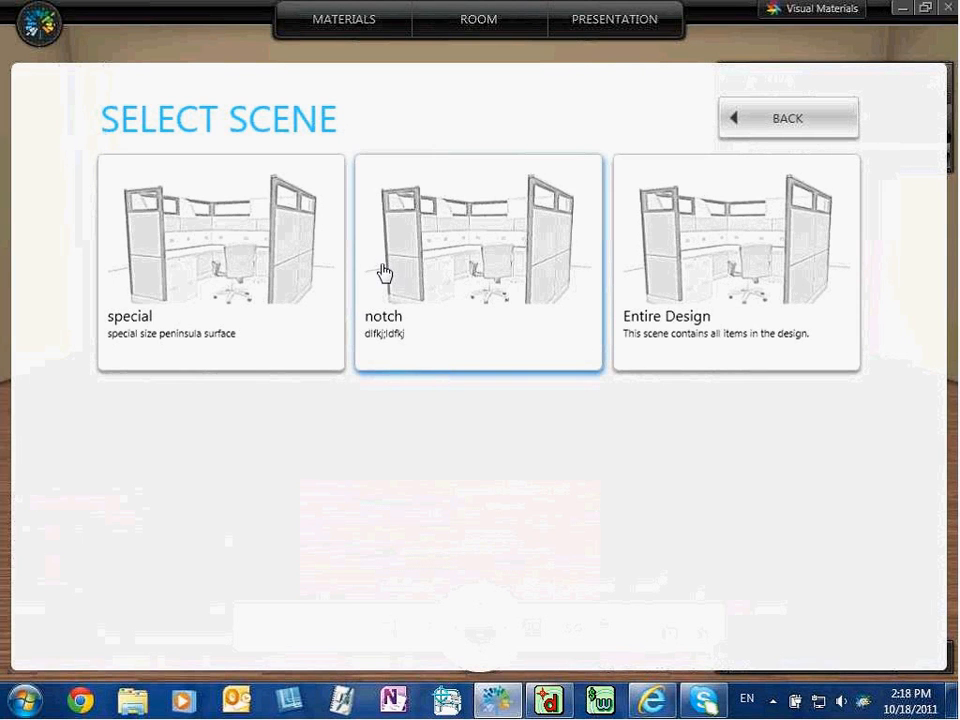
pyautogui.click(424, 283)
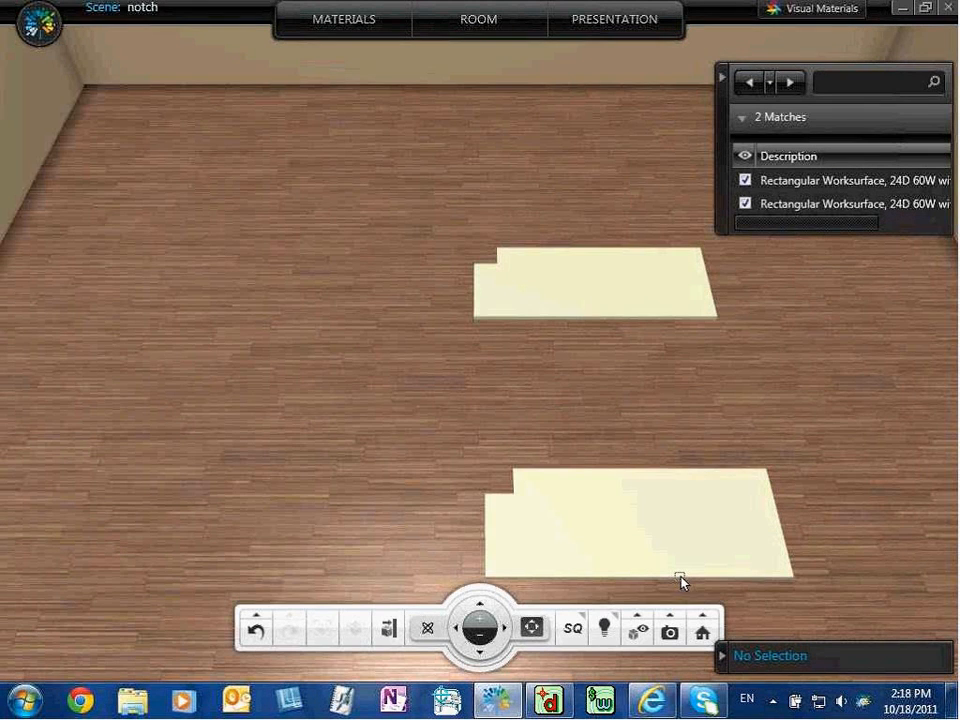
# - Apply the Medium Grey laminate to the nearer notched worksurface, WS6024CUT6
pyautogui.moveTo(681, 579); pyautogui.dragTo(506, 410)
pyautogui.click(449, 451)
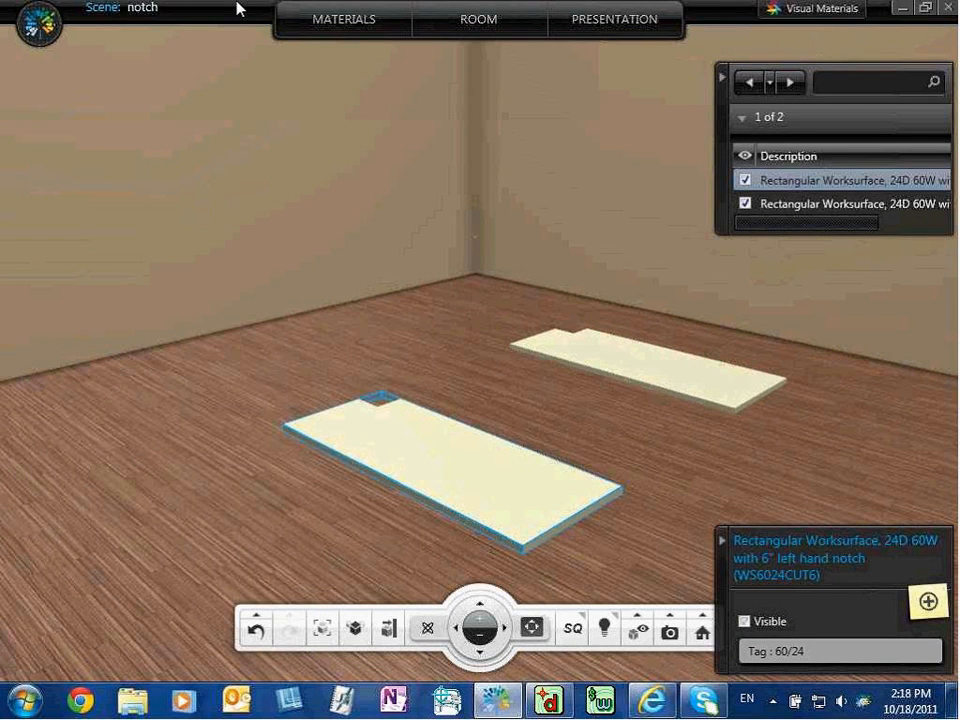
pyautogui.click(328, 22)
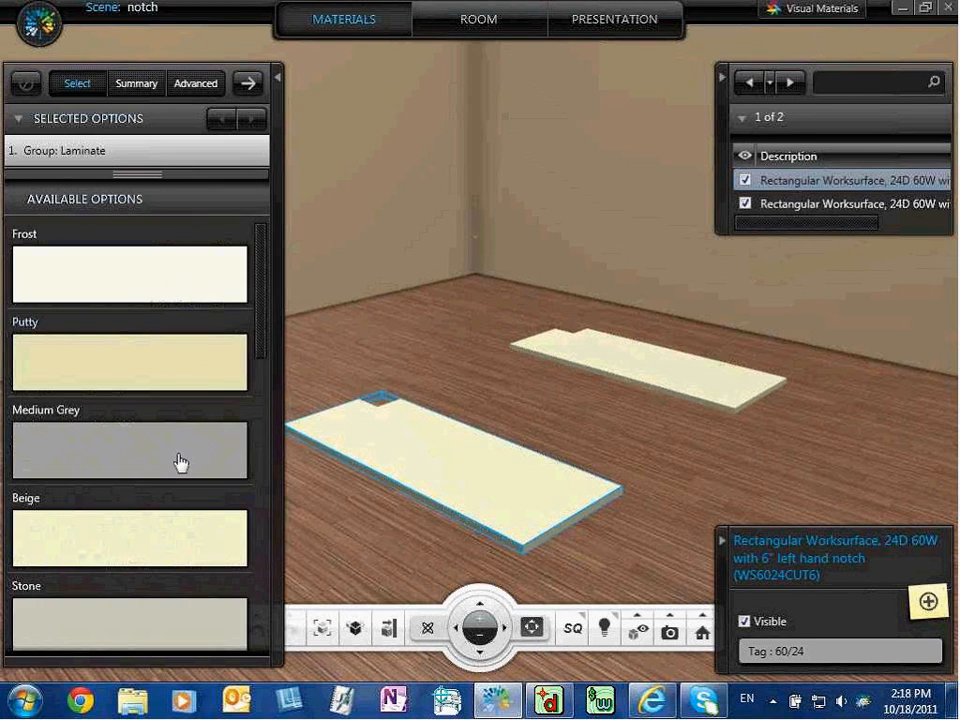
pyautogui.click(180, 461)
pyautogui.moveTo(407, 497); pyautogui.dragTo(499, 388)
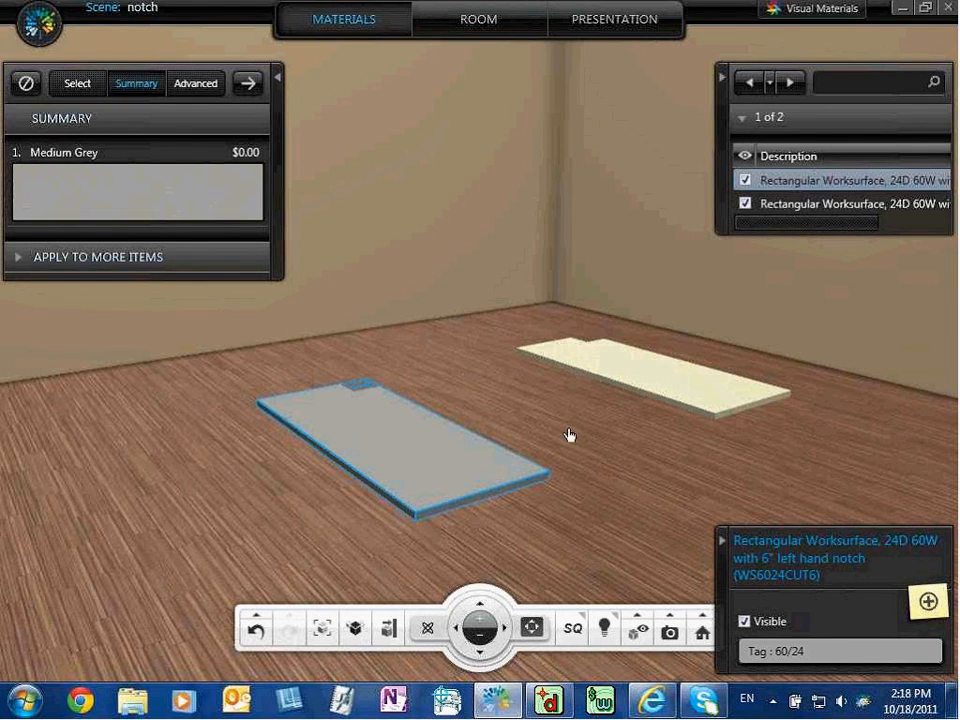
# - Close the scene visualization and discard its changes to the design document, returning to the AutoCAD drawing
pyautogui.click(278, 80)
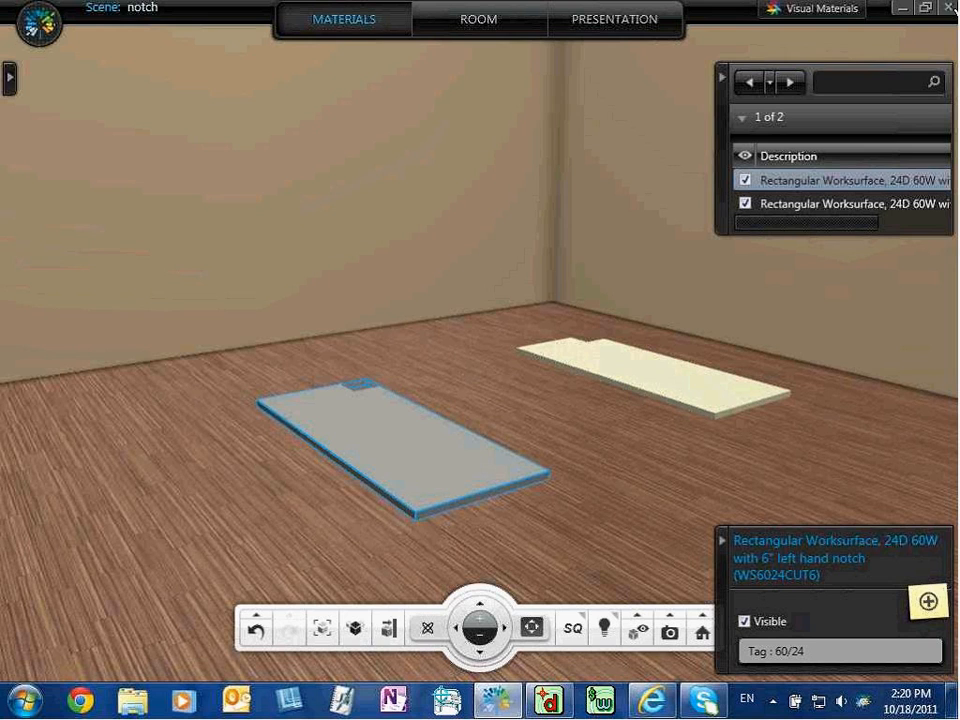
pyautogui.click(950, 8)
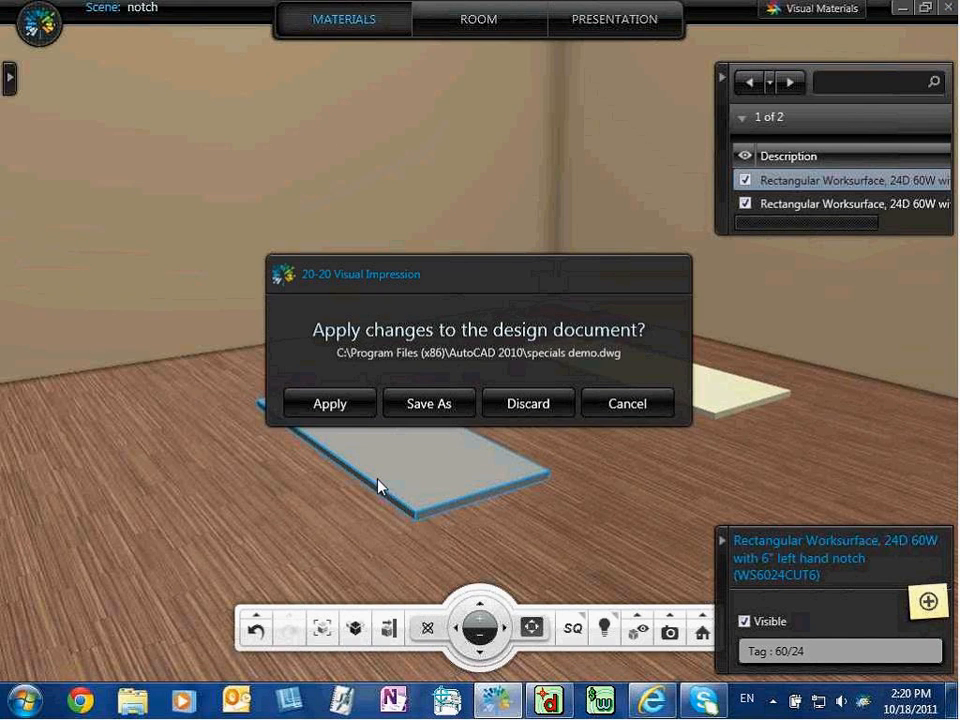
pyautogui.click(521, 410)
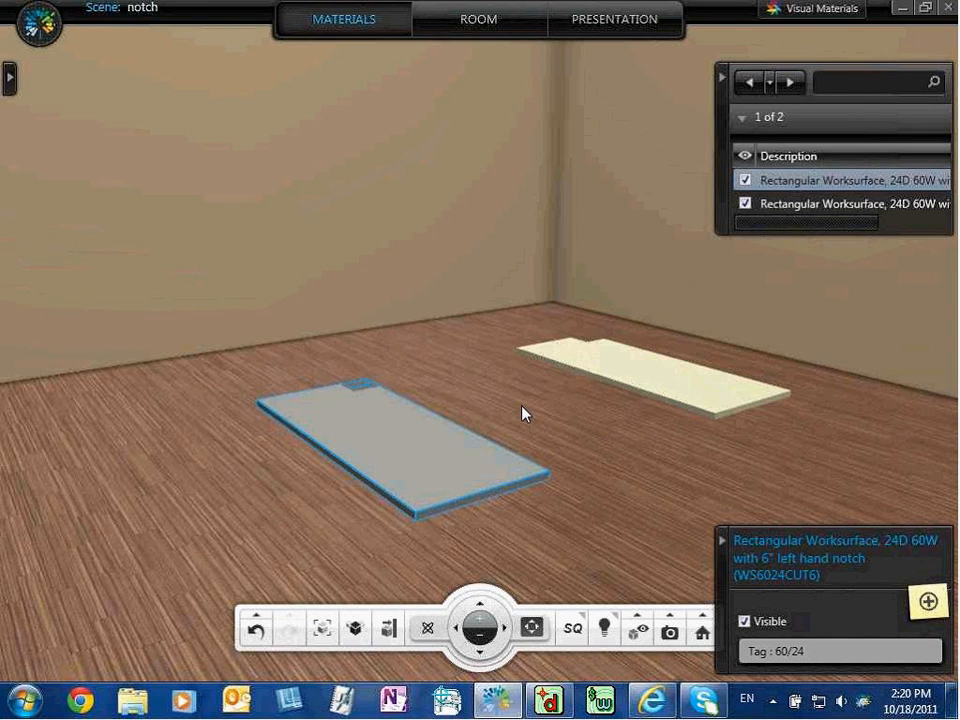
pyautogui.click(487, 298)
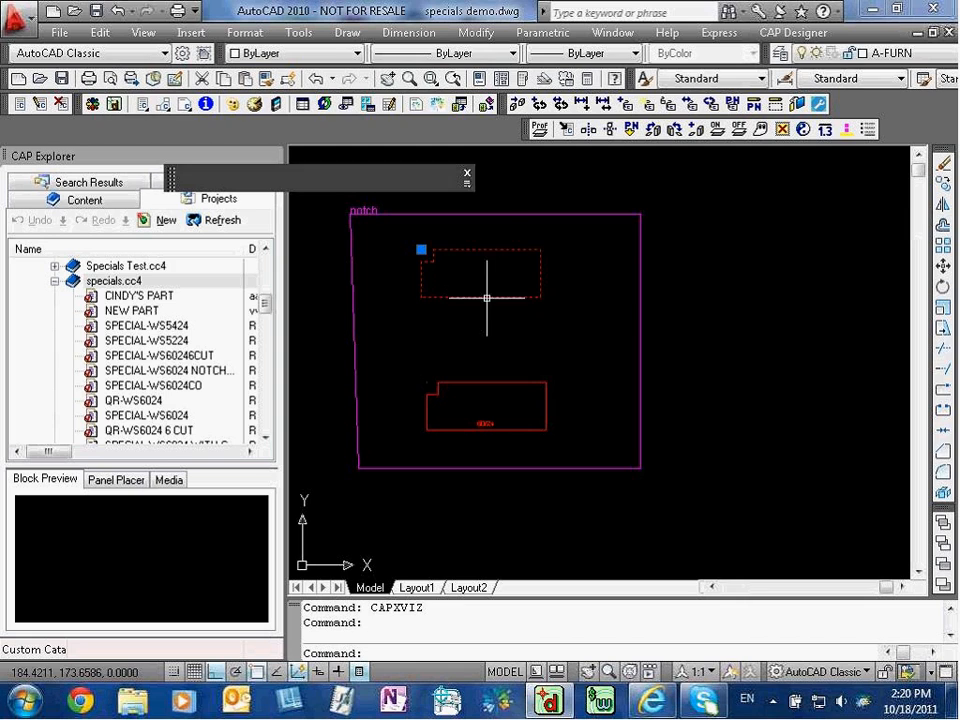
pyautogui.press('Escape')
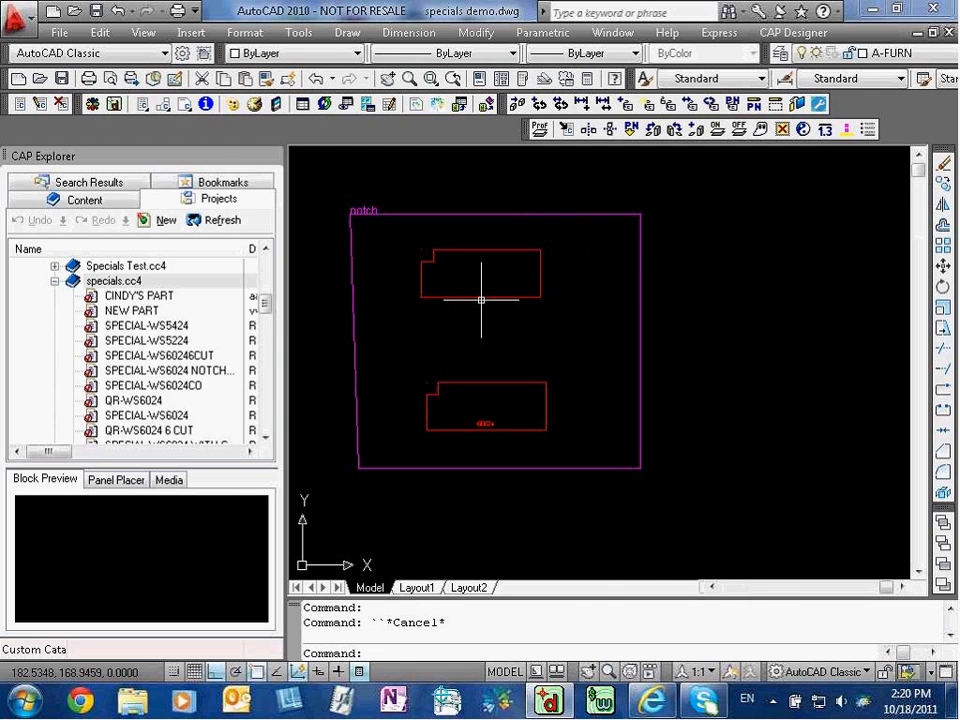
pyautogui.click(481, 298)
pyautogui.rightClick(481, 298)
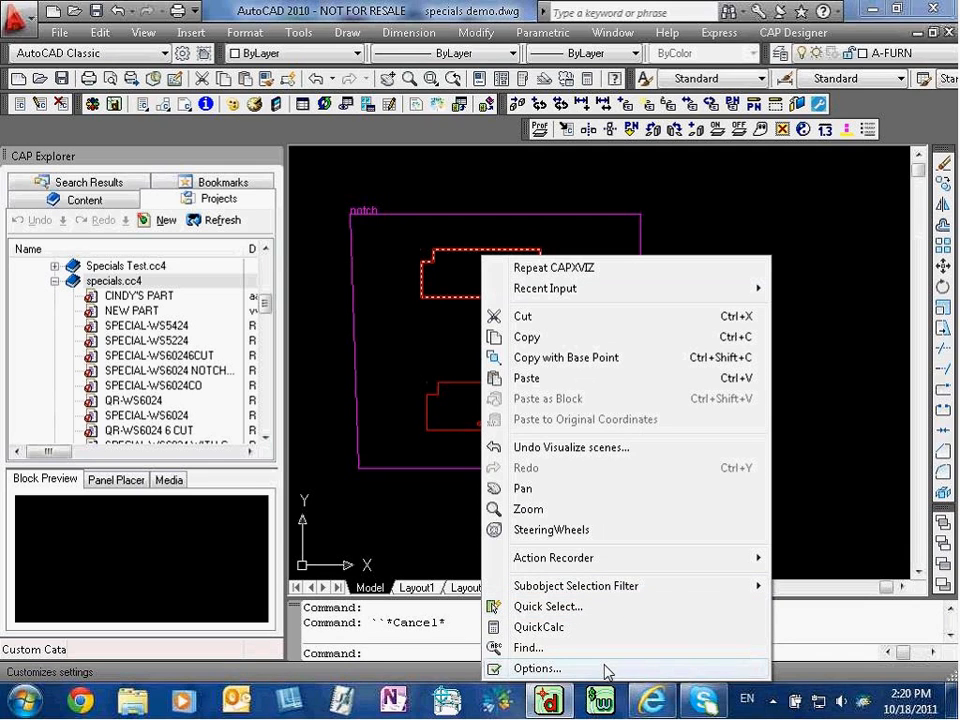
pyautogui.click(838, 358)
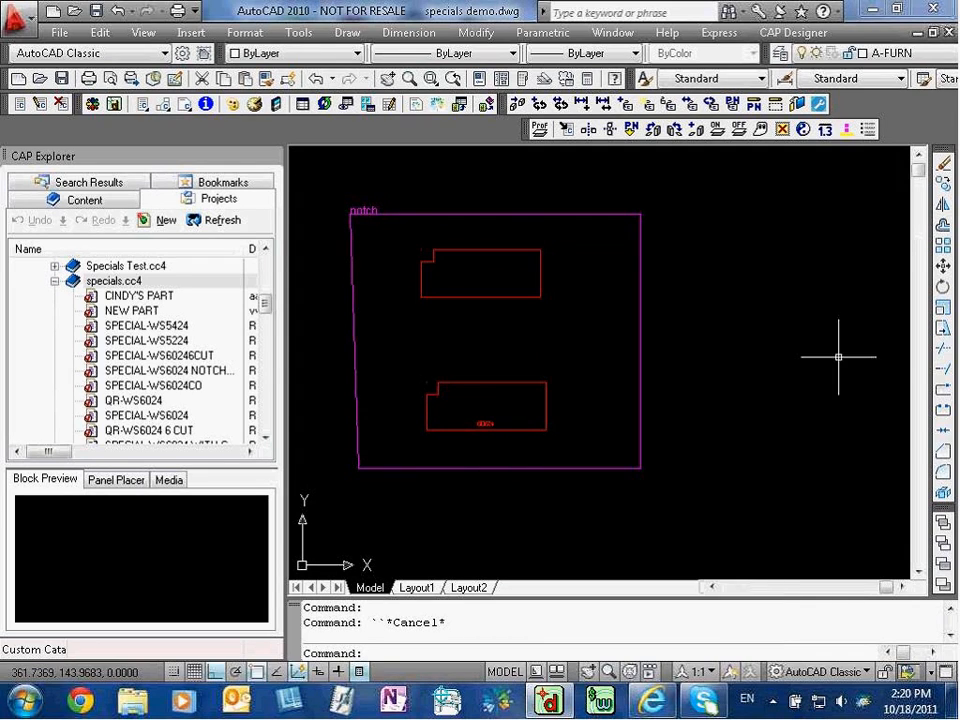
pyautogui.click(488, 297)
pyautogui.press('Escape')
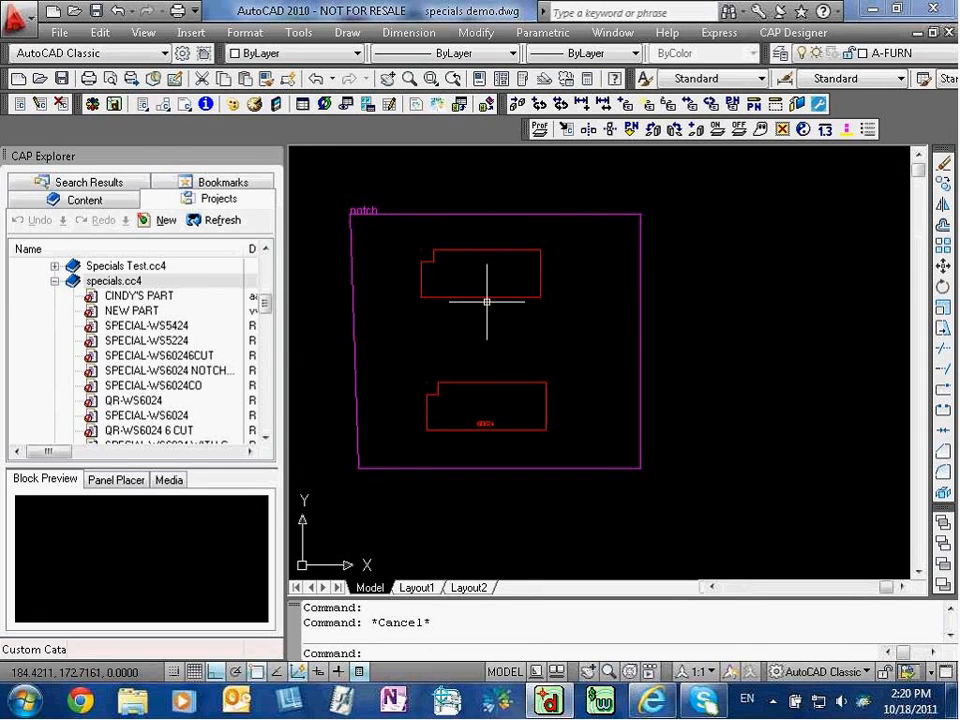
# - Specify the Coffee laminate option for the upper notched worksurface in the drawing
pyautogui.click(439, 250)
pyautogui.click(236, 105)
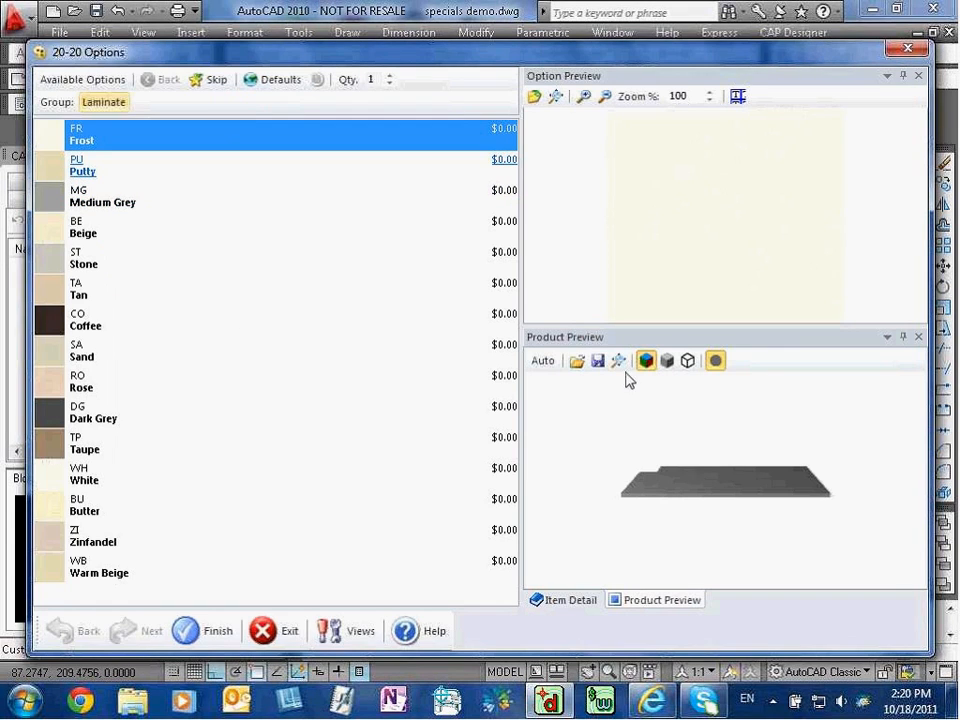
pyautogui.scroll(2, 727, 495)
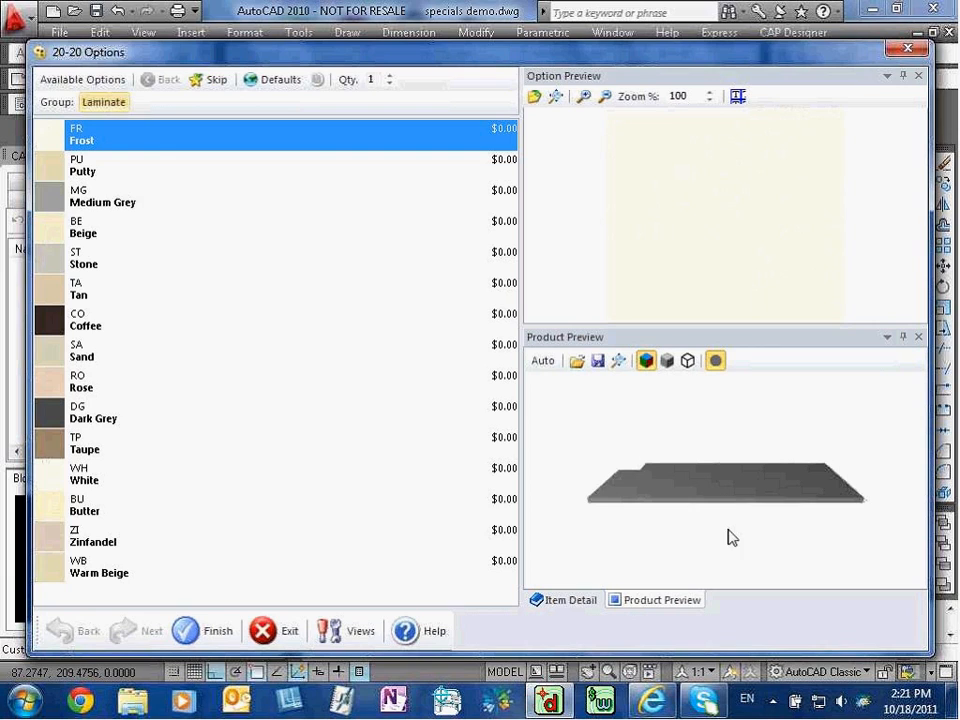
pyautogui.moveTo(740, 542)
pyautogui.mouseDown()
pyautogui.moveTo(671, 540)
pyautogui.moveTo(731, 534)
pyautogui.mouseUp()
pyautogui.click(79, 321)
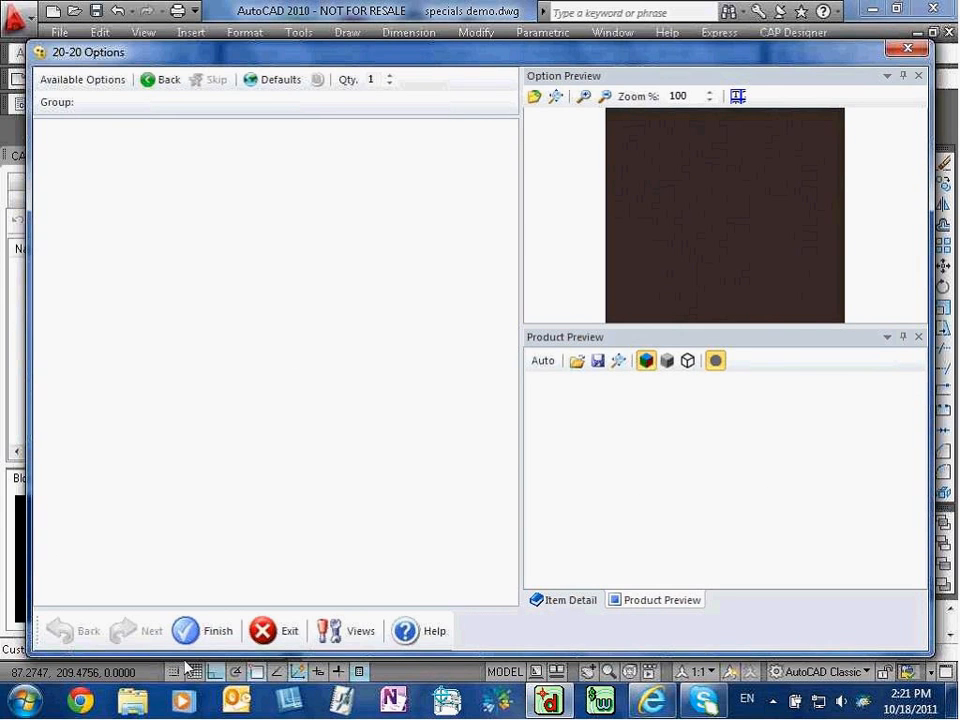
pyautogui.click(203, 630)
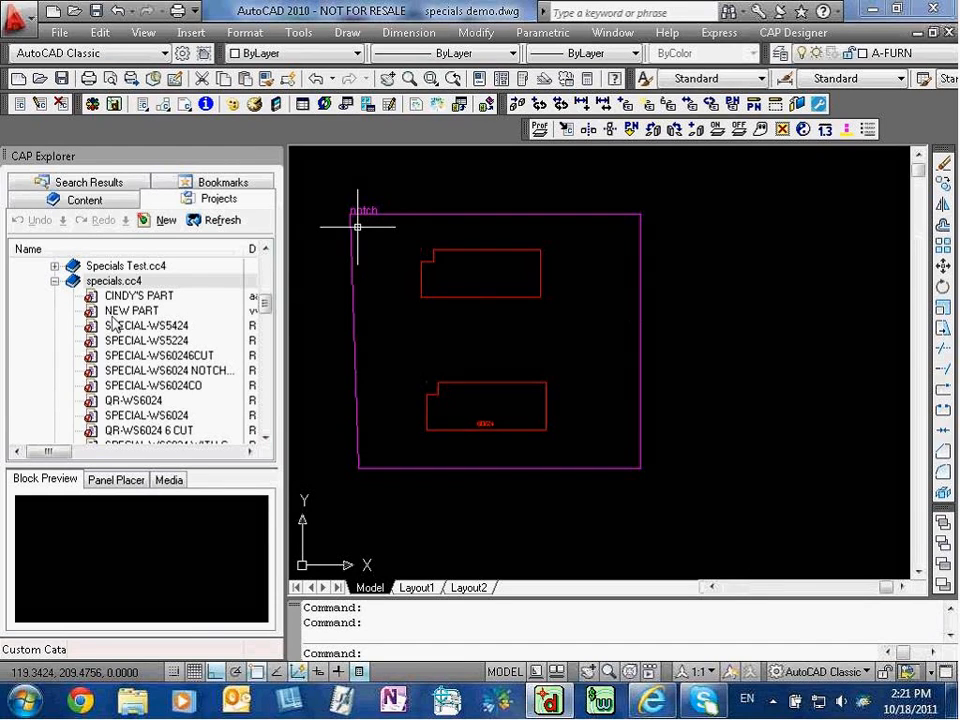
# - Place a WS3624 rectangular worksurface from the 24" Depth catalog content outside the notch scene boundary, beside the upper notched worksurface
pyautogui.click(55, 282)
pyautogui.scroll(5, 129, 302)
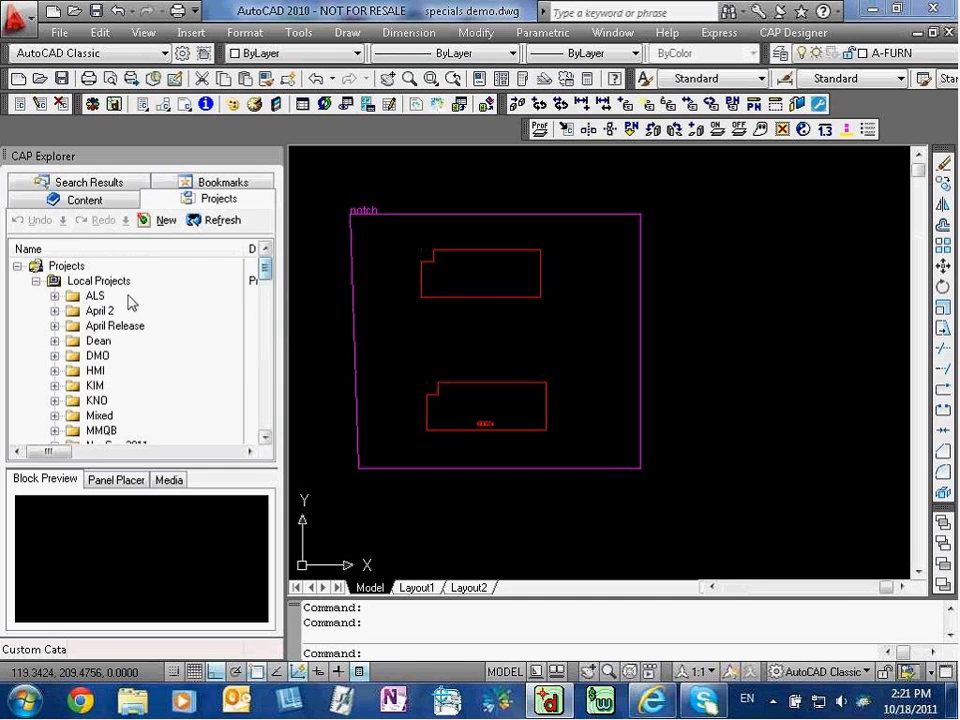
pyautogui.click(88, 199)
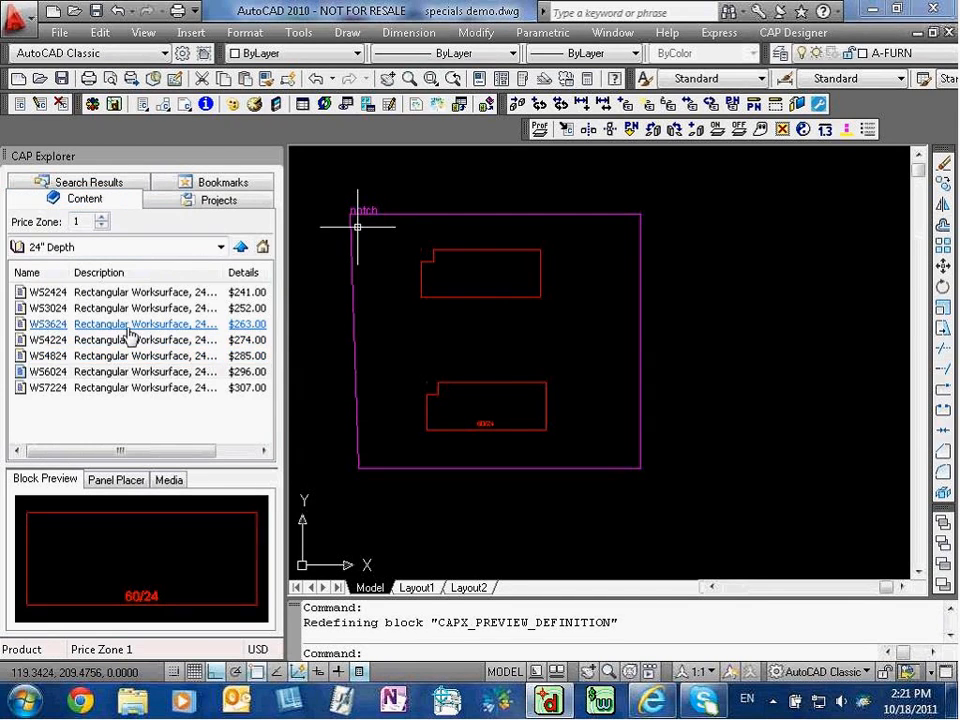
pyautogui.click(101, 326)
pyautogui.moveTo(104, 335)
pyautogui.mouseDown()
pyautogui.moveTo(724, 336)
pyautogui.moveTo(737, 208)
pyautogui.mouseUp()
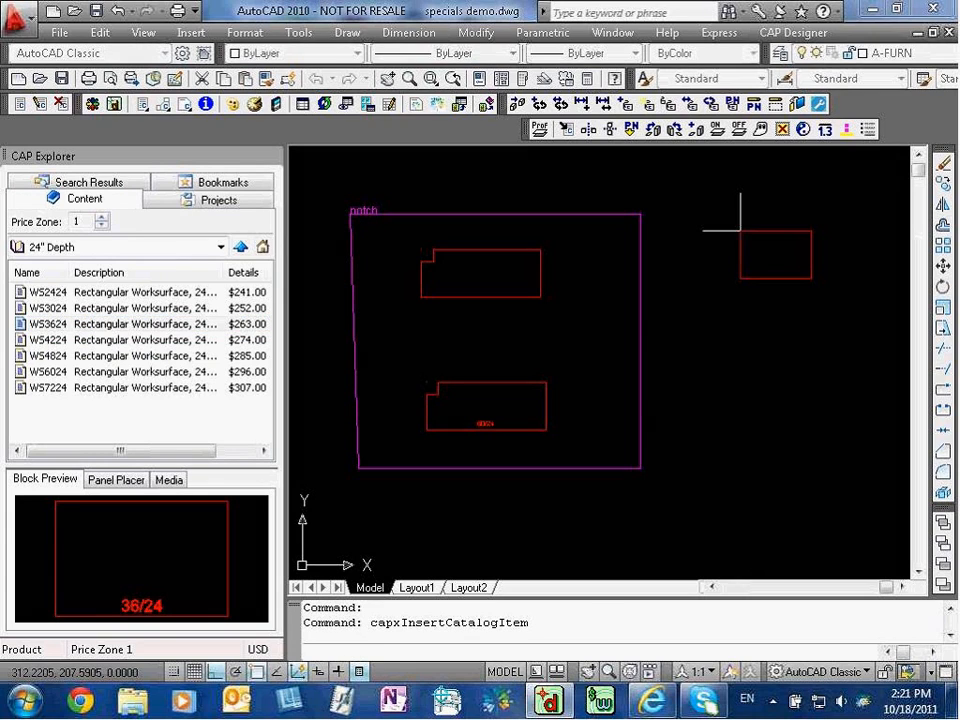
pyautogui.click(774, 221)
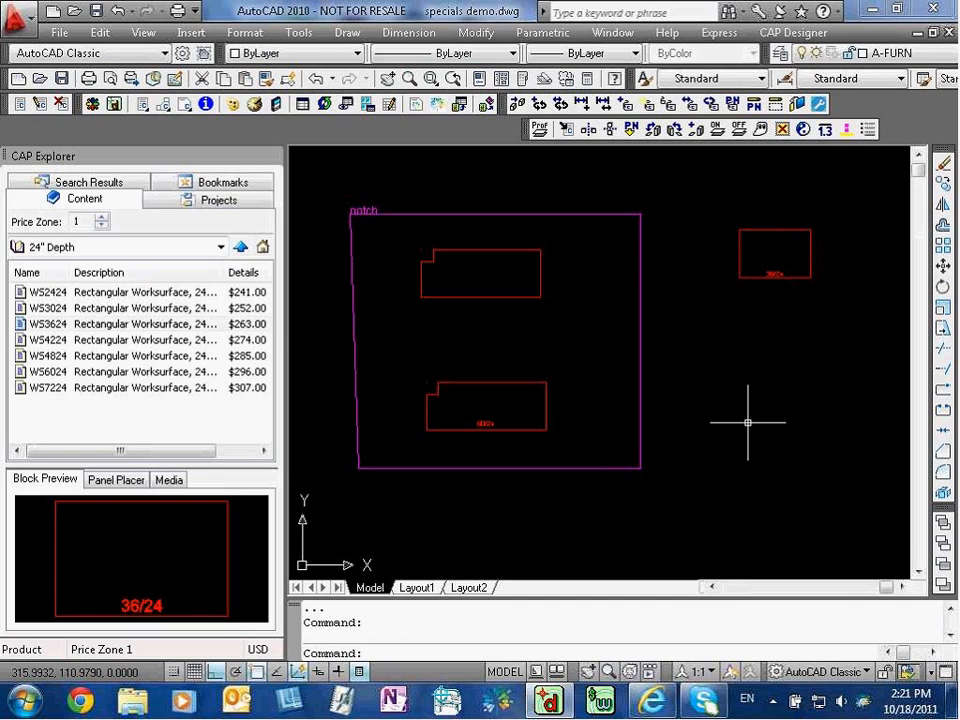
# - Create a 3D copy of the WS3624 worksurface directly above the original, aligned with it
pyautogui.write('pan')
pyautogui.press('Return')
pyautogui.moveTo(739, 375)
pyautogui.mouseDown()
pyautogui.moveTo(735, 479)
pyautogui.moveTo(701, 521)
pyautogui.mouseUp()
pyautogui.press('Escape')
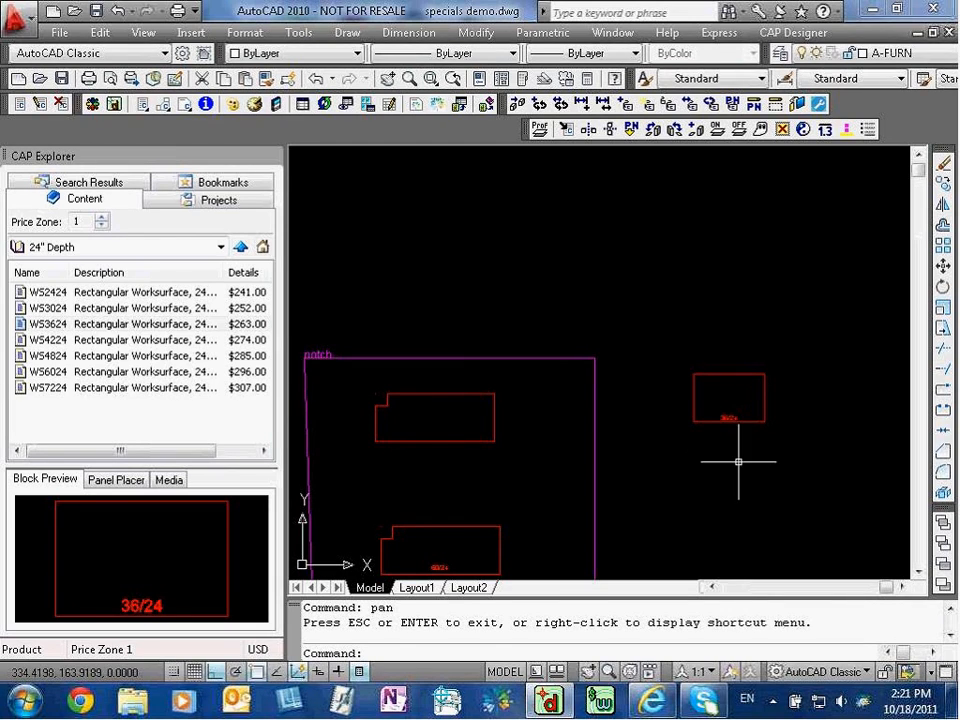
pyautogui.write('z')
pyautogui.press('Return')
pyautogui.click(786, 460)
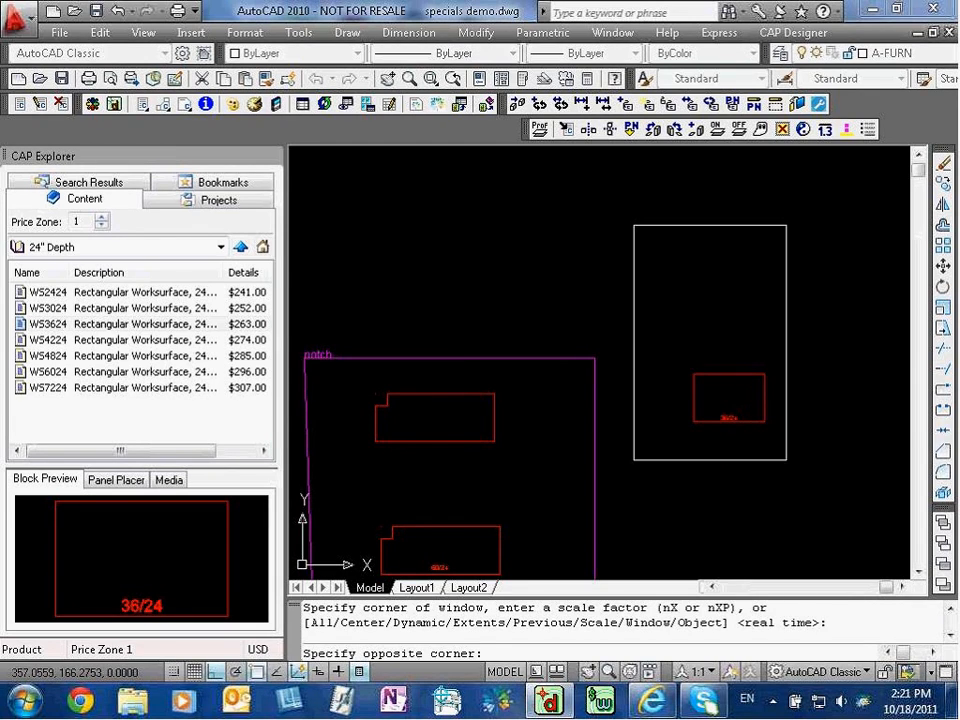
pyautogui.click(848, 476)
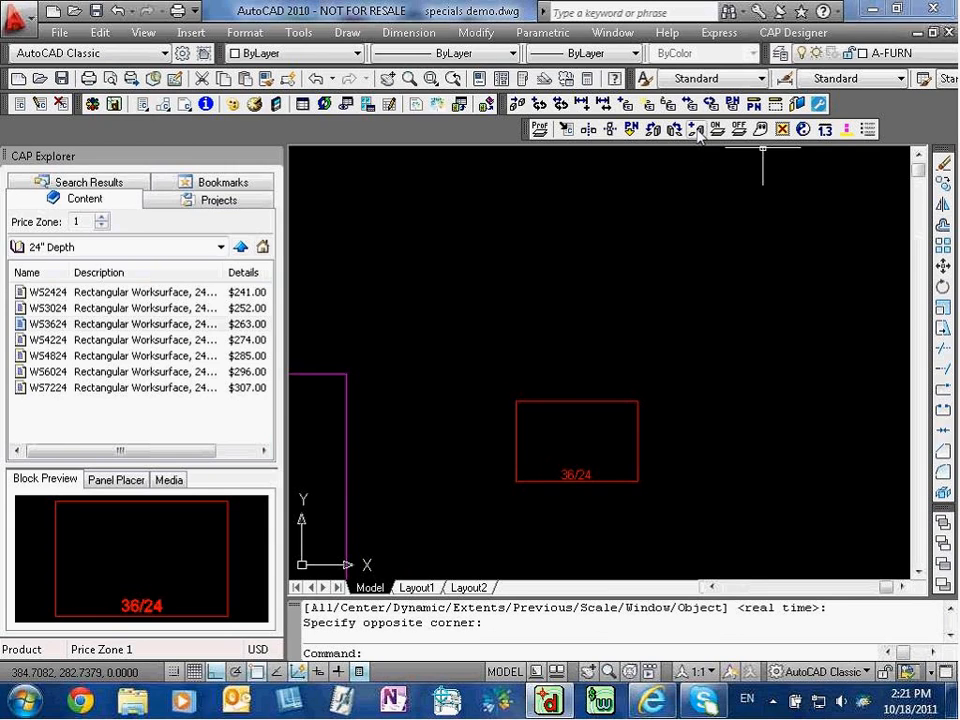
pyautogui.click(698, 133)
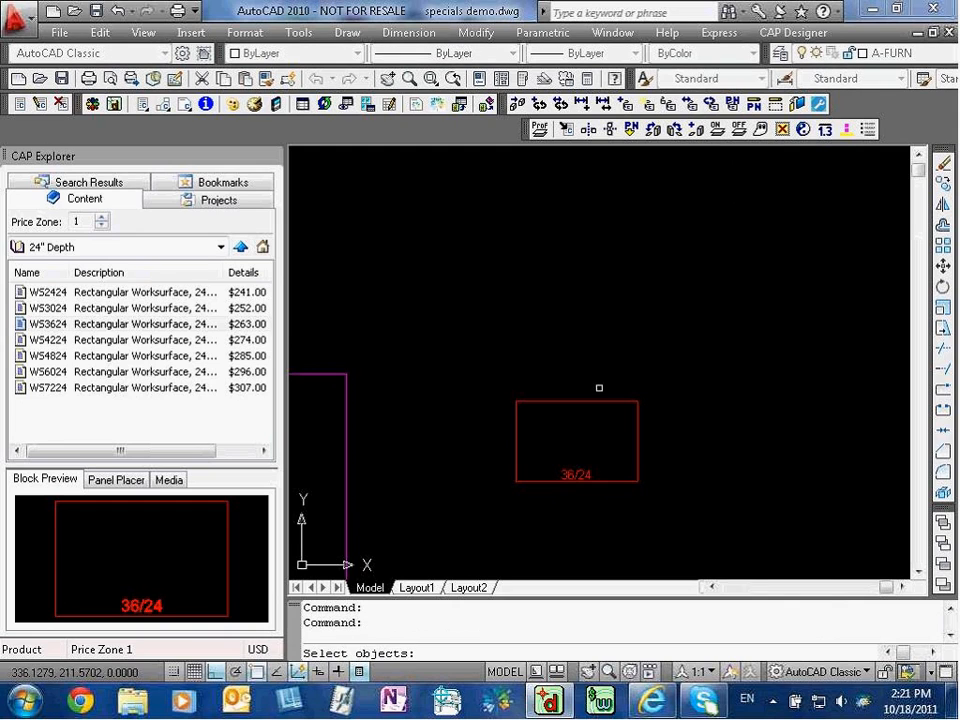
pyautogui.click(585, 449)
pyautogui.press('Return')
pyautogui.click(595, 438)
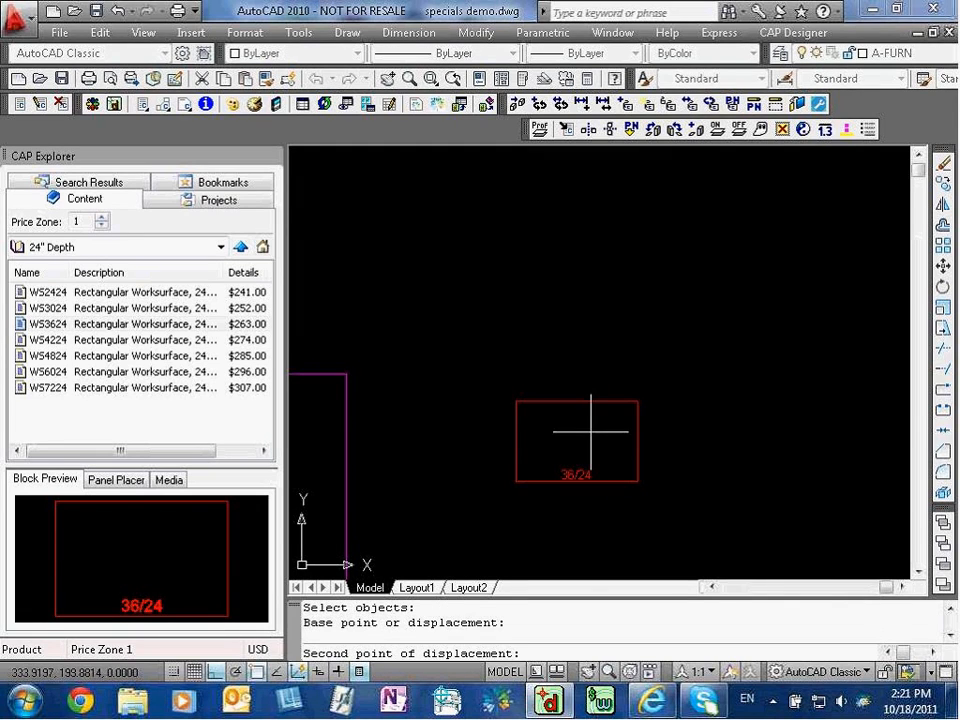
pyautogui.click(597, 316)
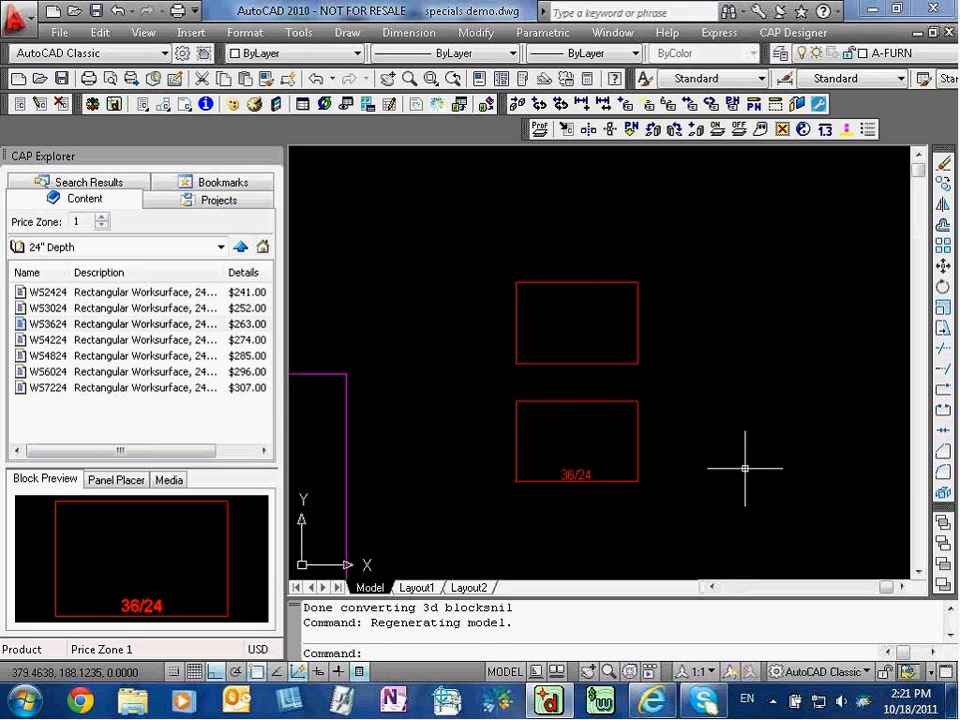
pyautogui.press('Escape')
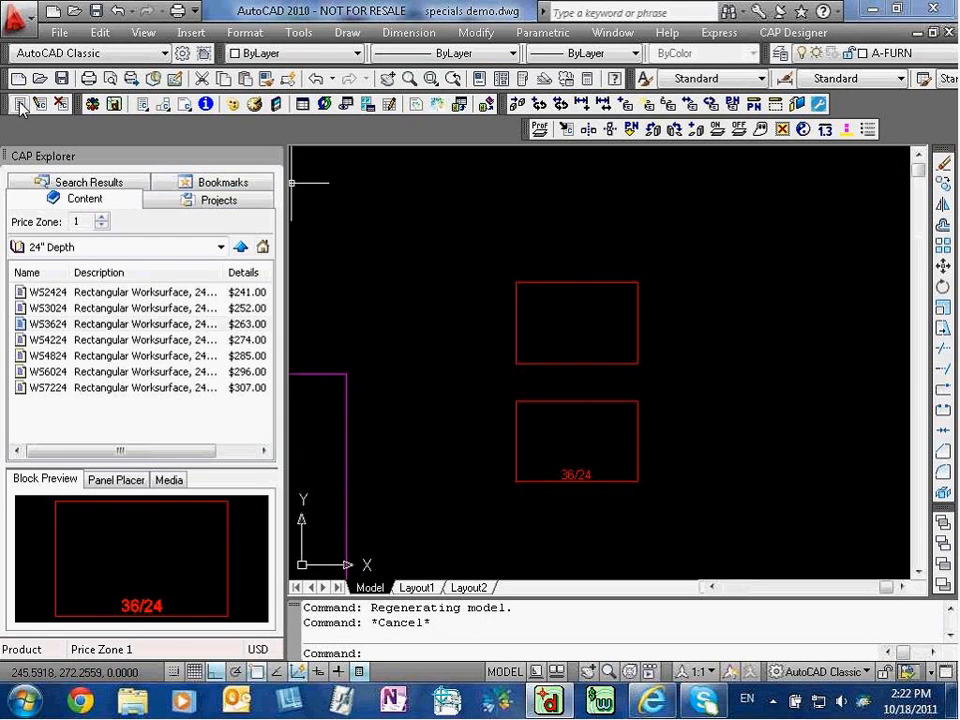
# - Explode the lower 36/24 worksurface with the CAP explode command, keeping its CAP attribute definitions
pyautogui.click(63, 106)
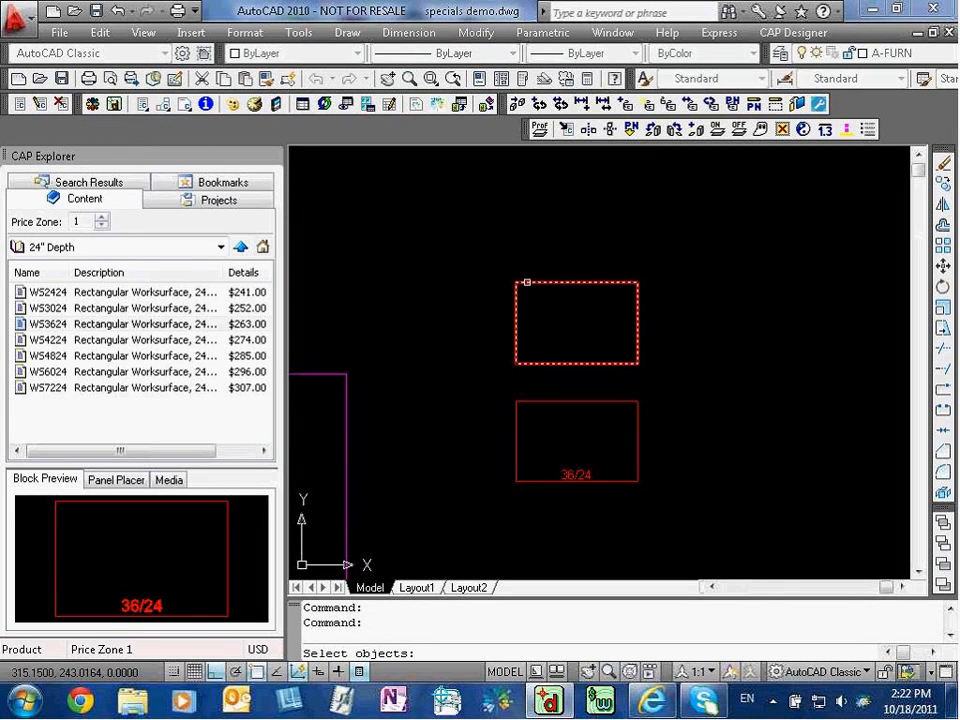
pyautogui.click(546, 401)
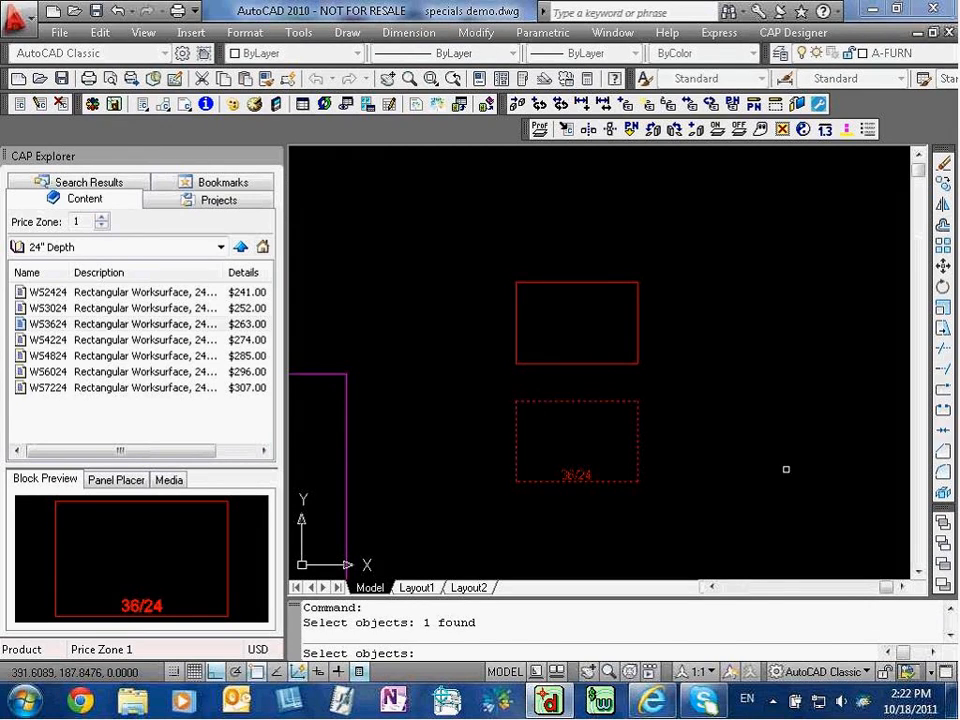
pyautogui.press('Return')
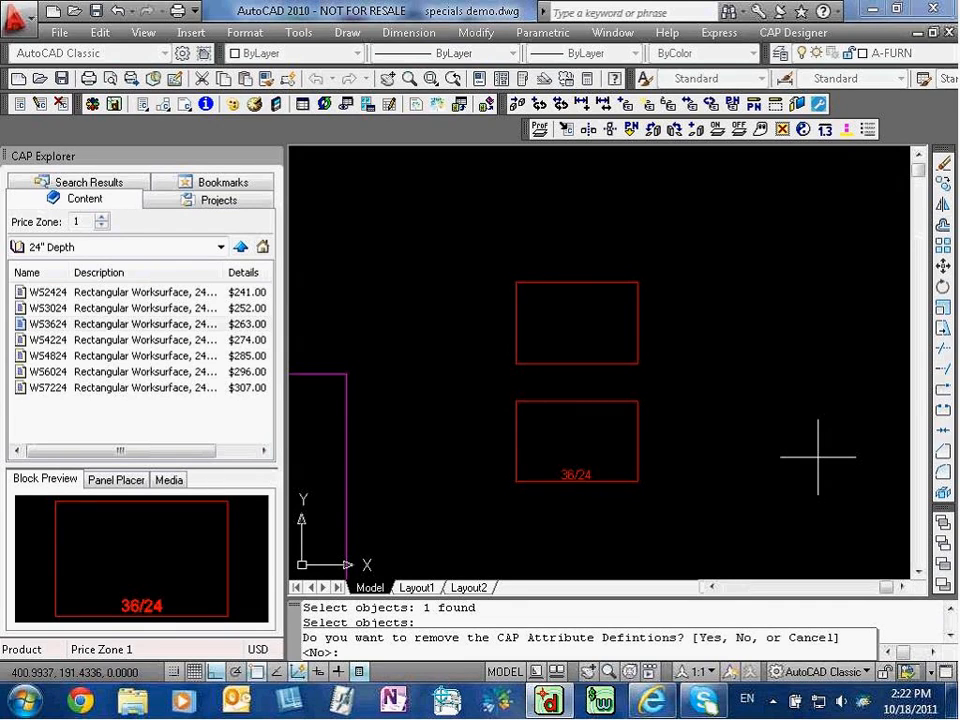
pyautogui.press('Return')
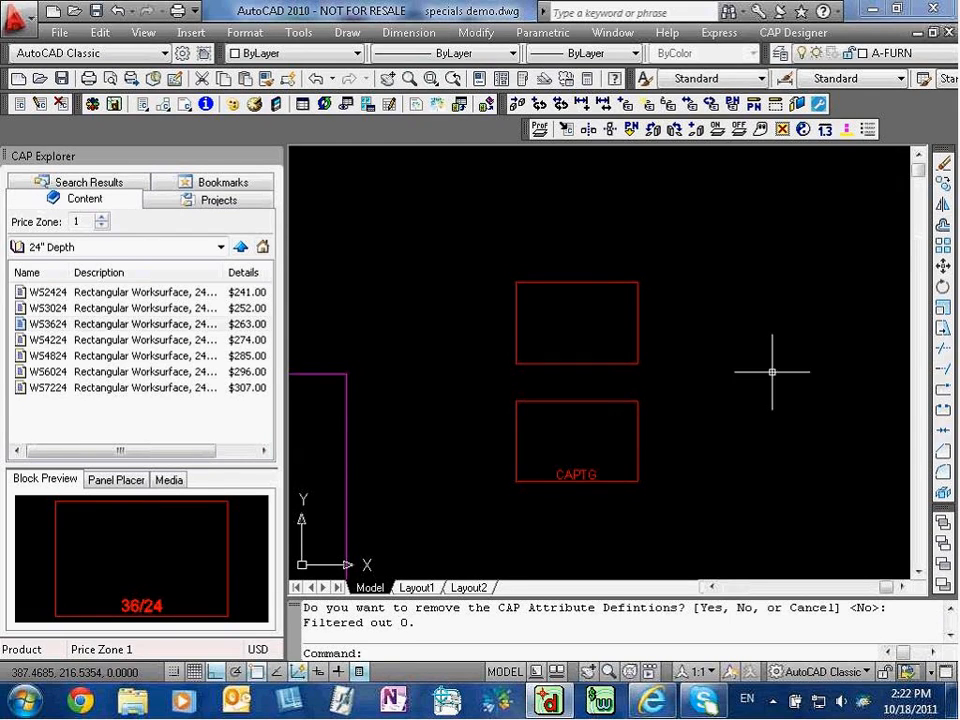
# - Explode the upper 3D worksurface copy with the CAP explode command, keeping its CAP attribute definitions
pyautogui.click(60, 104)
pyautogui.click(516, 284)
pyautogui.press('Return')
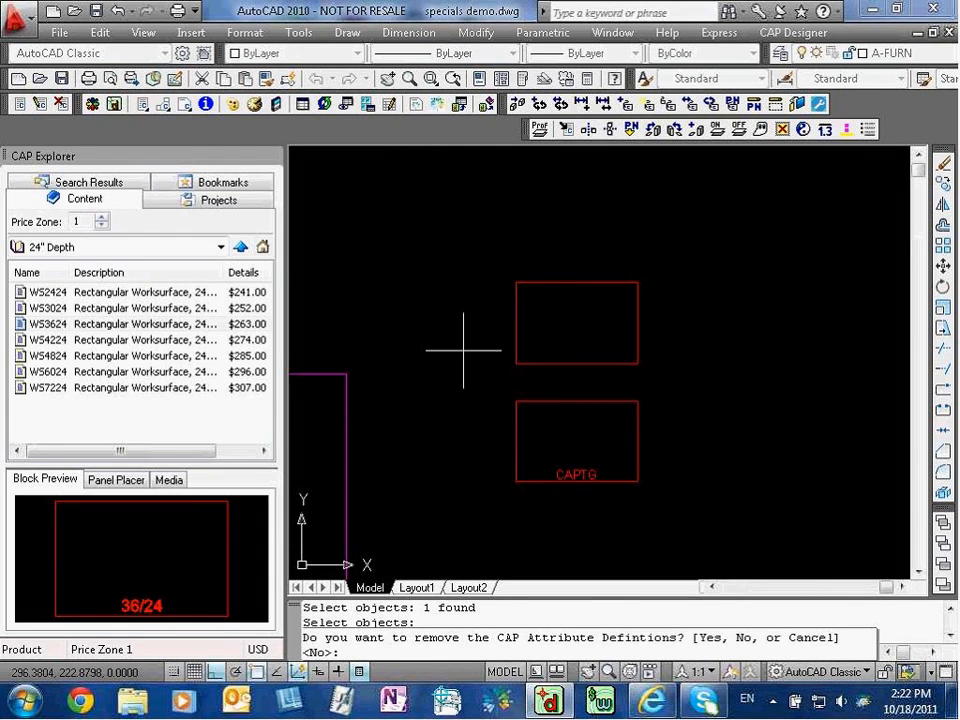
pyautogui.press('Return')
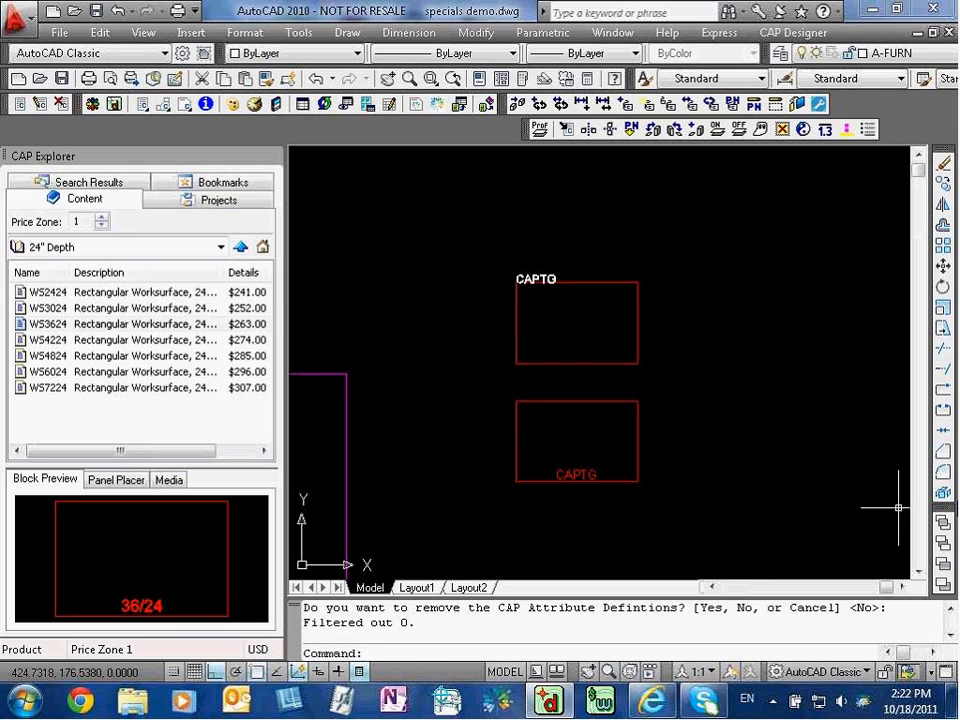
# - Stretch the right ends of both exploded worksurfaces inward by 6 to shorten them together
pyautogui.write('stretch')
pyautogui.press('Return')
pyautogui.click(641, 539)
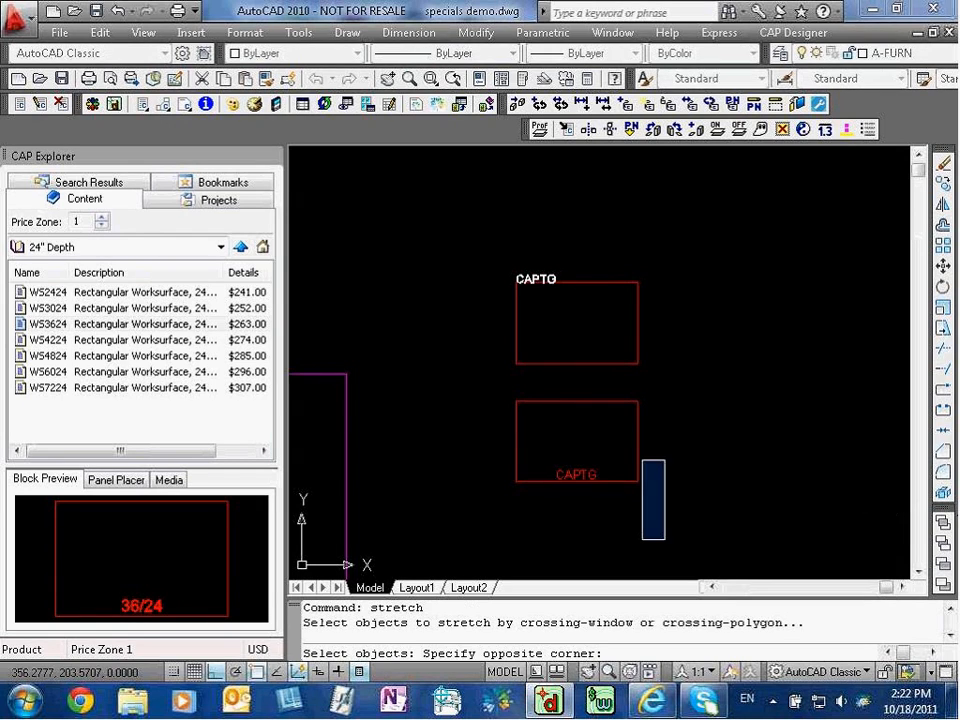
pyautogui.click(636, 284)
pyautogui.press('Return')
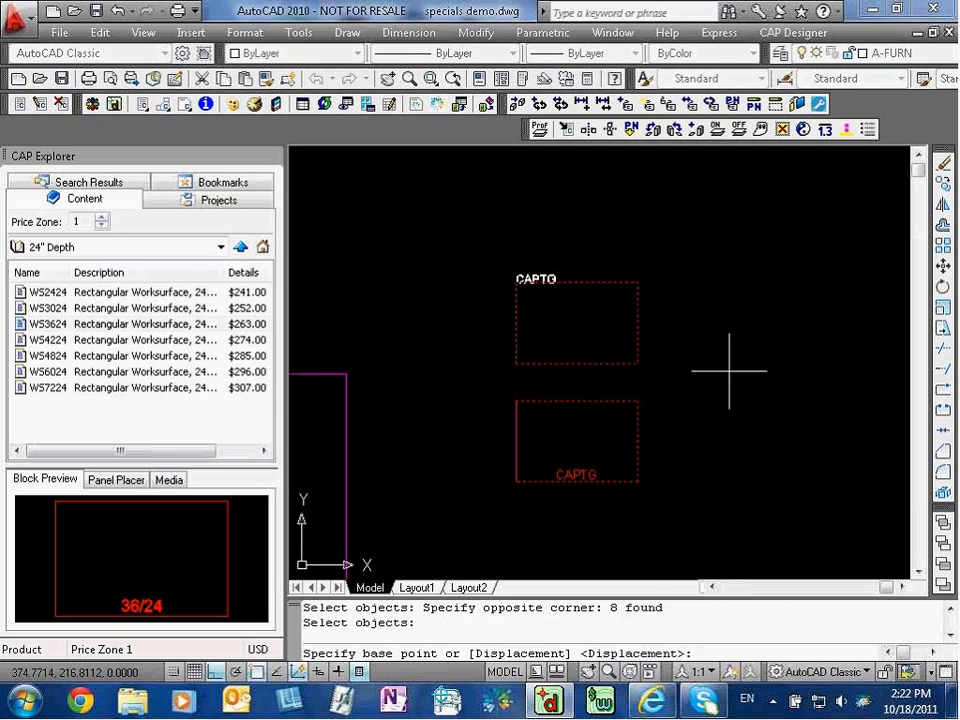
pyautogui.click(730, 371)
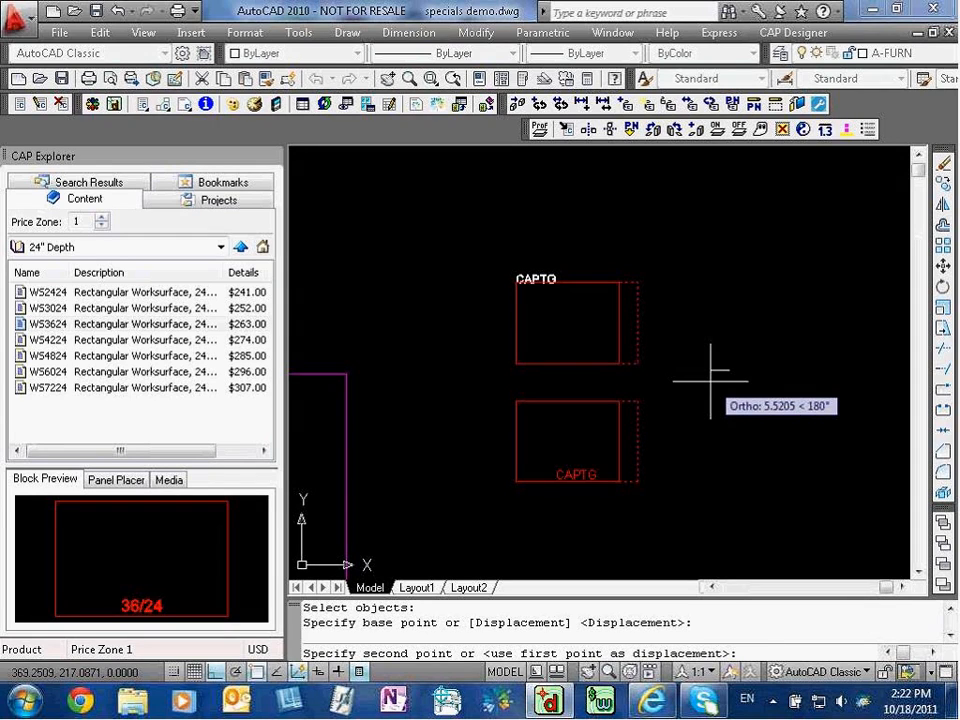
pyautogui.write('6')
pyautogui.press('Return')
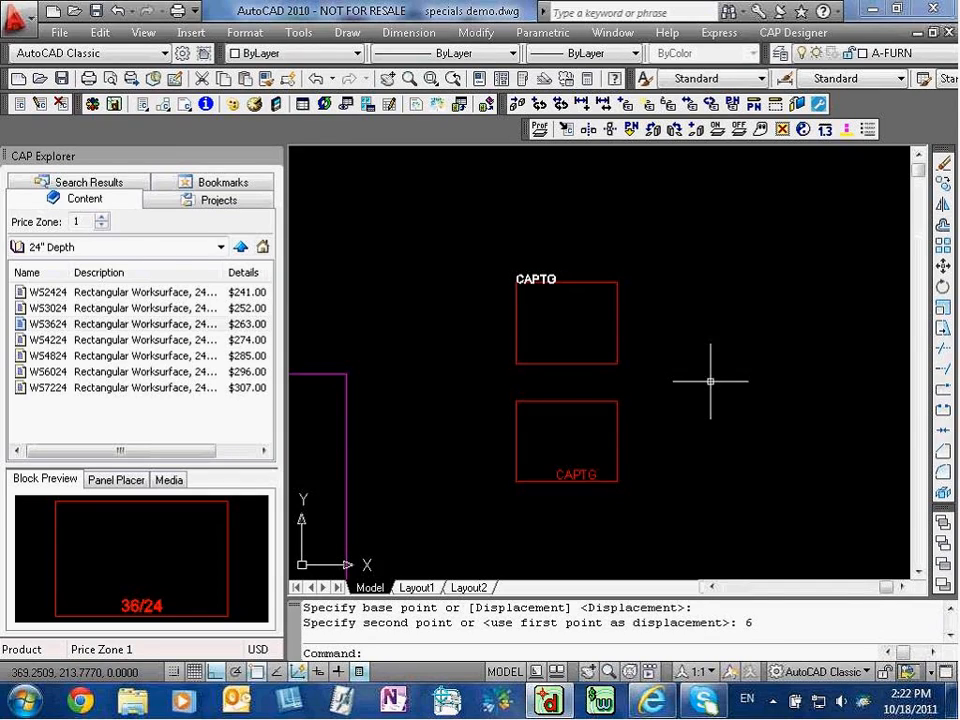
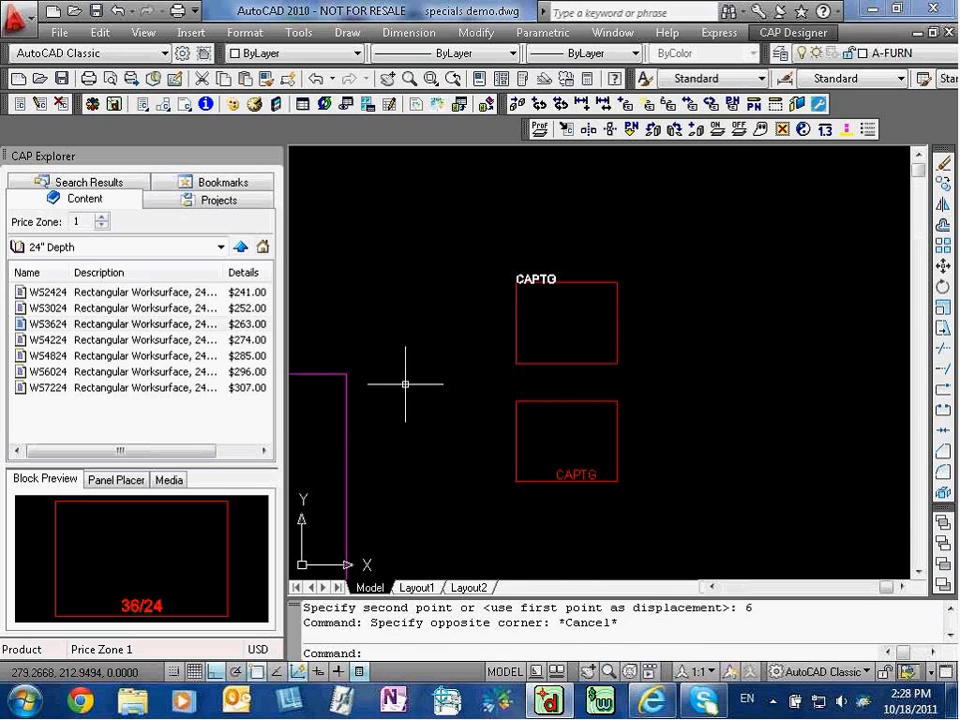
# - Start a new CAP part and define its plan view block from the lower shortened worksurface, converting the objects to a block
pyautogui.click(14, 102)
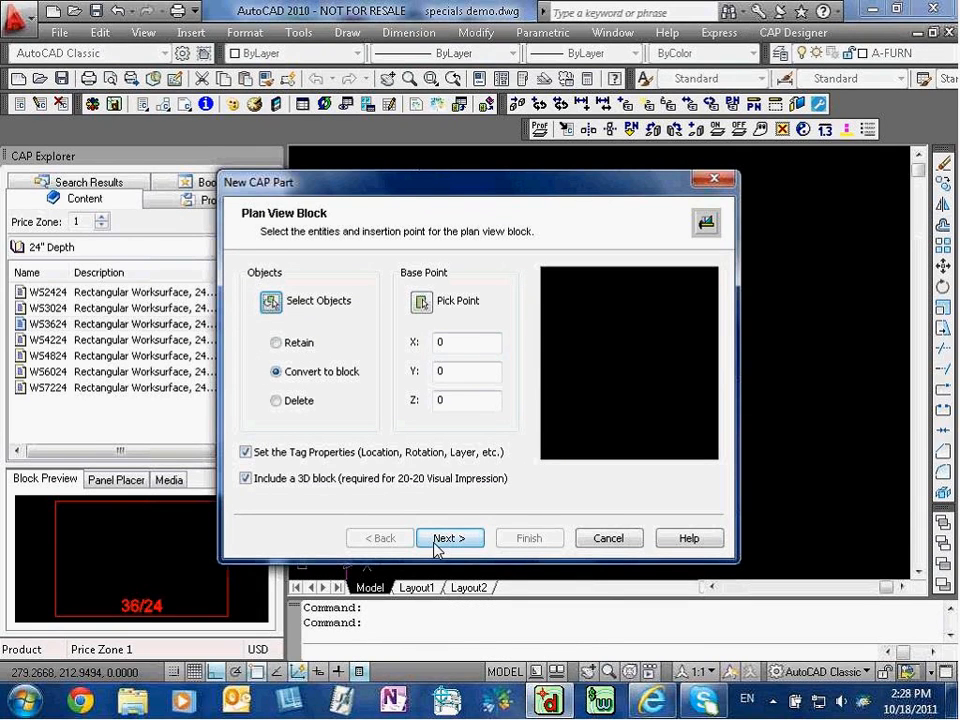
pyautogui.moveTo(521, 182); pyautogui.dragTo(402, 420)
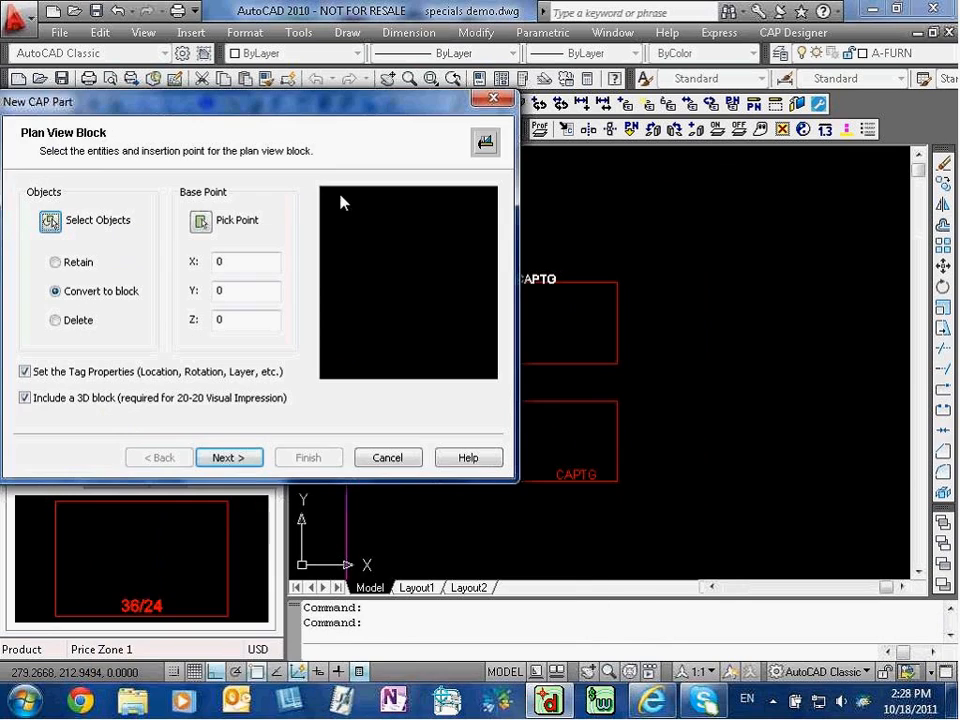
pyautogui.click(50, 222)
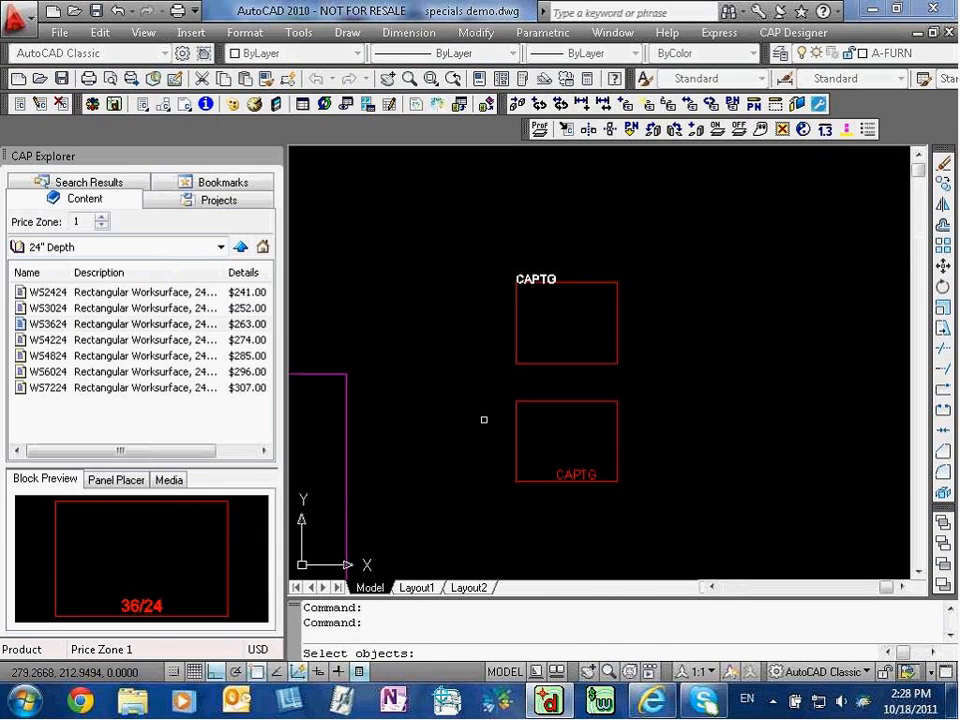
pyautogui.click(482, 418)
pyautogui.click(658, 508)
pyautogui.press('Return')
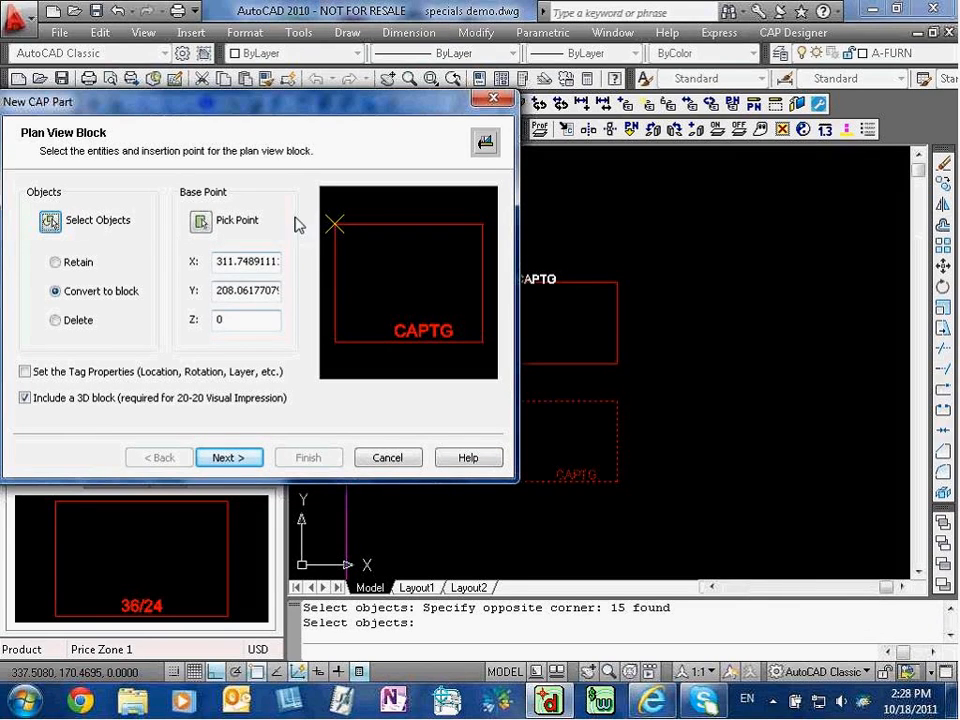
pyautogui.click(236, 460)
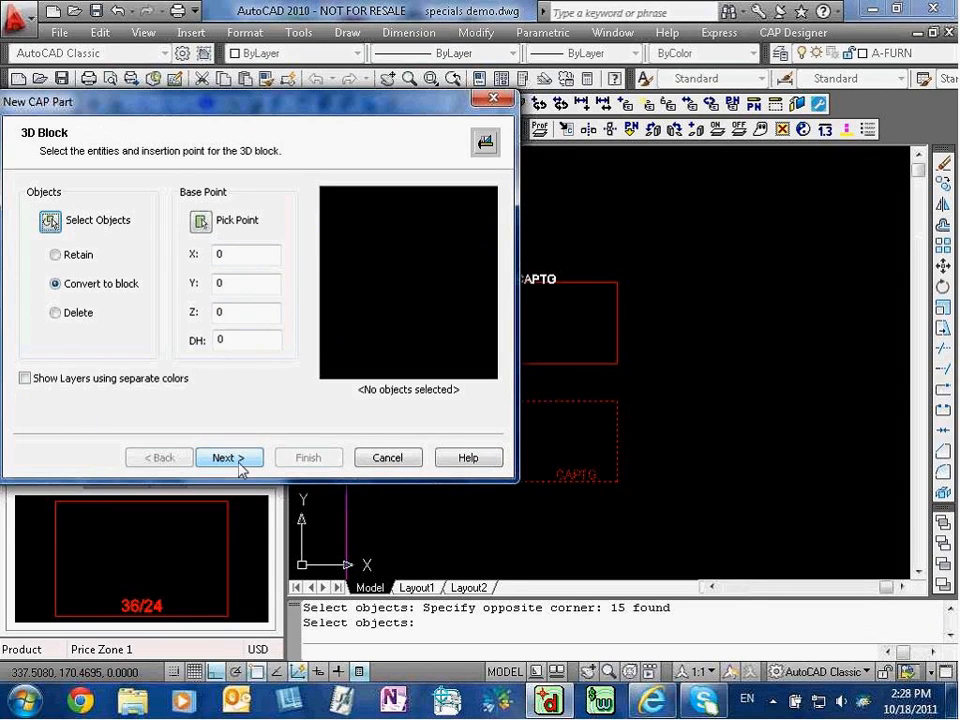
# - Select the upper shortened worksurface as the objects for the new CAP part's 3D block
pyautogui.click(47, 220)
pyautogui.click(476, 229)
pyautogui.click(686, 390)
pyautogui.press('Return')
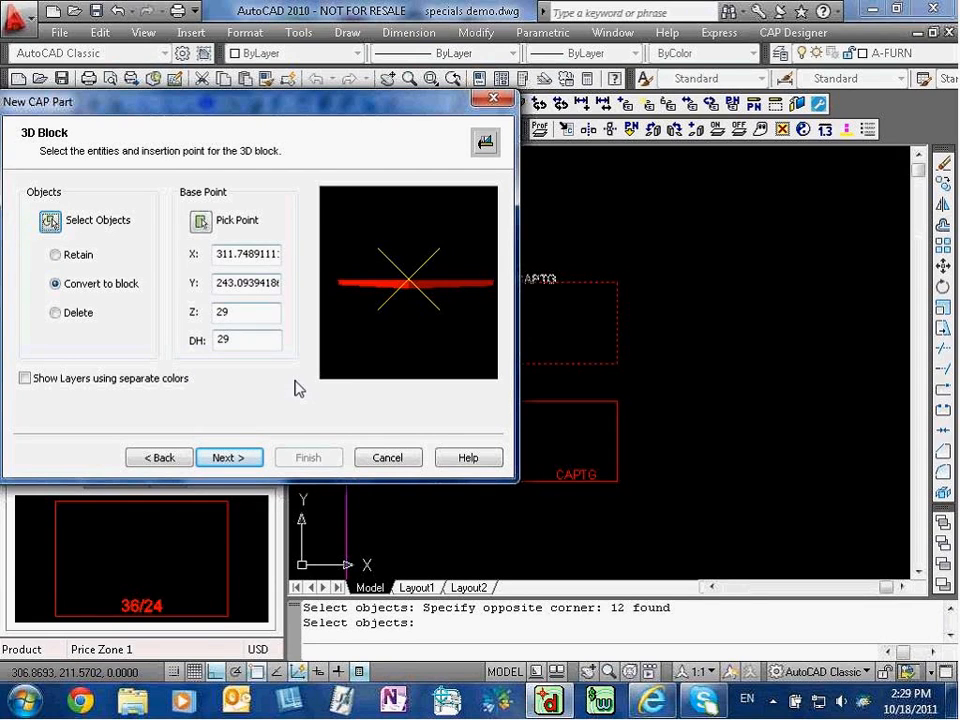
# - Cancel the New CAP Part wizard and clear the remaining command and selection
pyautogui.click(402, 459)
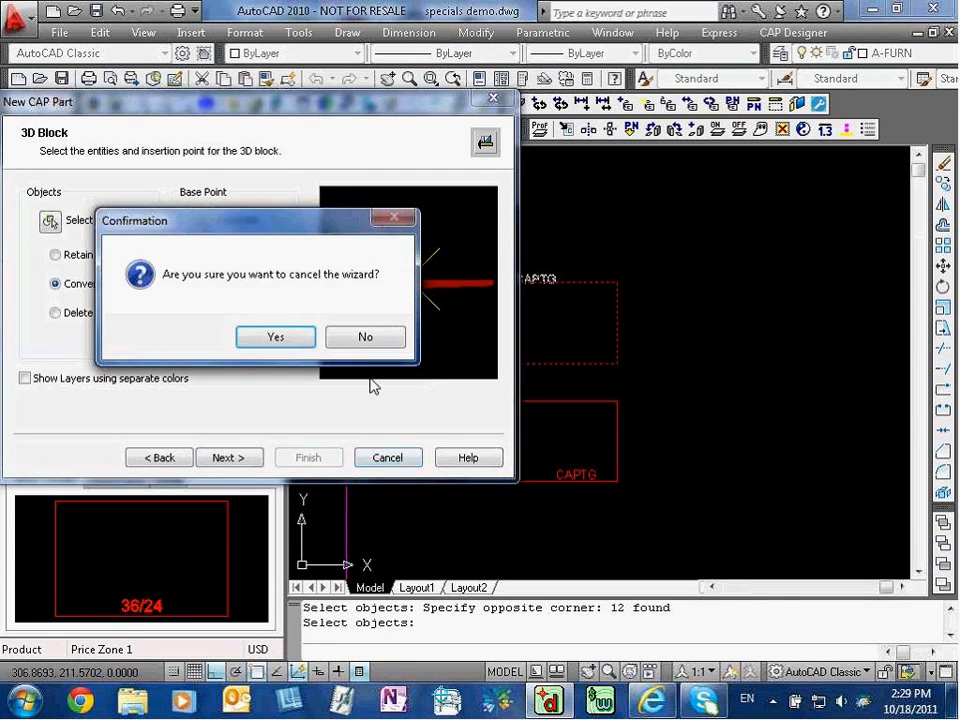
pyautogui.click(367, 342)
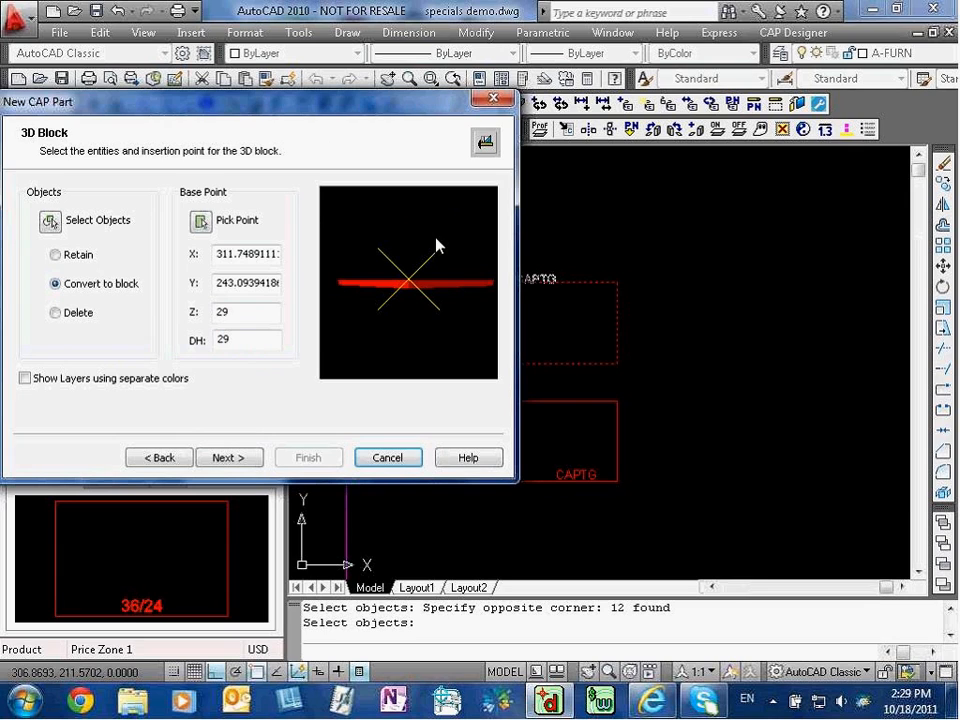
pyautogui.click(493, 97)
pyautogui.click(355, 337)
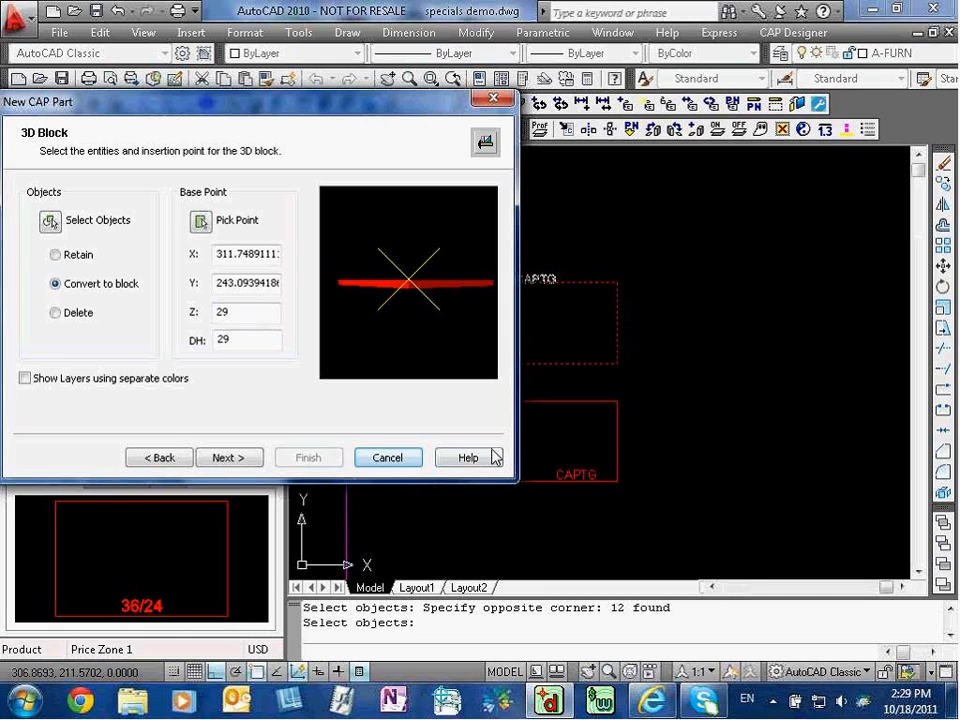
pyautogui.click(492, 98)
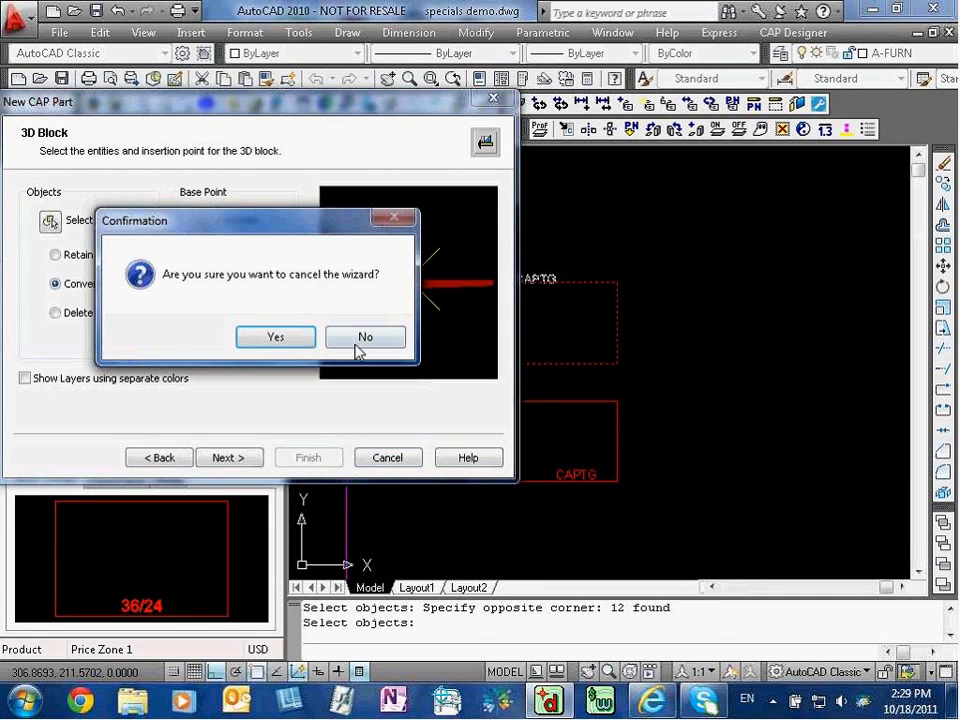
pyautogui.click(276, 339)
pyautogui.press('Escape')
pyautogui.press('Escape')
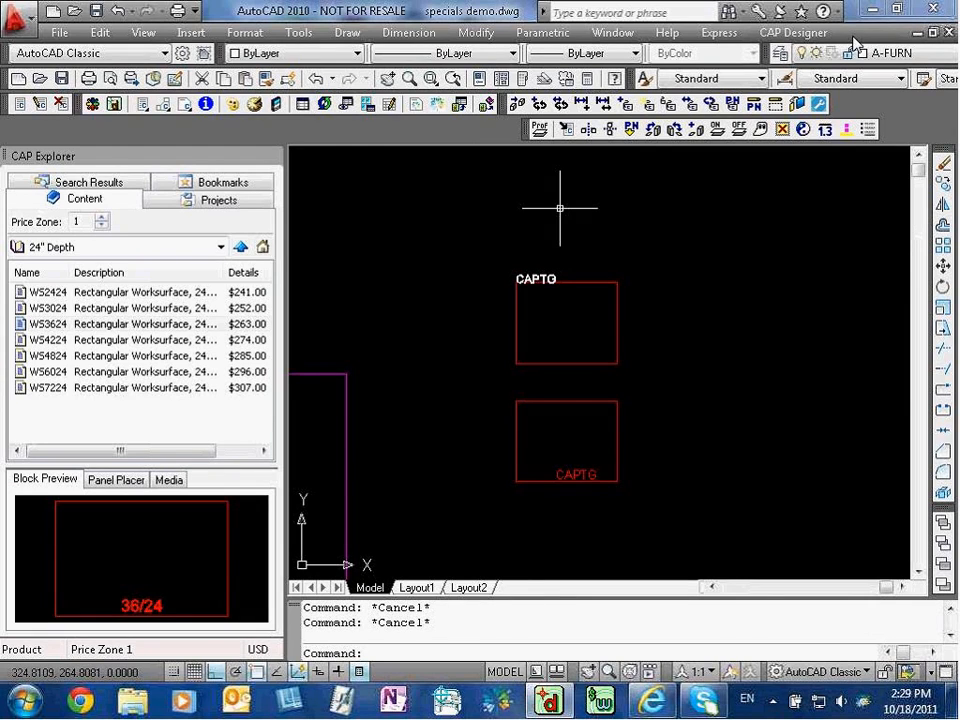
# - Open the scene visualization to view the available scenes, and return to the drawing without choosing one
pyautogui.click(795, 32)
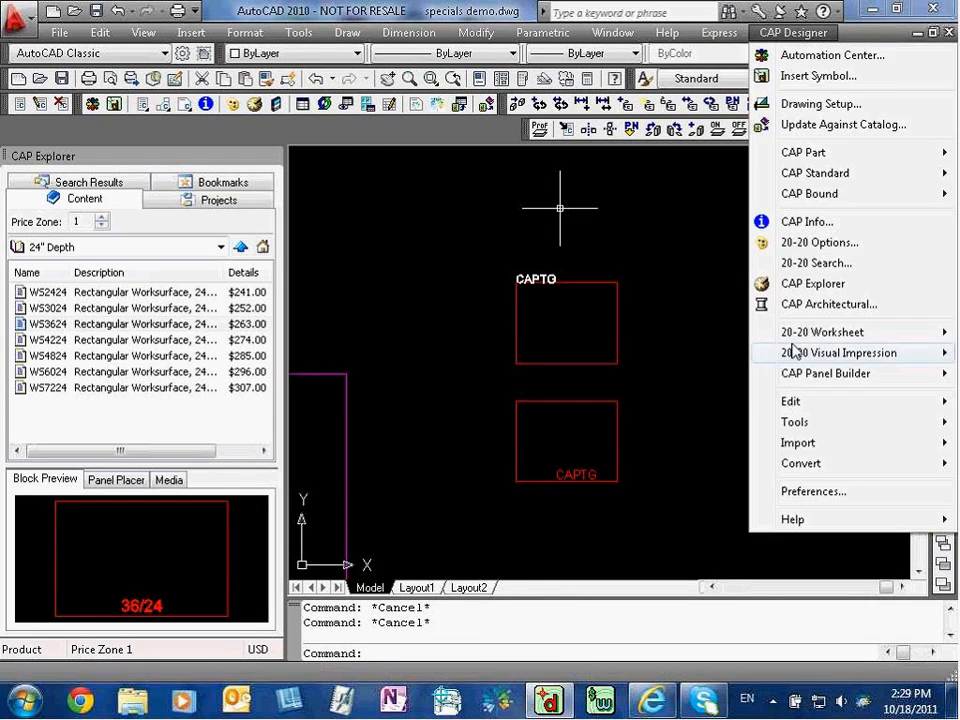
pyautogui.moveTo(790, 354)
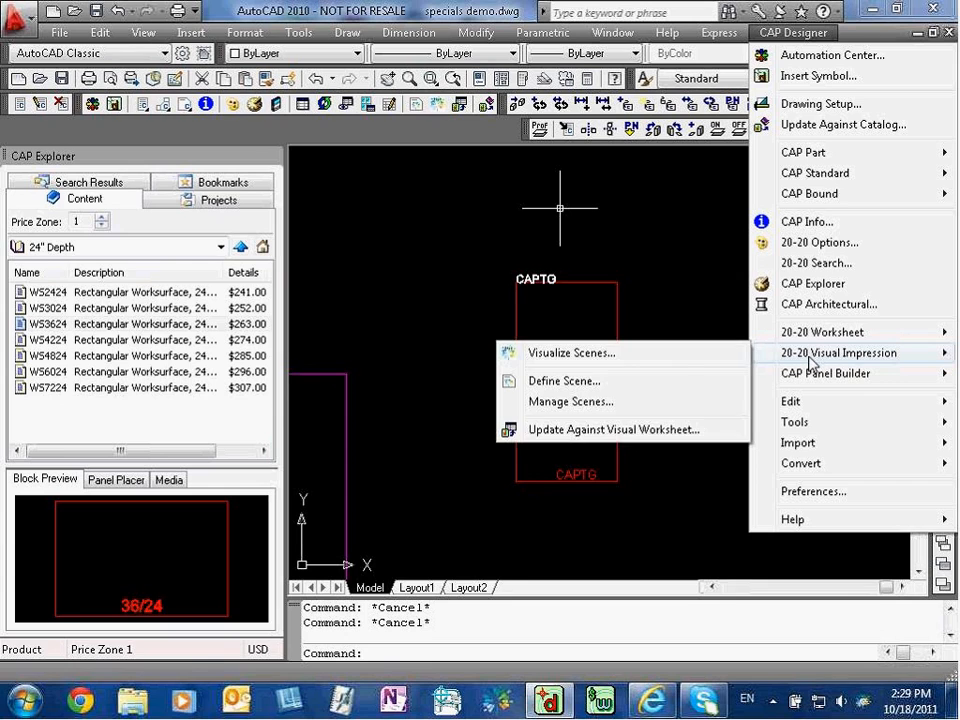
pyautogui.click(597, 365)
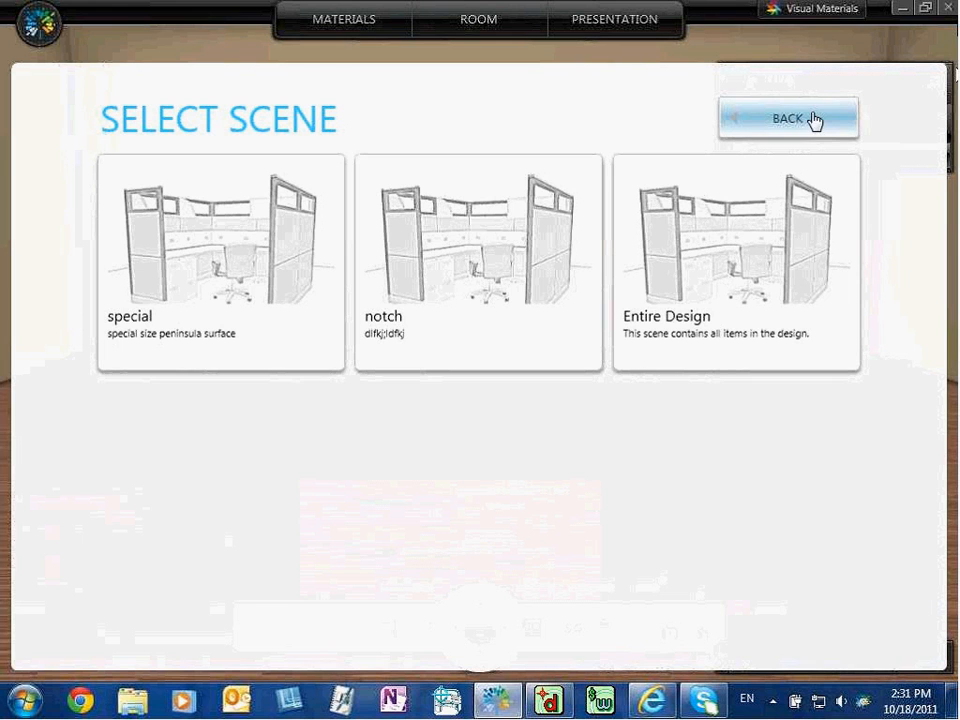
pyautogui.click(808, 124)
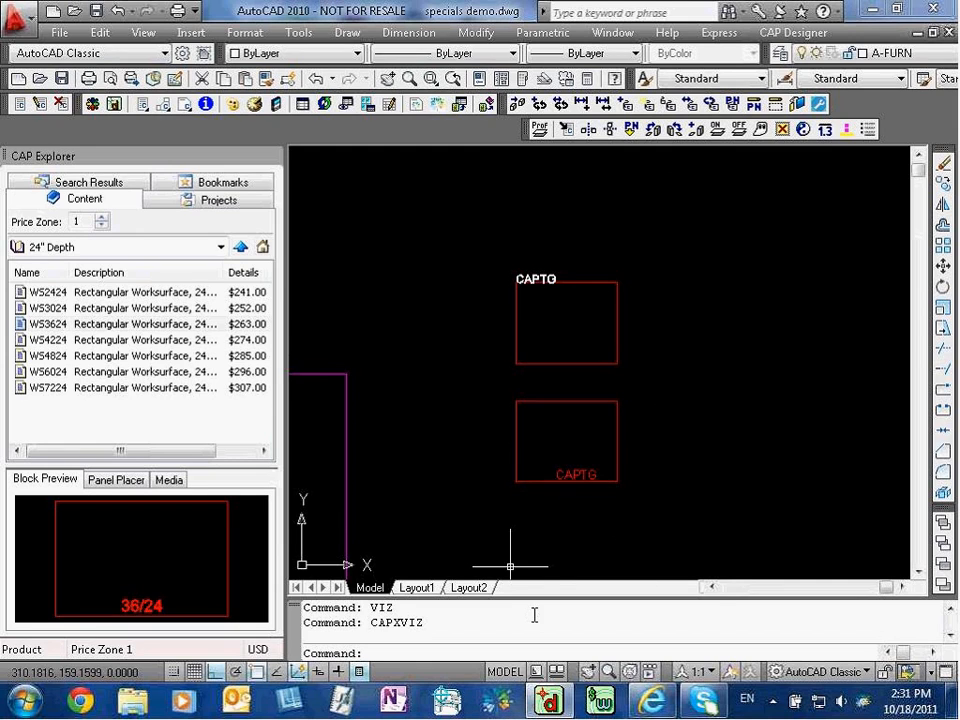
# - Visualize the drawing's scenes in 20-20 Visual Impression and load the "special" scene
pyautogui.click(791, 32)
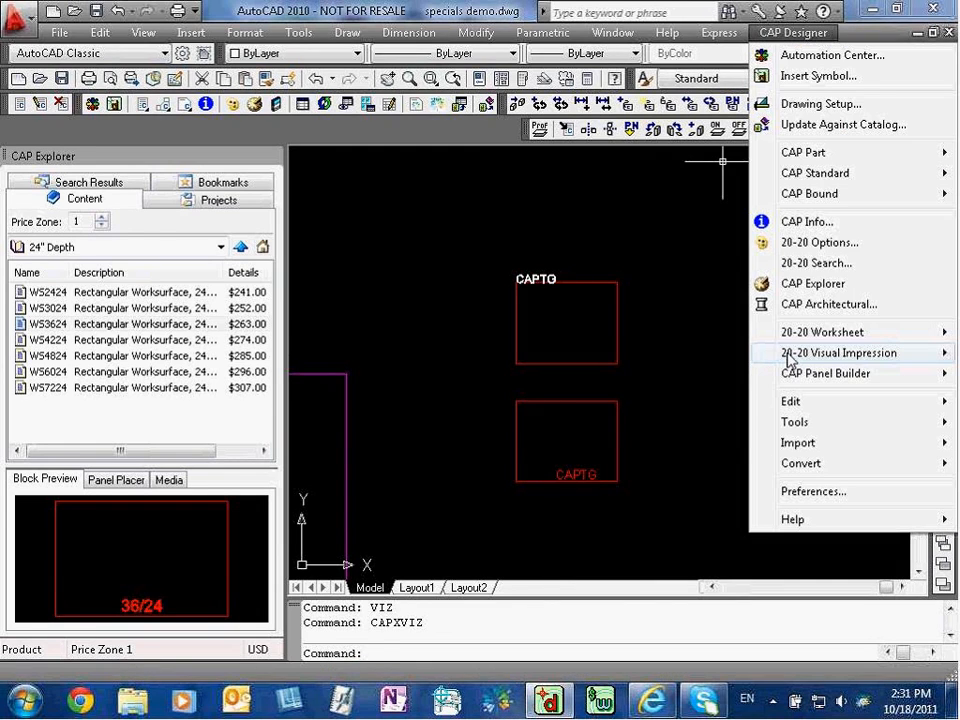
pyautogui.moveTo(789, 354)
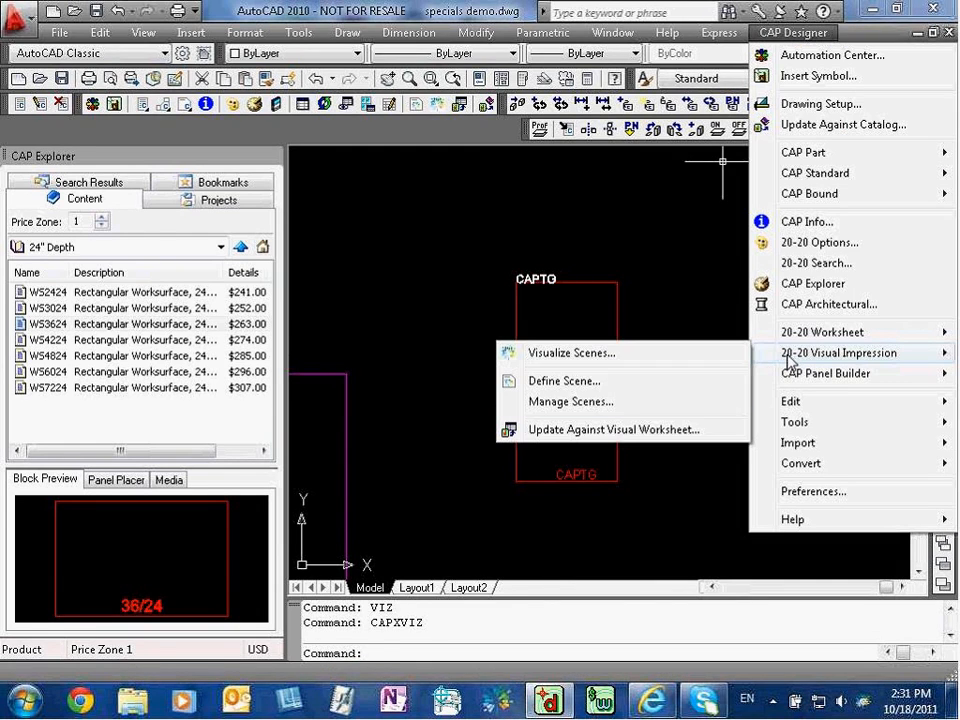
pyautogui.click(572, 353)
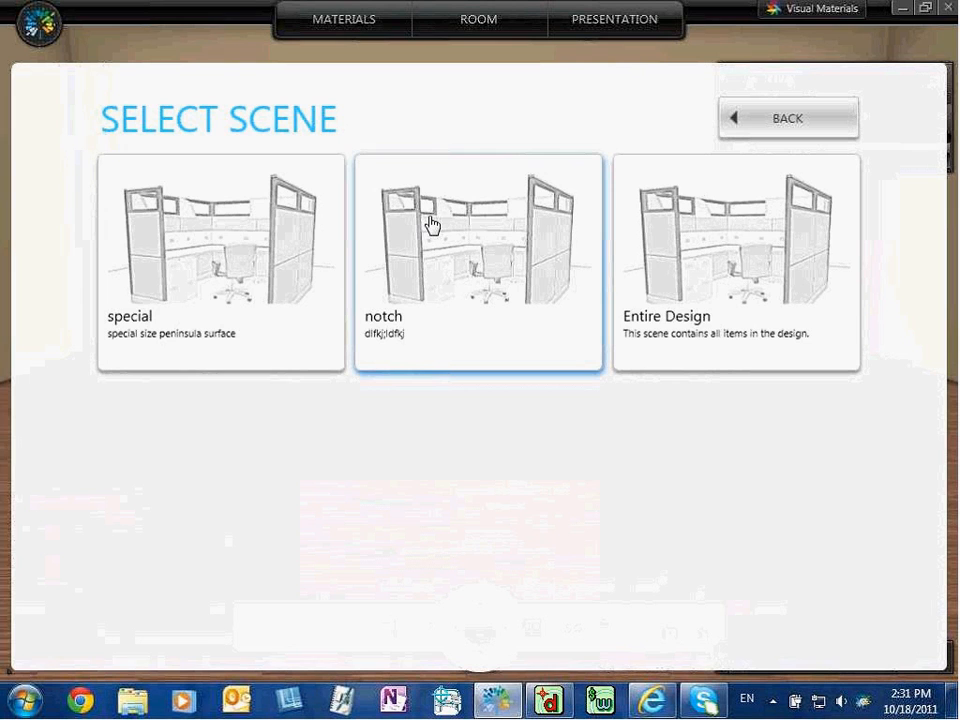
pyautogui.click(301, 298)
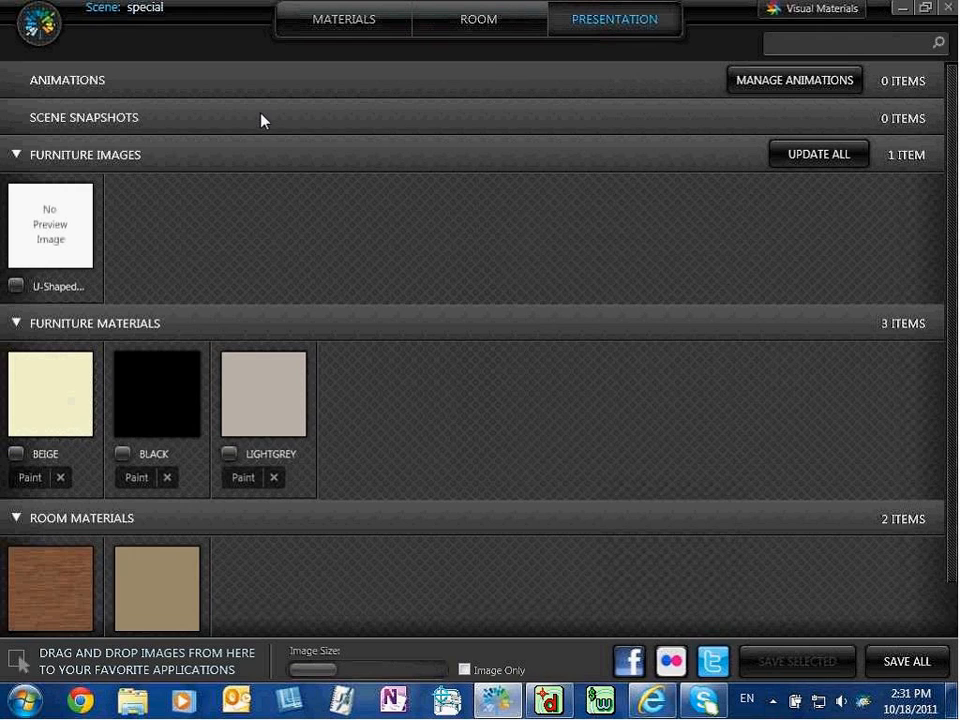
# - Start an animation for the scene and add its first interest point from an angled view of the peninsula top
pyautogui.click(779, 84)
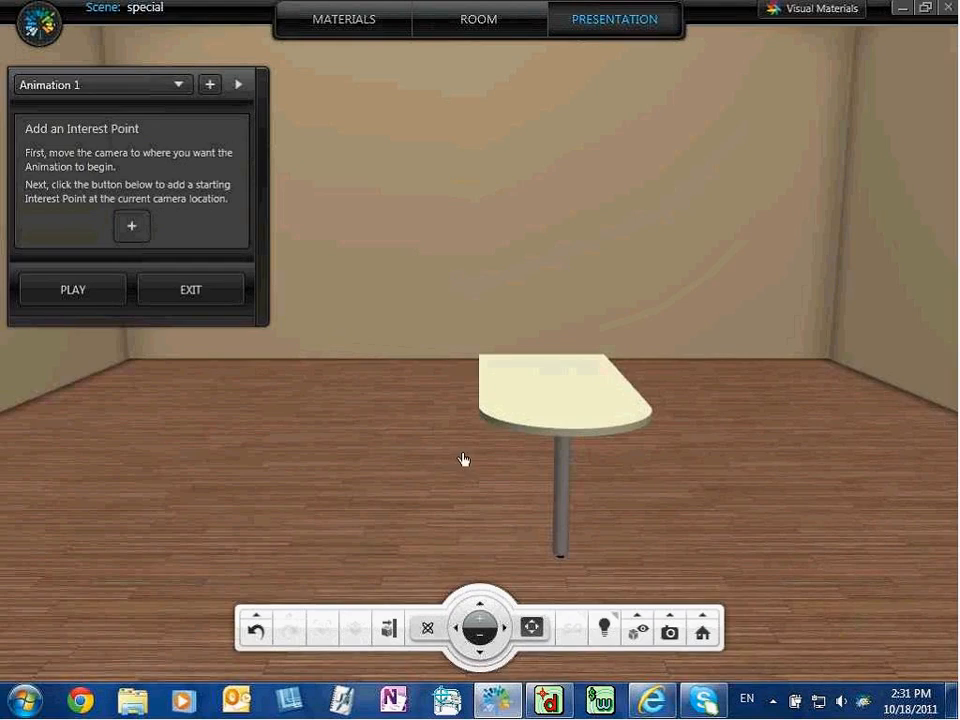
pyautogui.moveTo(379, 480); pyautogui.dragTo(444, 439, button='middle')
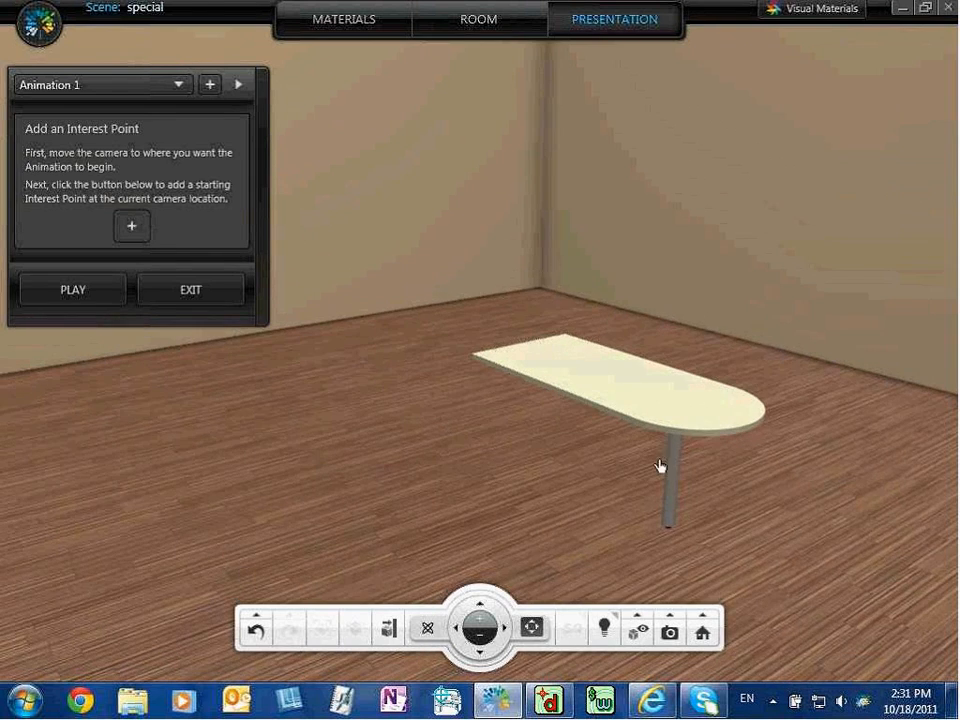
pyautogui.moveTo(660, 467); pyautogui.dragTo(684, 508, button='middle')
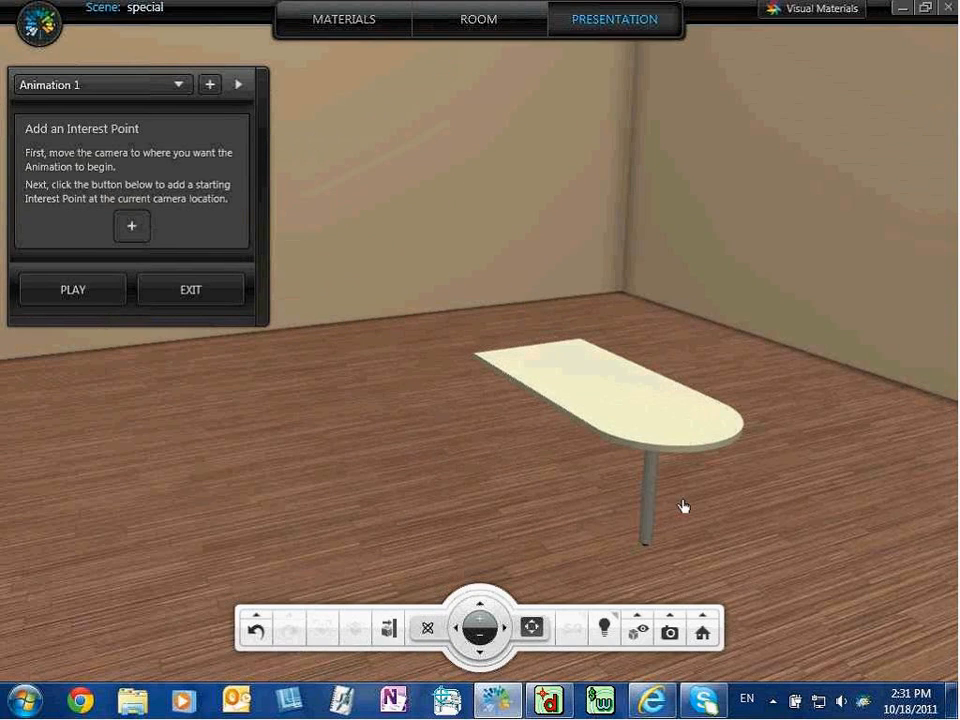
pyautogui.click(133, 230)
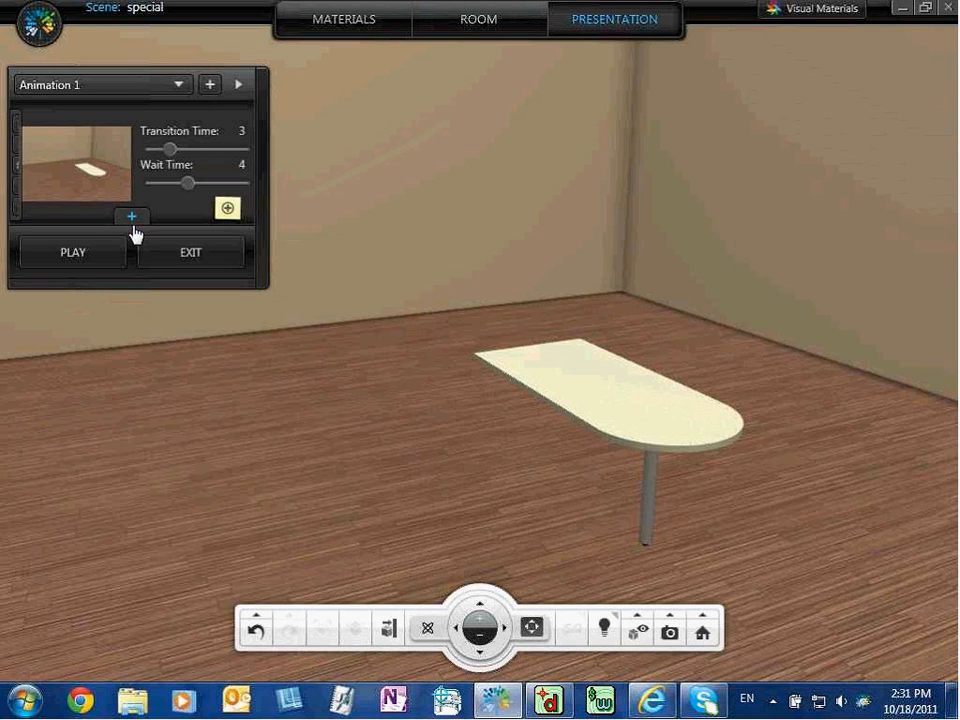
# - Add a second interest point to Animation 1 from a zoomed-out view showing more of the room
pyautogui.click(486, 637)
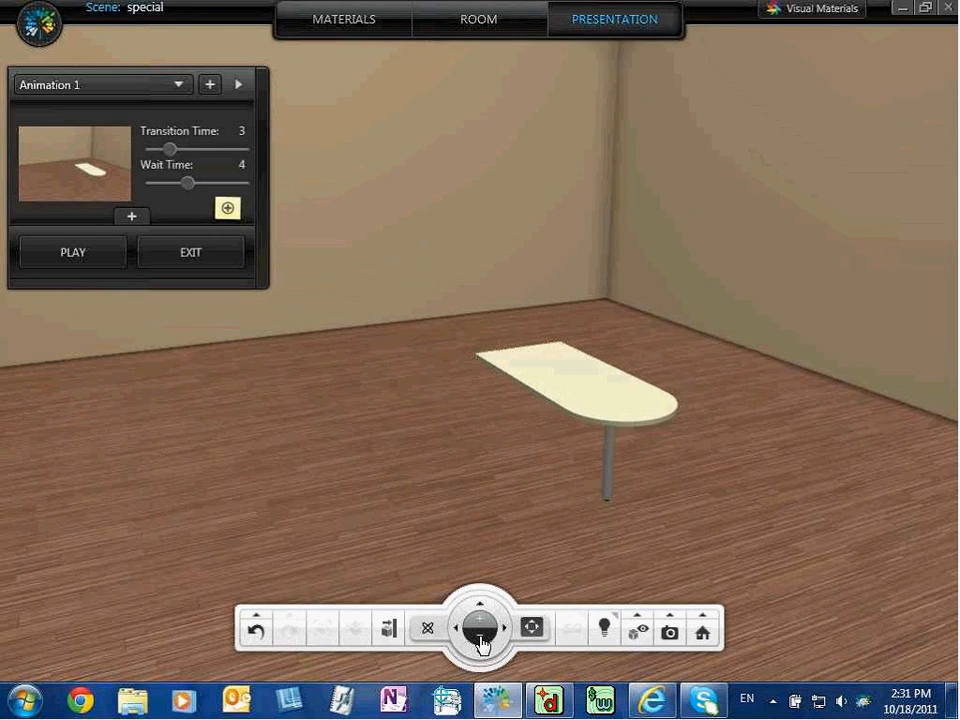
pyautogui.click(481, 638)
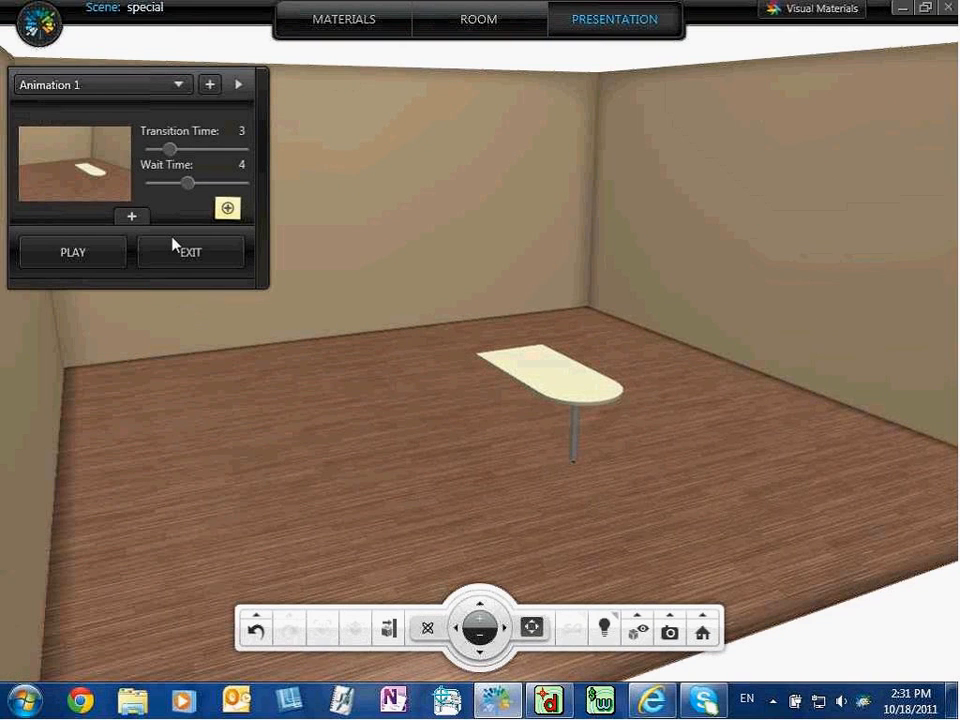
pyautogui.click(131, 216)
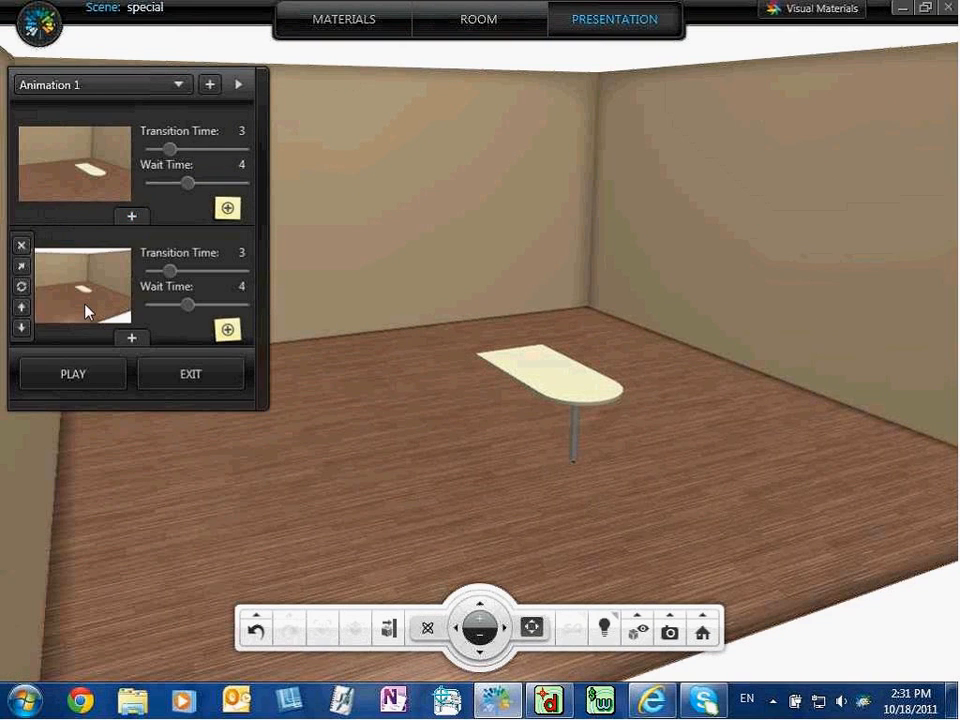
# - Add two more interest points to Animation 1, one from overhead and one with the rounded end of the worksurface facing the other way
pyautogui.moveTo(602, 336); pyautogui.dragTo(623, 519)
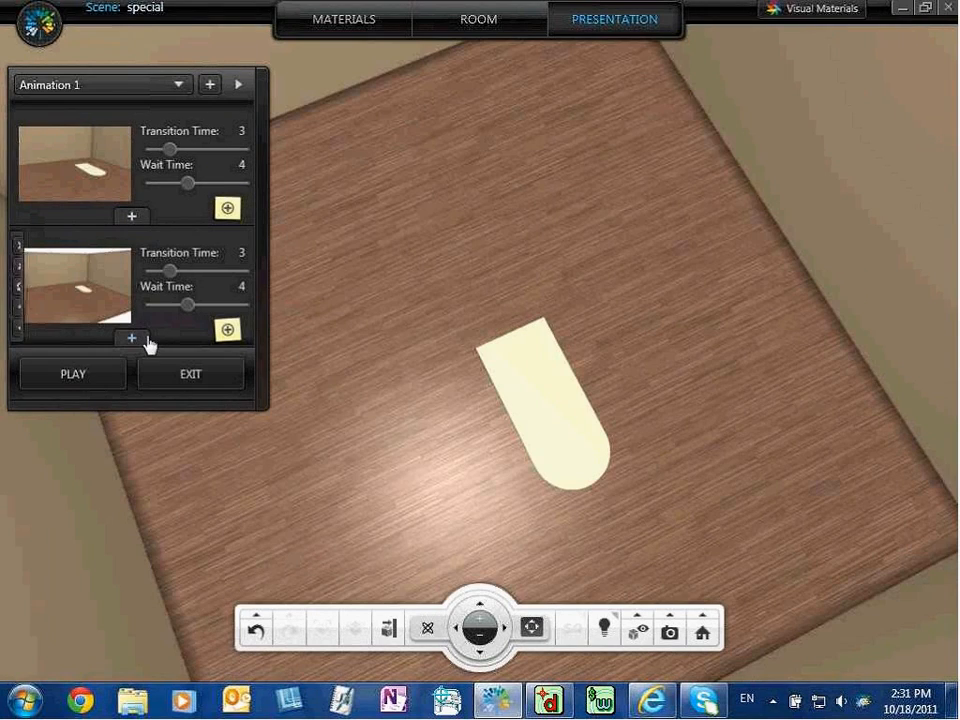
pyautogui.click(131, 338)
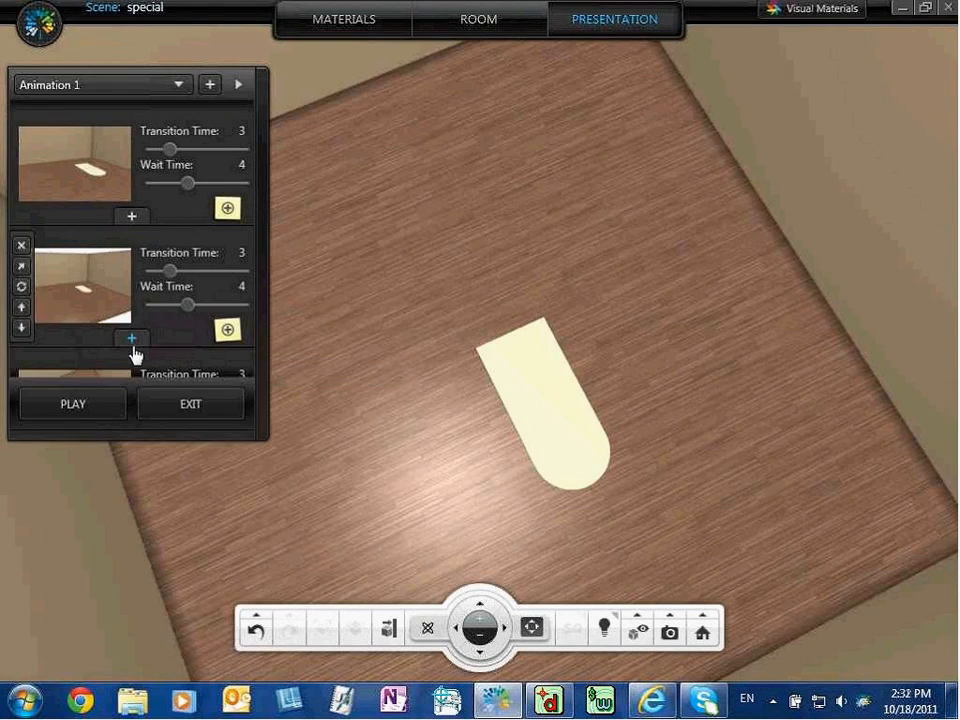
pyautogui.moveTo(542, 452); pyautogui.dragTo(385, 463)
pyautogui.moveTo(480, 468); pyautogui.dragTo(467, 256)
pyautogui.click(139, 460)
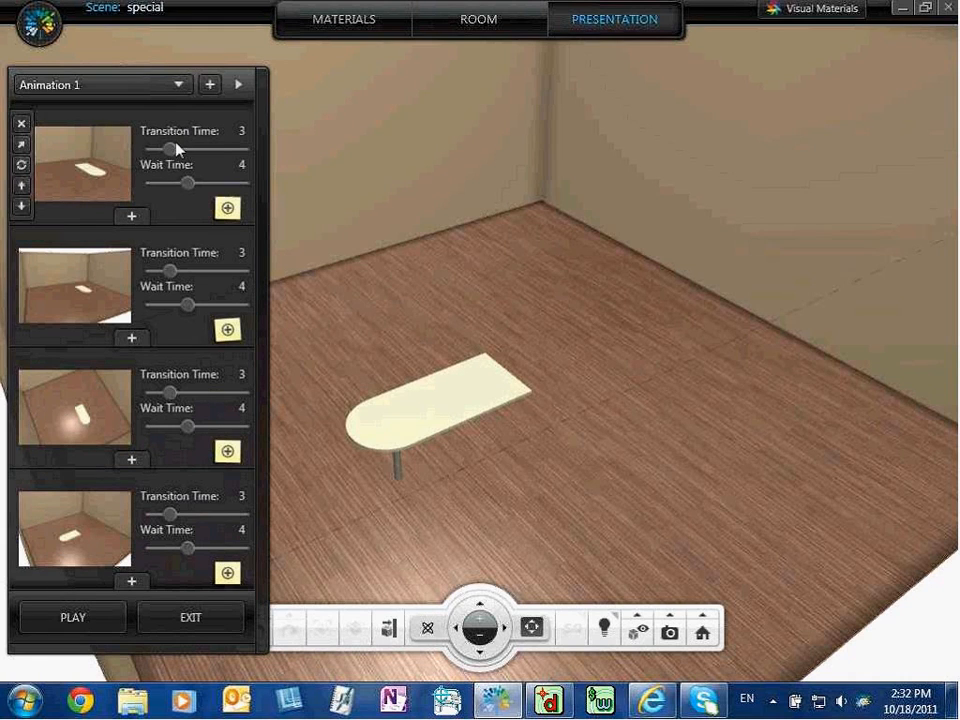
# - Add the comment "This is my special penisula top" to the first interest point and play the animation
pyautogui.click(229, 210)
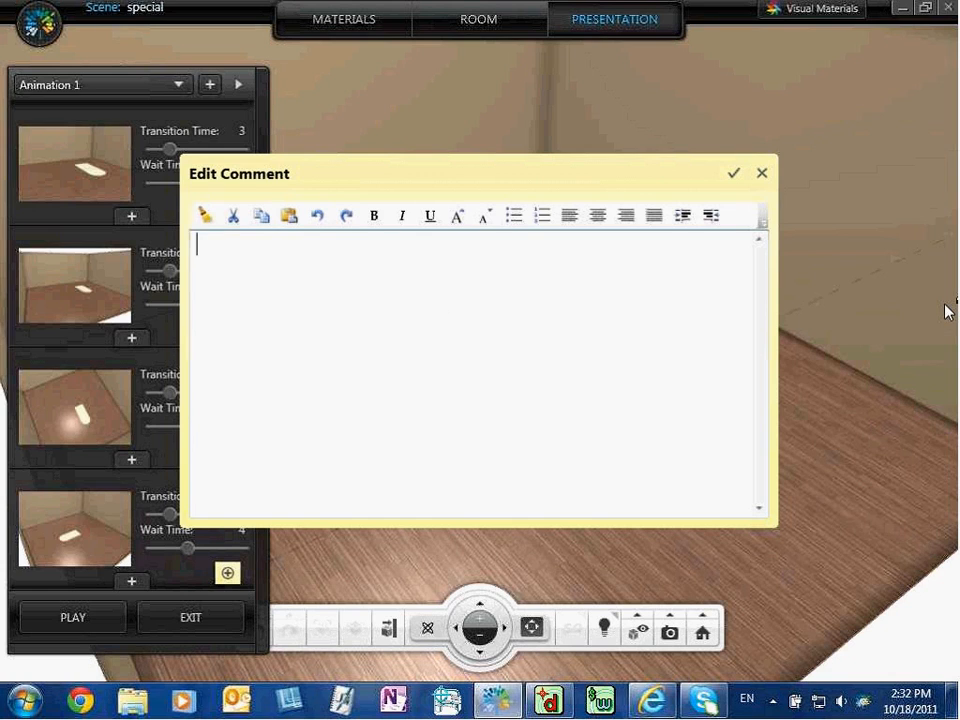
pyautogui.write('This is y special pen')
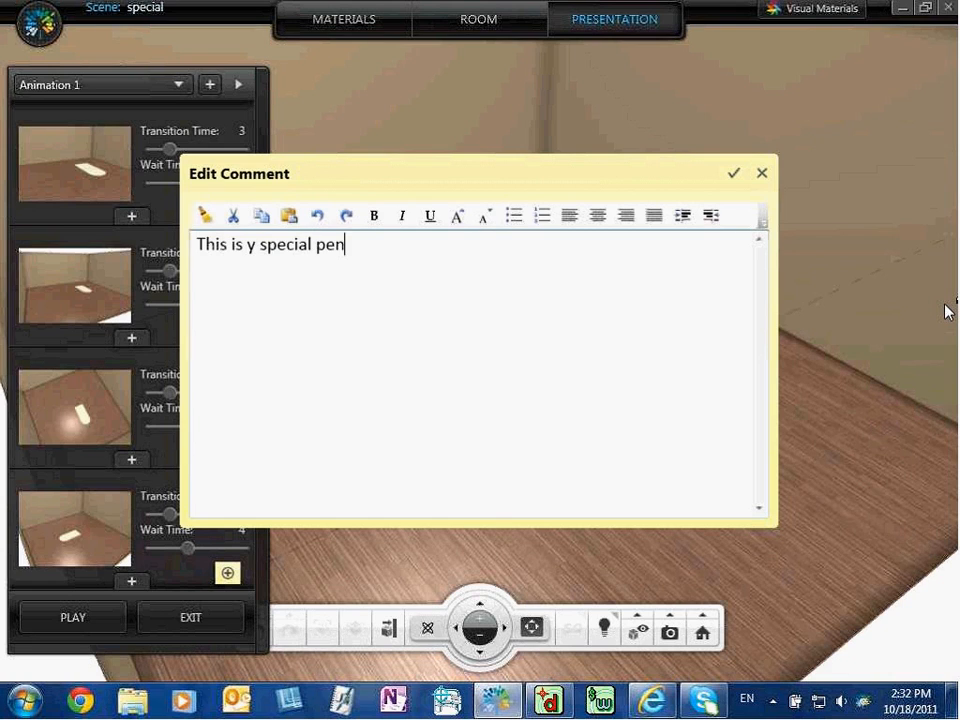
pyautogui.write('isula top')
pyautogui.click(247, 244)
pyautogui.write('m')
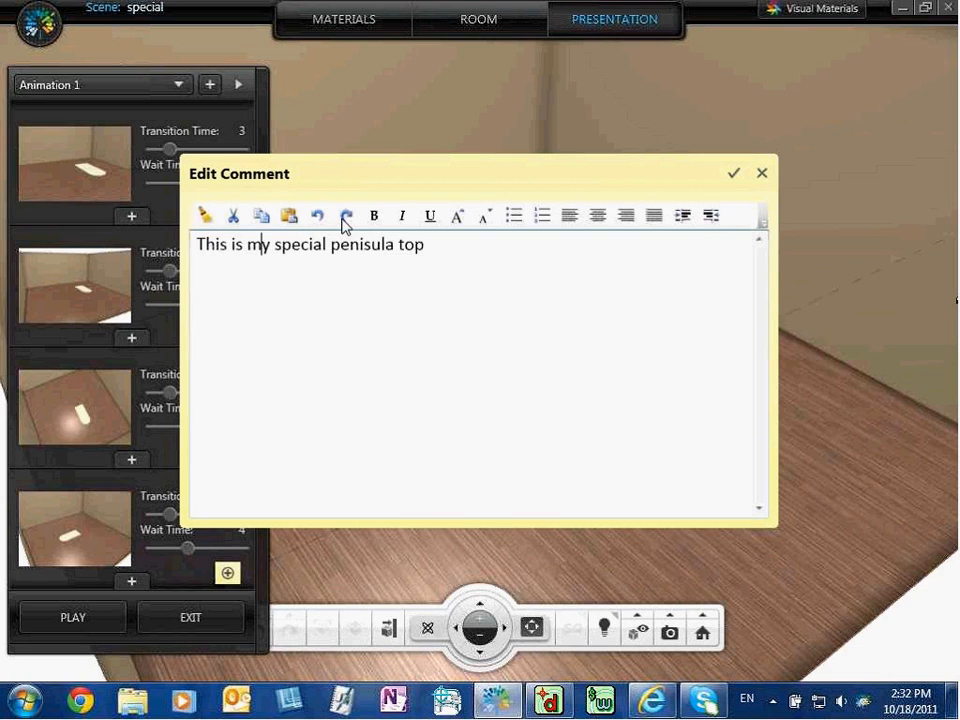
pyautogui.click(733, 174)
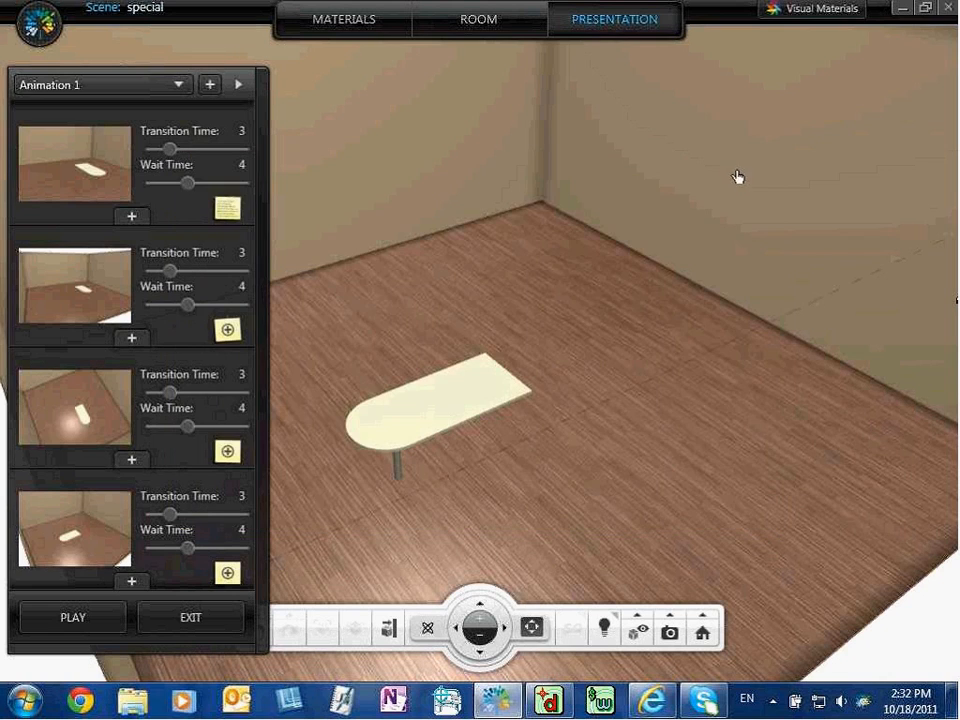
pyautogui.click(90, 620)
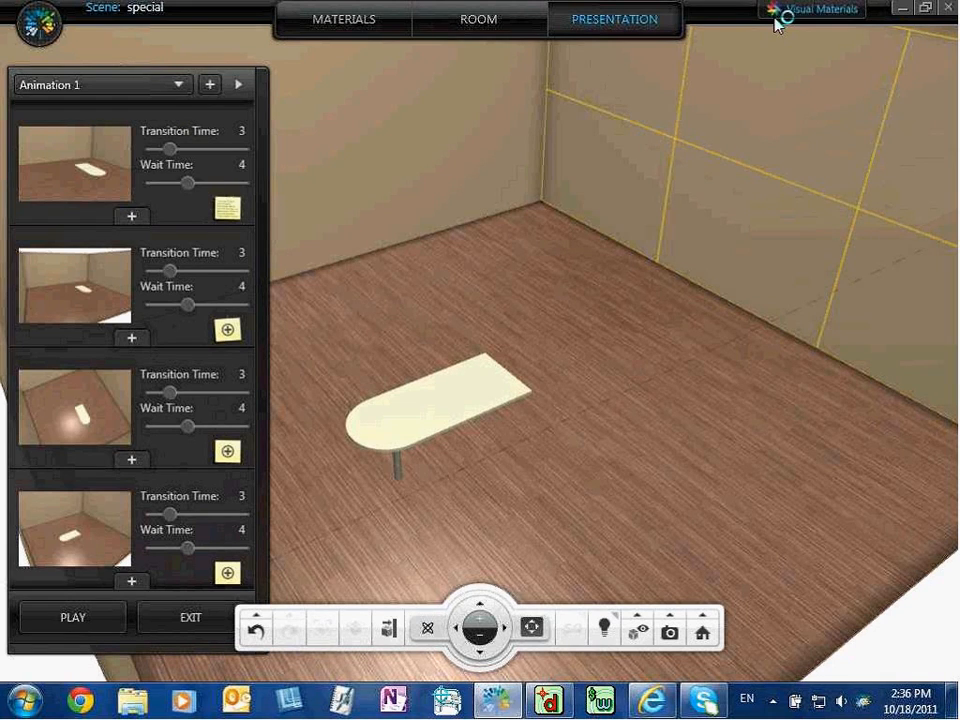
# - Switch to Visual Materials and list the assorted metals among the generic materials
pyautogui.click(812, 9)
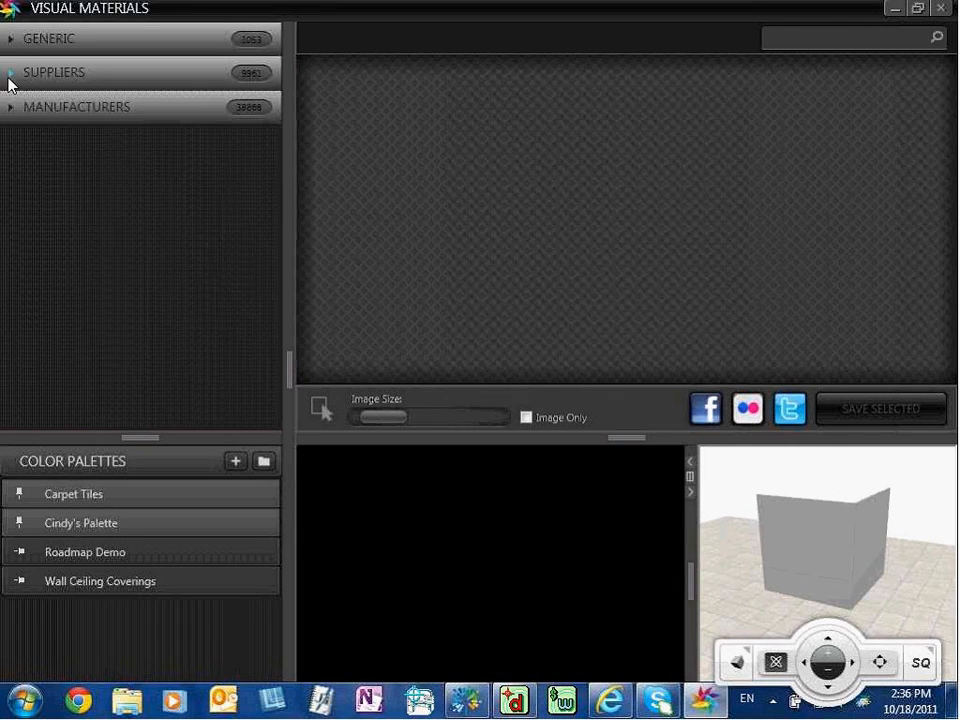
pyautogui.click(11, 38)
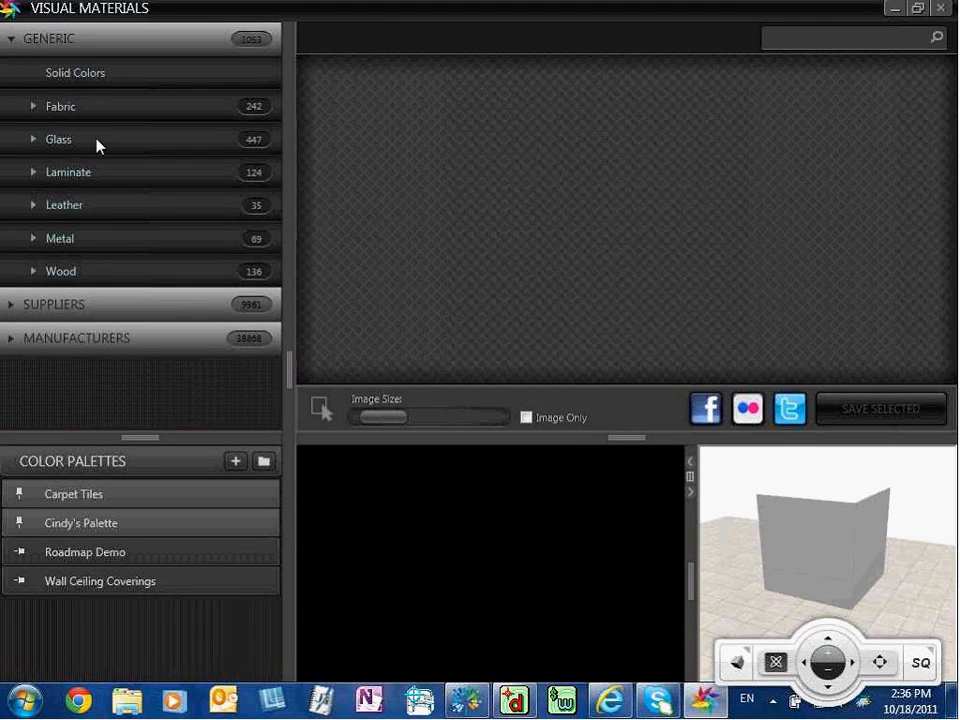
pyautogui.click(33, 240)
pyautogui.click(80, 269)
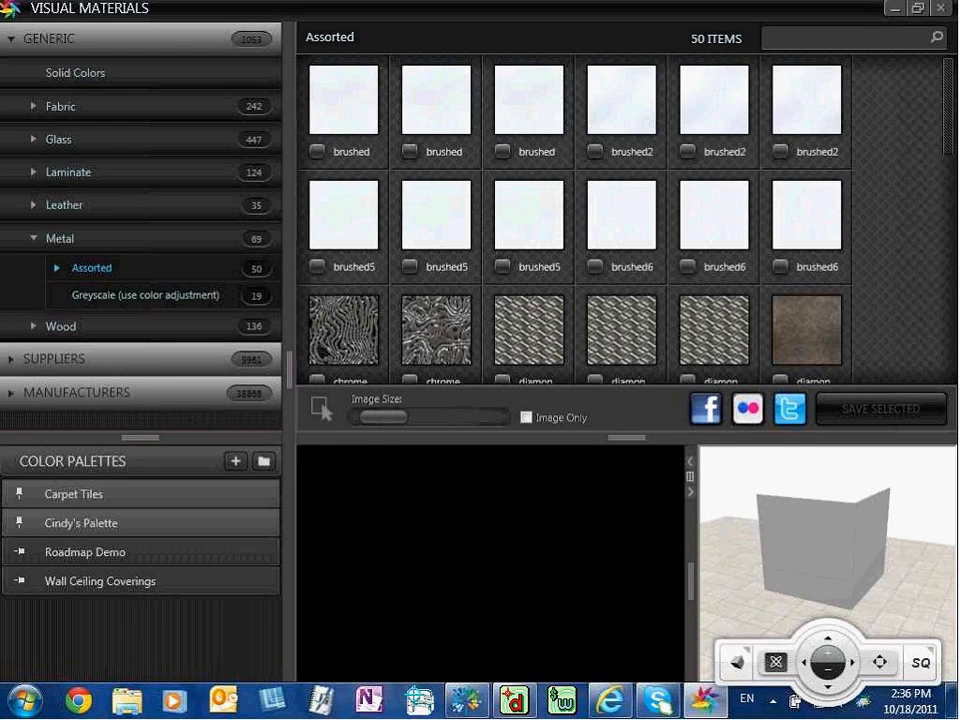
# - Browse the assorted metals, select the third "brushed" material and enlarge its texture preview
pyautogui.scroll(-2, 872, 227)
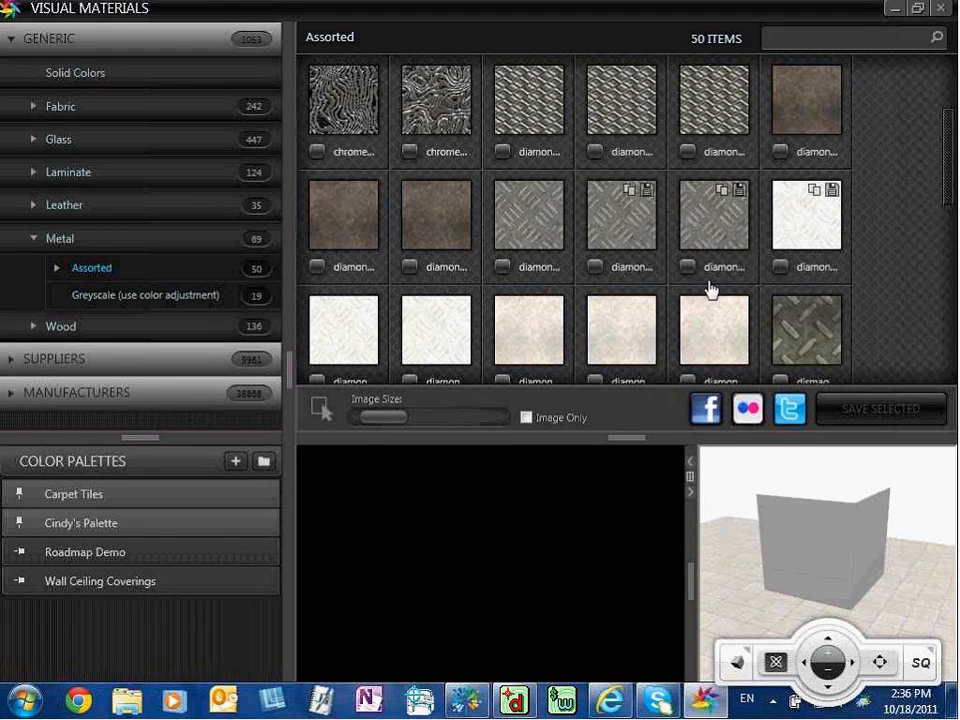
pyautogui.scroll(-2, 530, 265)
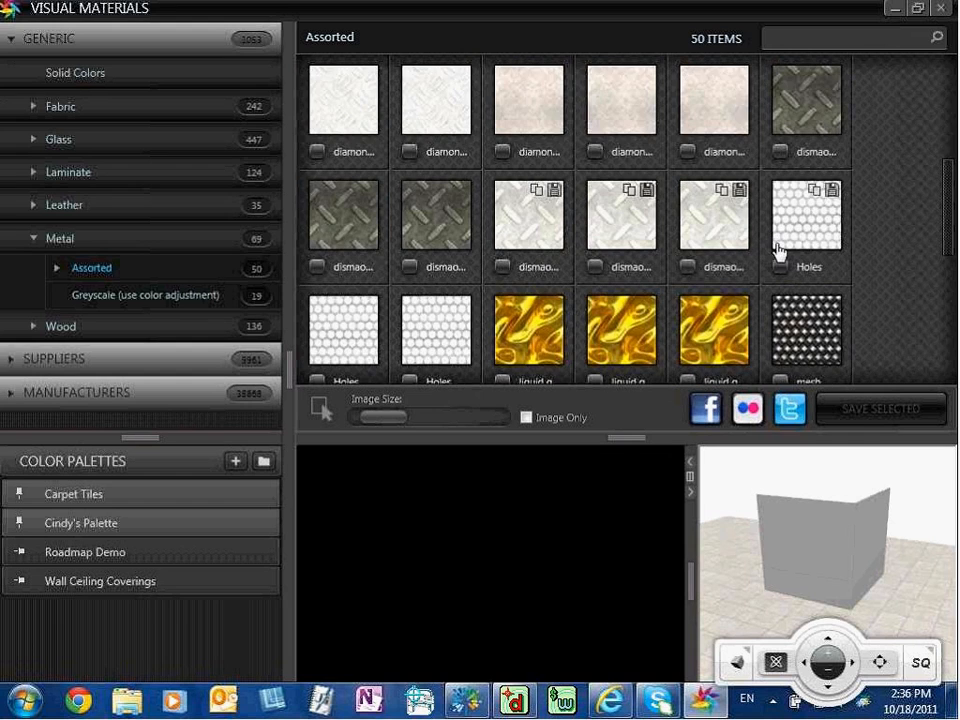
pyautogui.scroll(-2, 849, 231)
pyautogui.scroll(3, 910, 243)
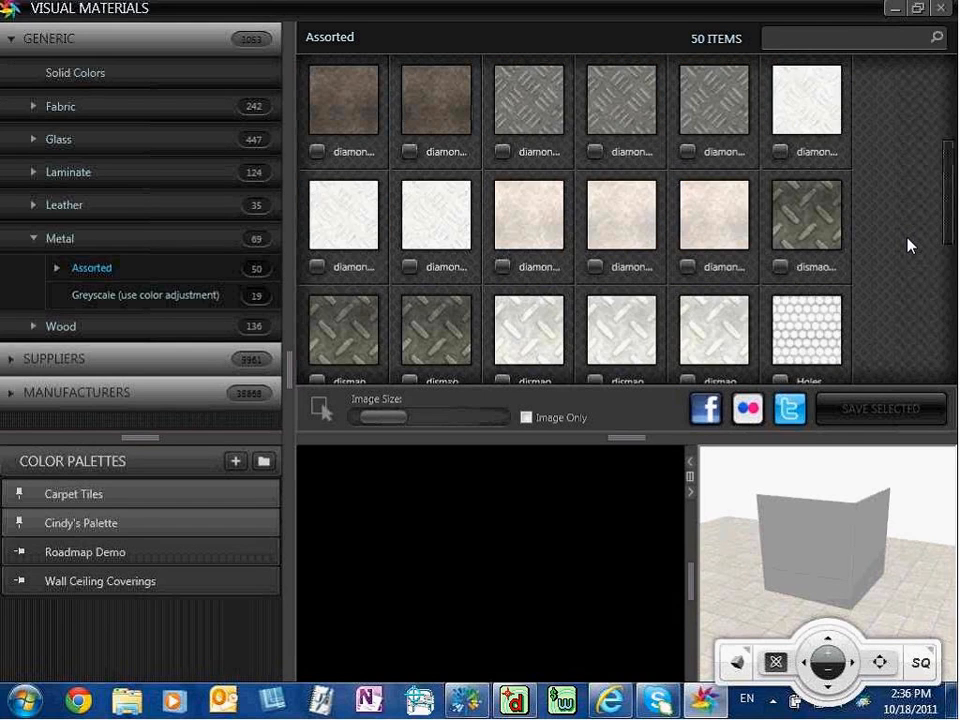
pyautogui.scroll(1, 456, 236)
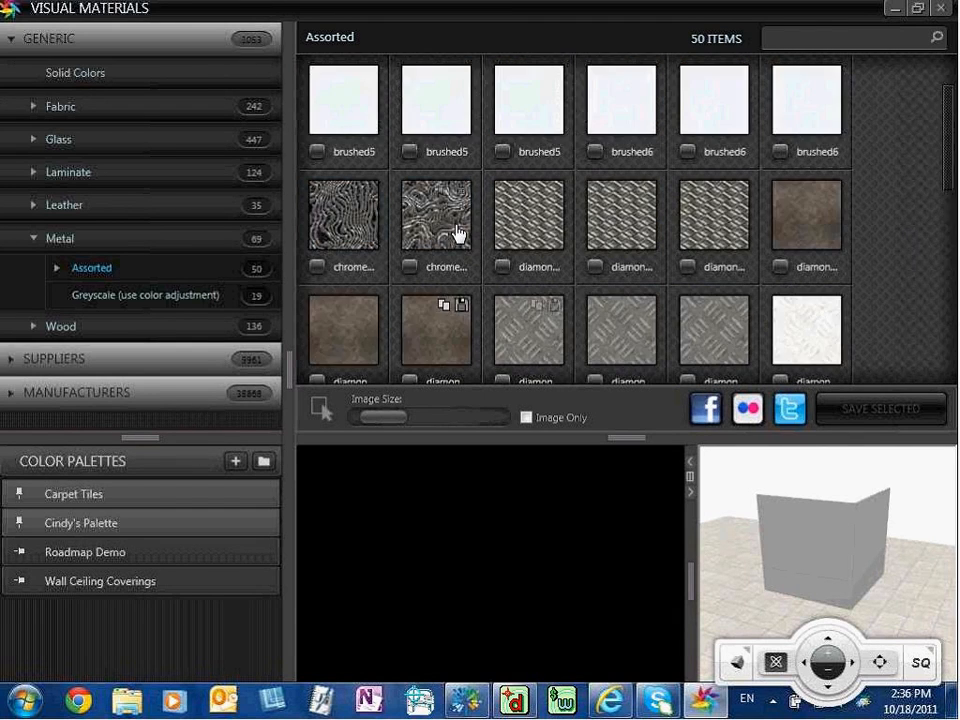
pyautogui.scroll(1, 457, 232)
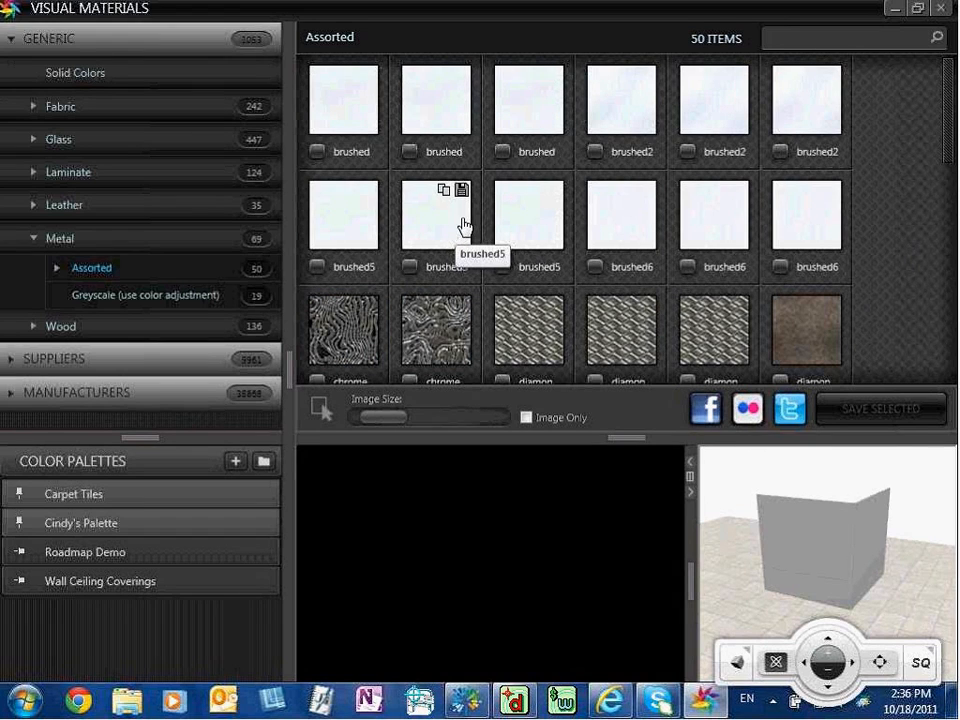
pyautogui.click(535, 107)
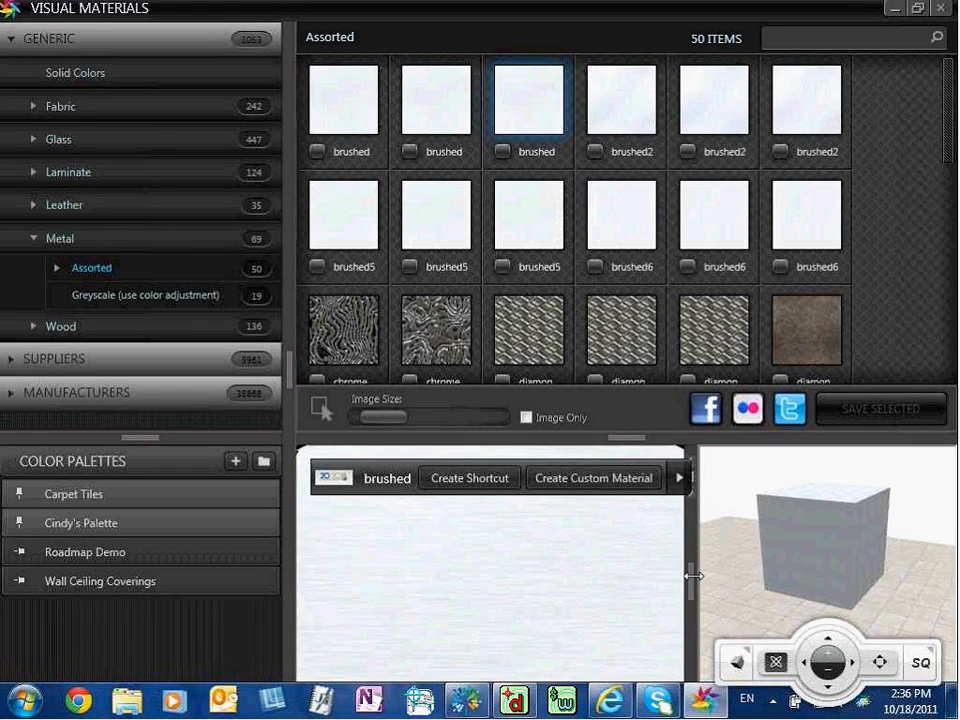
pyautogui.moveTo(692, 575); pyautogui.dragTo(790, 560)
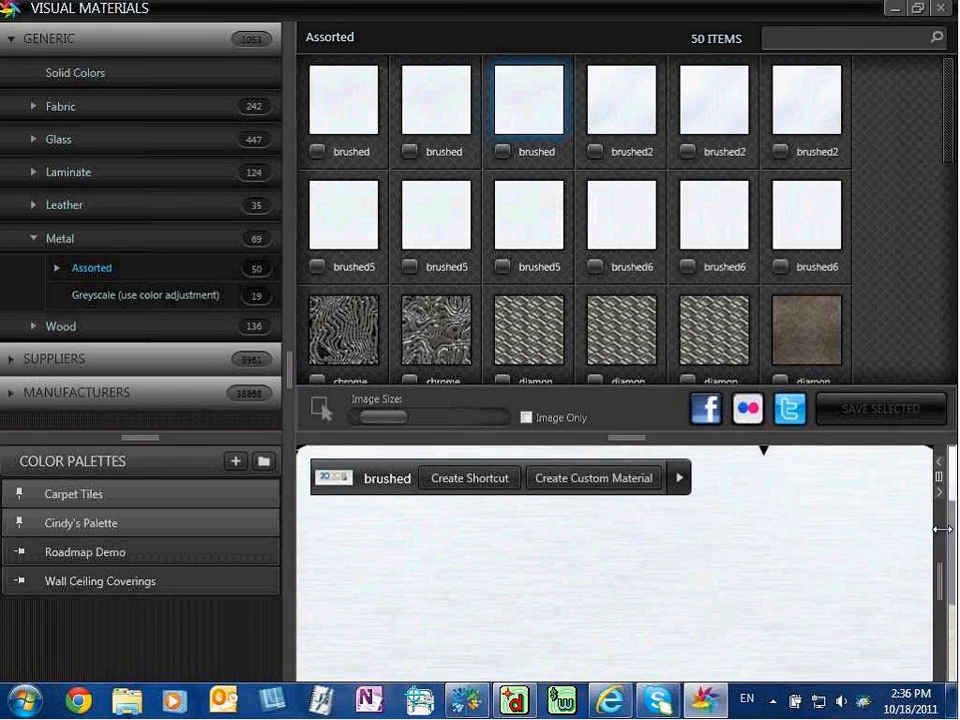
# - Start a custom material from the brushed metal and give it a Rough finish with a Matte coating
pyautogui.click(615, 480)
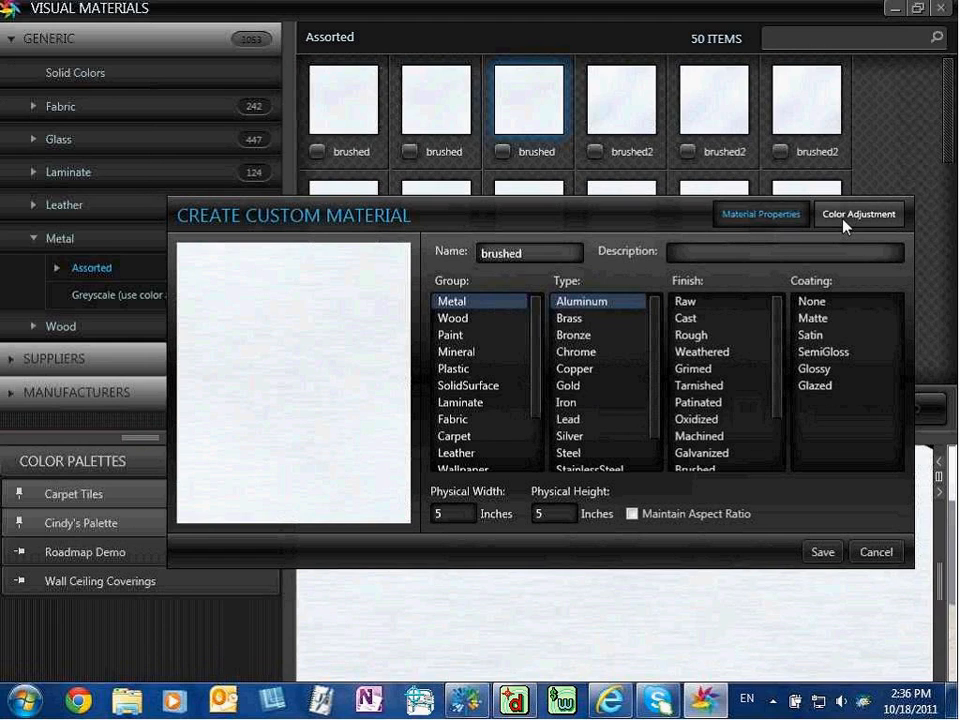
pyautogui.moveTo(778, 343); pyautogui.dragTo(783, 420)
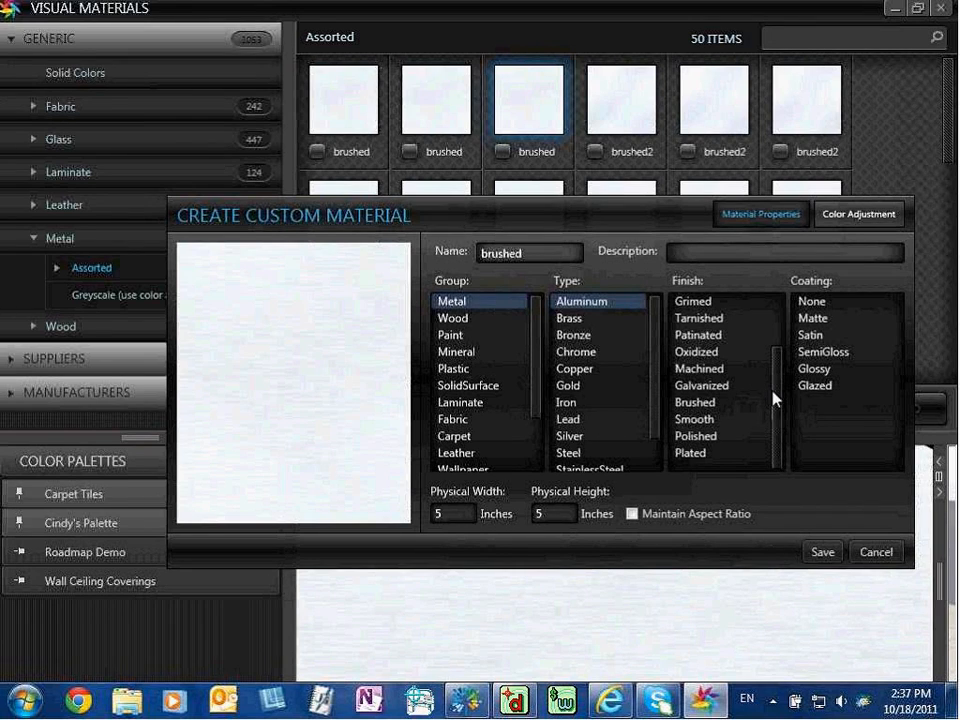
pyautogui.moveTo(780, 400); pyautogui.dragTo(784, 349)
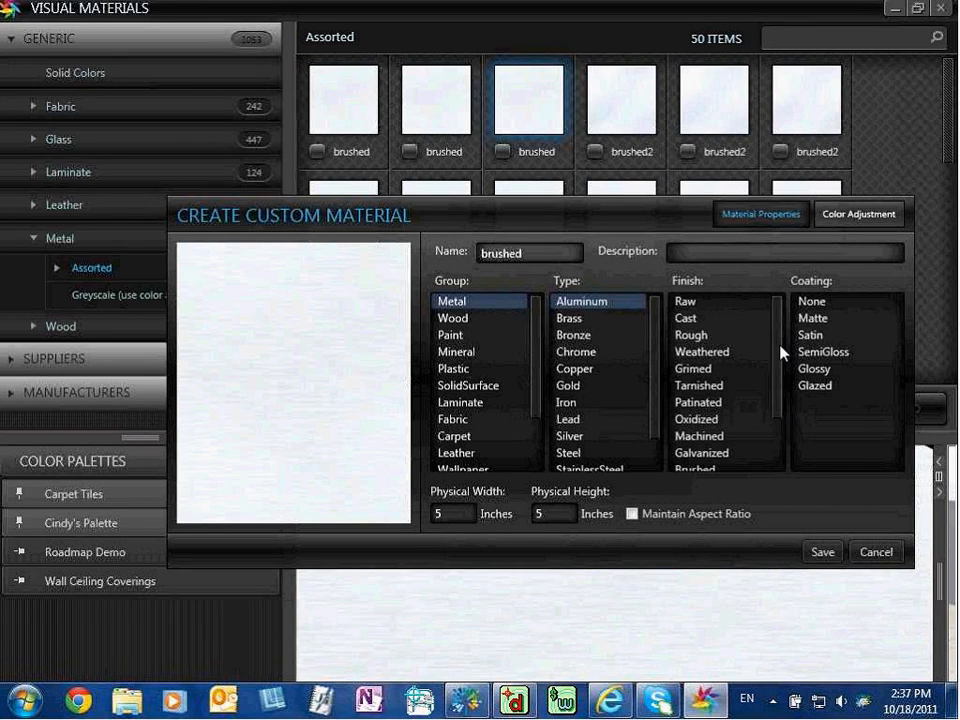
pyautogui.click(685, 303)
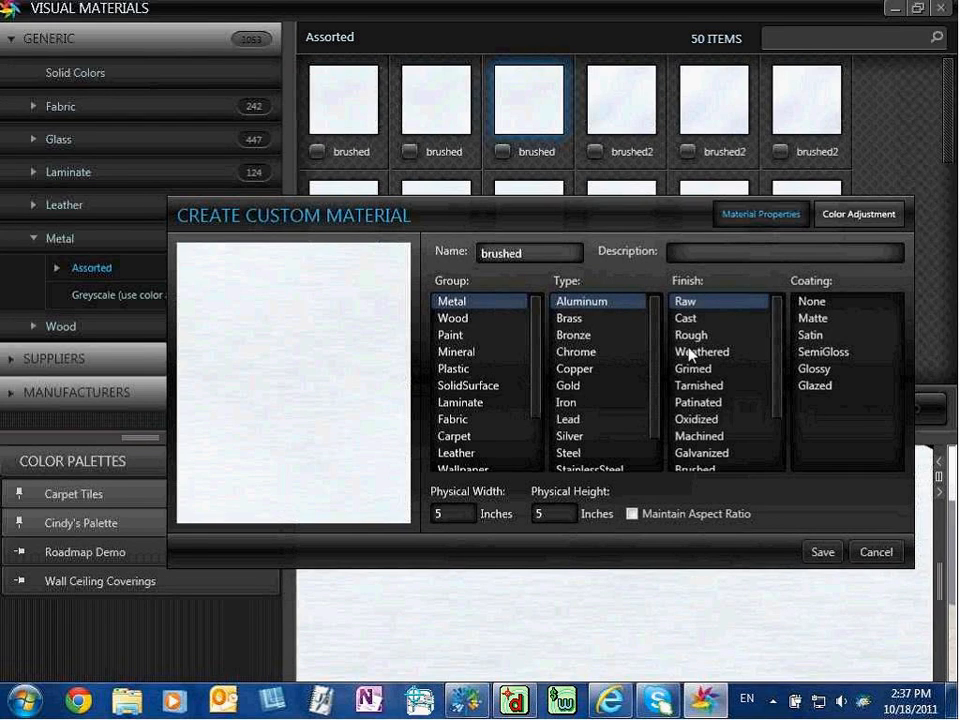
pyautogui.click(690, 335)
pyautogui.click(812, 318)
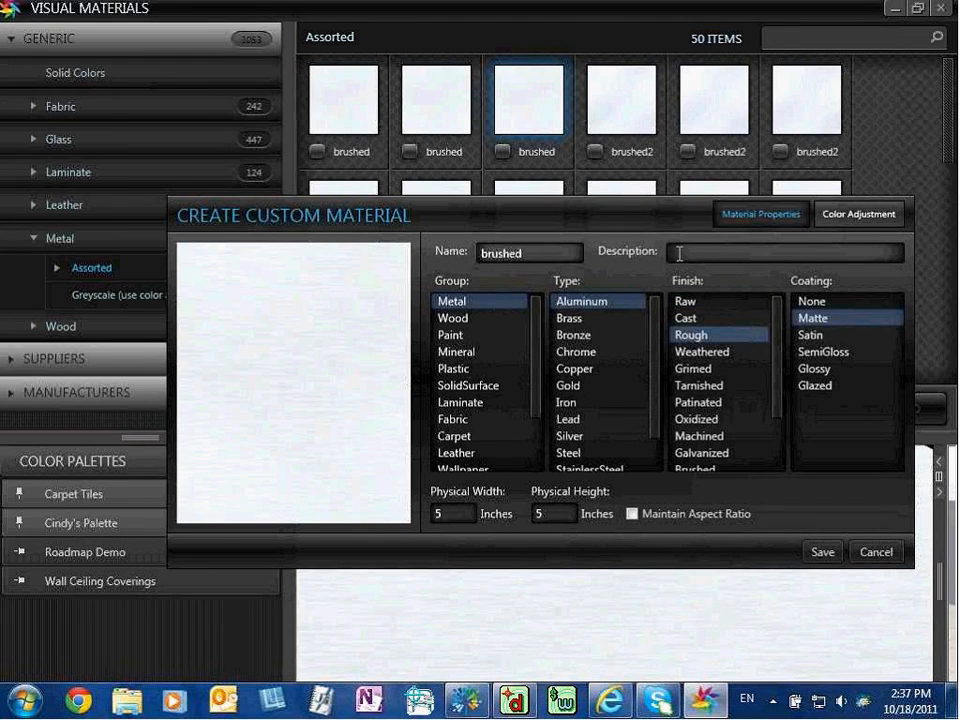
# - Try red and brown tints on the custom material, settle on a muted medium grey and save it to the personal palette
pyautogui.click(850, 216)
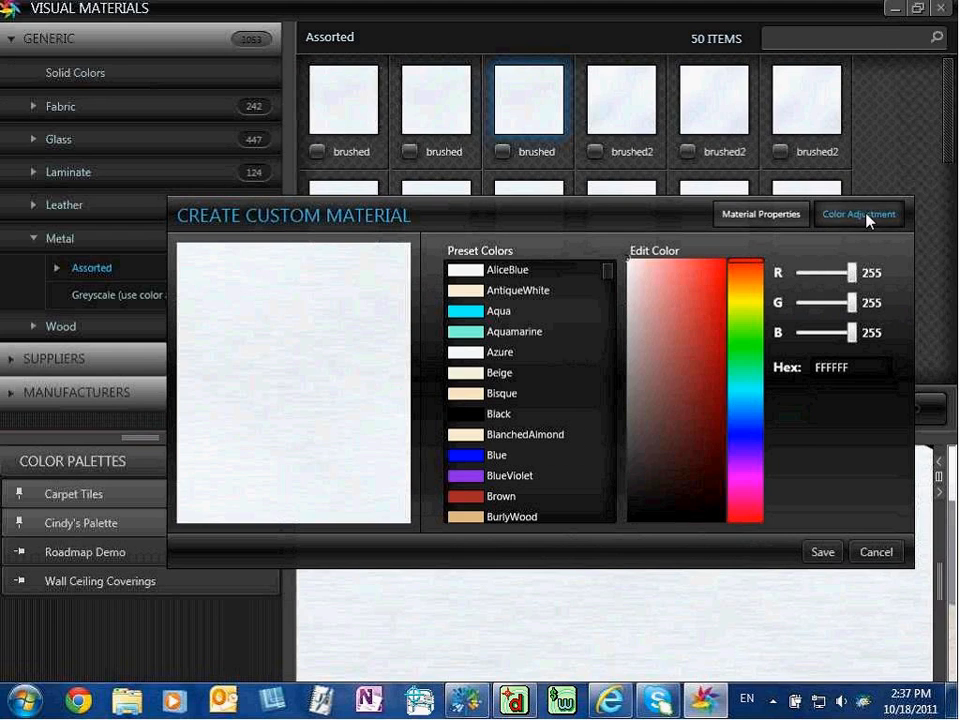
pyautogui.click(705, 288)
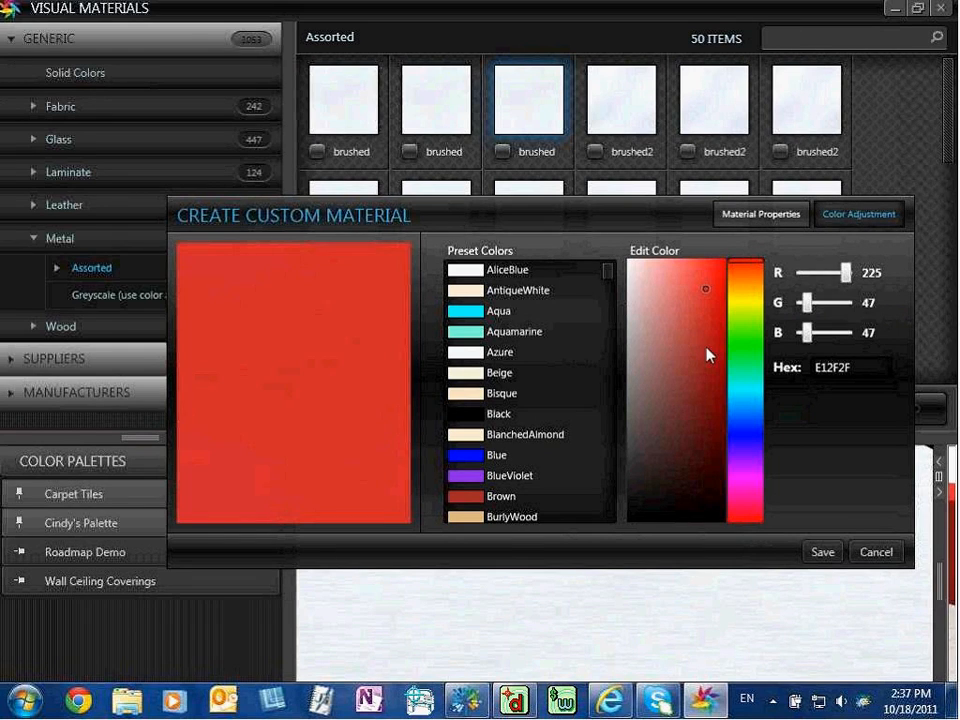
pyautogui.click(486, 500)
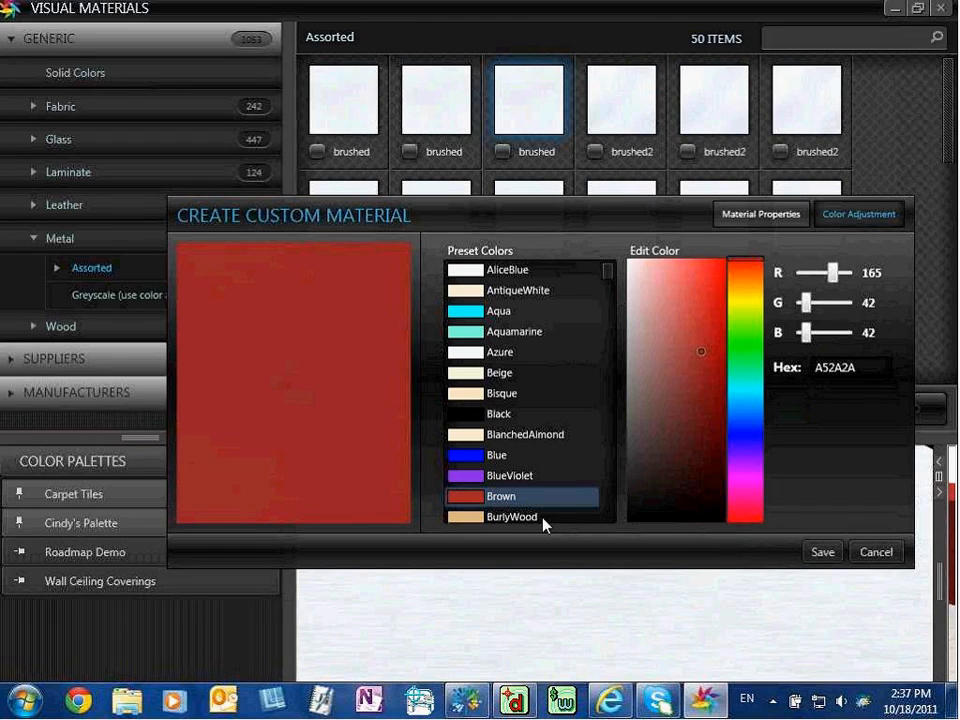
pyautogui.scroll(-2, 611, 281)
pyautogui.click(635, 323)
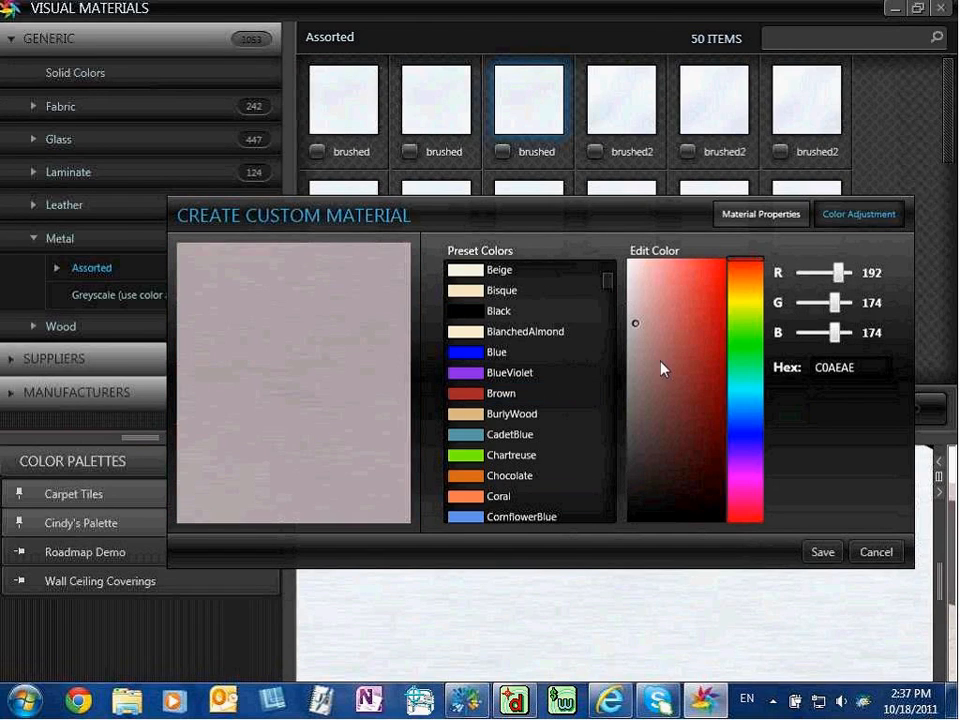
pyautogui.moveTo(635, 324)
pyautogui.mouseDown()
pyautogui.moveTo(633, 374)
pyautogui.moveTo(647, 371)
pyautogui.moveTo(628, 385)
pyautogui.moveTo(634, 378)
pyautogui.mouseUp()
pyautogui.click(821, 552)
pyautogui.click(814, 640)
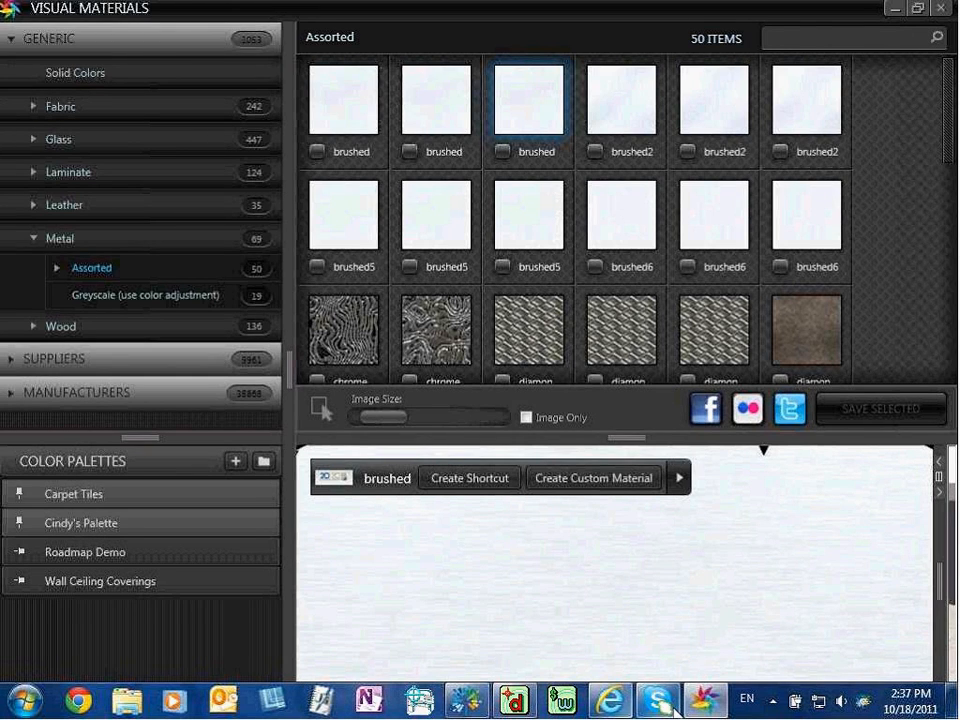
# - Switch to Visual Impression, exit the editor of Animation 1 and return to the scene's materials mode
pyautogui.click(465, 700)
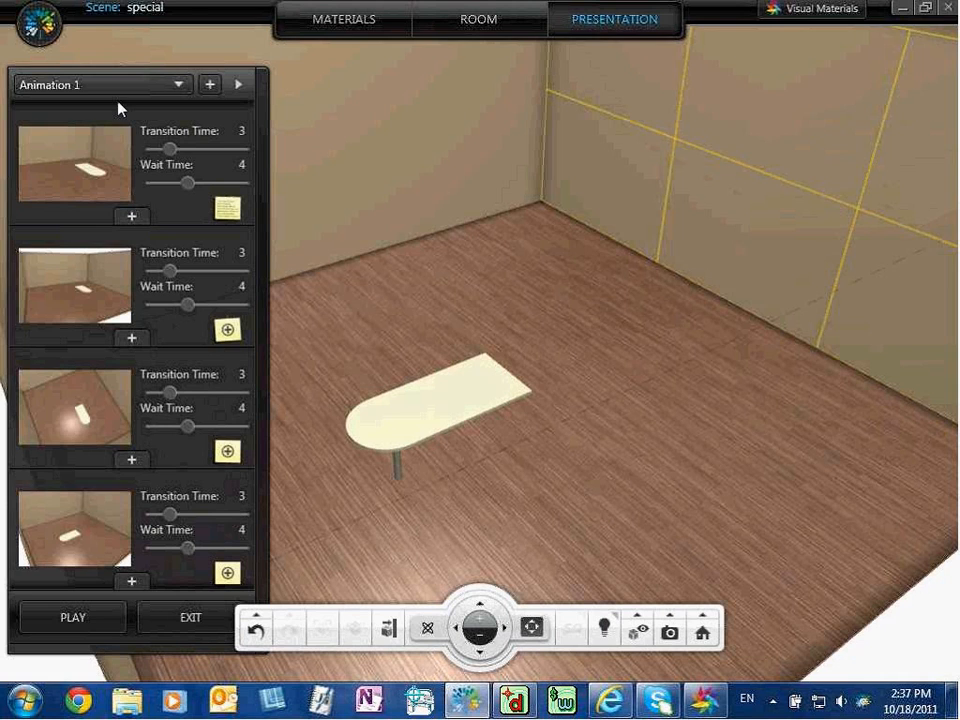
pyautogui.click(238, 84)
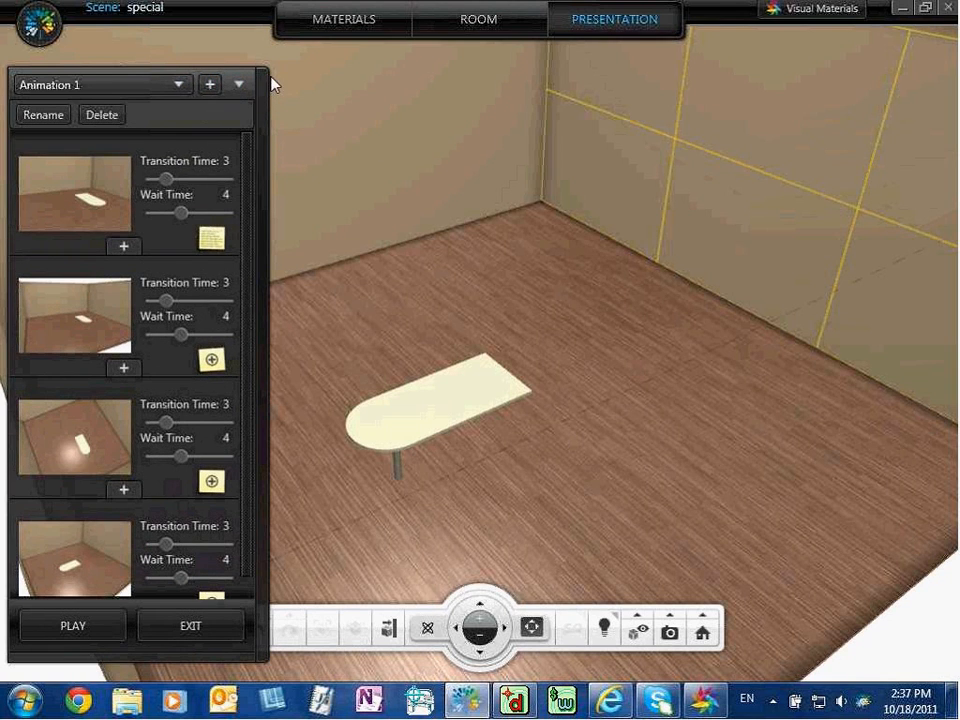
pyautogui.click(192, 638)
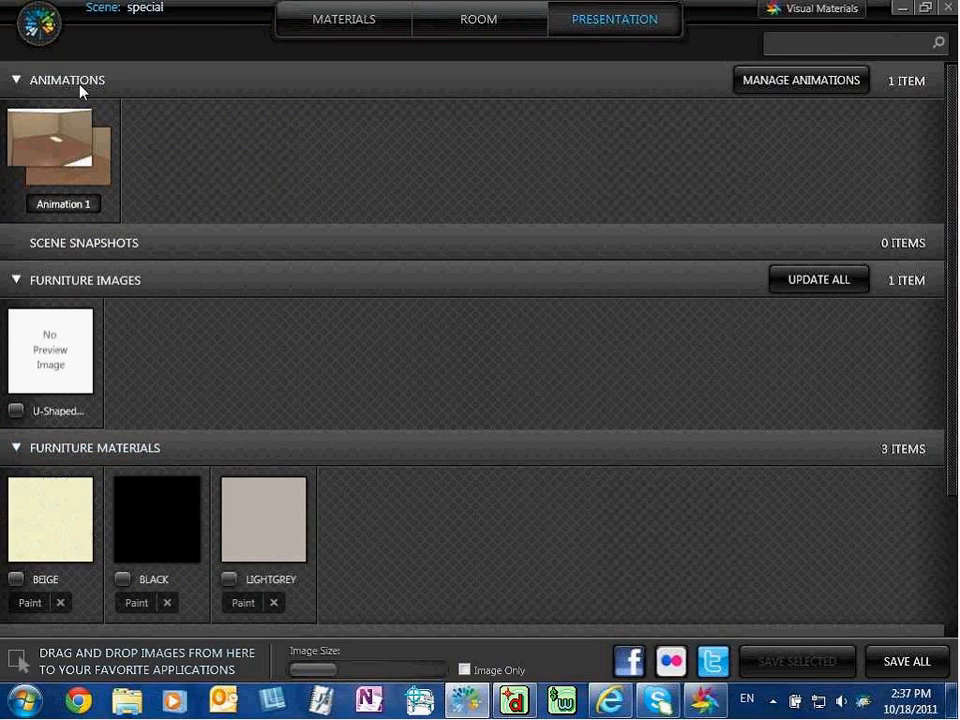
pyautogui.click(323, 26)
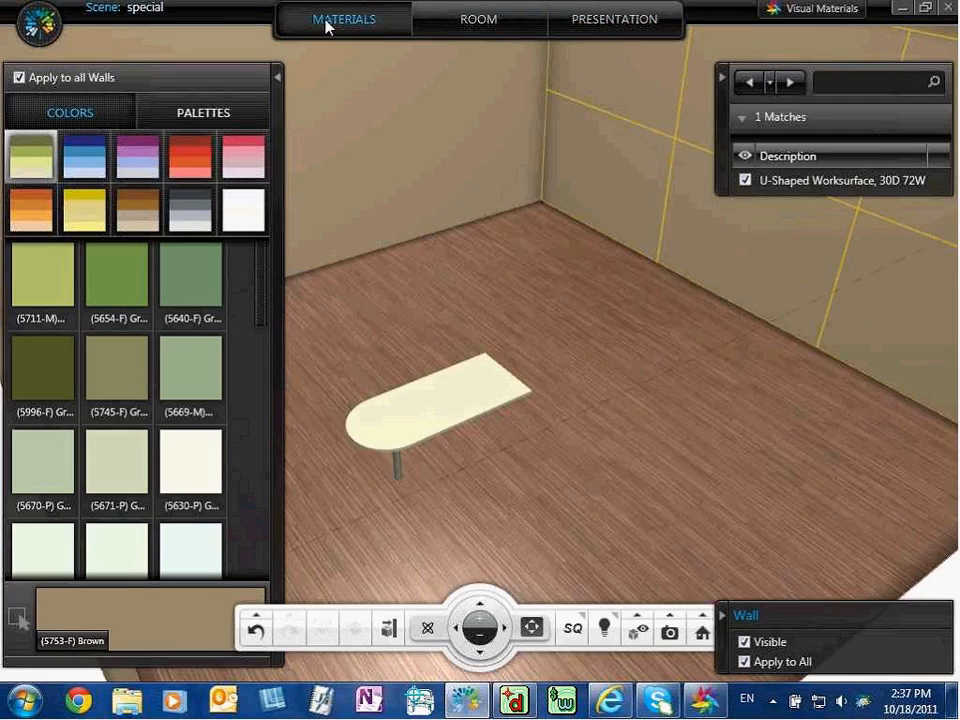
# - Apply the custom grey brushed material from the personal palette to the AFUWS-3-SU layer, the U-shaped worksurface's leg, and show the materials on the item
pyautogui.moveTo(441, 360); pyautogui.dragTo(686, 382)
pyautogui.click(508, 389)
pyautogui.click(459, 628)
pyautogui.click(460, 628)
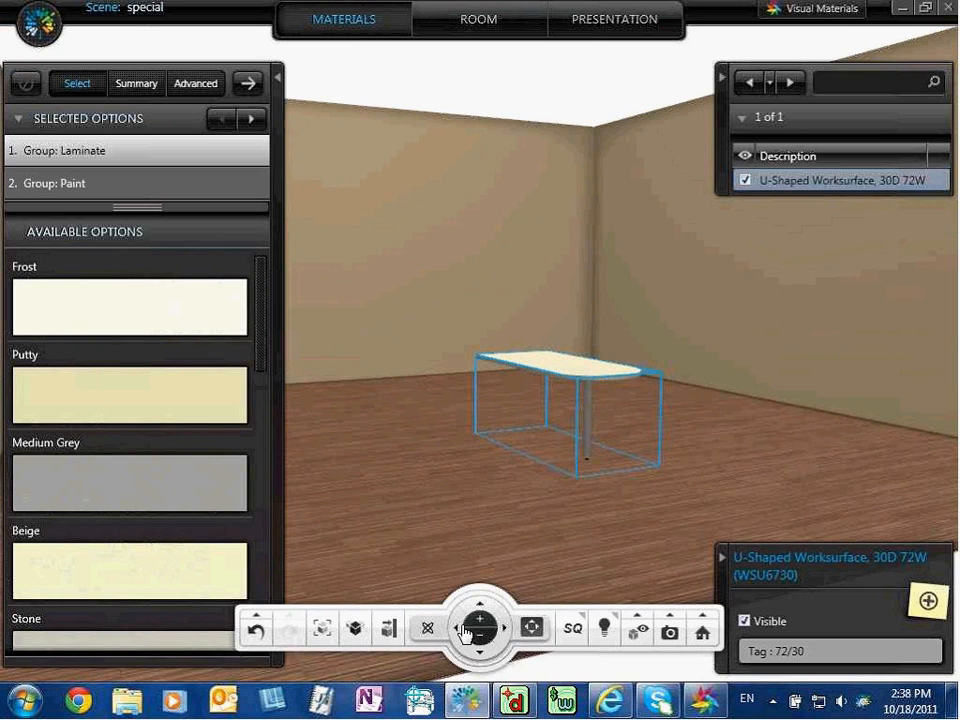
pyautogui.click(479, 620)
pyautogui.click(479, 620)
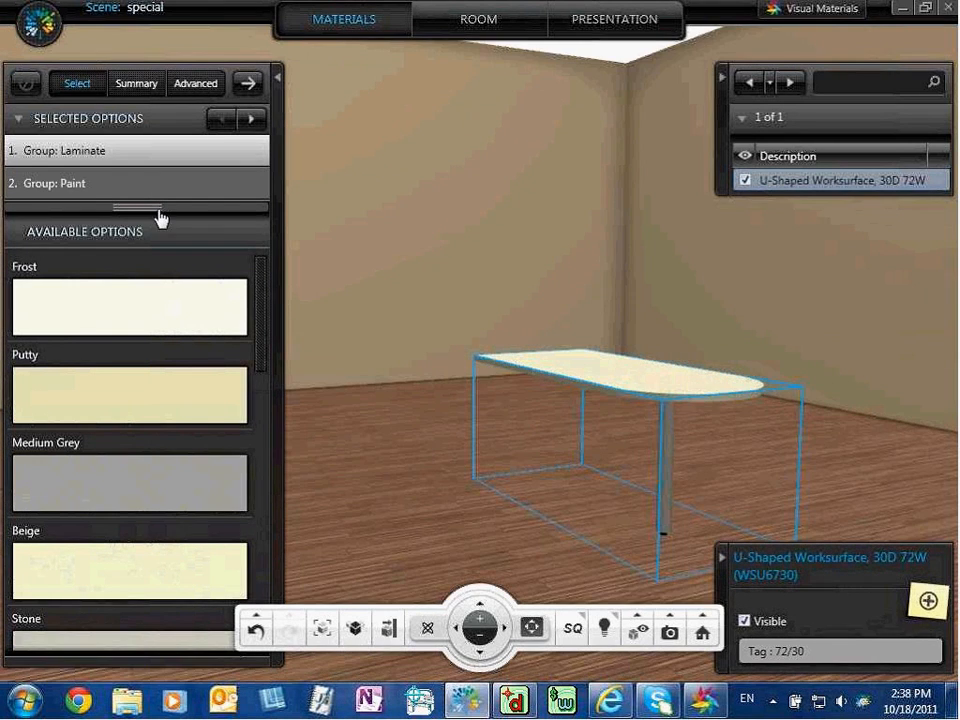
pyautogui.click(215, 87)
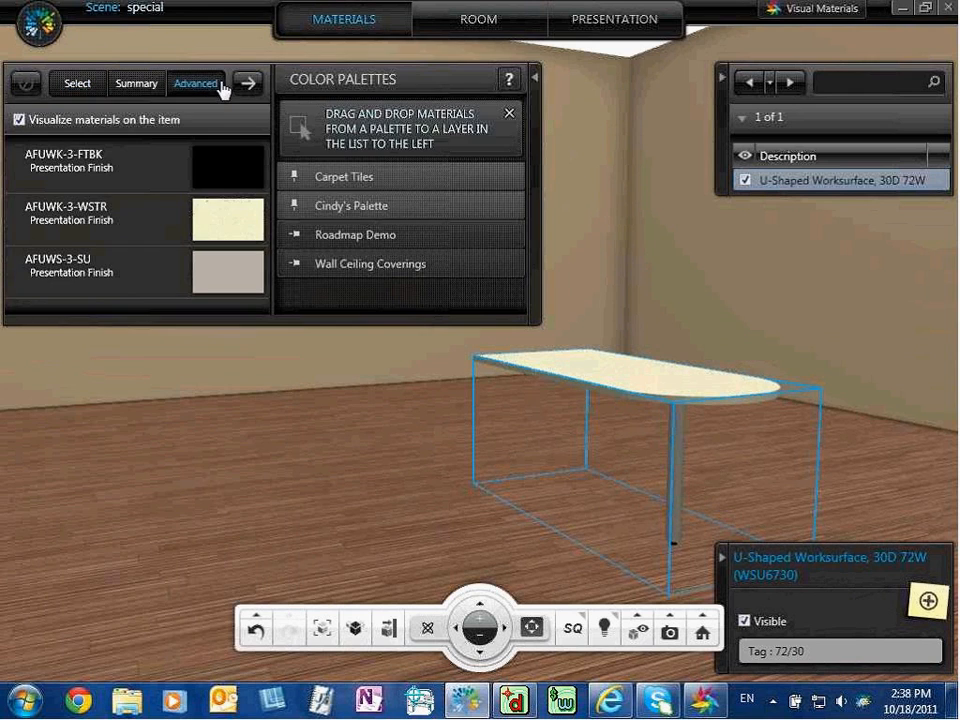
pyautogui.click(420, 205)
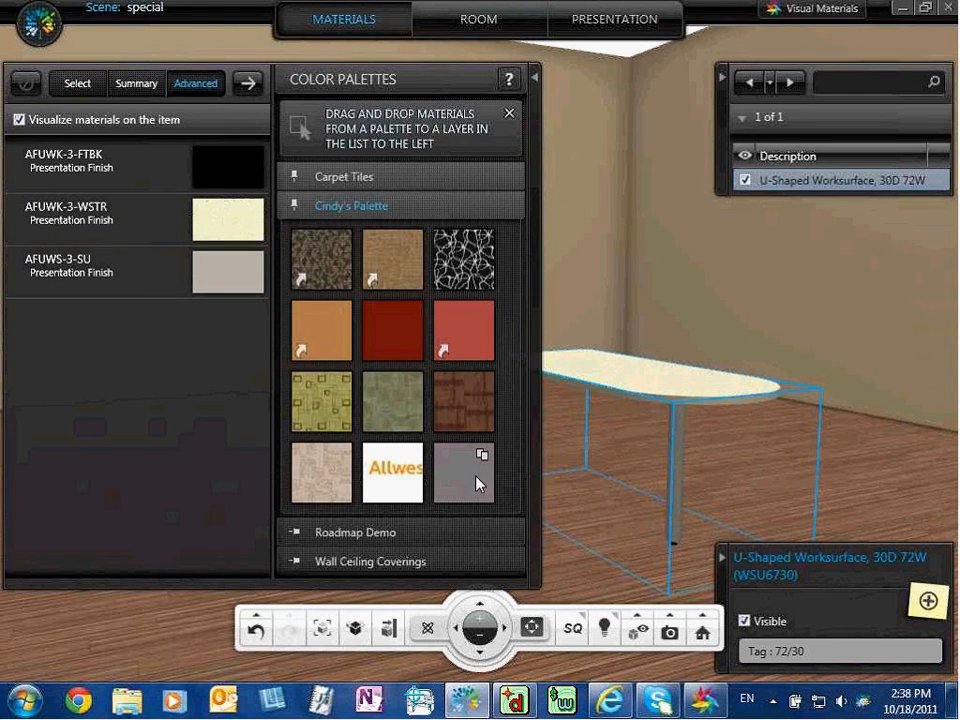
pyautogui.click(18, 120)
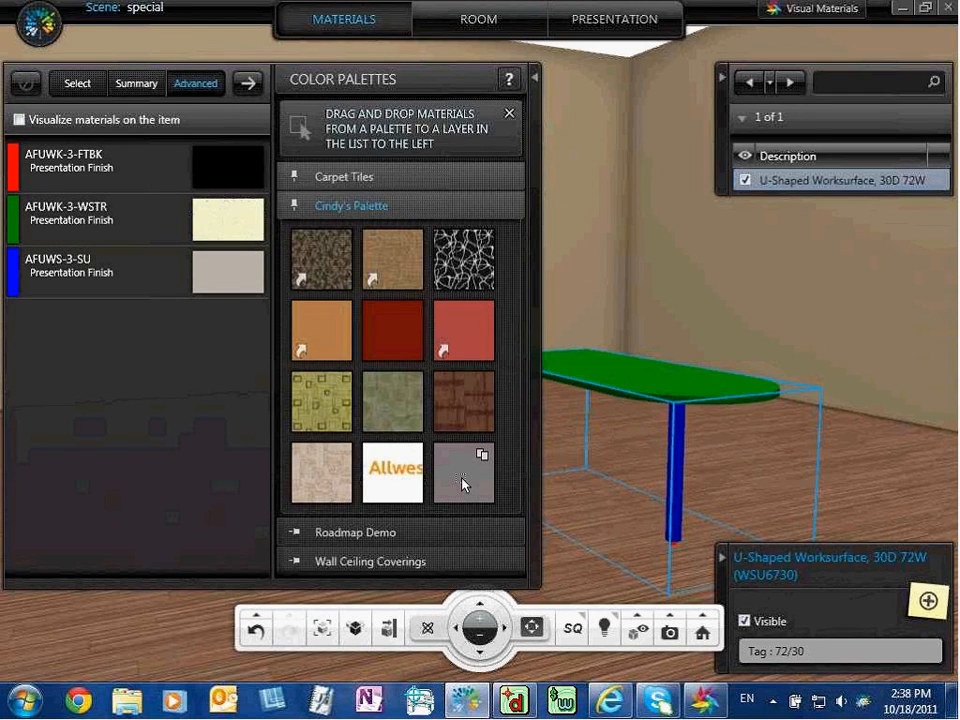
pyautogui.moveTo(463, 485); pyautogui.dragTo(205, 278)
pyautogui.click(18, 120)
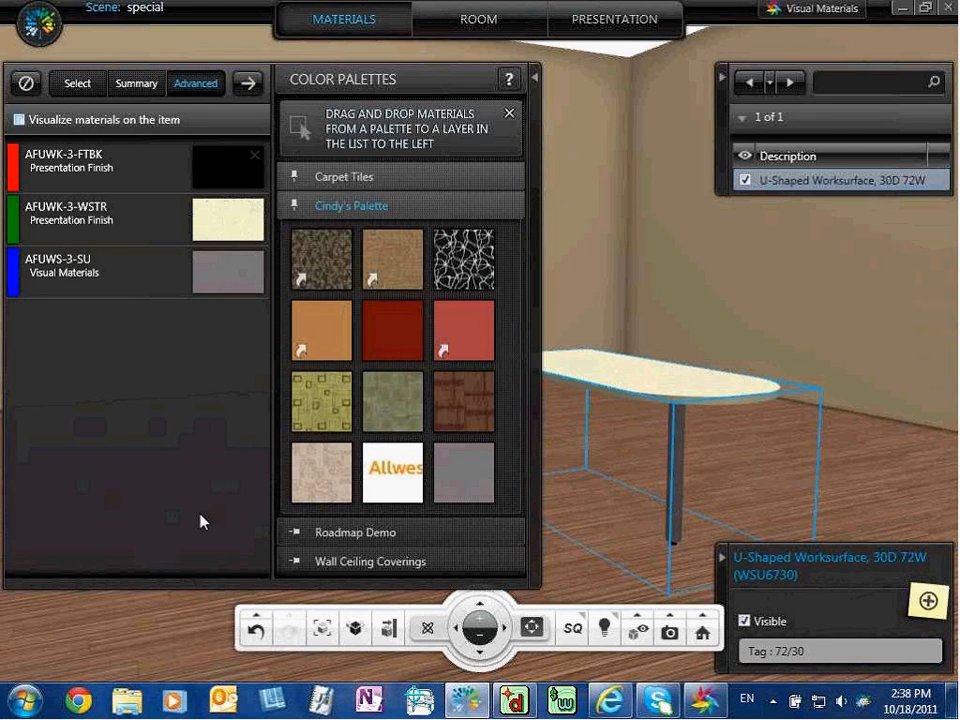
# - Hide the materials panel, render the scene in HQ+ quality and inspect the worksurface and its leg from a closer, lower angle
pyautogui.moveTo(722, 478); pyautogui.dragTo(643, 530, button='middle')
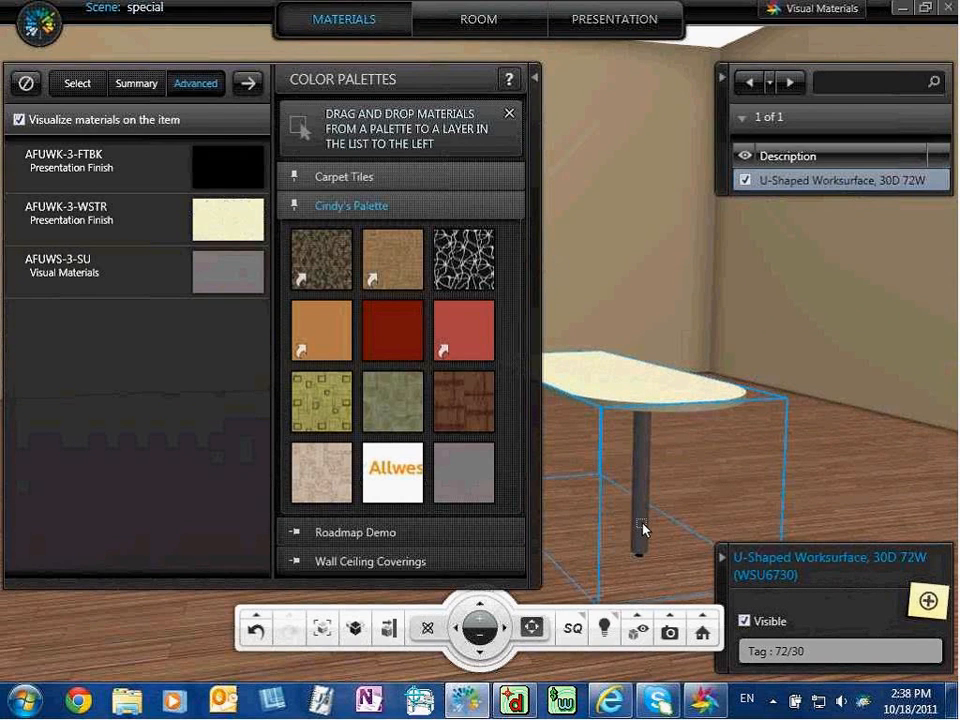
pyautogui.click(540, 82)
pyautogui.click(572, 627)
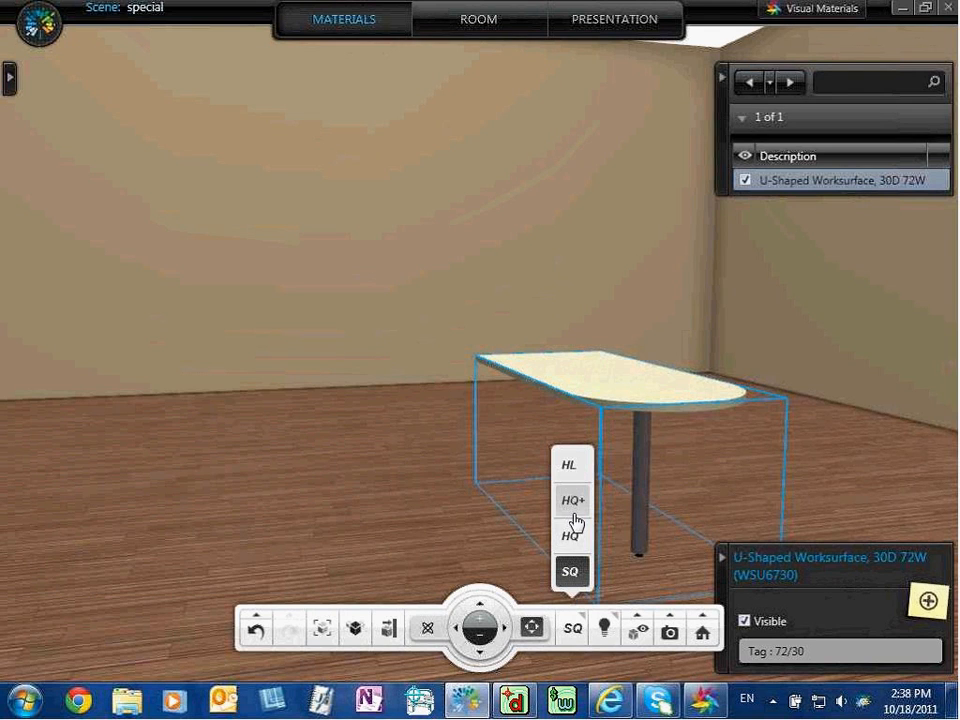
pyautogui.click(573, 500)
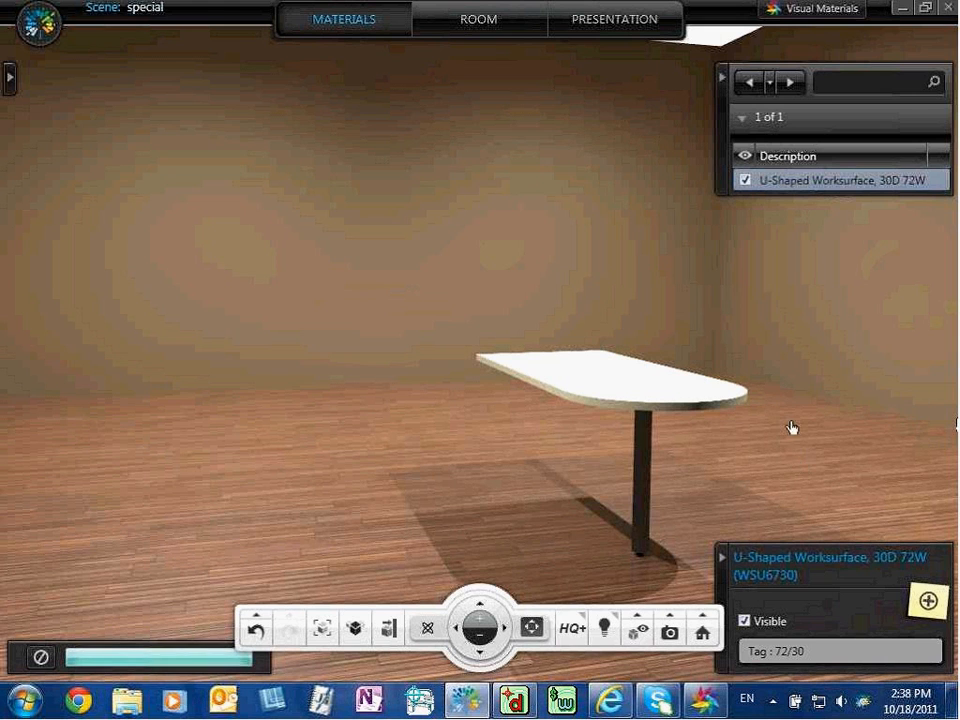
pyautogui.moveTo(812, 461); pyautogui.dragTo(528, 488)
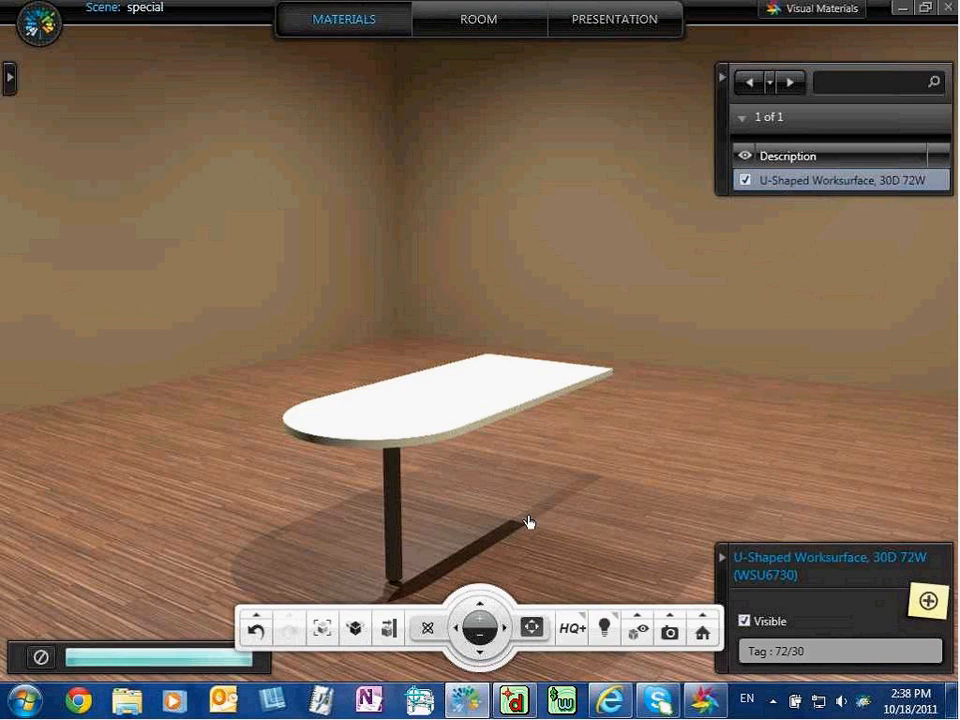
pyautogui.click(496, 626)
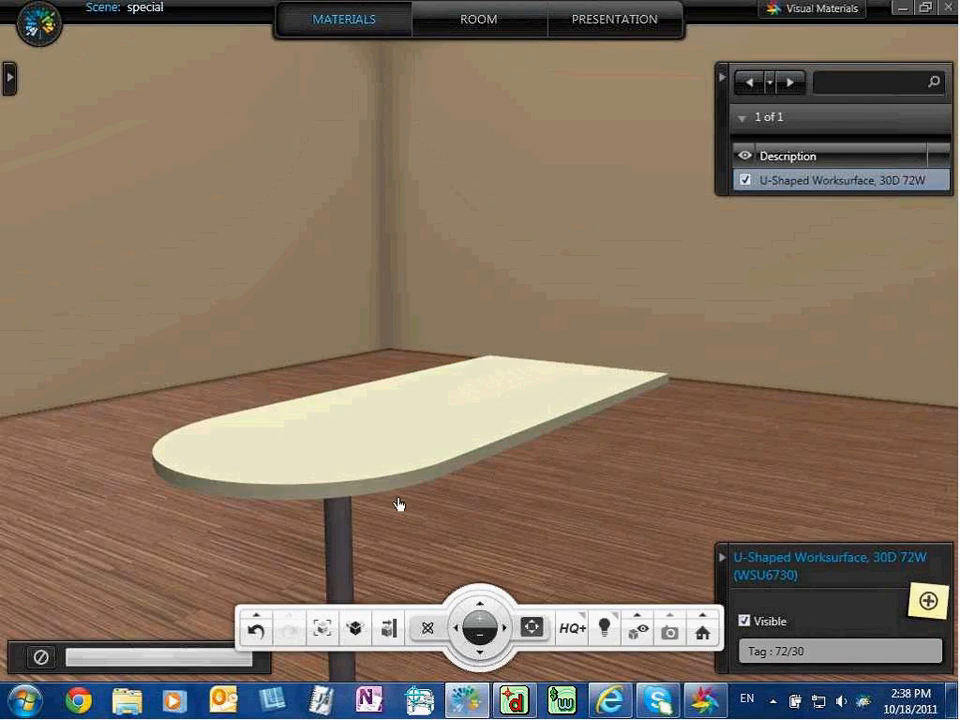
pyautogui.moveTo(399, 504); pyautogui.dragTo(420, 489)
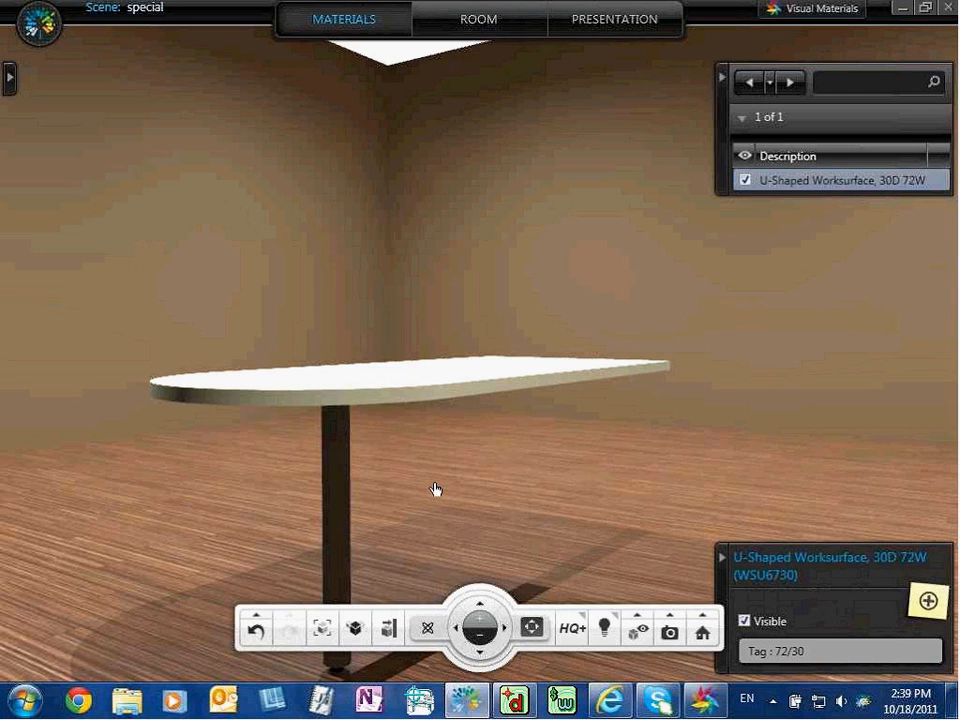
# - Hide the item description and item list panels and view the HQ+ rendering of the whole worksurface from its long side
pyautogui.click(723, 558)
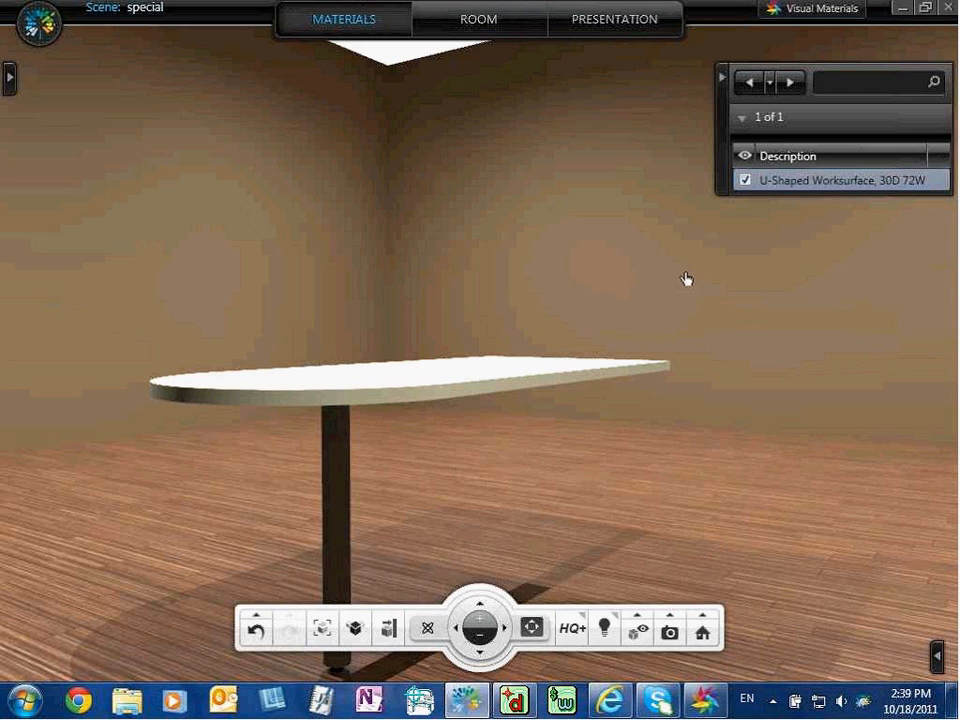
pyautogui.click(721, 83)
pyautogui.moveTo(576, 165); pyautogui.dragTo(468, 521)
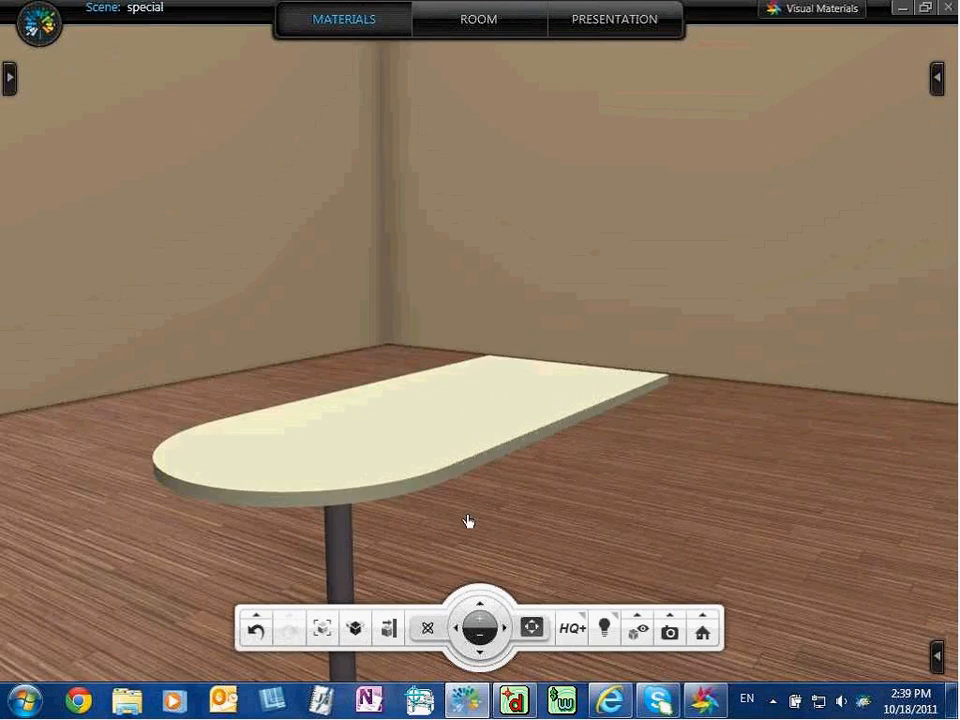
pyautogui.moveTo(343, 549); pyautogui.dragTo(266, 568)
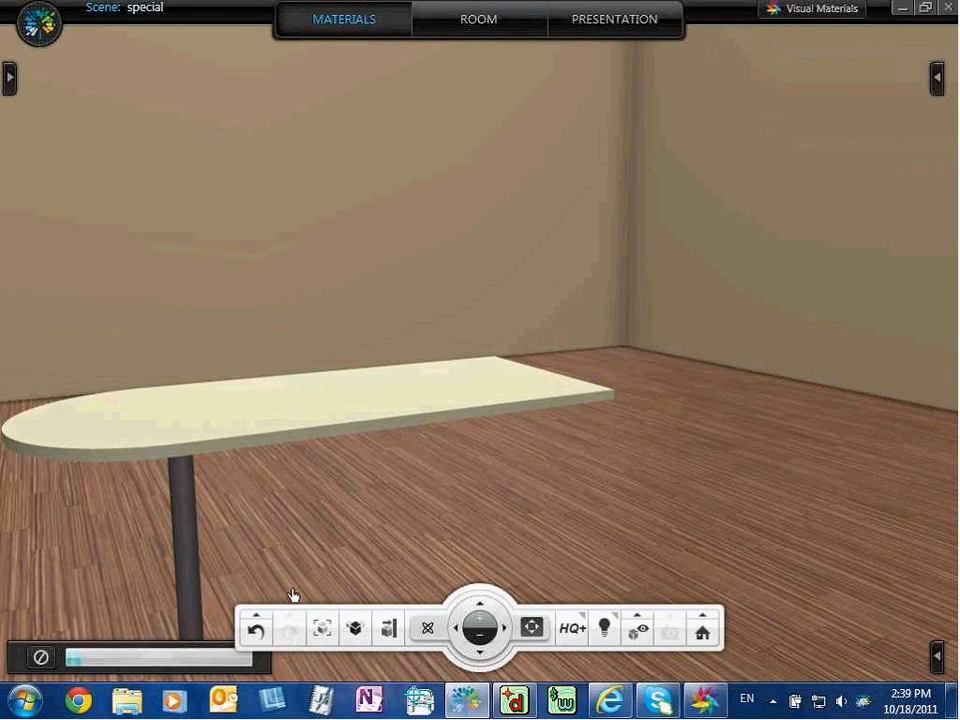
pyautogui.click(481, 638)
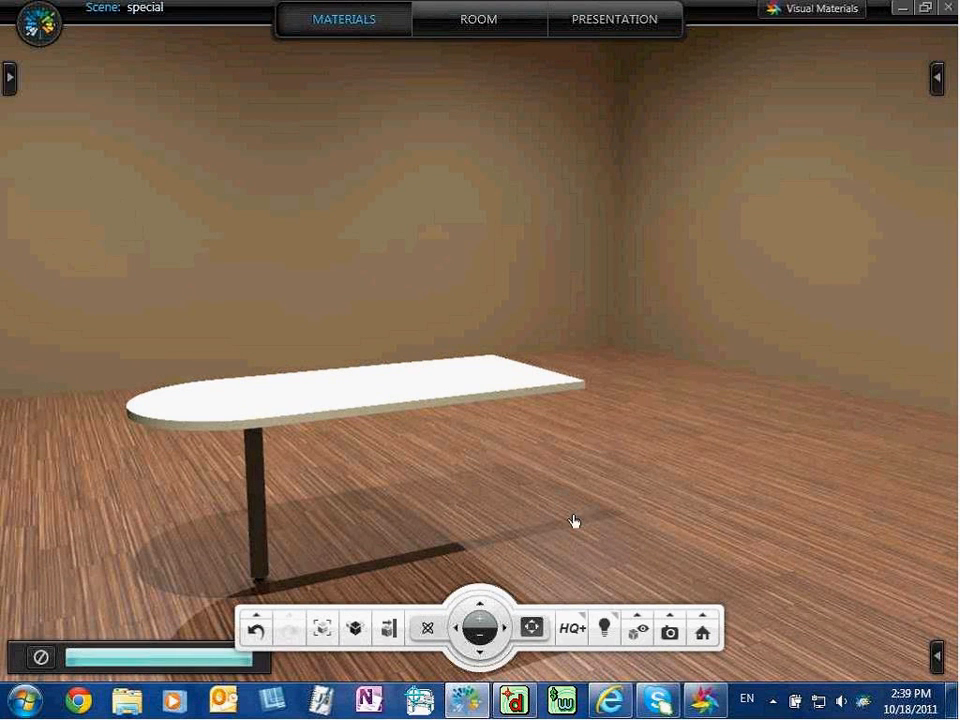
# - Switch the rendering quality to HQ and raise the HQ Light Intensity to 89%
pyautogui.click(575, 633)
pyautogui.click(606, 627)
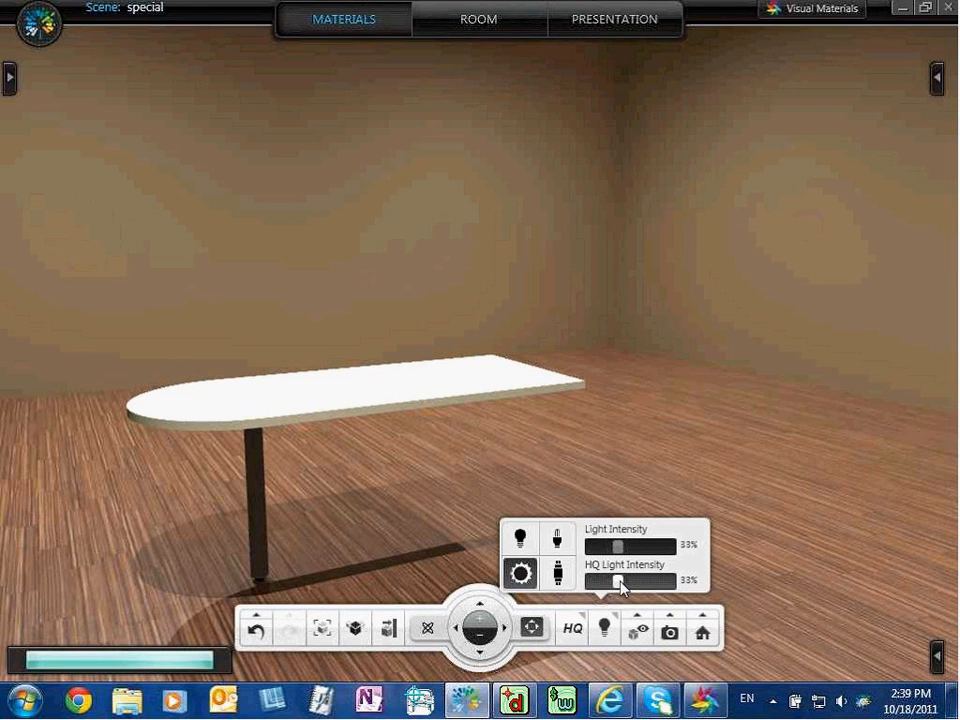
pyautogui.moveTo(619, 581); pyautogui.dragTo(663, 581)
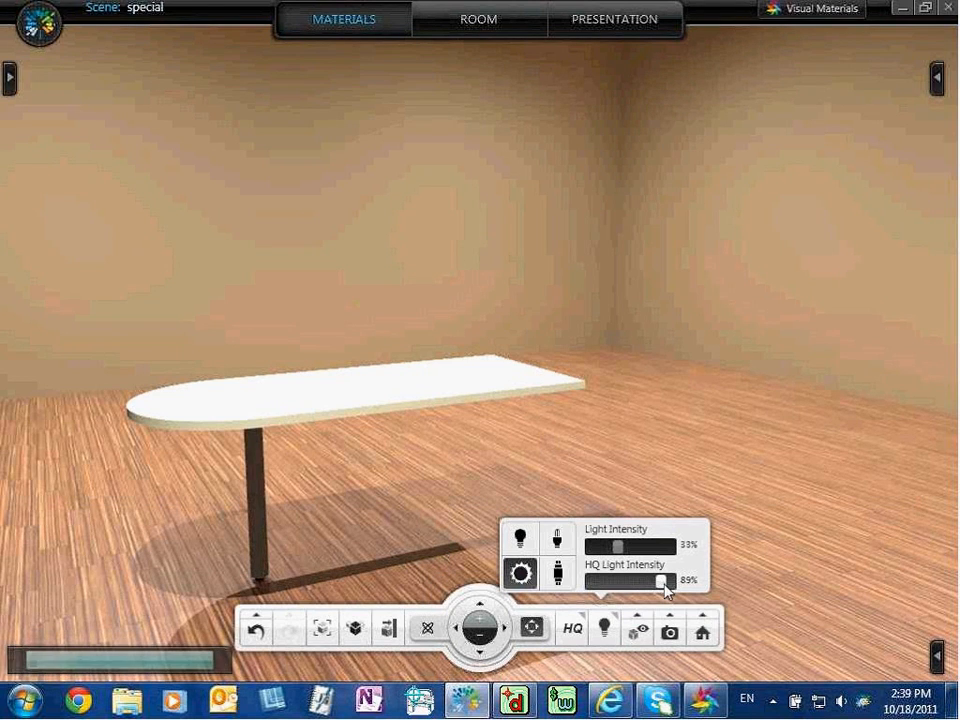
# - Lower the HQ Light Intensity to 19% and switch the scene's lighting simulation to the light bulb type
pyautogui.moveTo(659, 581); pyautogui.dragTo(611, 596)
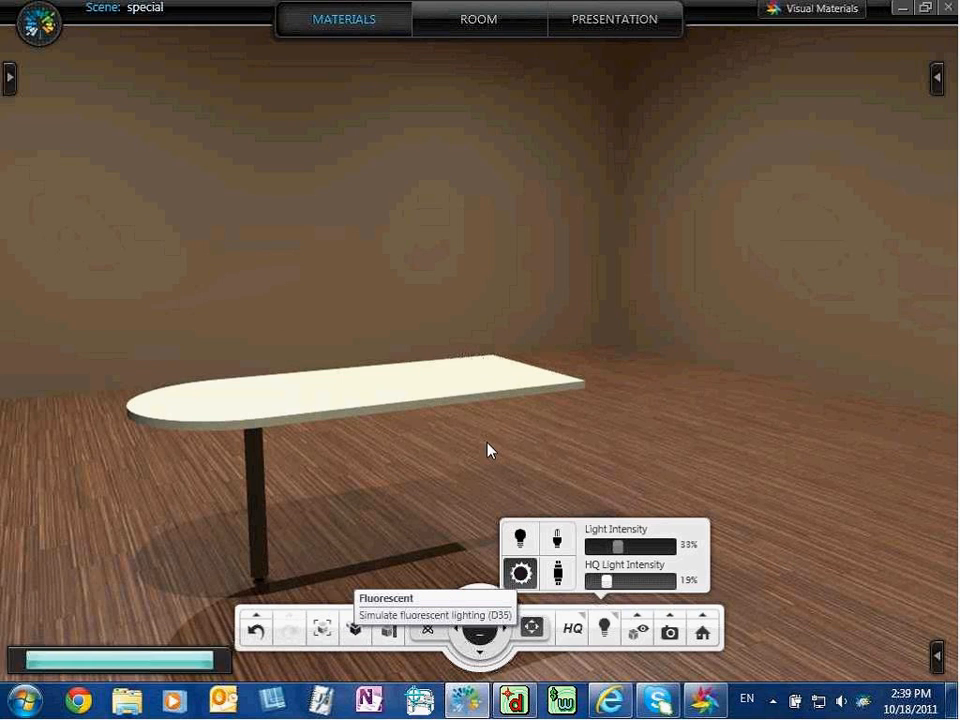
pyautogui.click(519, 540)
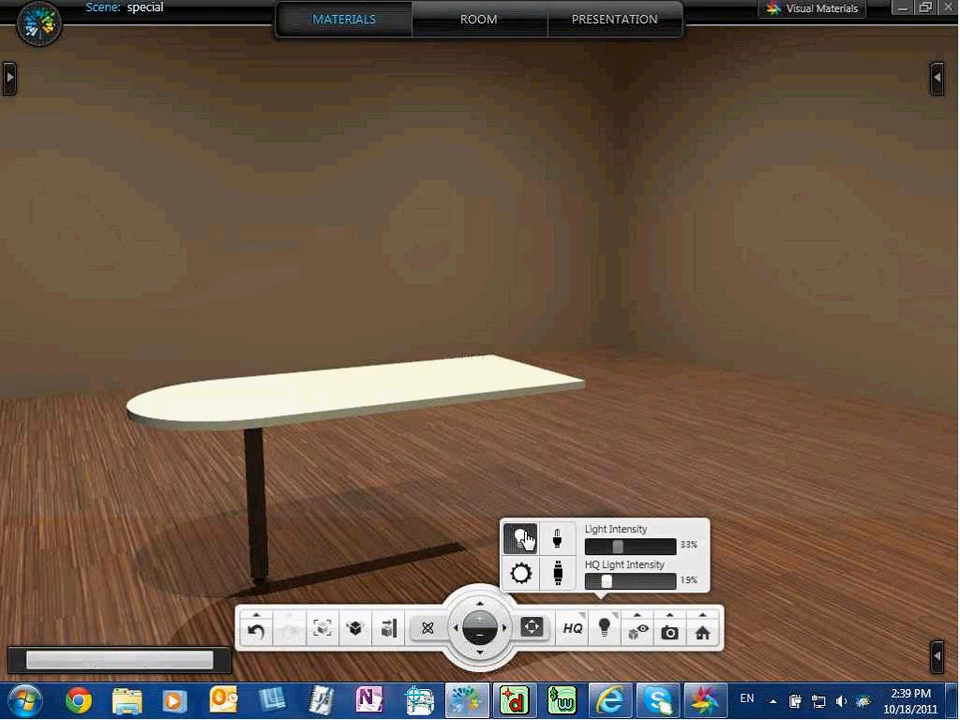
pyautogui.click(845, 308)
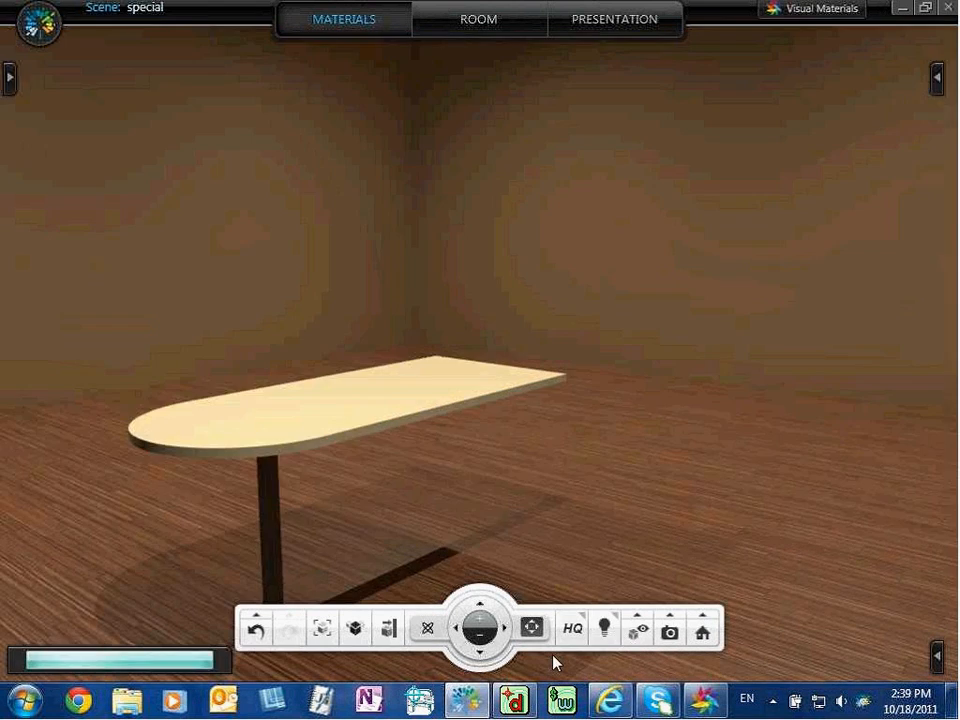
# - Try the fluorescent bulb type for the scene's lighting simulation and set it to the sun-shaped ring type
pyautogui.click(604, 628)
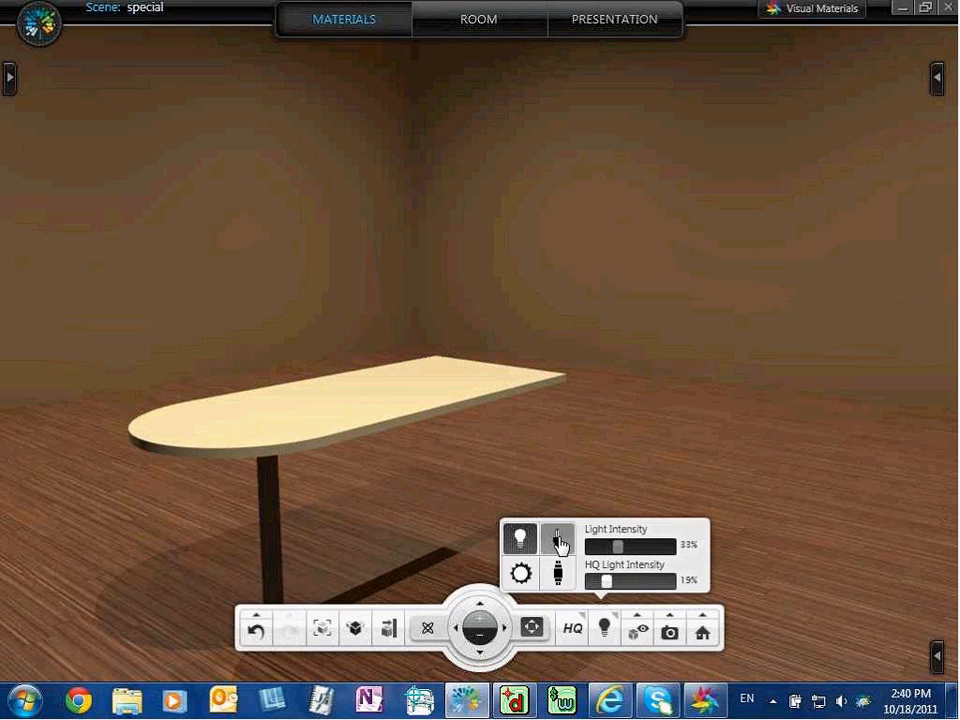
pyautogui.click(559, 544)
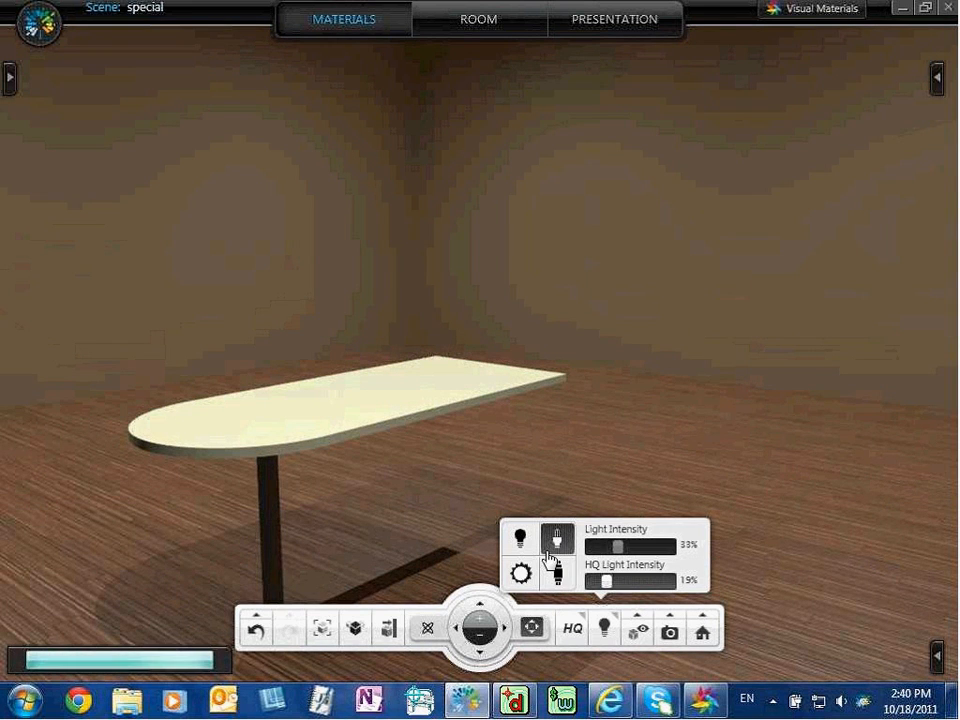
pyautogui.click(521, 574)
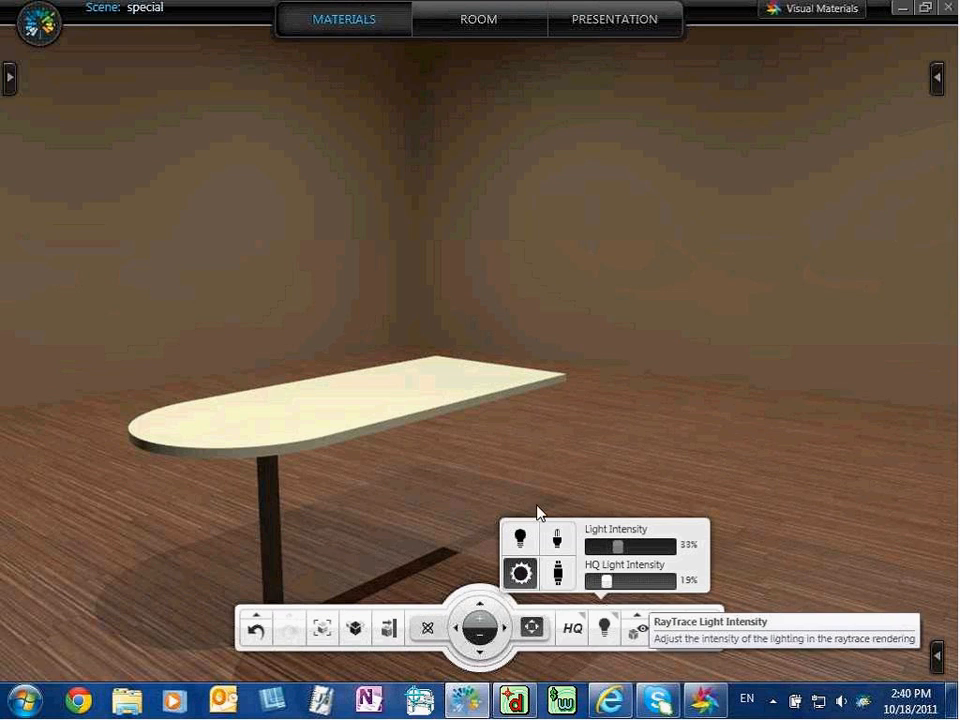
# - Switch to room editing, browse the available light fixtures and view the worksurface in the room without the catalogue panel
pyautogui.click(478, 19)
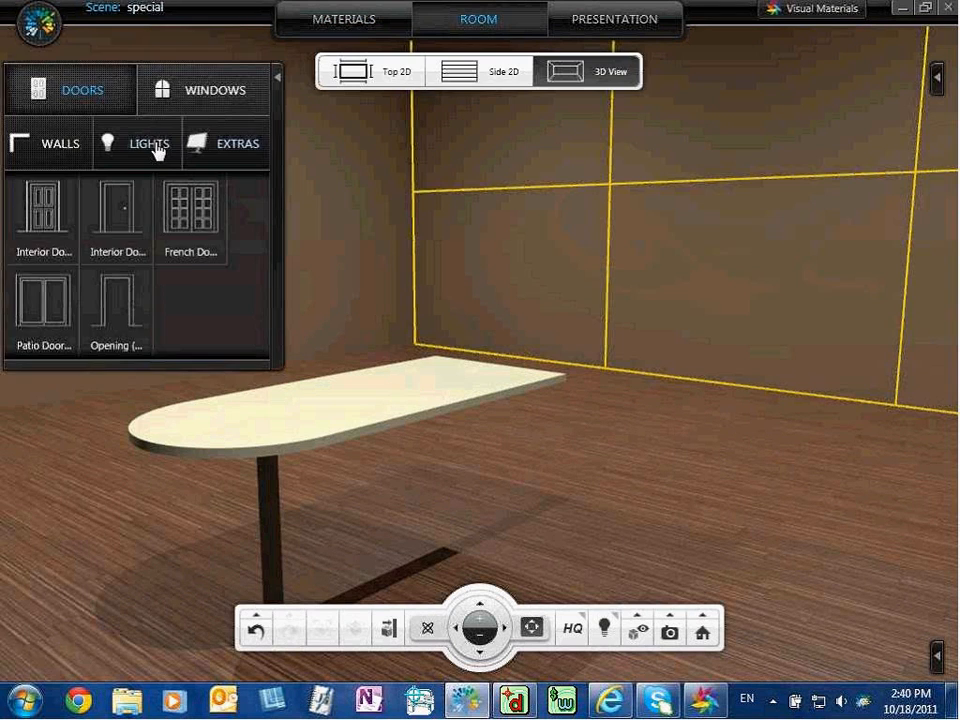
pyautogui.click(150, 143)
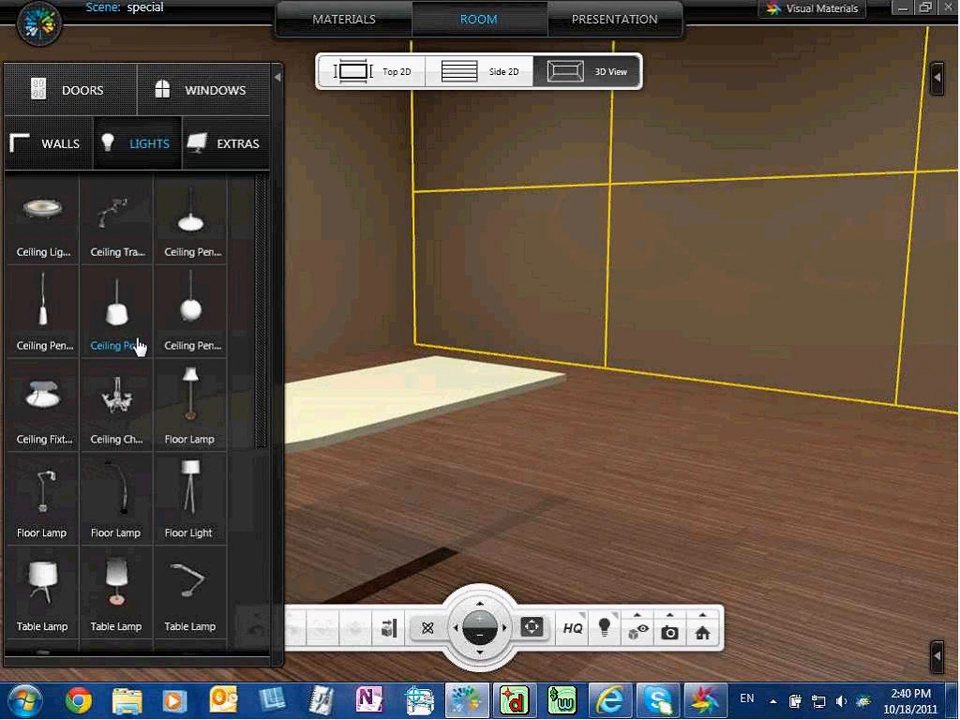
pyautogui.moveTo(137, 343); pyautogui.dragTo(649, 447)
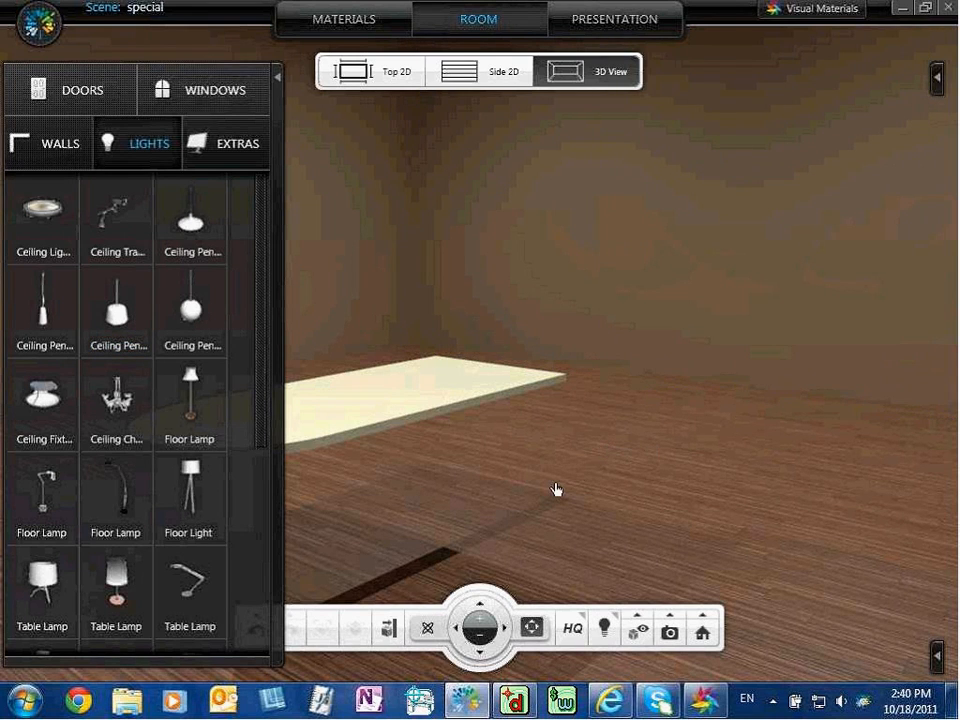
pyautogui.click(277, 76)
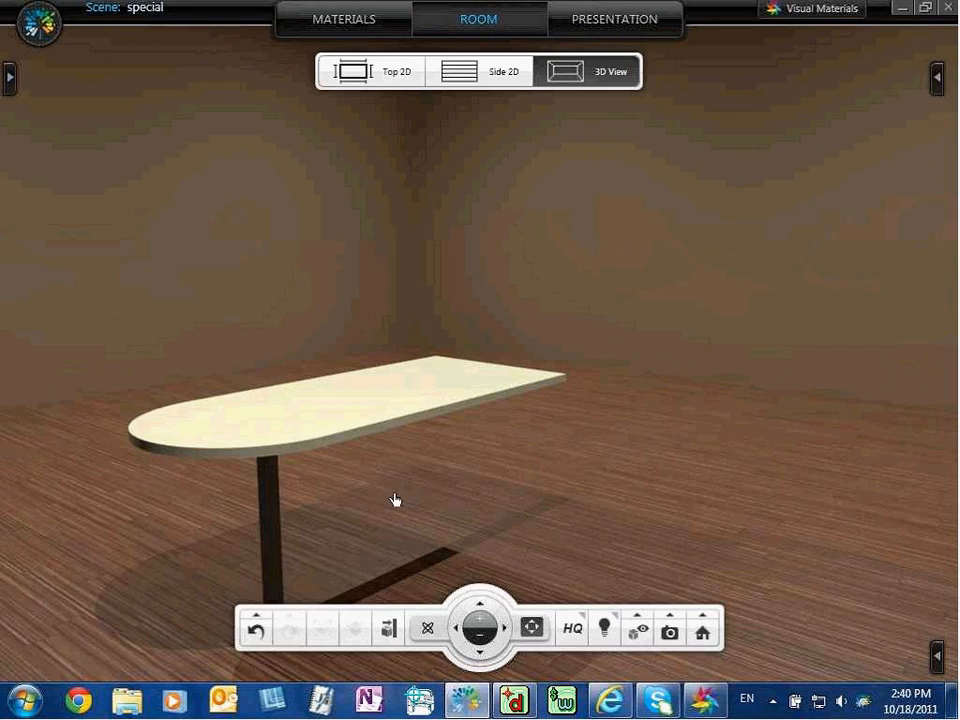
pyautogui.moveTo(401, 504); pyautogui.dragTo(350, 557)
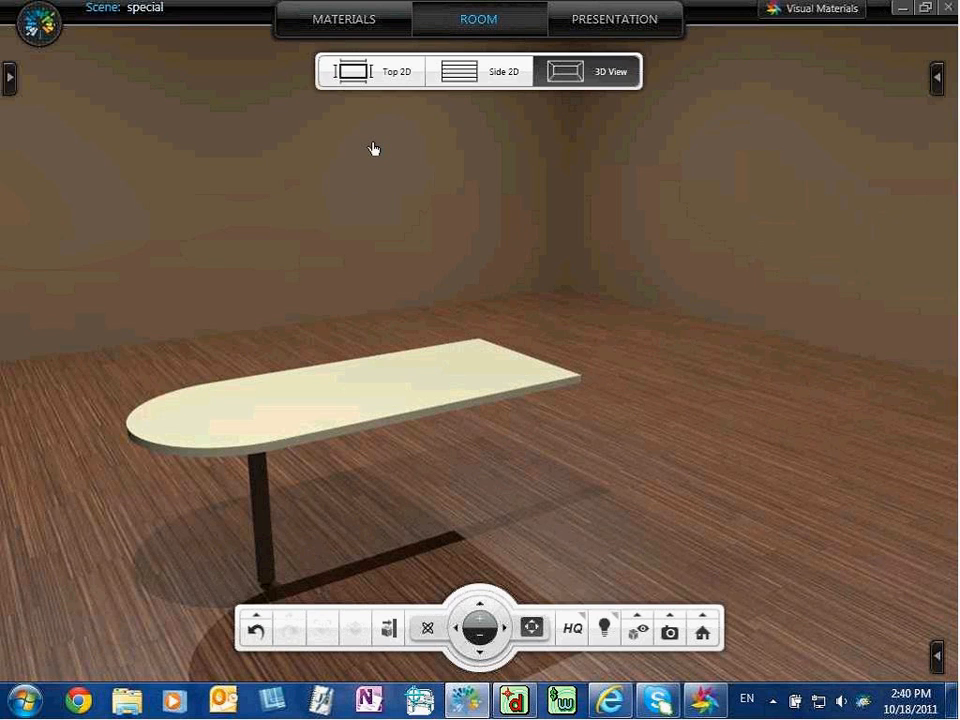
# - Show the room in the Top 2D view and add a clear window to wall A
pyautogui.click(467, 45)
pyautogui.click(471, 39)
pyautogui.click(386, 74)
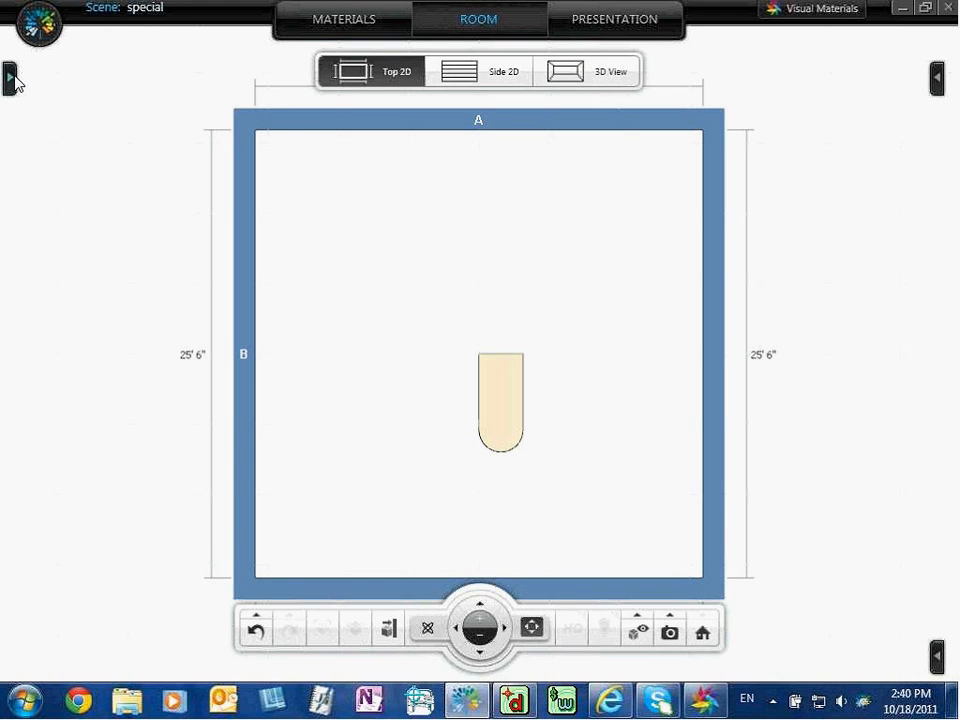
pyautogui.click(10, 74)
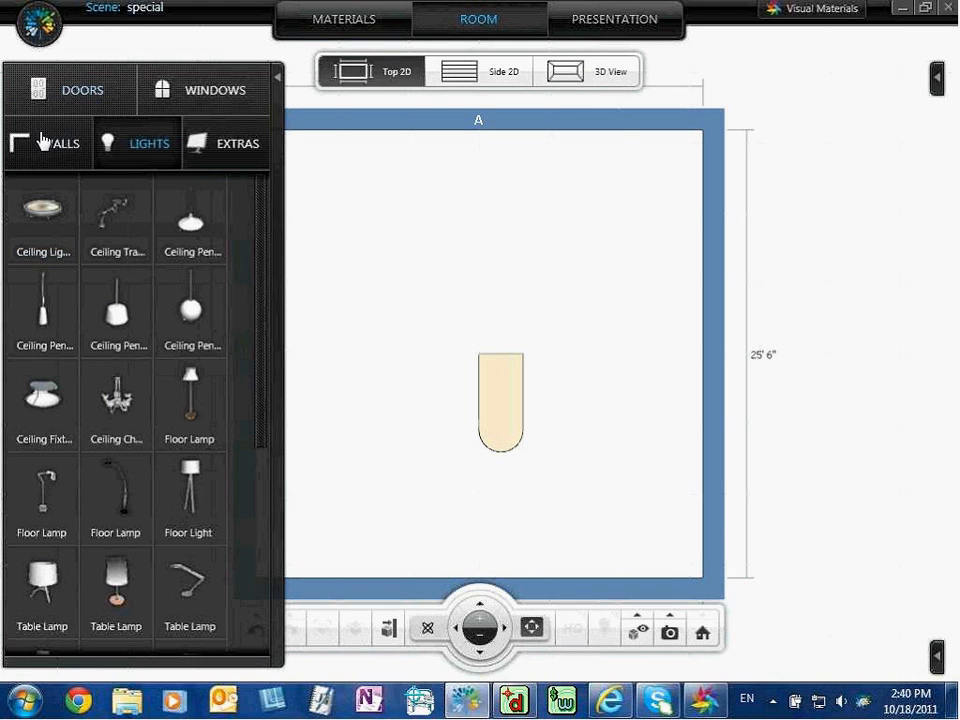
pyautogui.click(185, 95)
pyautogui.click(44, 205)
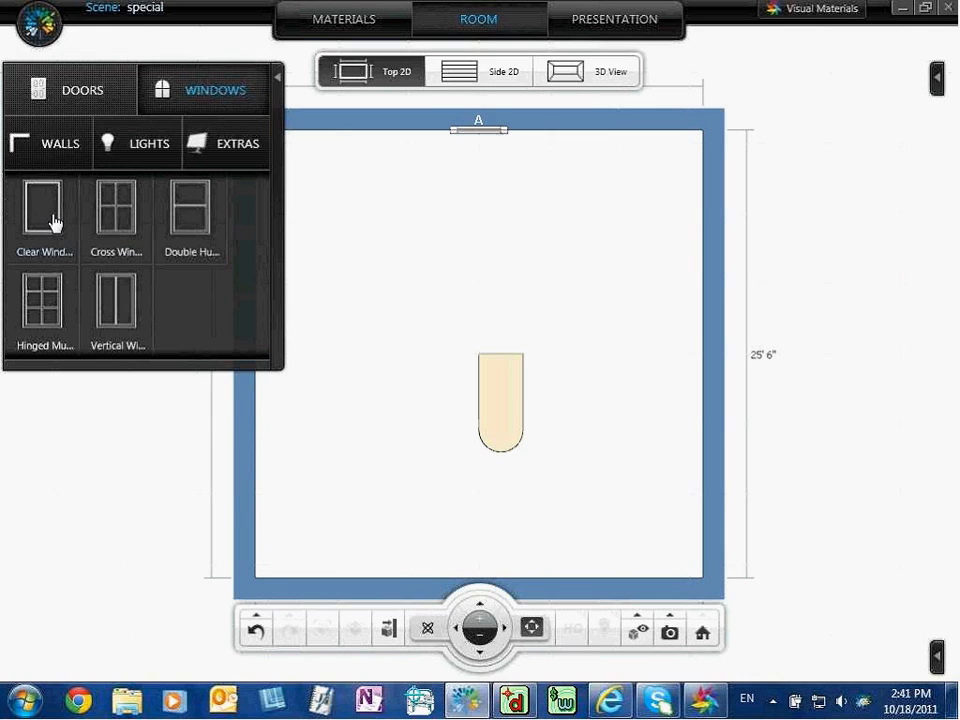
pyautogui.click(279, 78)
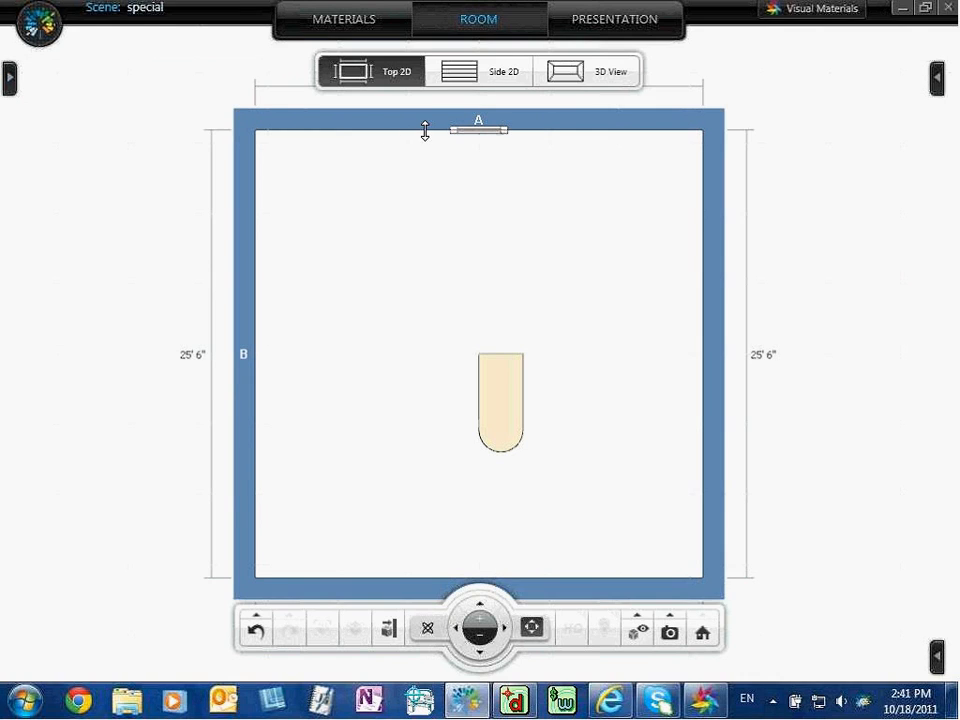
# - Stretch the clear window on wall A to about 74" wide and 114" high, with its sill about 1' 8" above the floor
pyautogui.click(480, 132)
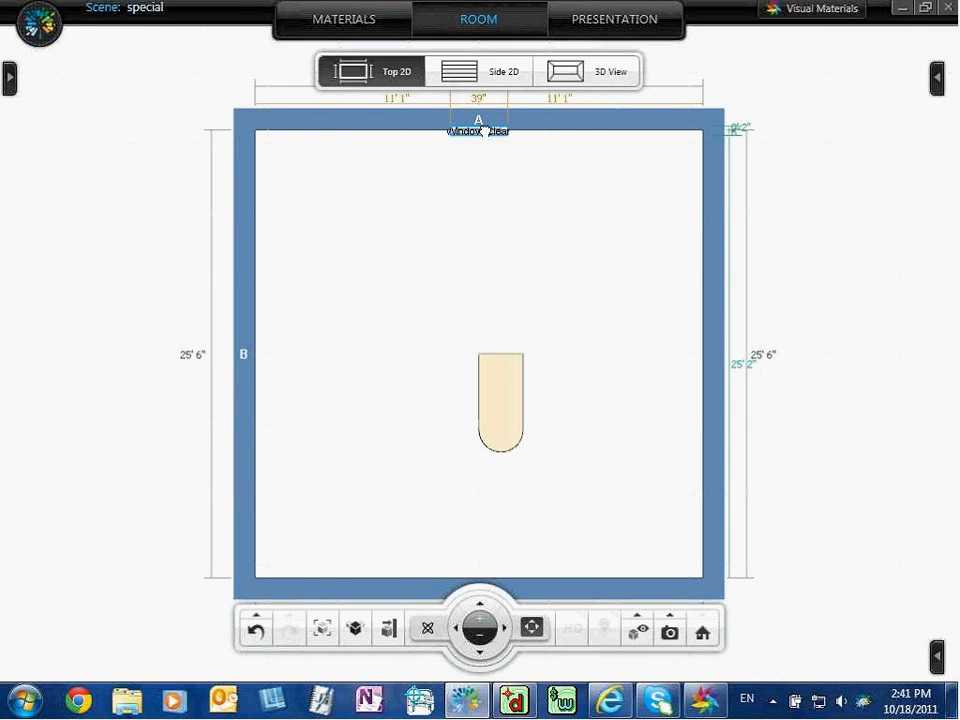
pyautogui.moveTo(508, 129); pyautogui.dragTo(556, 122)
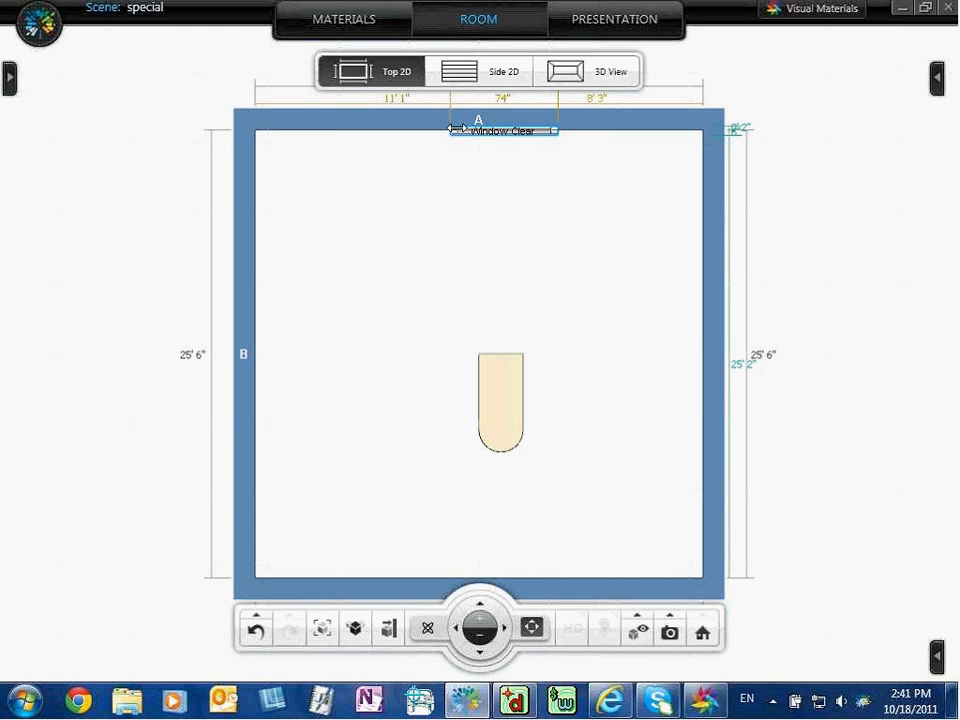
pyautogui.click(497, 80)
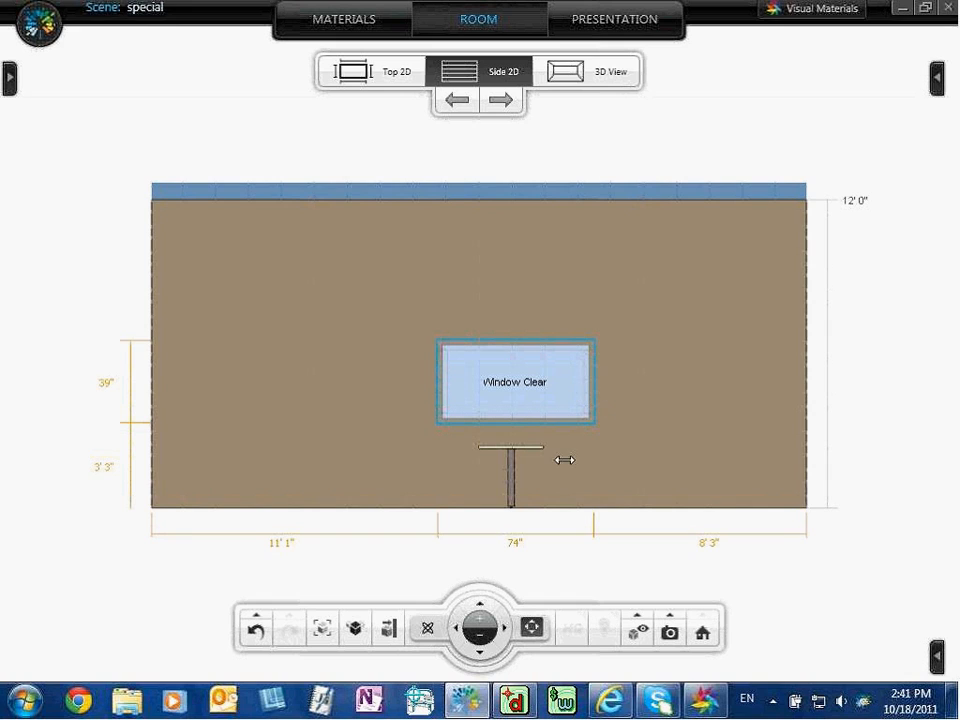
pyautogui.moveTo(551, 337); pyautogui.dragTo(549, 221)
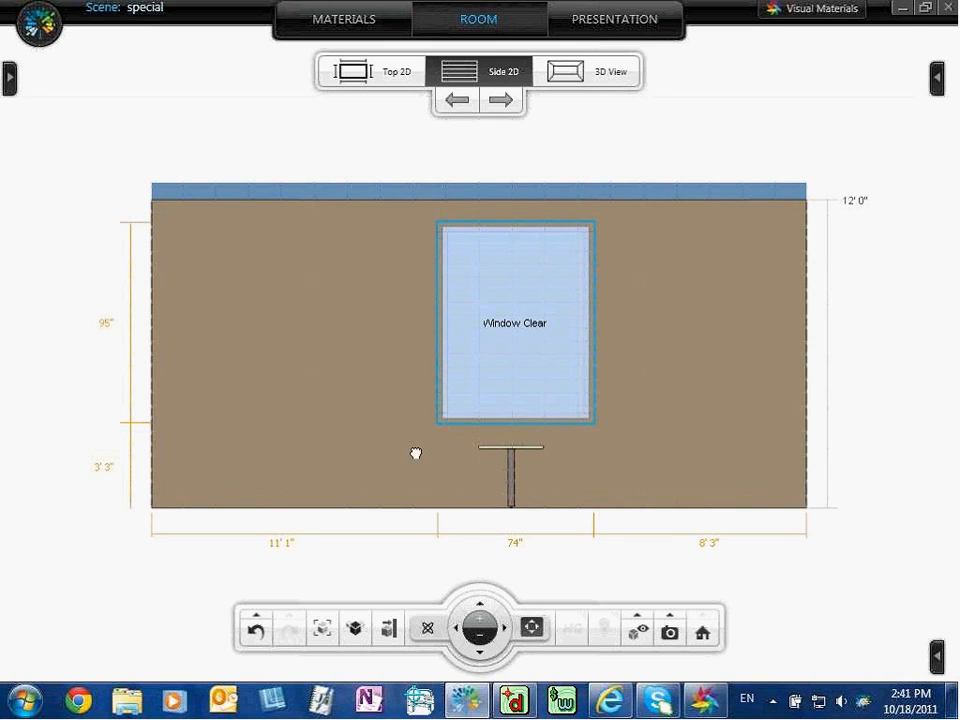
pyautogui.moveTo(538, 423); pyautogui.dragTo(539, 466)
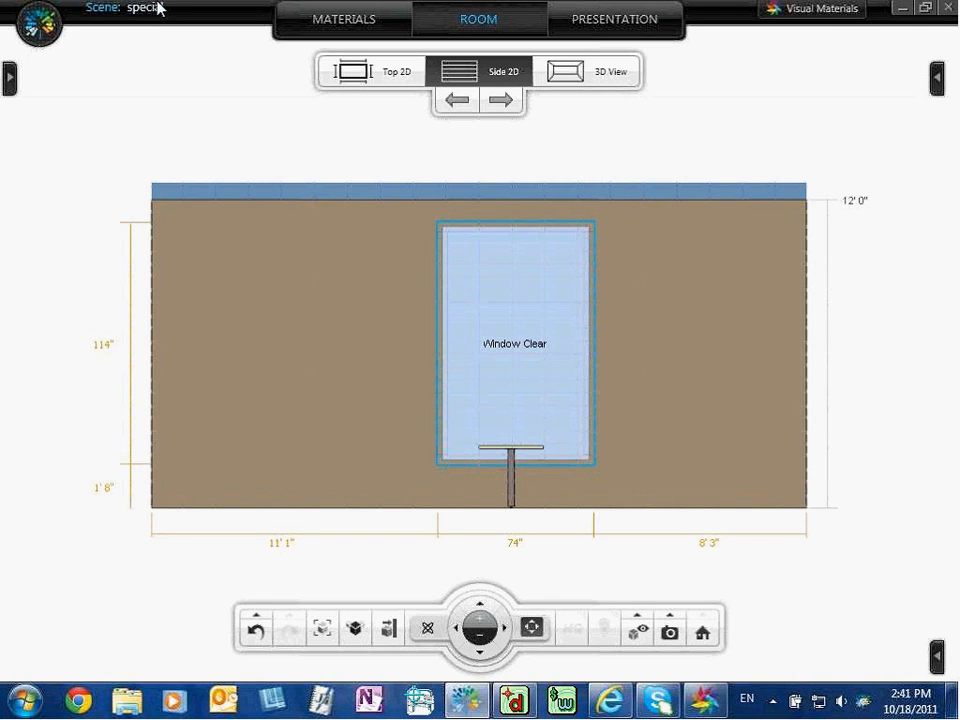
# - Rotate the Side 2D view around the room to examine the window and worksurface from each wall, and deselect the window
pyautogui.click(505, 103)
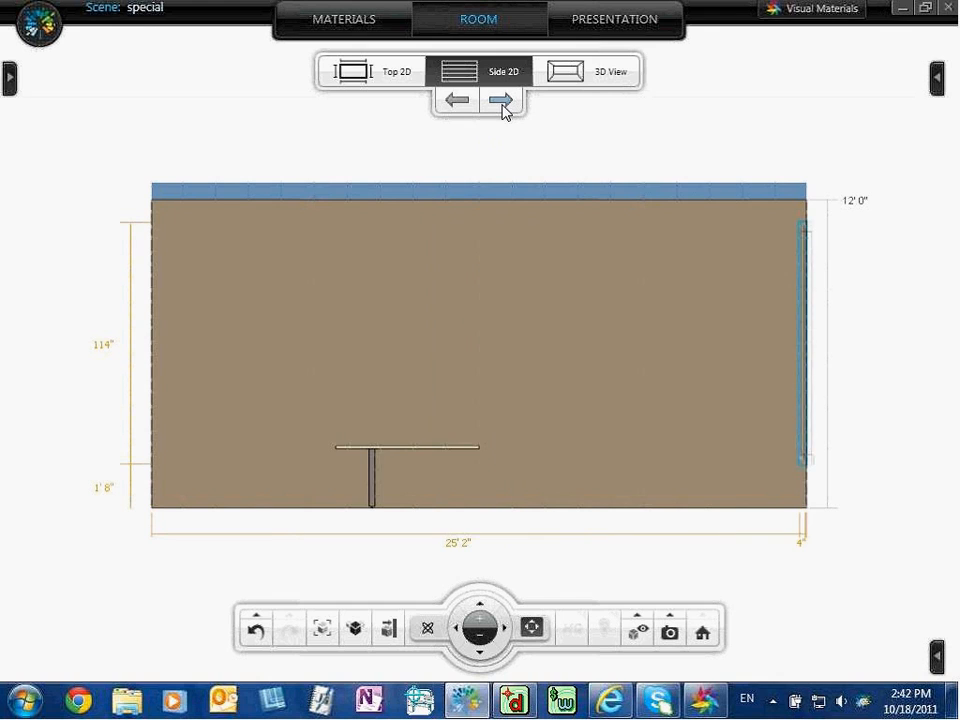
pyautogui.click(462, 101)
pyautogui.click(470, 104)
pyautogui.click(460, 103)
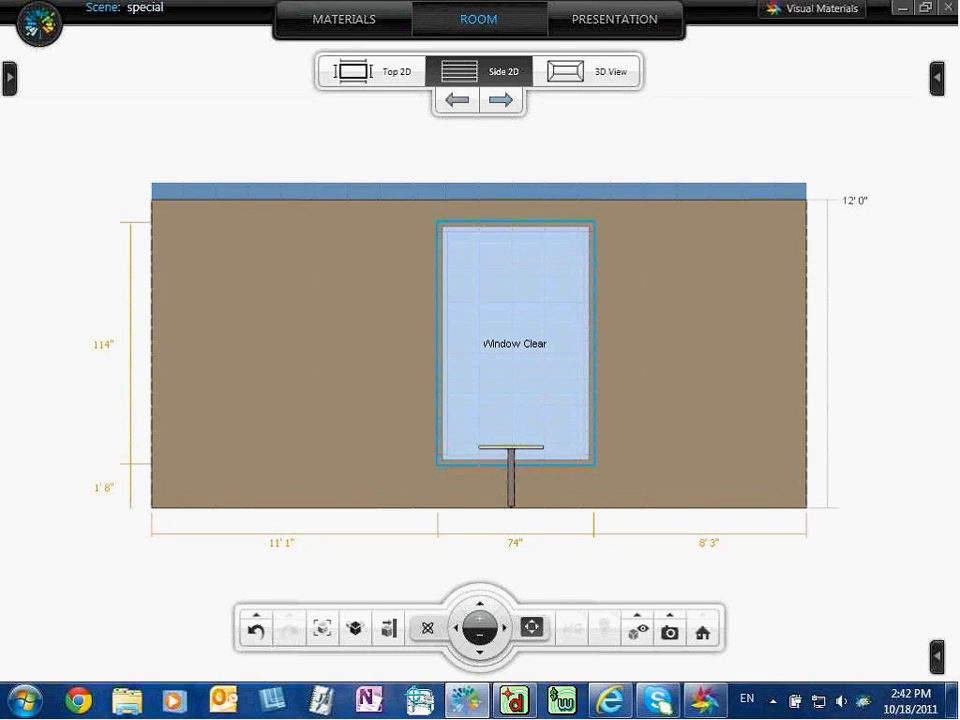
pyautogui.click(456, 105)
pyautogui.click(519, 102)
pyautogui.click(509, 102)
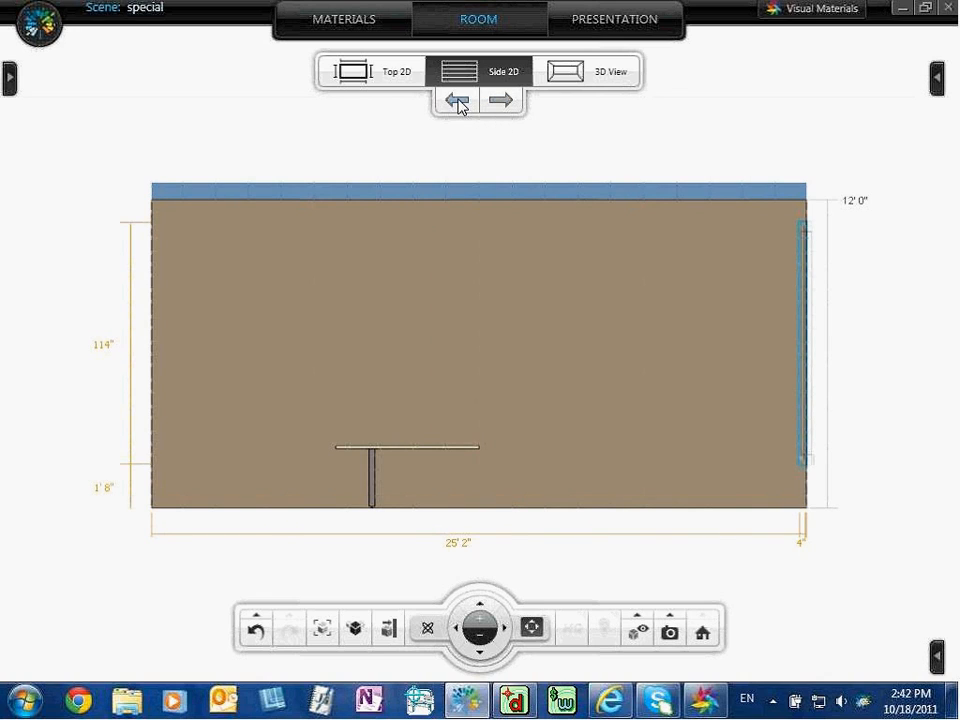
pyautogui.click(458, 104)
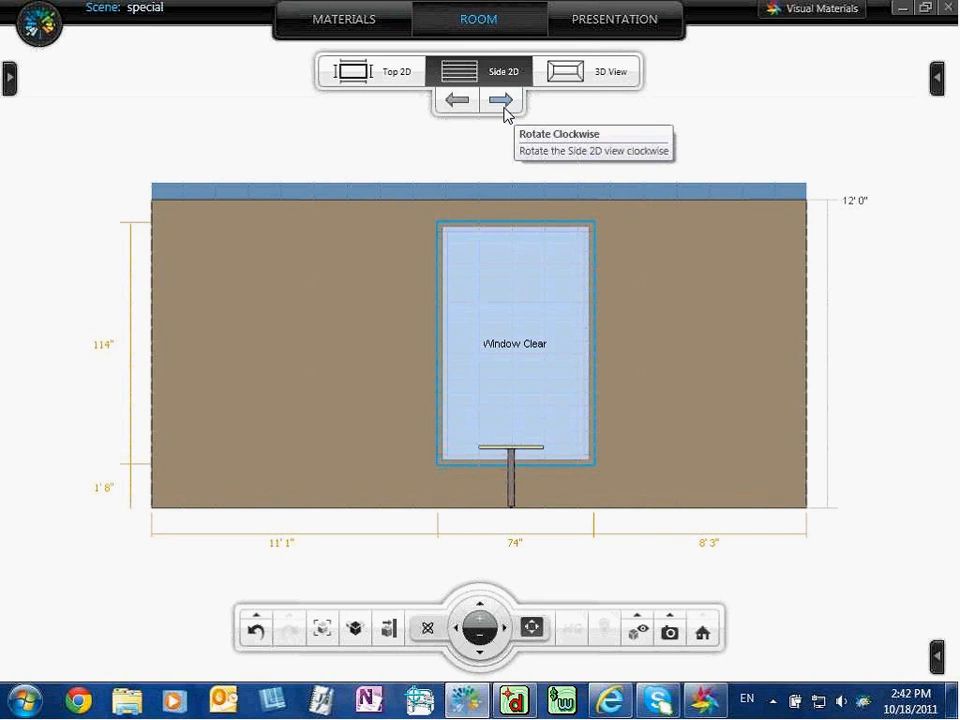
pyautogui.click(504, 108)
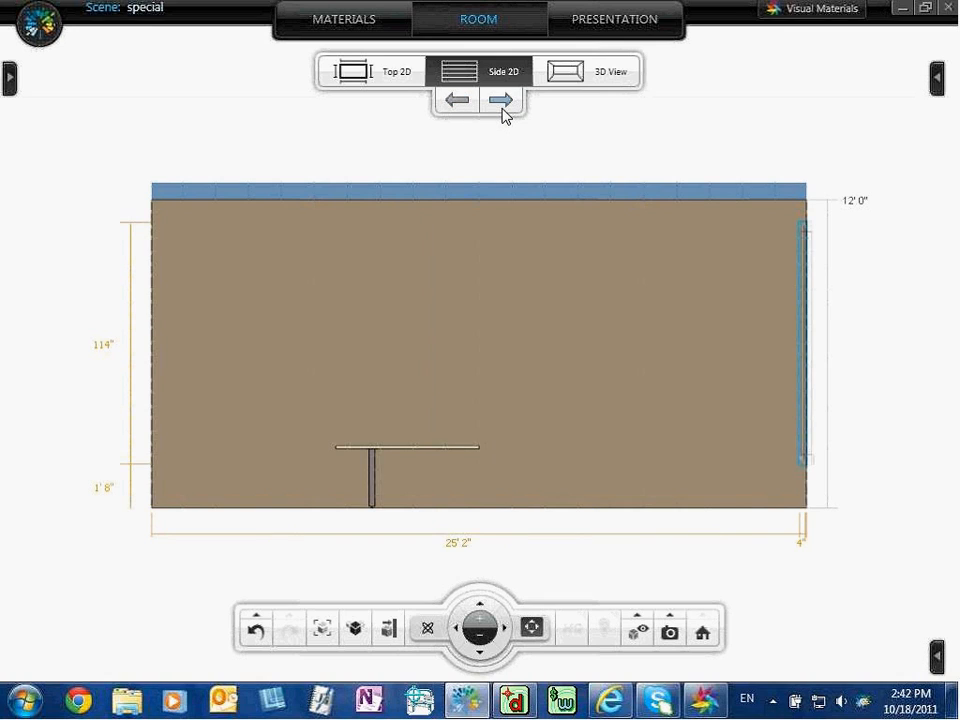
pyautogui.click(504, 108)
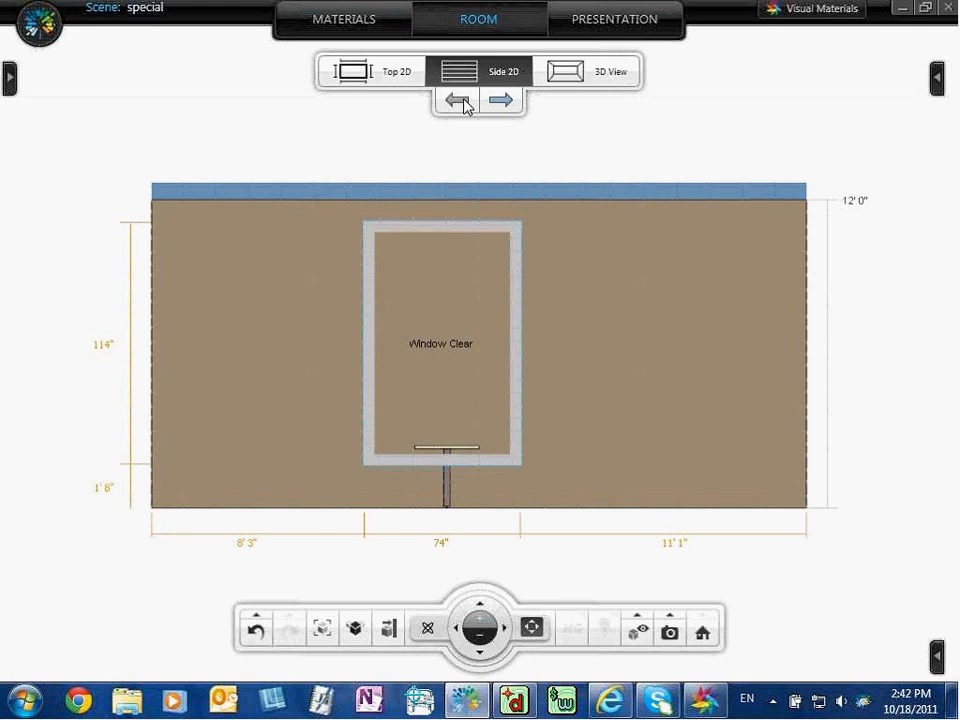
pyautogui.click(460, 102)
pyautogui.click(460, 102)
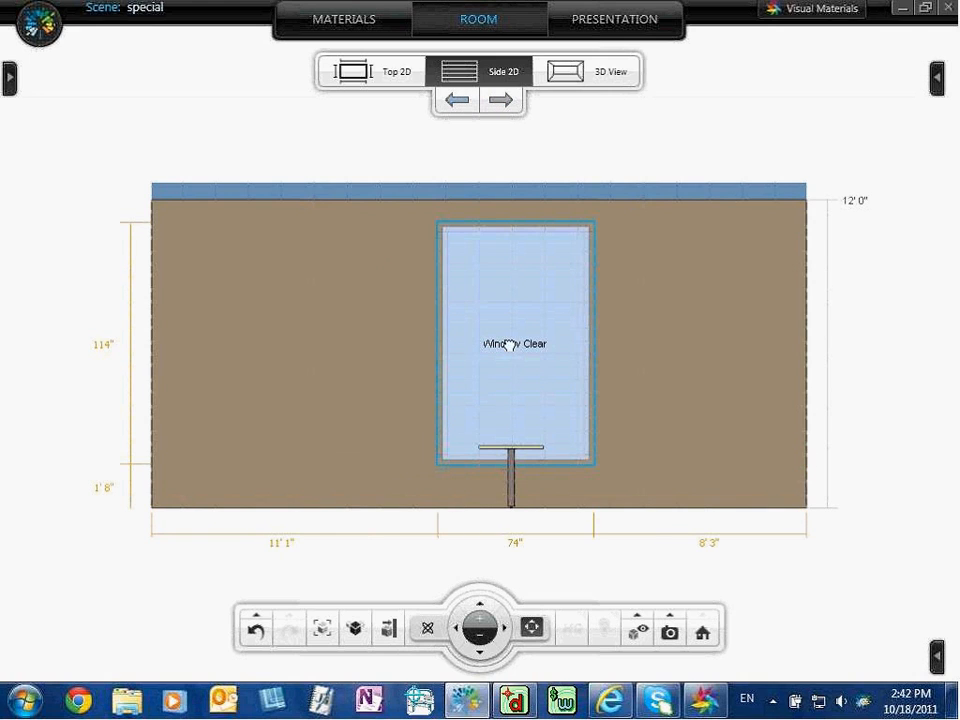
pyautogui.click(504, 101)
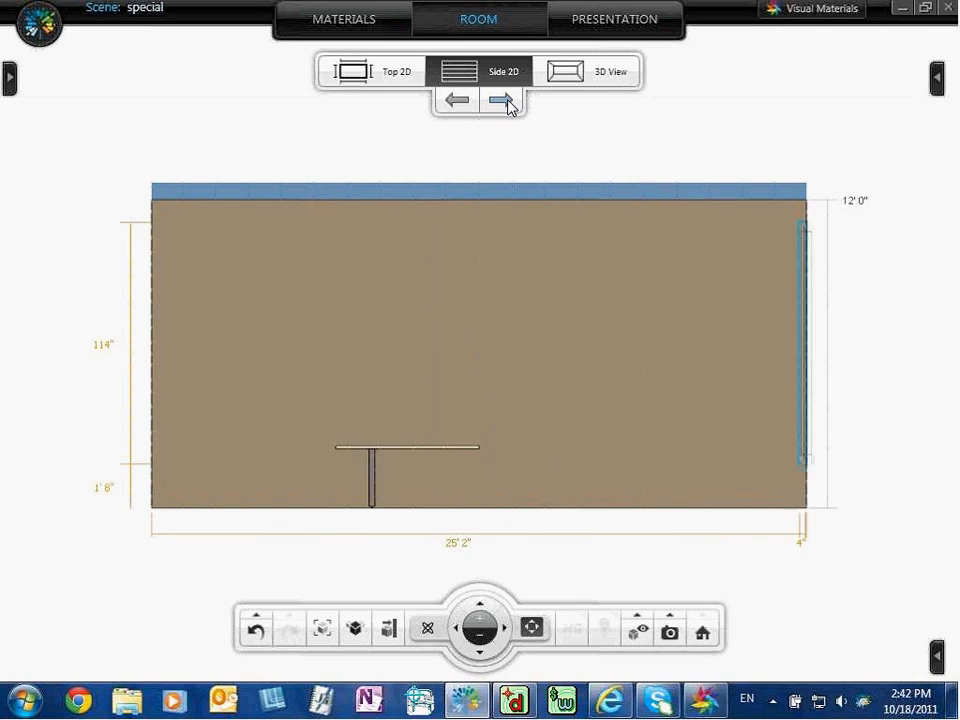
pyautogui.click(504, 101)
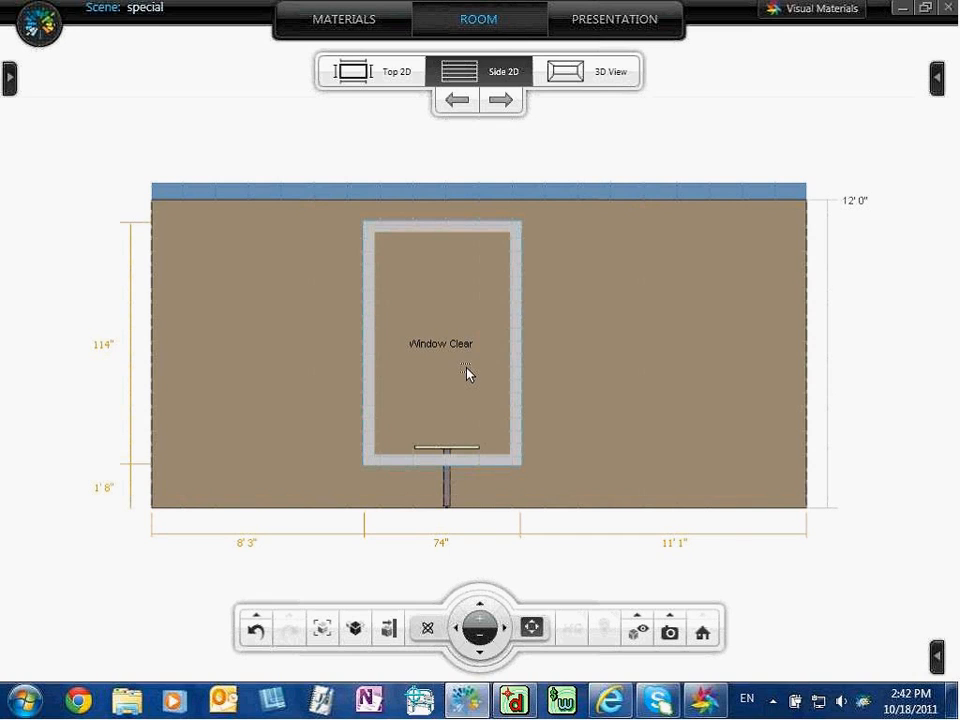
pyautogui.click(612, 360)
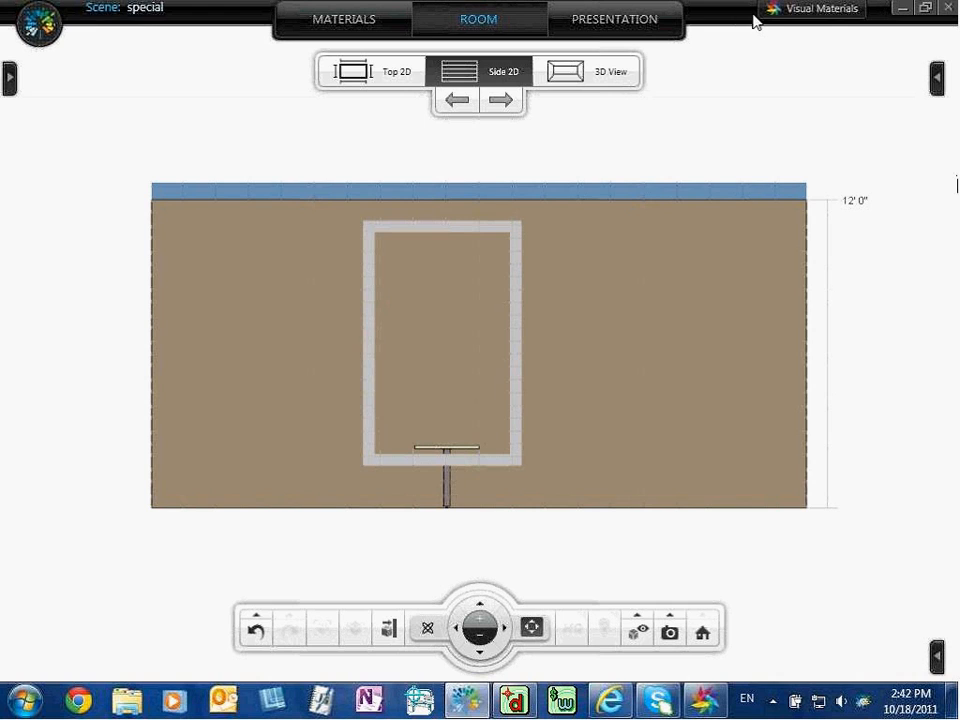
# - Return to the 3D view and apply the dark Garden background to the clear window
pyautogui.click(593, 75)
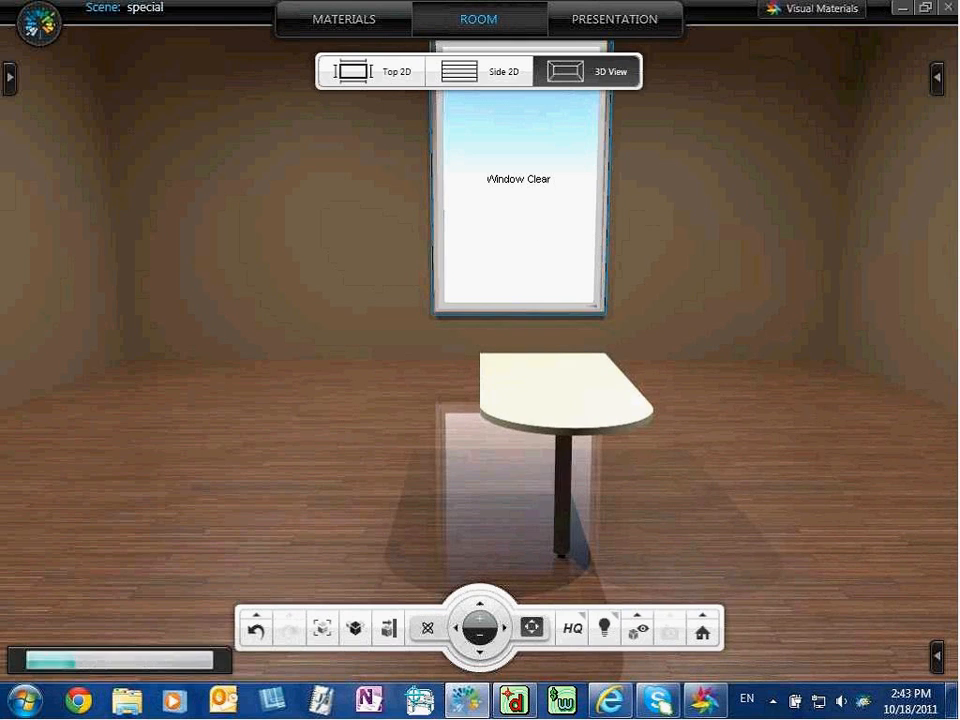
pyautogui.click(11, 66)
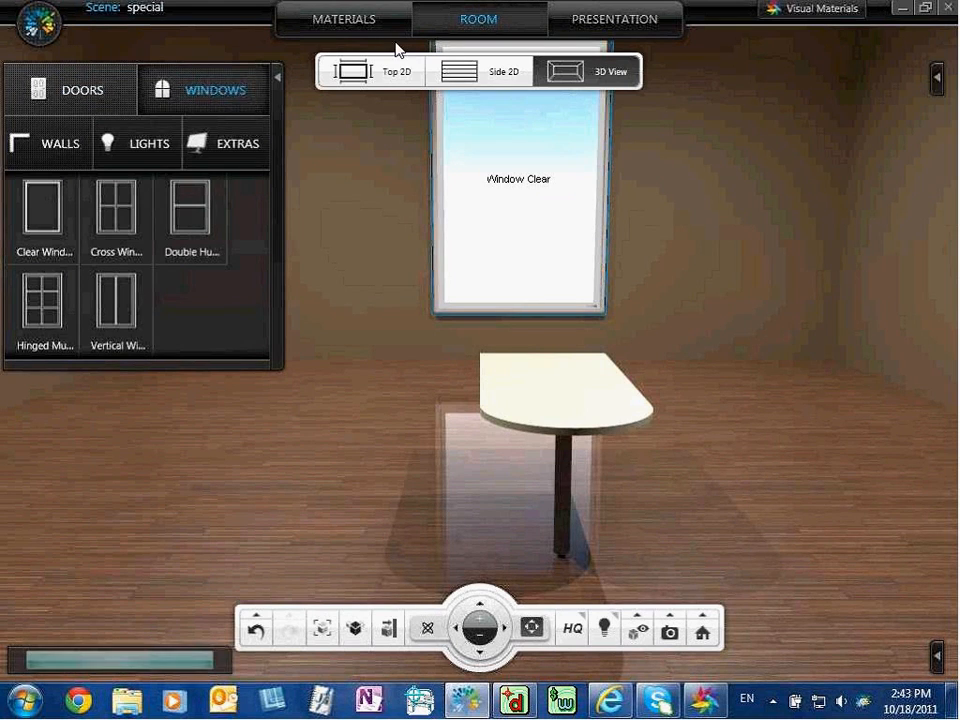
pyautogui.click(340, 22)
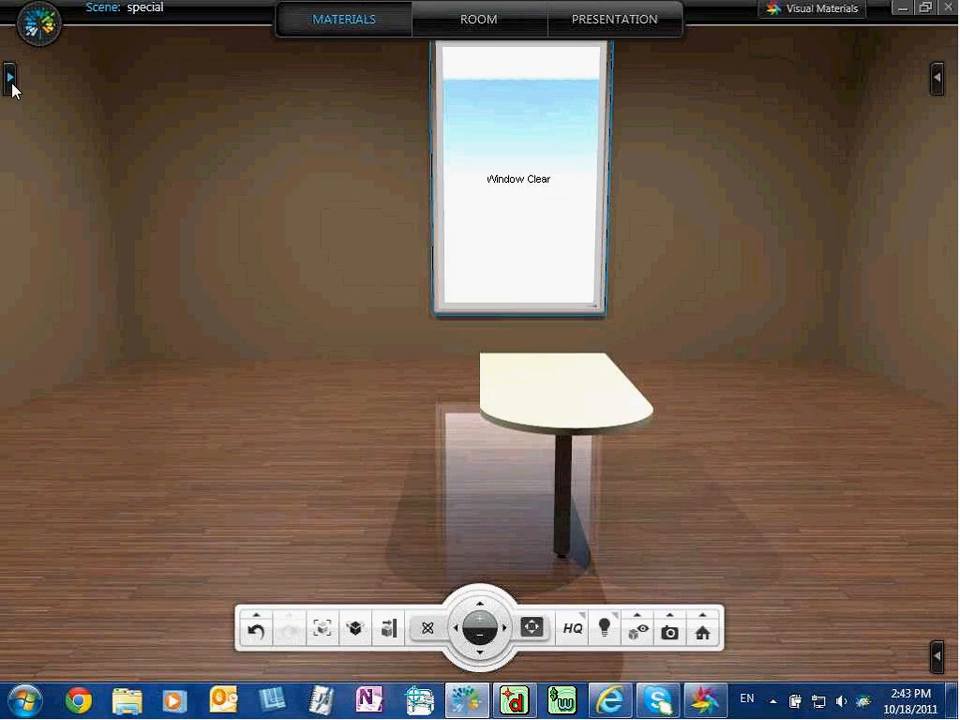
pyautogui.click(13, 86)
pyautogui.click(223, 113)
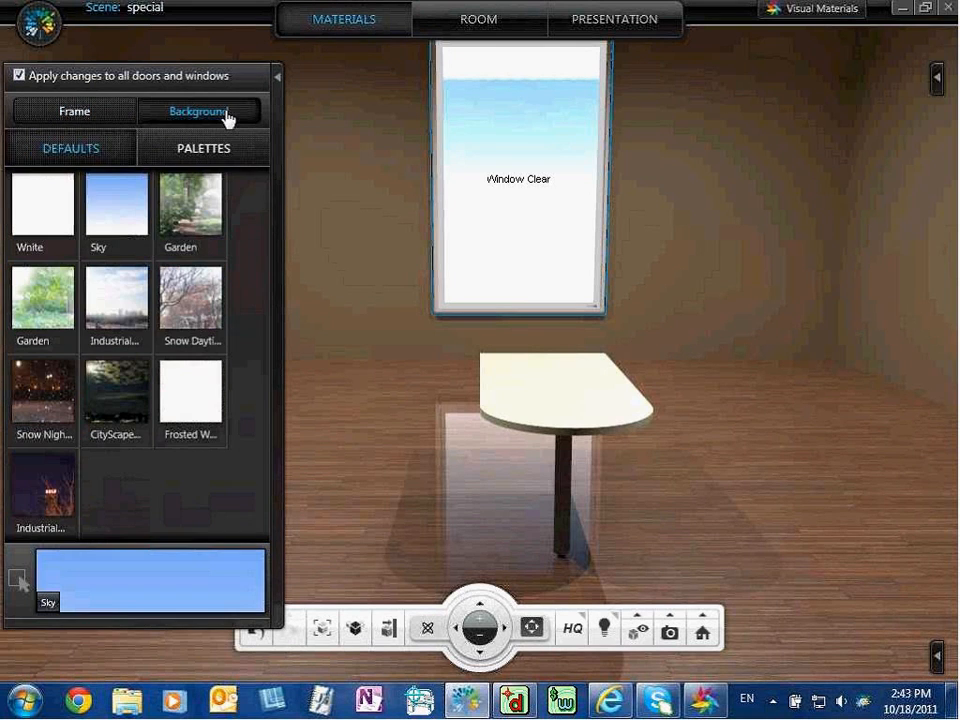
pyautogui.click(205, 240)
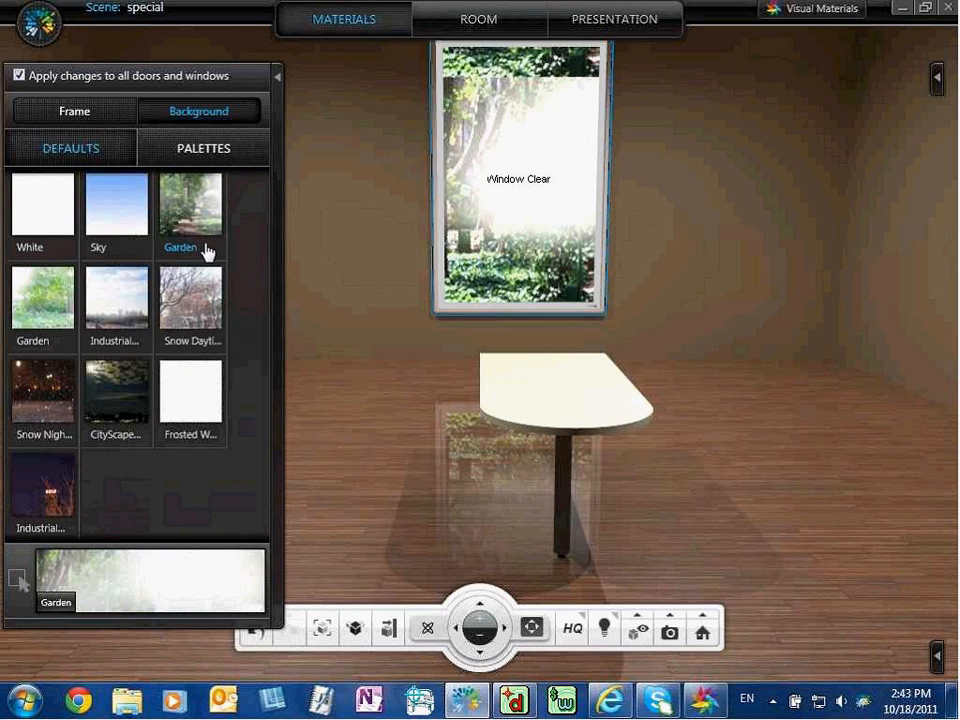
# - Try the Snow Daytime and White window backgrounds and apply Industrial Nighttime to the clear window
pyautogui.click(197, 314)
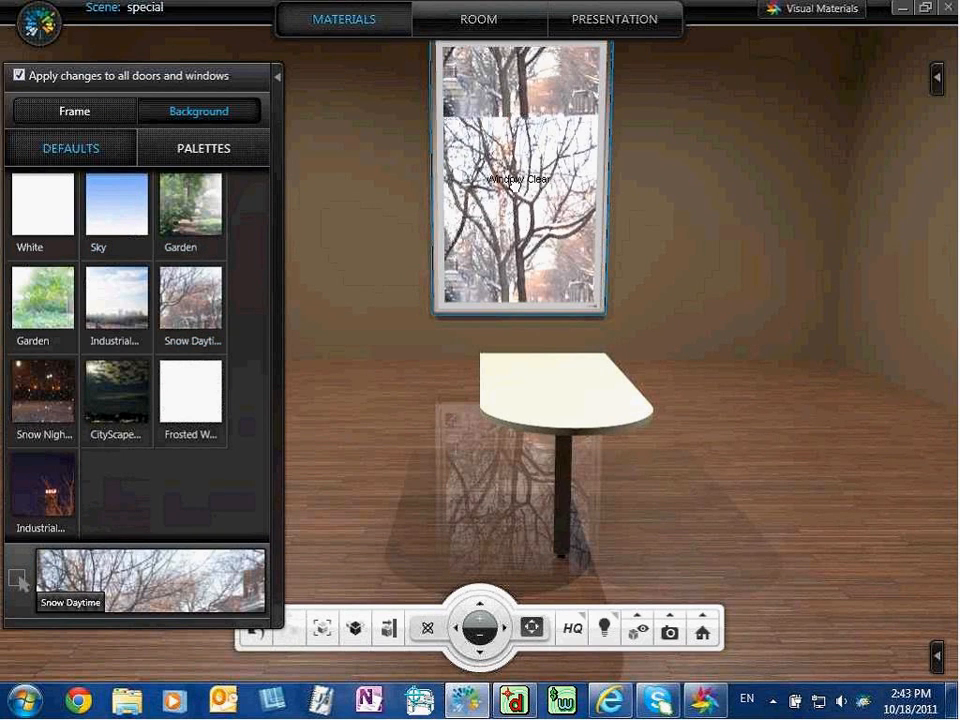
pyautogui.click(45, 215)
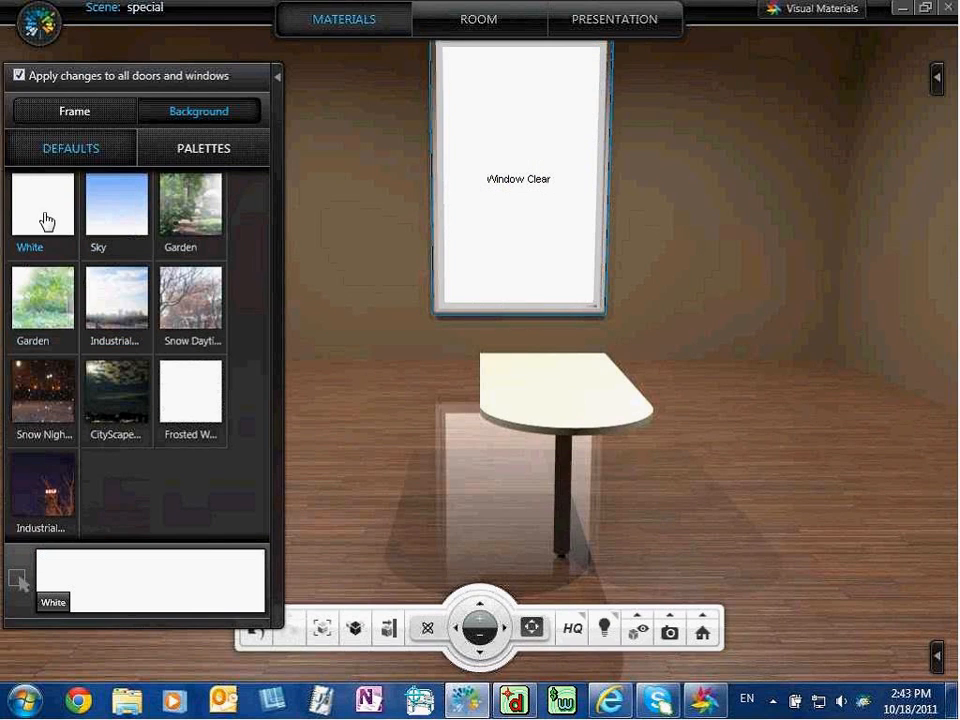
pyautogui.click(93, 402)
pyautogui.click(57, 512)
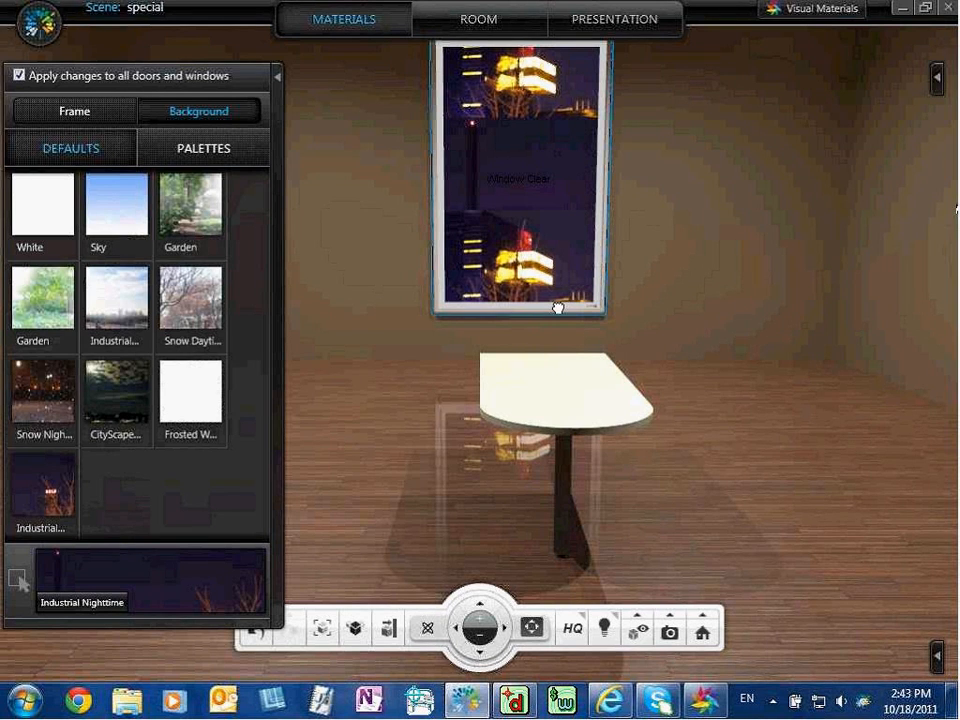
# - Shorten the clear window by raising its bottom edge farther above the worksurface, and collapse the material options
pyautogui.moveTo(557, 307); pyautogui.dragTo(548, 272)
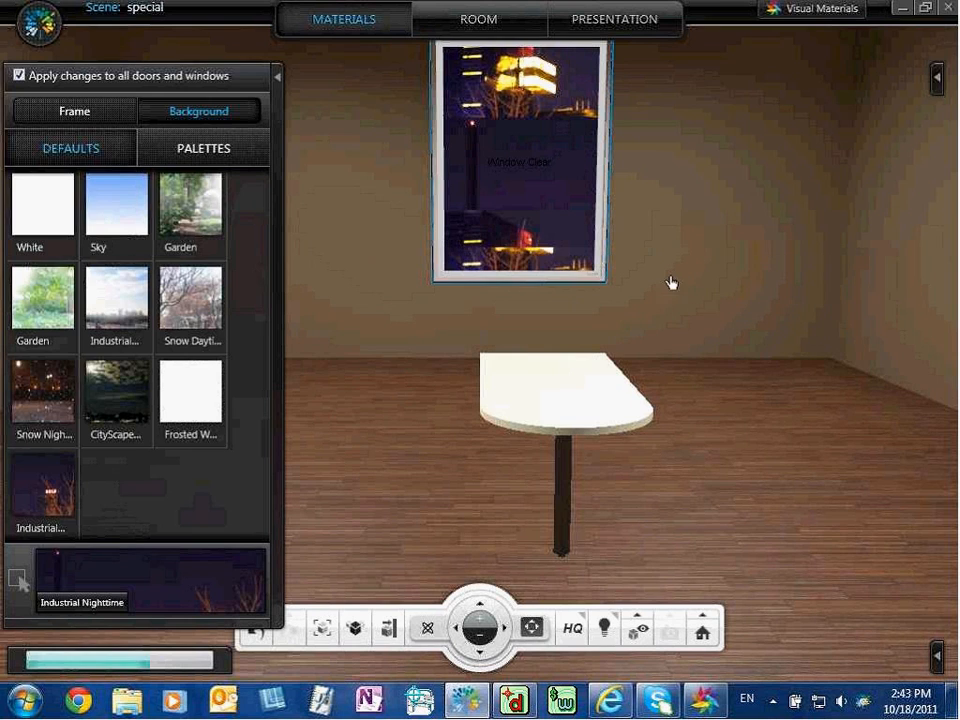
pyautogui.click(350, 292)
pyautogui.click(19, 78)
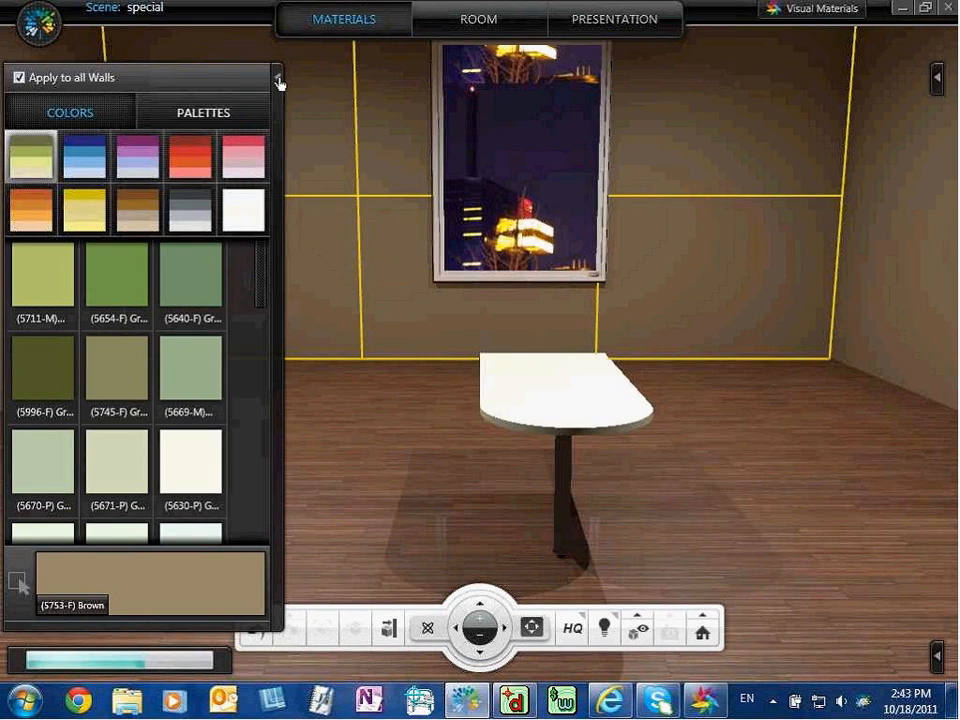
pyautogui.click(280, 84)
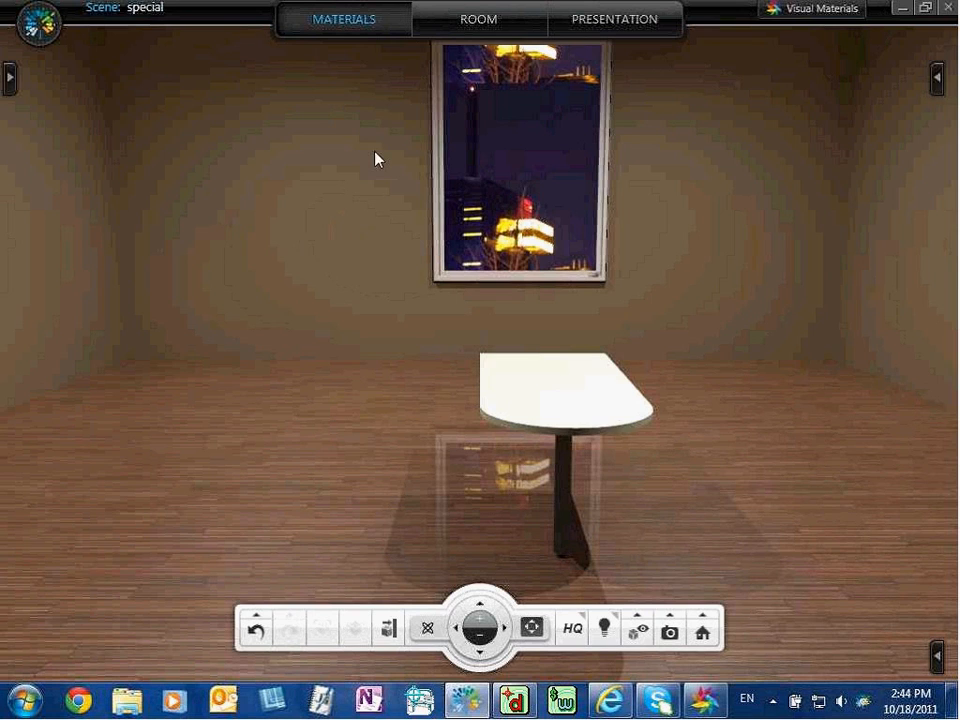
# - Try Pine Pale wood and the Night Horizon color on the window frame, and apply the Bronze (Glossy) wood finish to all doors and windows
pyautogui.click(437, 253)
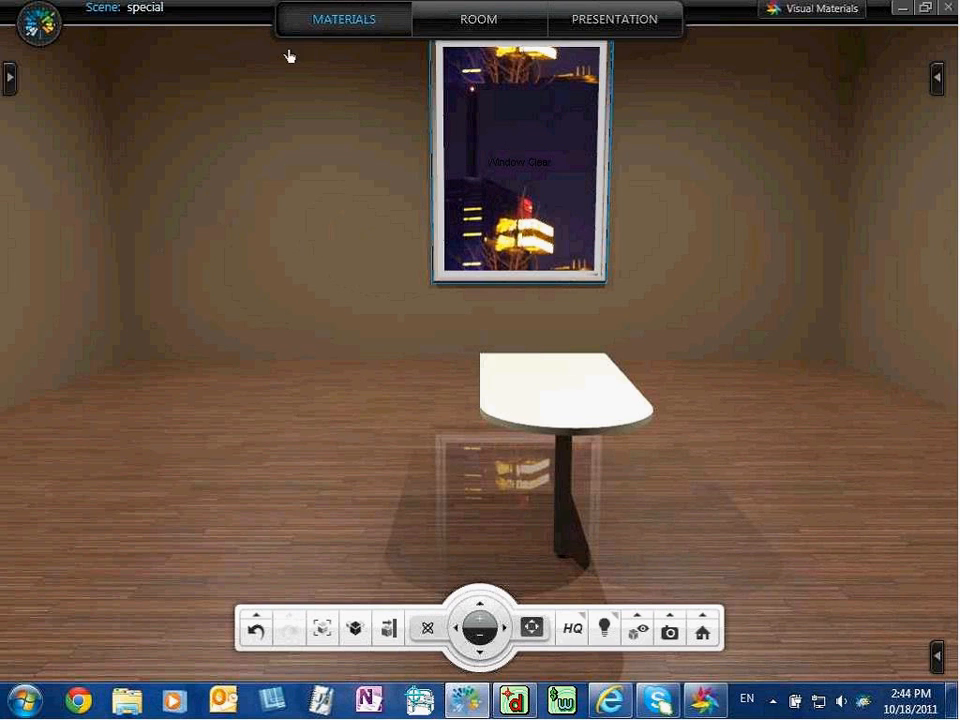
pyautogui.click(11, 77)
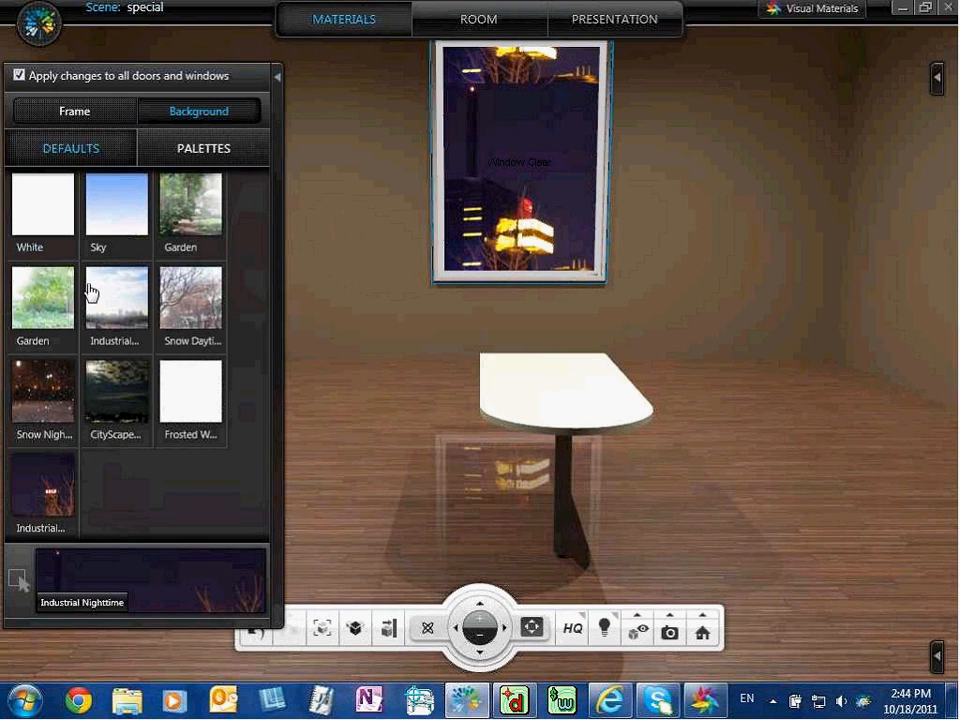
pyautogui.click(83, 124)
pyautogui.click(190, 306)
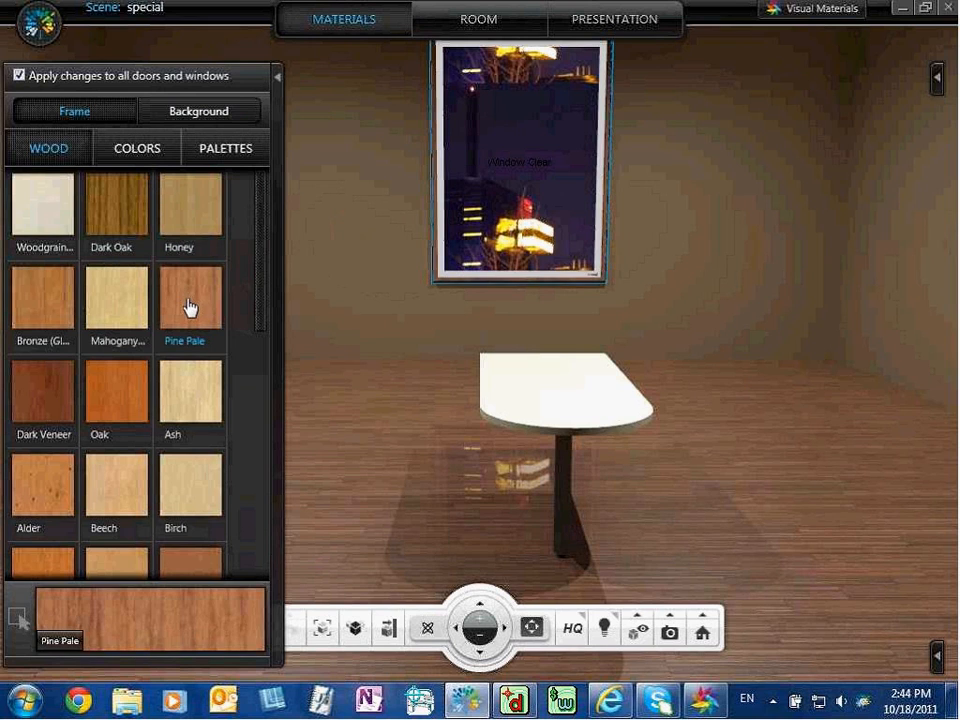
pyautogui.click(158, 150)
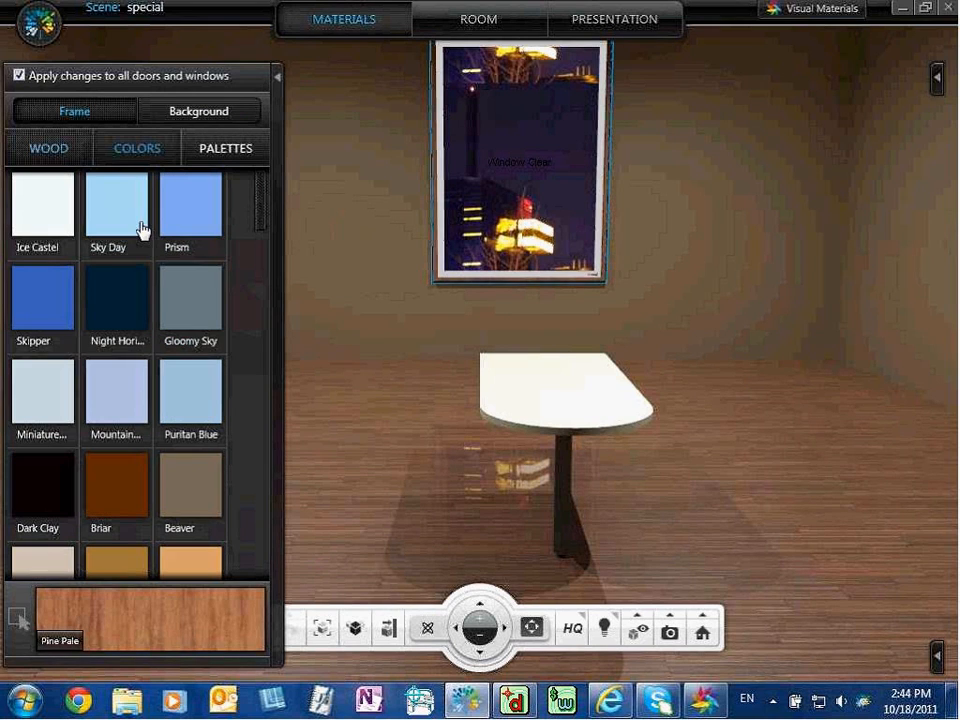
pyautogui.click(124, 317)
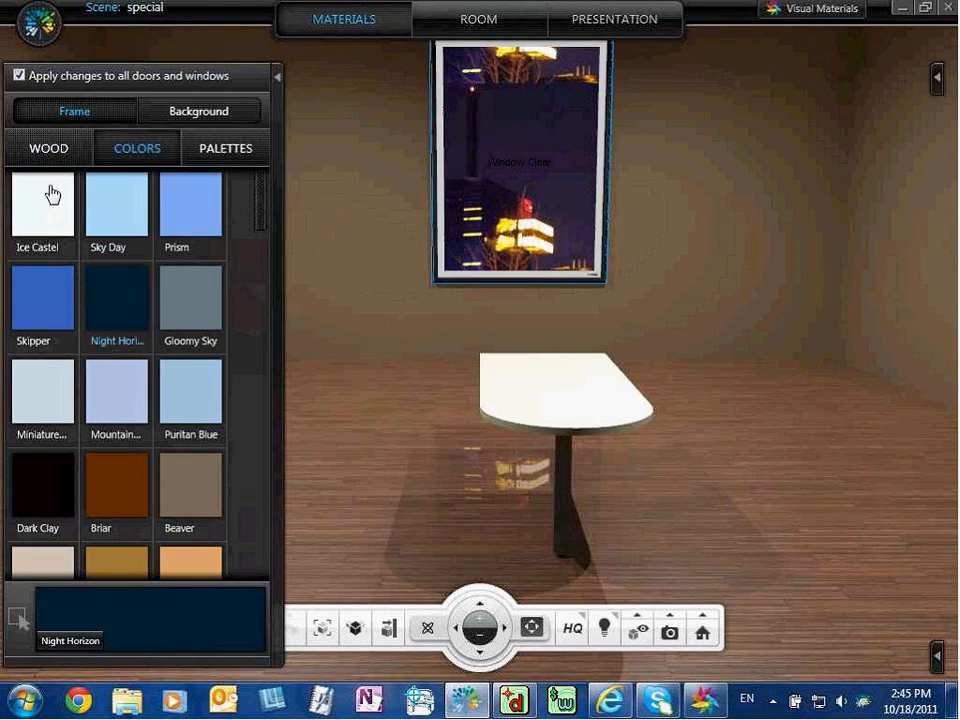
pyautogui.click(54, 152)
pyautogui.click(53, 315)
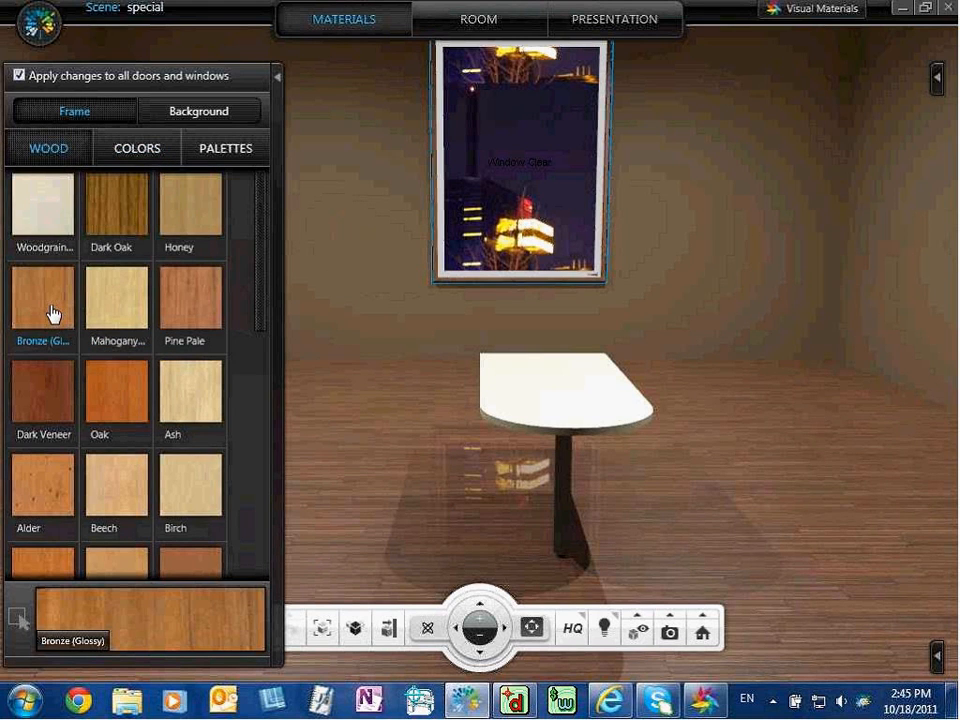
pyautogui.click(365, 297)
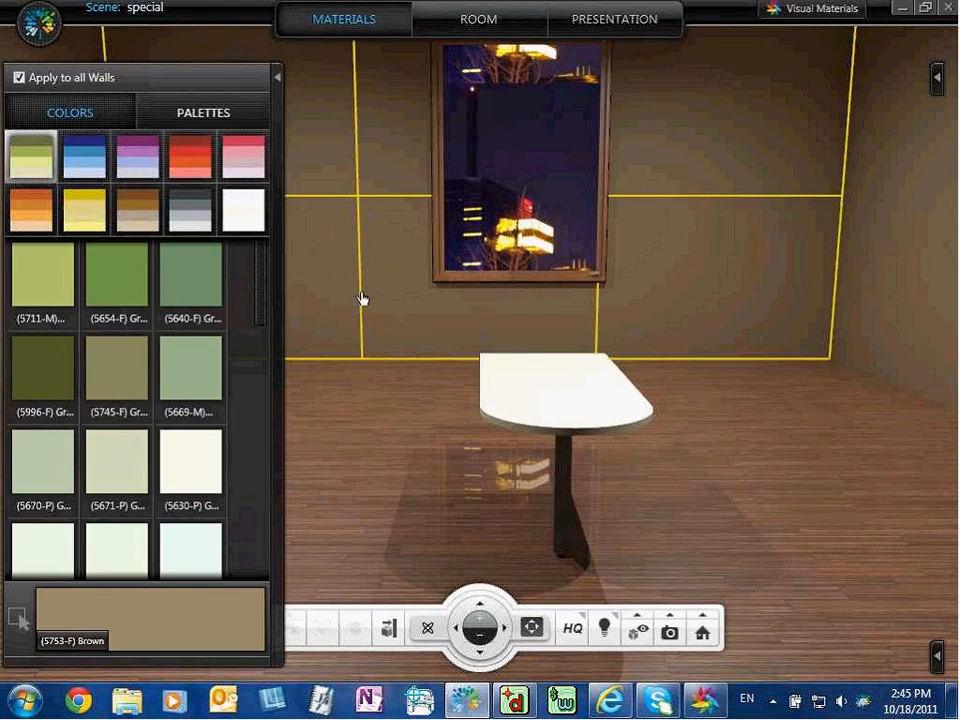
# - Orbit the 3D view around the room to examine the worksurface and the framed window from different angles
pyautogui.moveTo(480, 332); pyautogui.dragTo(391, 413)
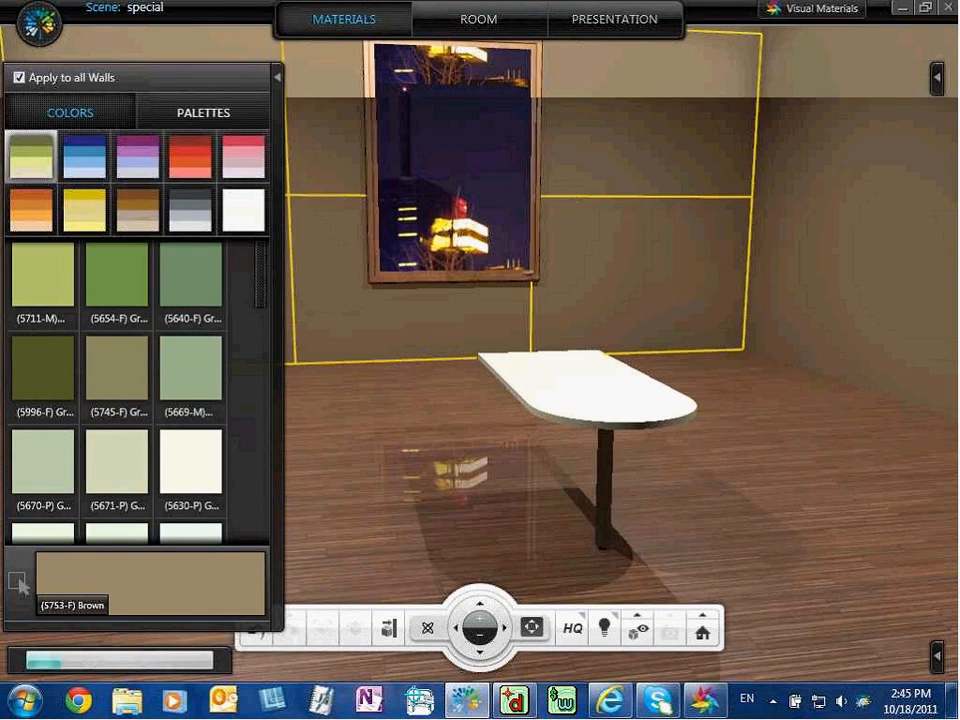
pyautogui.click(335, 370)
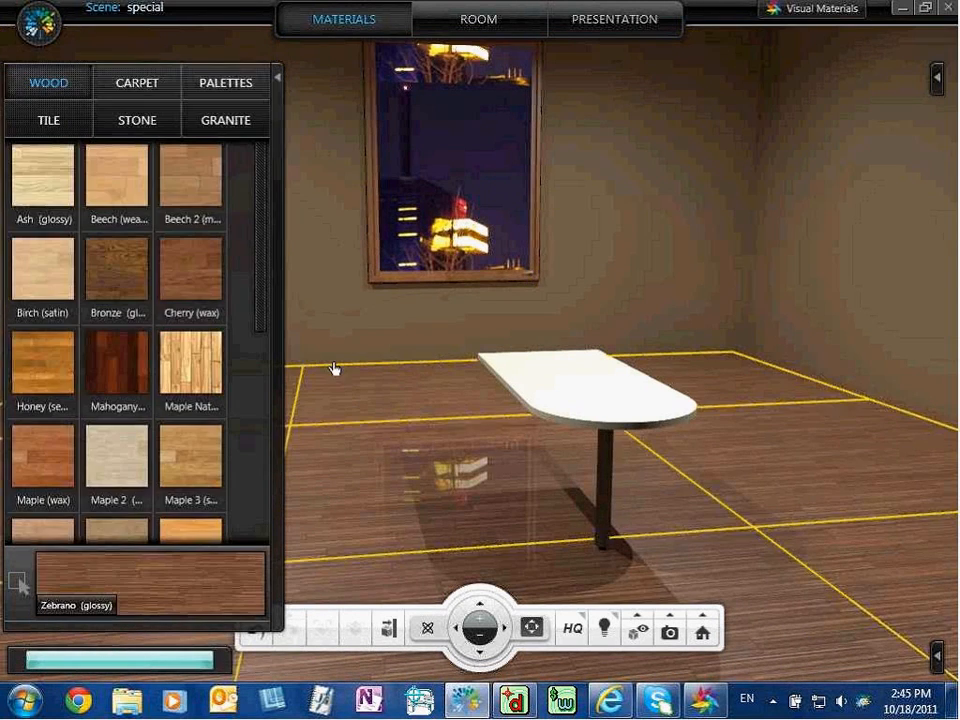
pyautogui.click(361, 375)
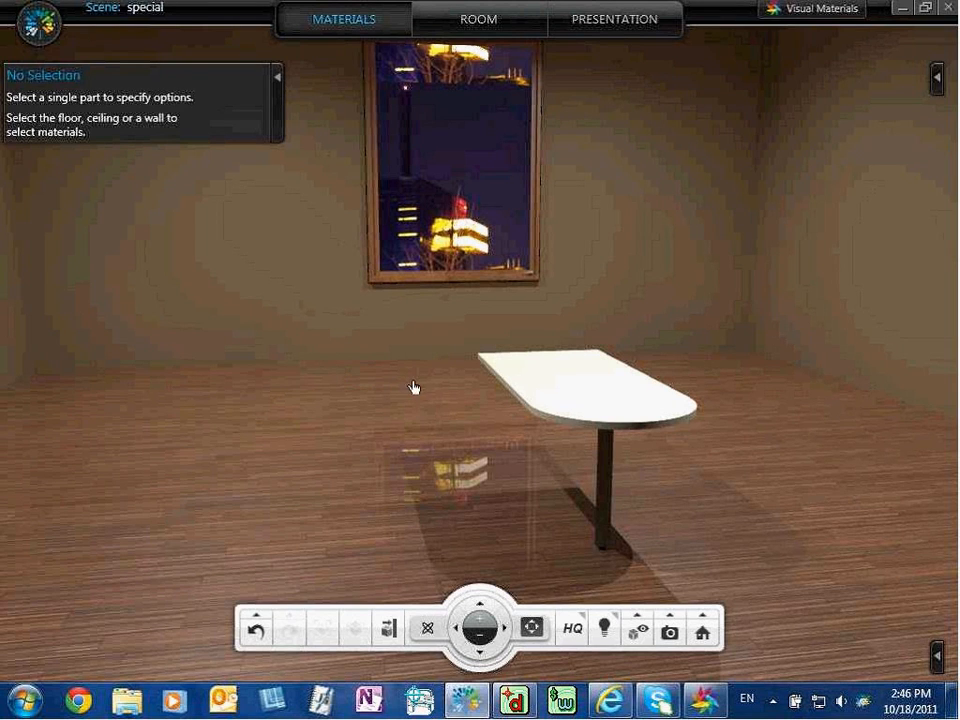
pyautogui.click(557, 440)
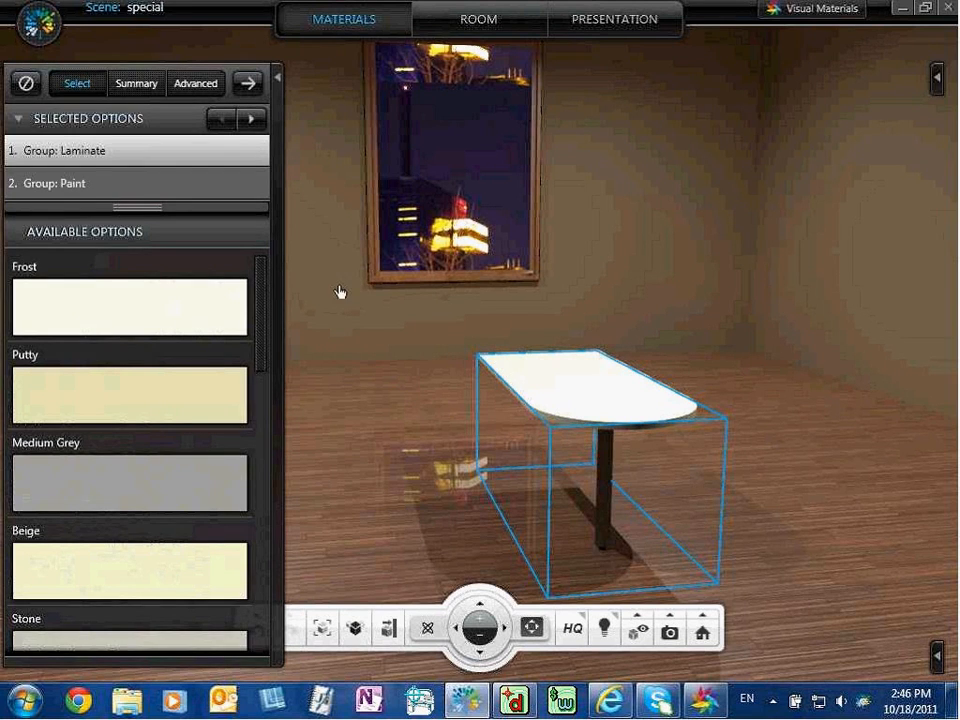
pyautogui.click(280, 82)
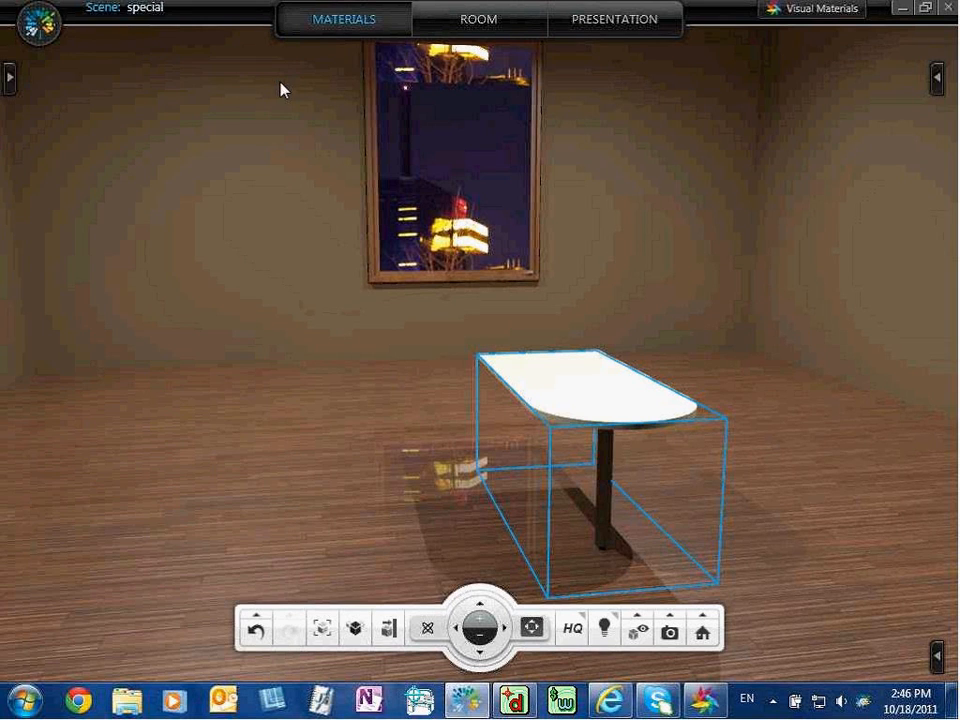
pyautogui.click(616, 413)
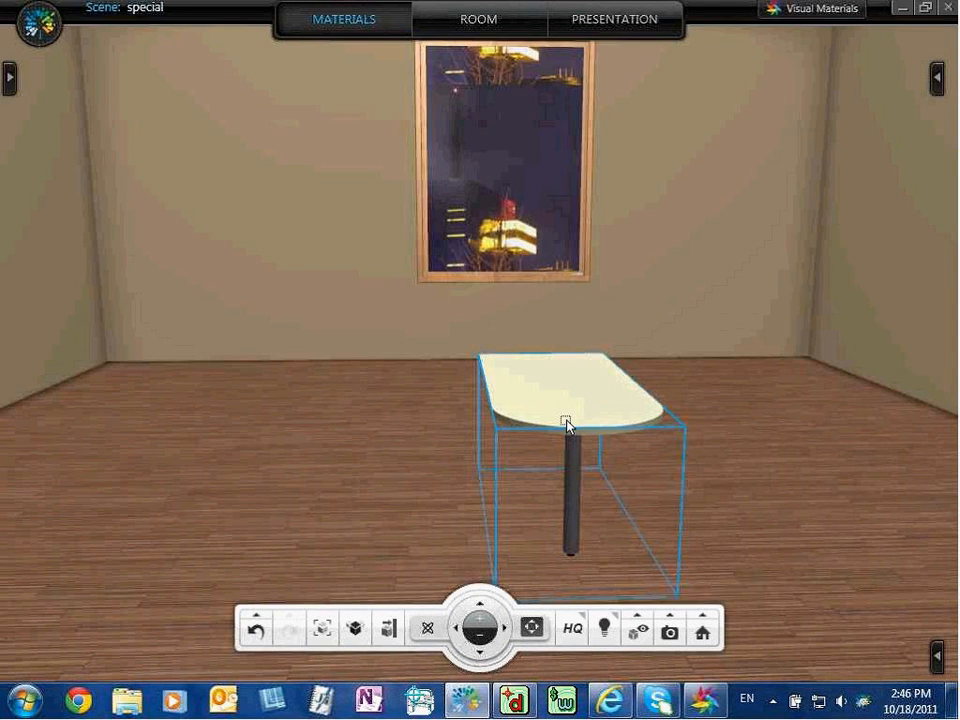
pyautogui.moveTo(566, 421); pyautogui.dragTo(420, 425, button='middle')
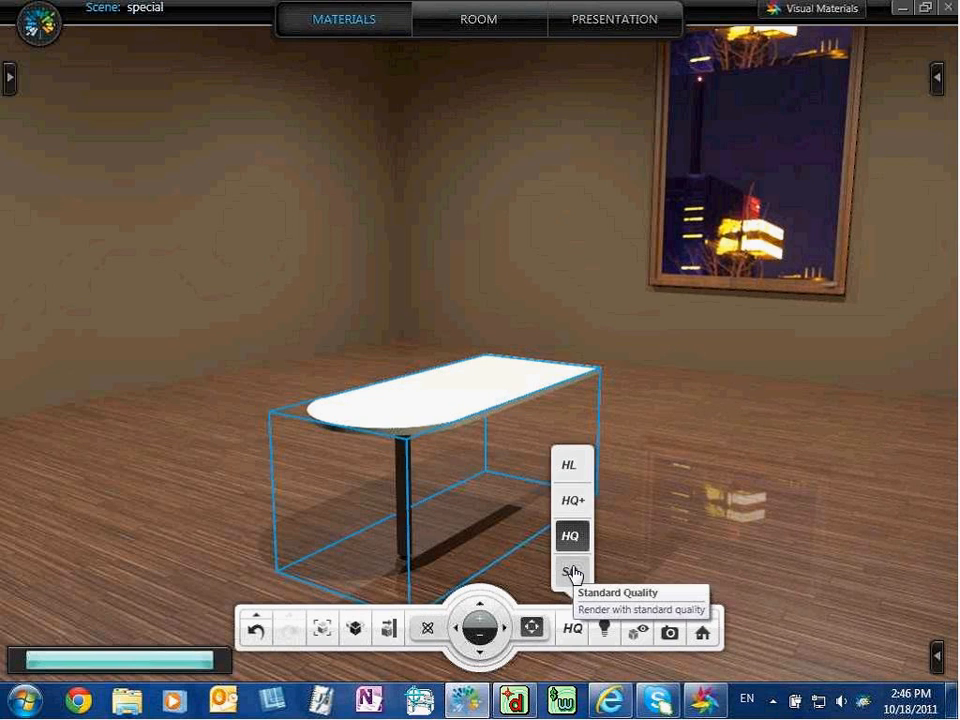
# - Close Visual Impression and Visual Materials to return to the specials demo drawing in AutoCAD
pyautogui.click(948, 8)
pyautogui.click(545, 400)
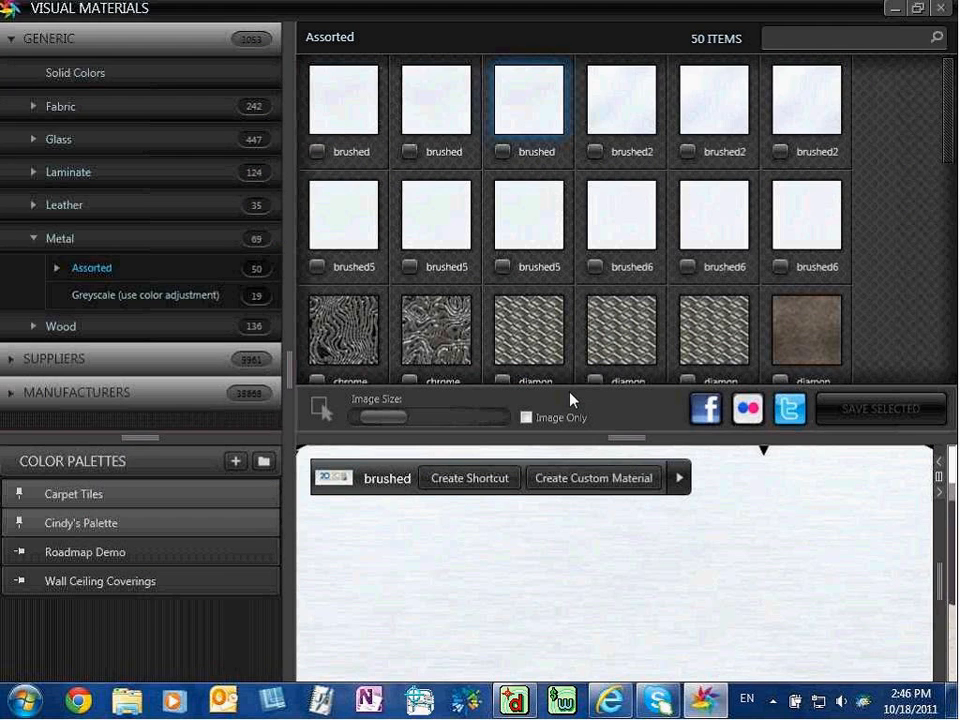
pyautogui.click(944, 9)
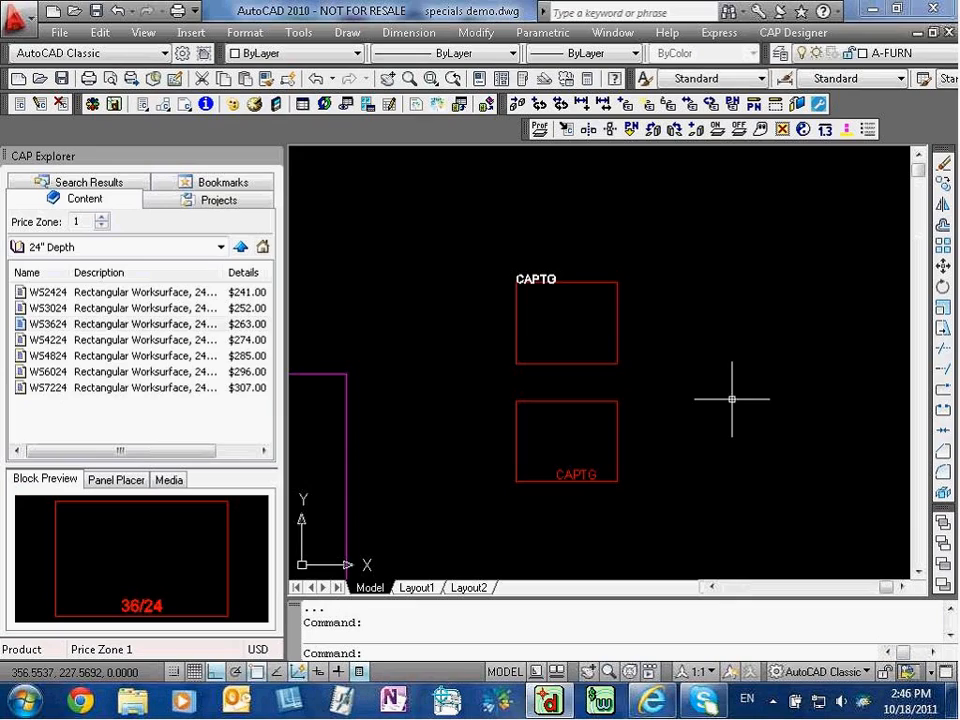
# - Browse the Storage section of the Systems catalog, including the Slat Wall Accessories entry
pyautogui.click(241, 247)
pyautogui.click(248, 247)
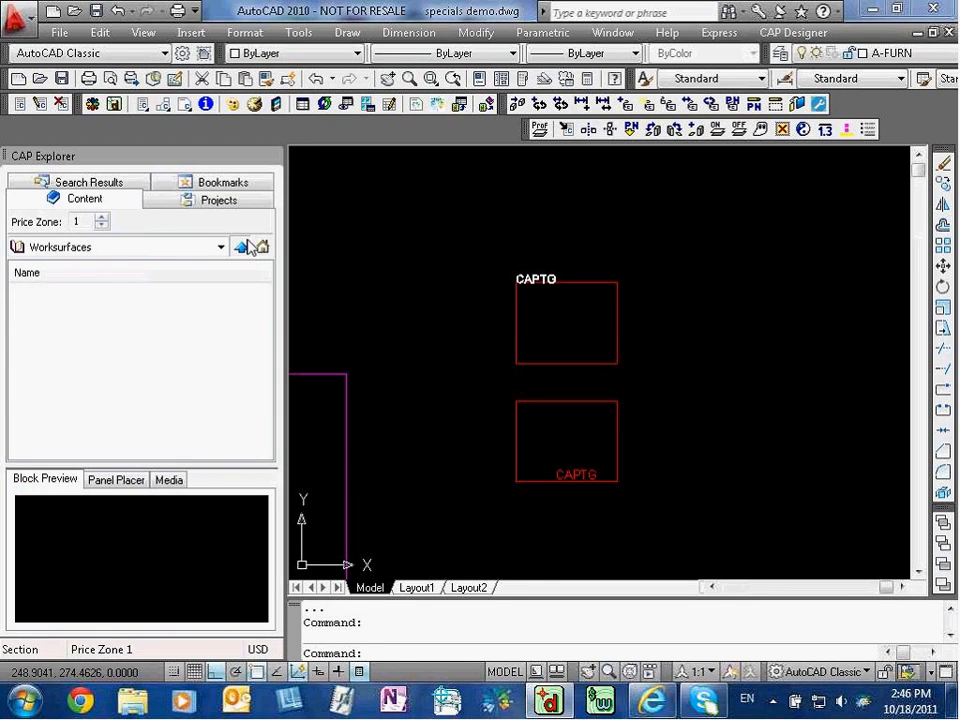
pyautogui.click(248, 247)
pyautogui.doubleClick(42, 340)
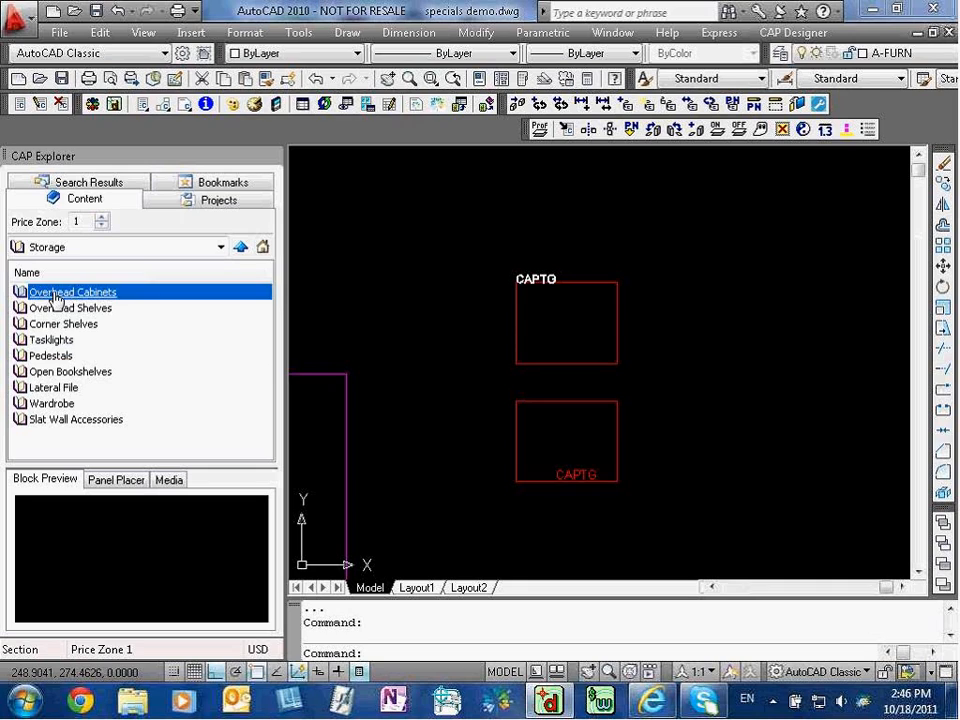
pyautogui.click(62, 424)
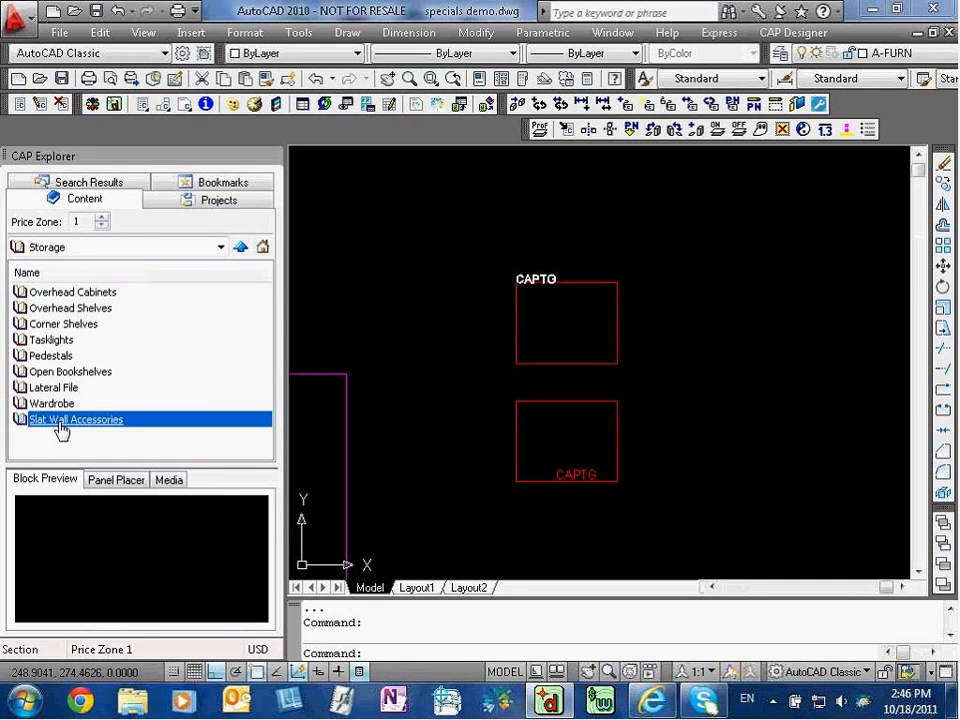
# - Return to the catalog root and open the 16x72 Hinged Door hutches within the Casegoods section
pyautogui.click(240, 247)
pyautogui.click(240, 247)
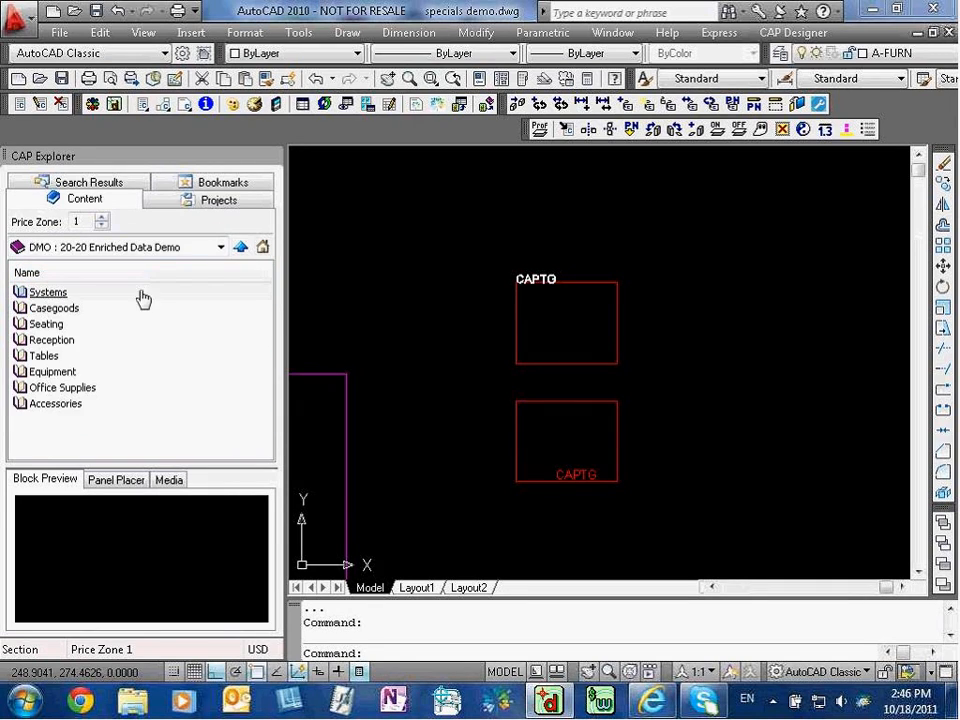
pyautogui.doubleClick(42, 308)
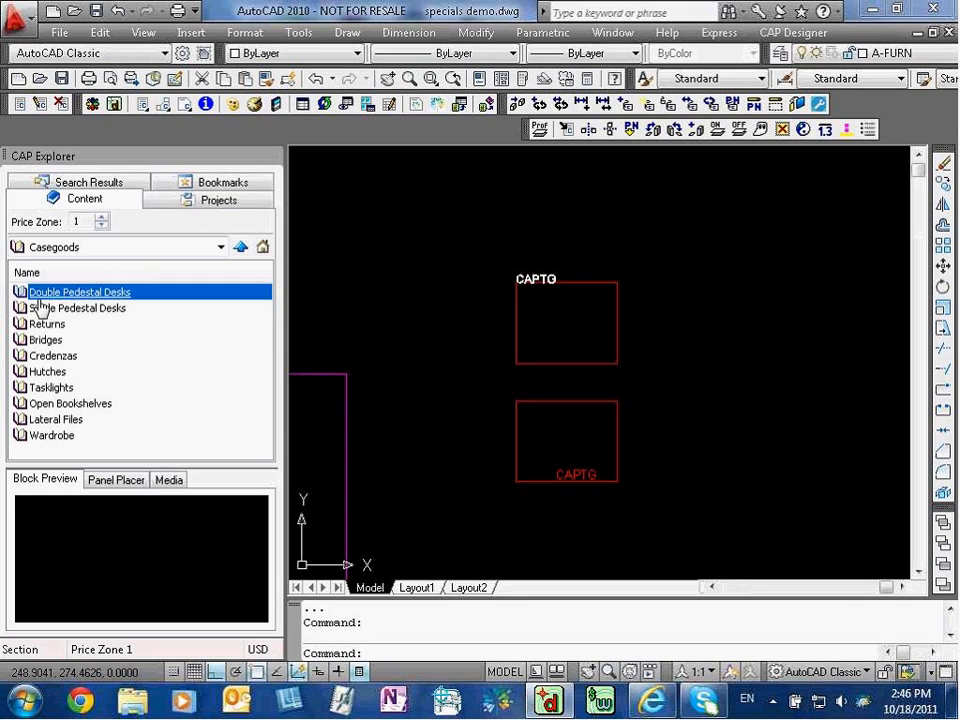
pyautogui.click(62, 436)
pyautogui.doubleClick(54, 373)
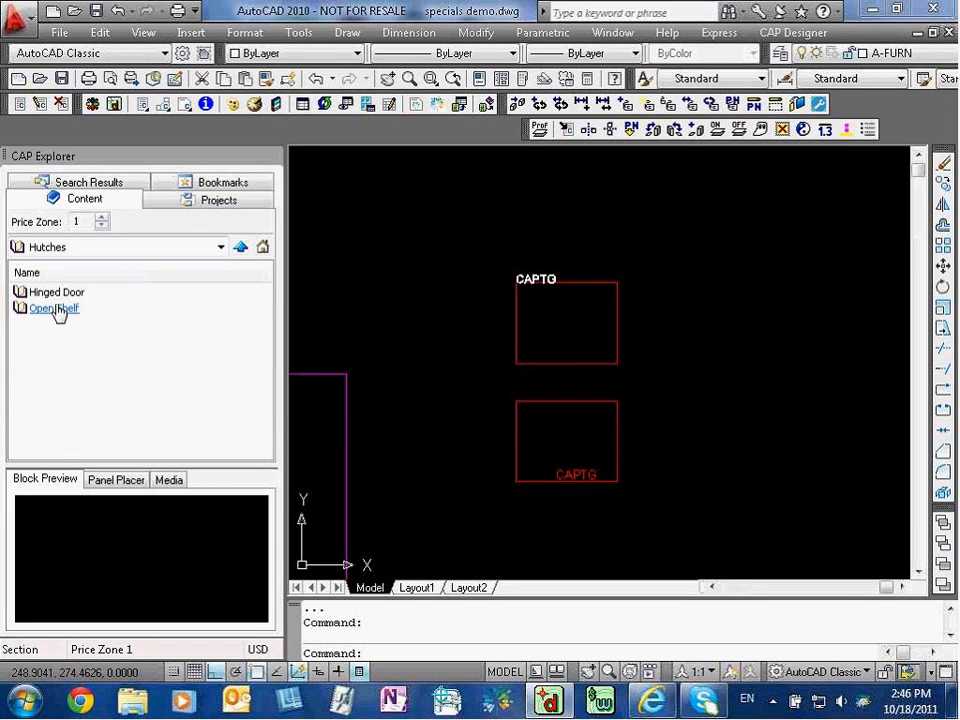
pyautogui.doubleClick(52, 292)
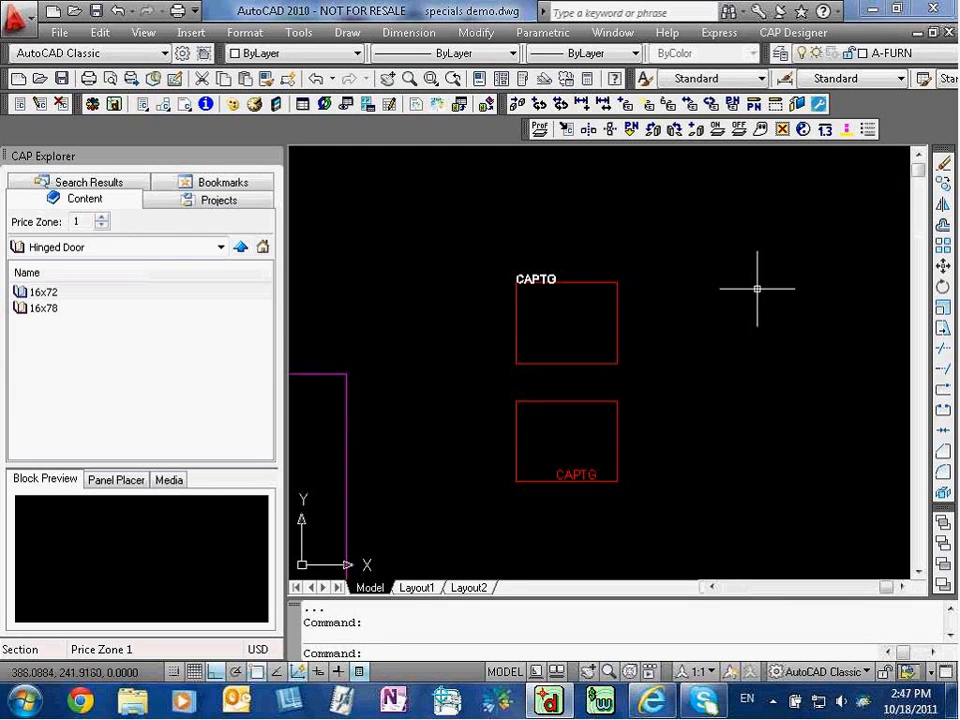
pyautogui.doubleClick(44, 305)
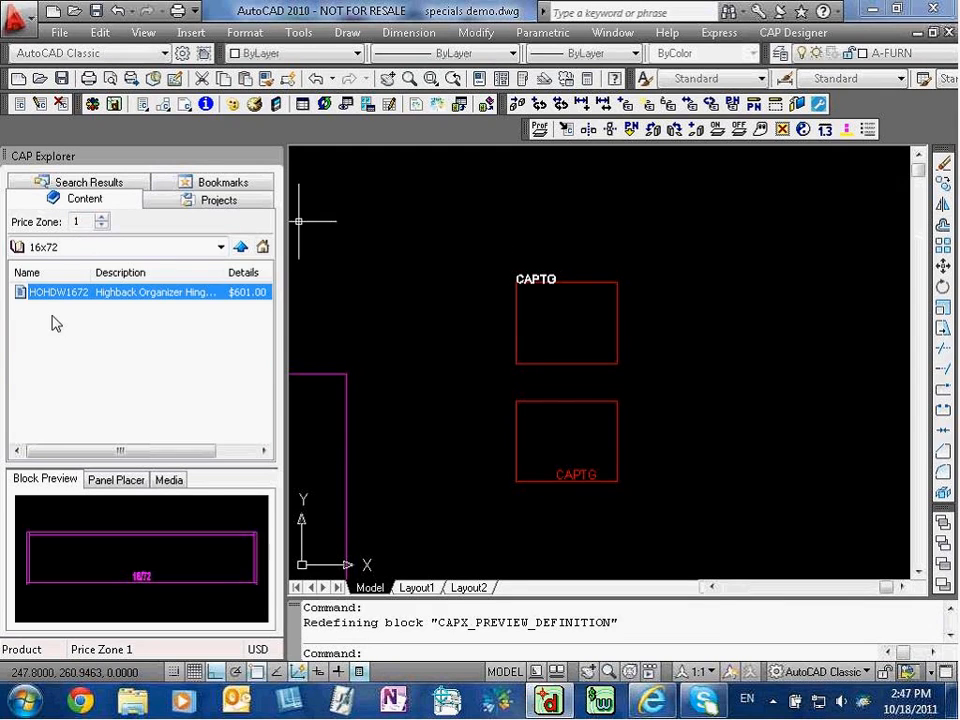
# - Insert the HOHDW1672 highback organizer with hinged doors into the empty space beside the two tagged worksurfaces
pyautogui.doubleClick(51, 296)
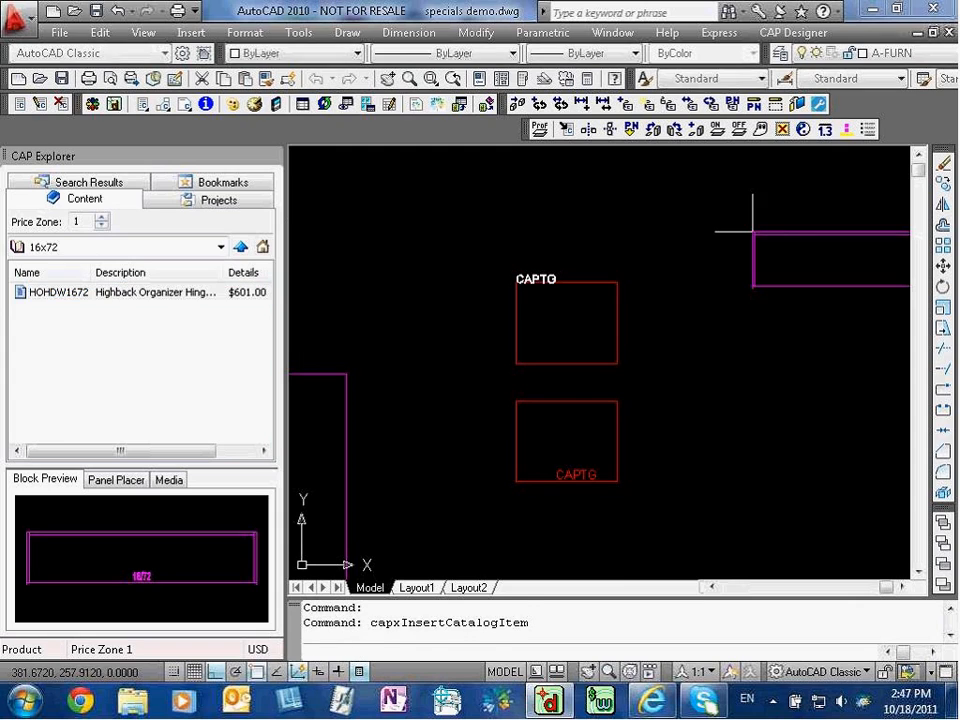
pyautogui.click(708, 222)
pyautogui.moveTo(806, 255)
pyautogui.mouseDown(button='middle')
pyautogui.moveTo(477, 249)
pyautogui.moveTo(528, 285)
pyautogui.mouseUp(button='middle')
# - Start defining a new Visual Impression scene and draw a closed four-sided boundary around the 16x72 hutch
pyautogui.click(793, 33)
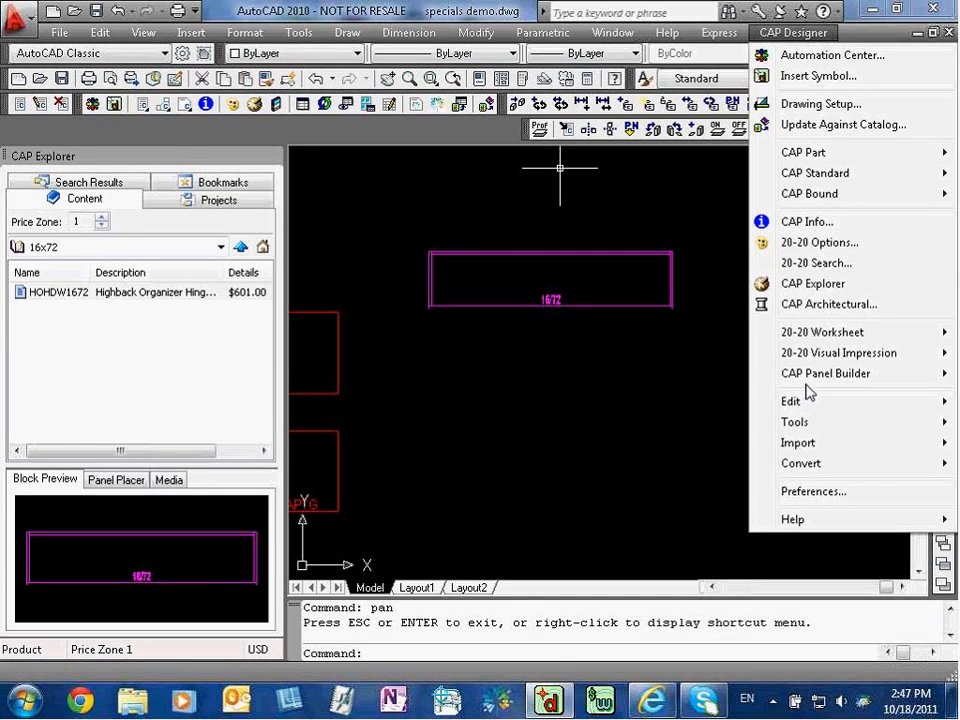
pyautogui.moveTo(838, 353)
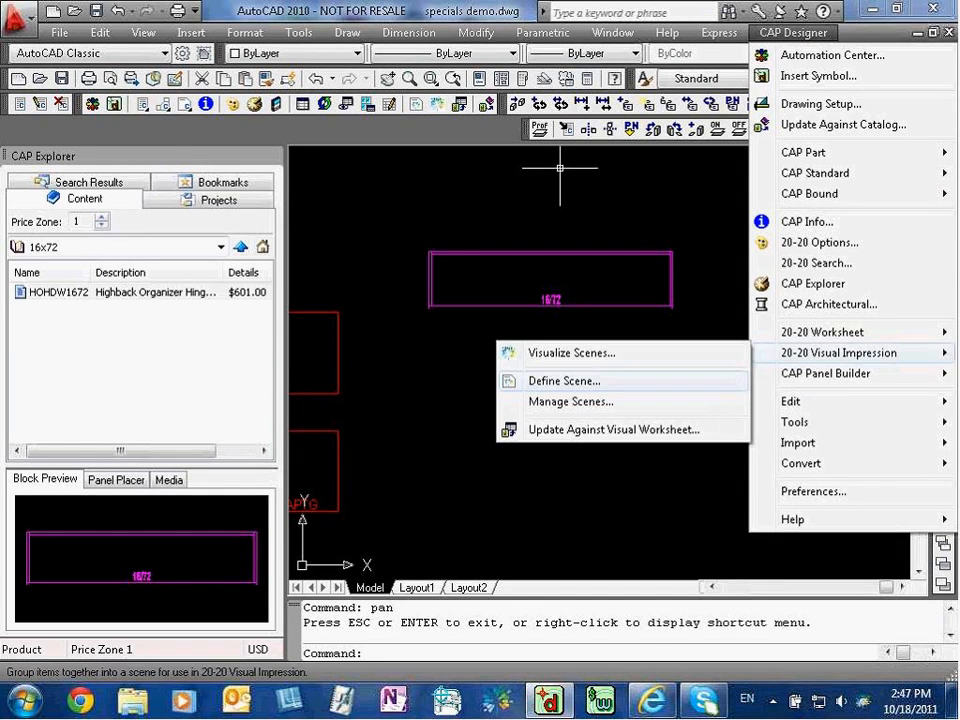
pyautogui.click(566, 381)
pyautogui.click(610, 436)
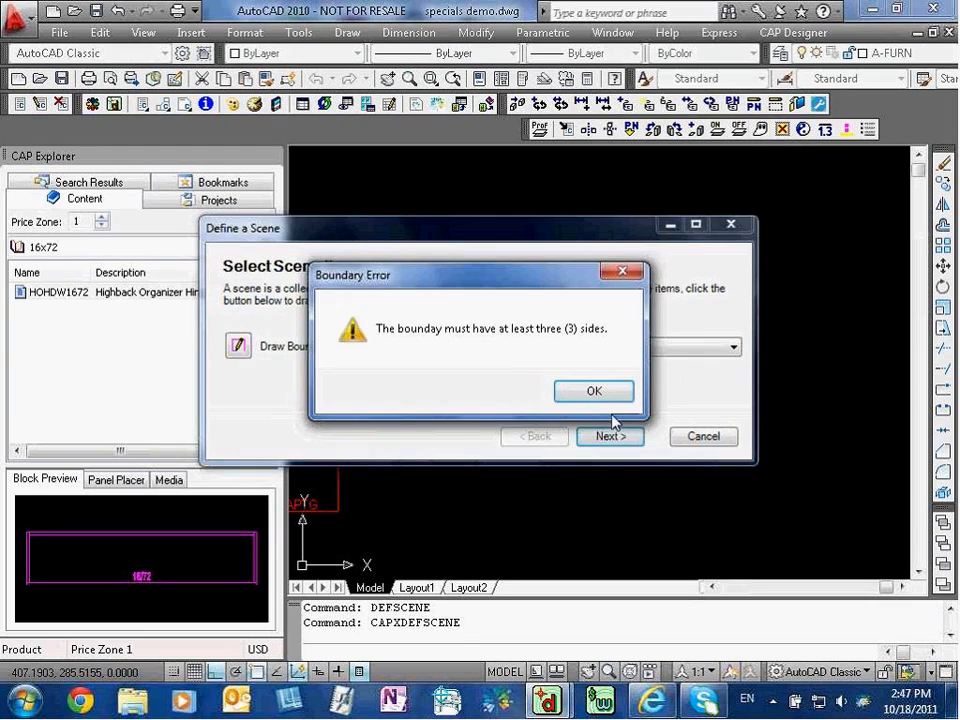
pyautogui.click(591, 390)
pyautogui.click(238, 346)
pyautogui.click(377, 225)
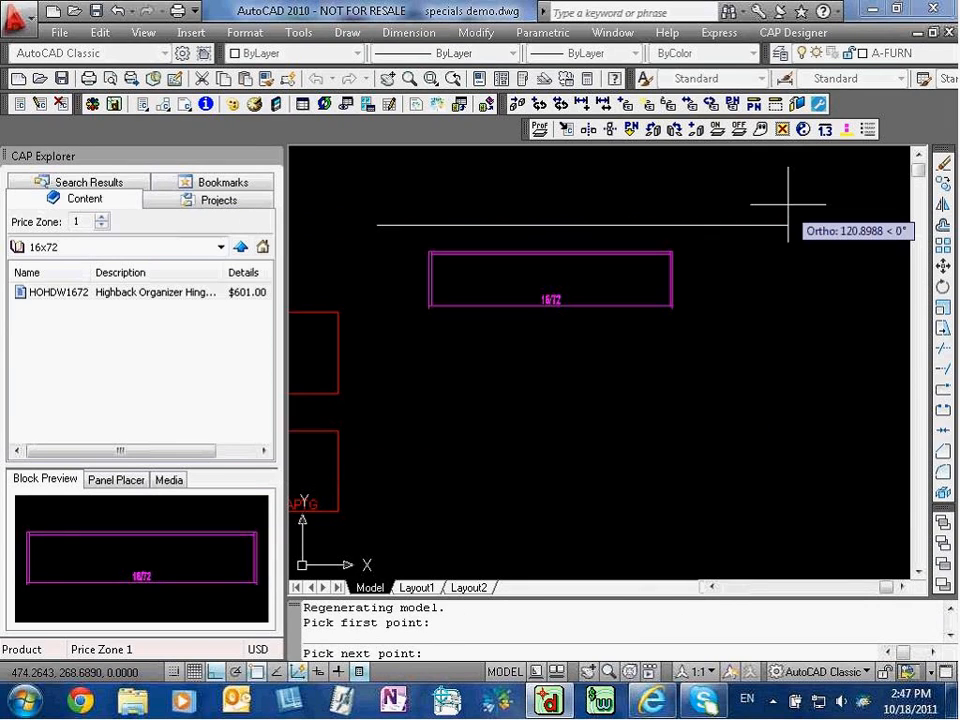
pyautogui.click(736, 225)
pyautogui.click(736, 454)
pyautogui.click(404, 454)
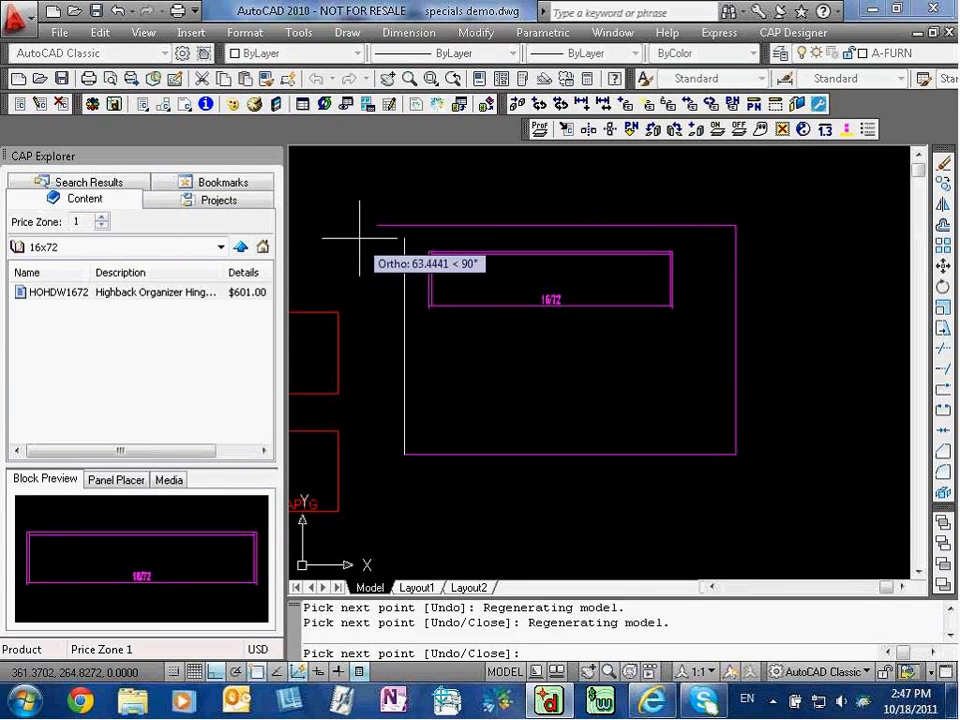
pyautogui.click(368, 225)
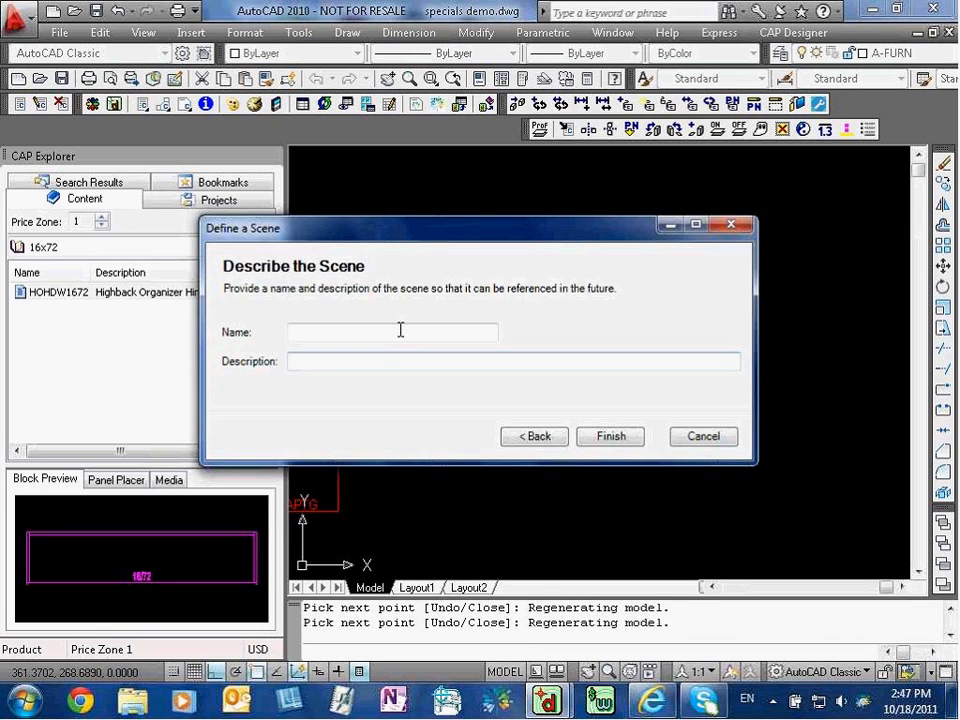
# - Name the new scene "hutch" and finish its definition
pyautogui.click(400, 330)
pyautogui.write('hutch')
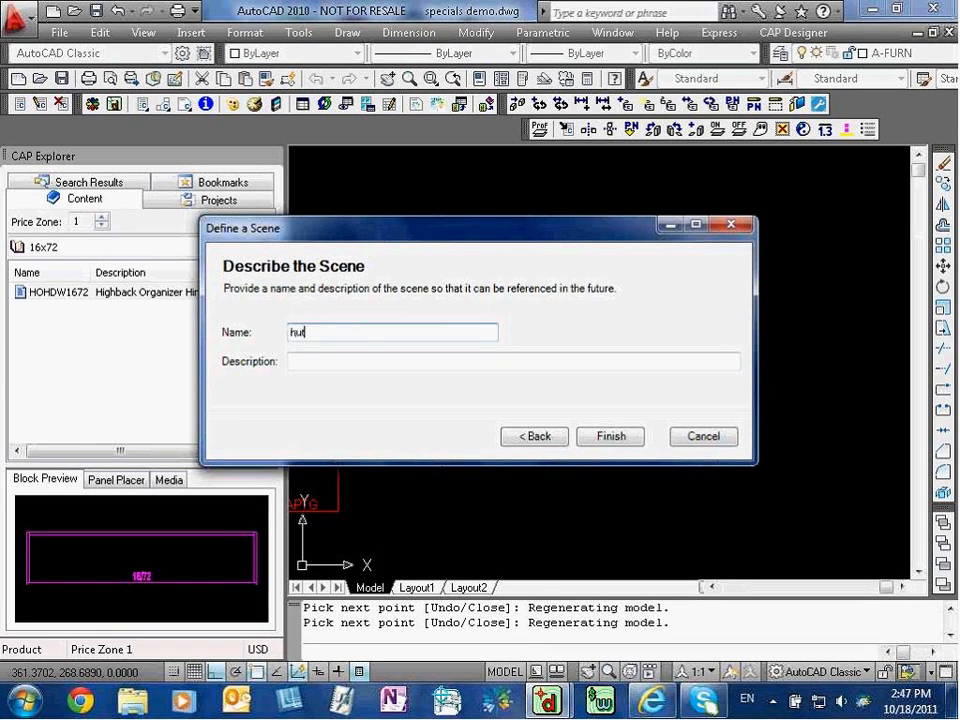
pyautogui.click(611, 436)
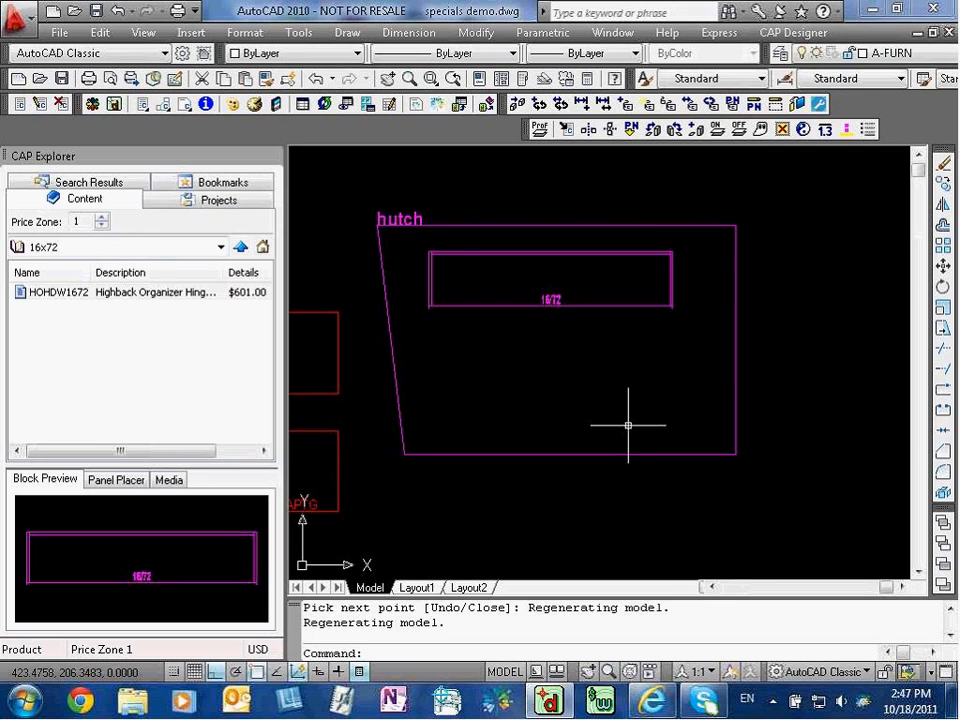
# - Visualize the drawing's scenes in Visual Impression, load the hutch scene and collapse the list of matching items
pyautogui.click(792, 32)
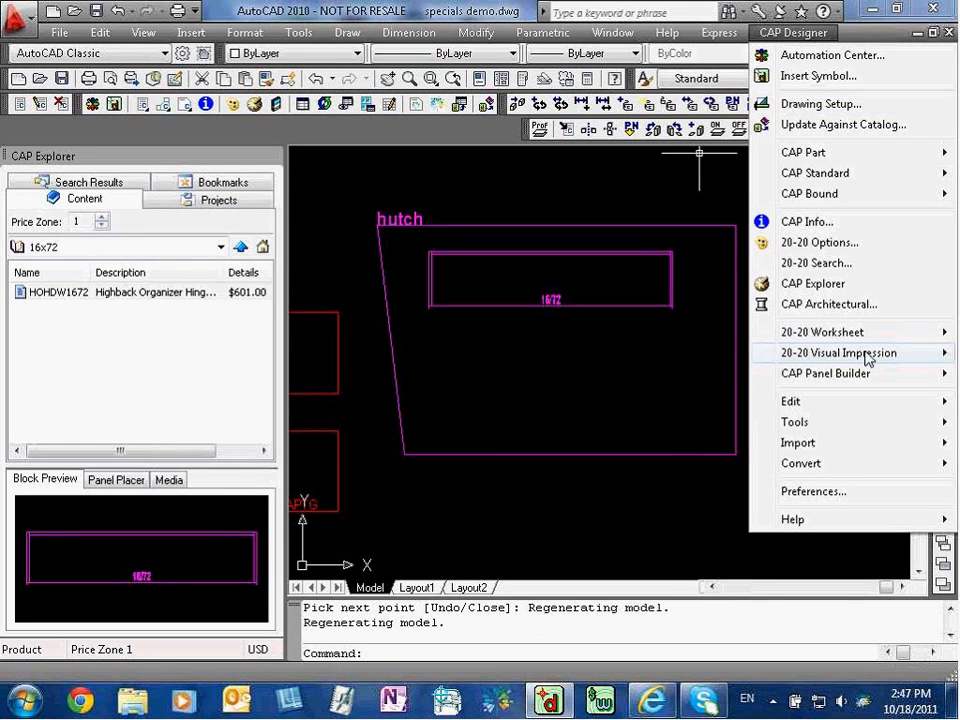
pyautogui.moveTo(802, 358)
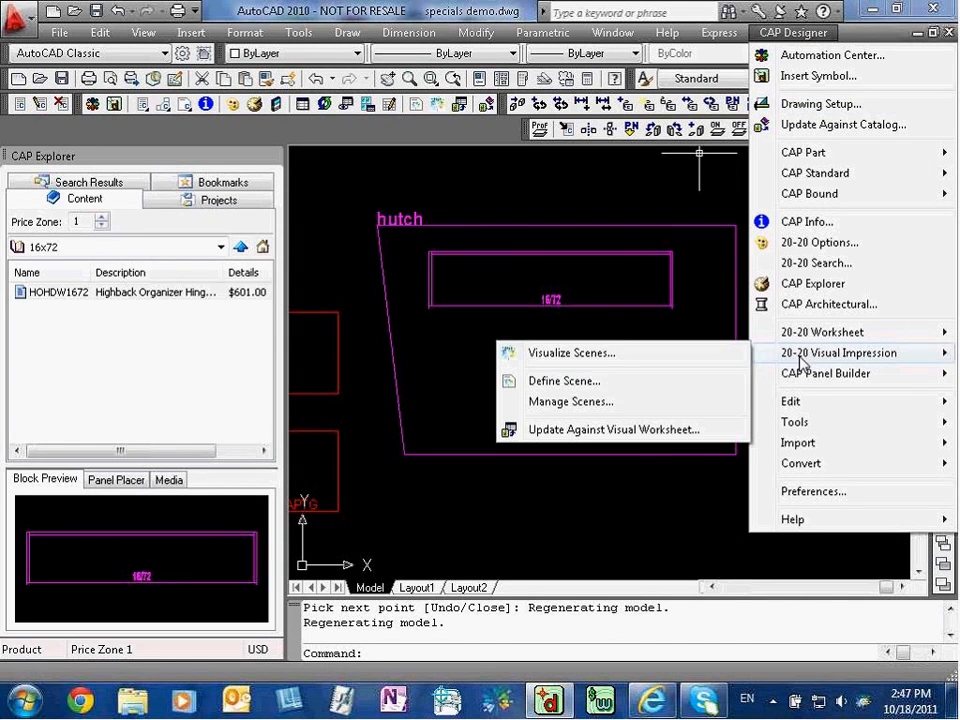
pyautogui.click(598, 362)
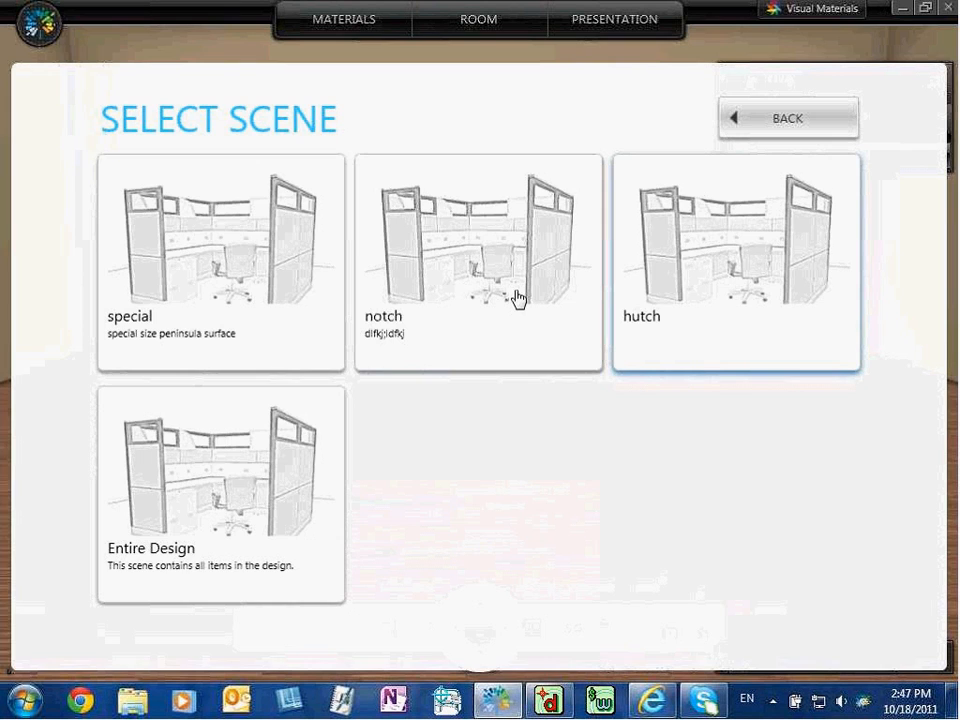
pyautogui.click(517, 298)
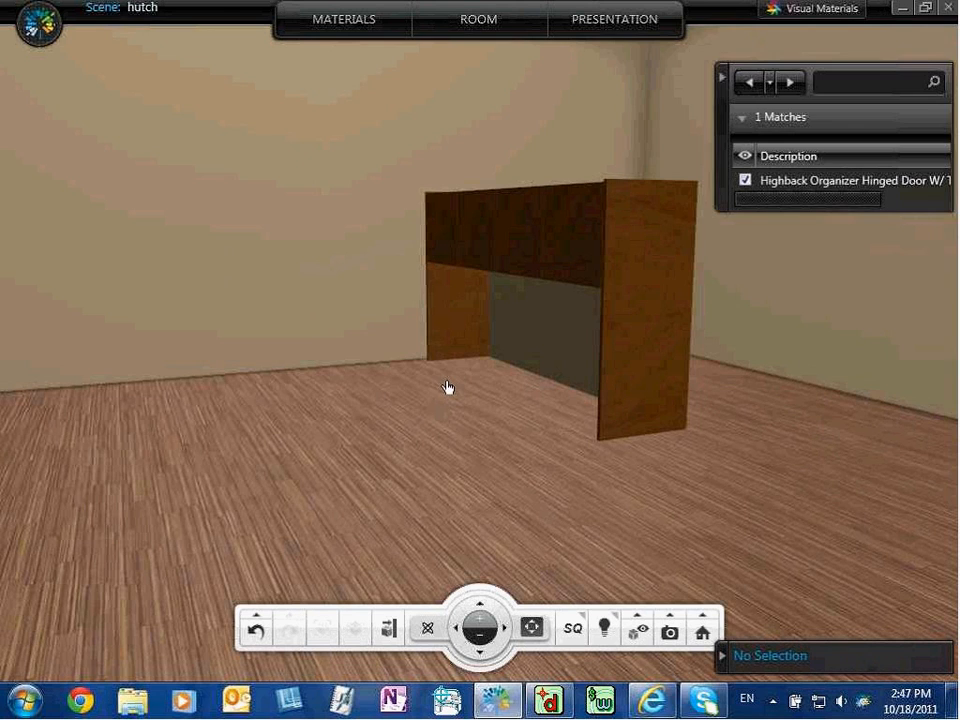
pyautogui.click(722, 77)
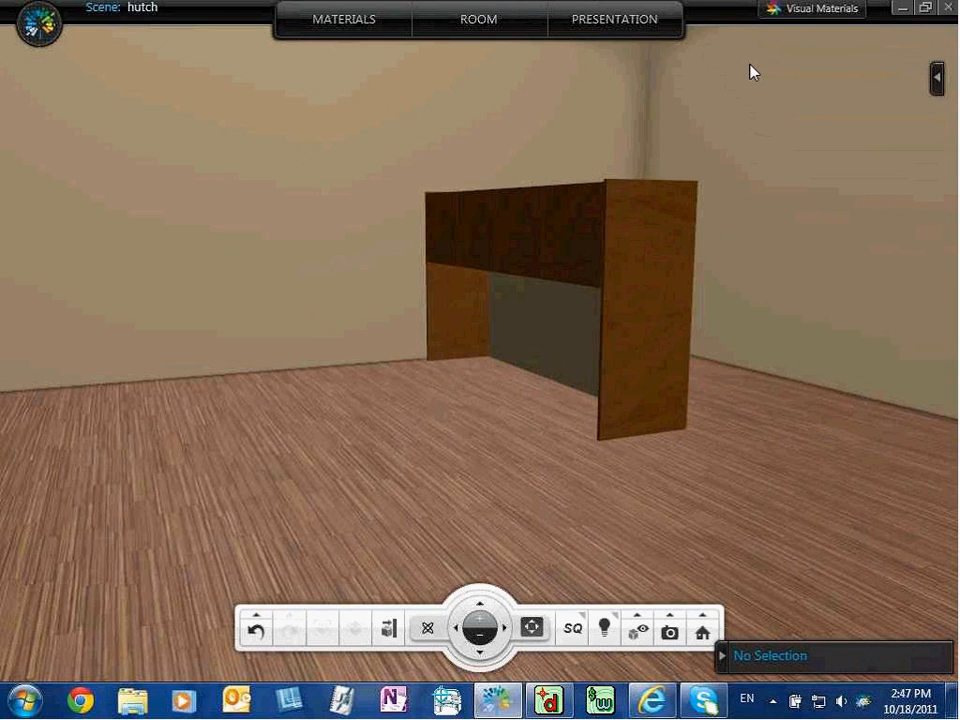
# - Select the hutch, turn off material visualization in its advanced materials, and examine the color-coded material layers from several angles
pyautogui.click(646, 284)
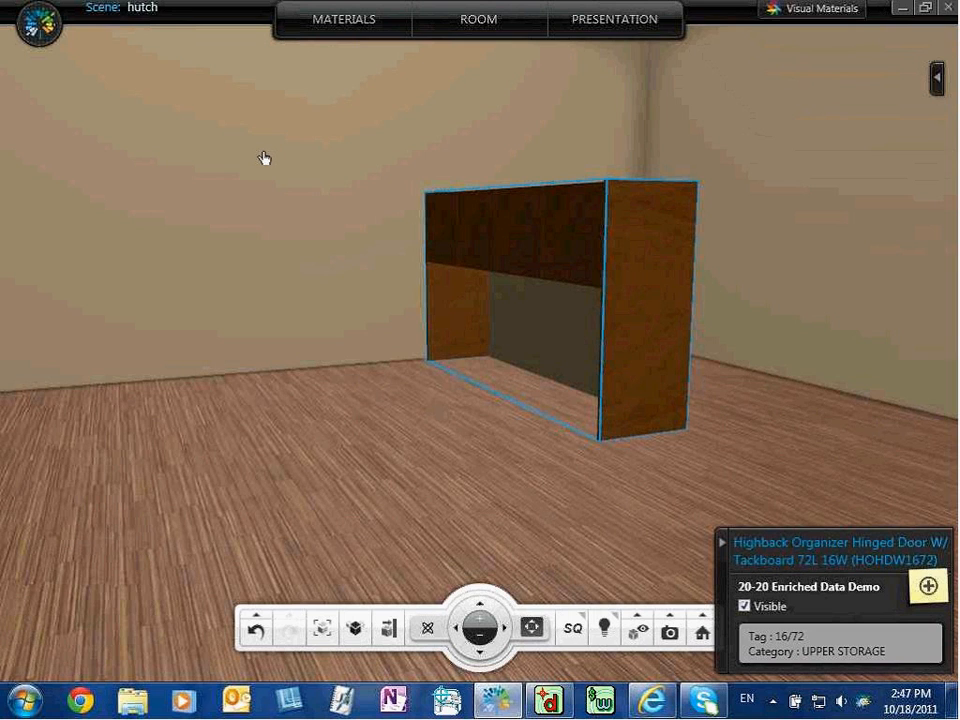
pyautogui.click(330, 20)
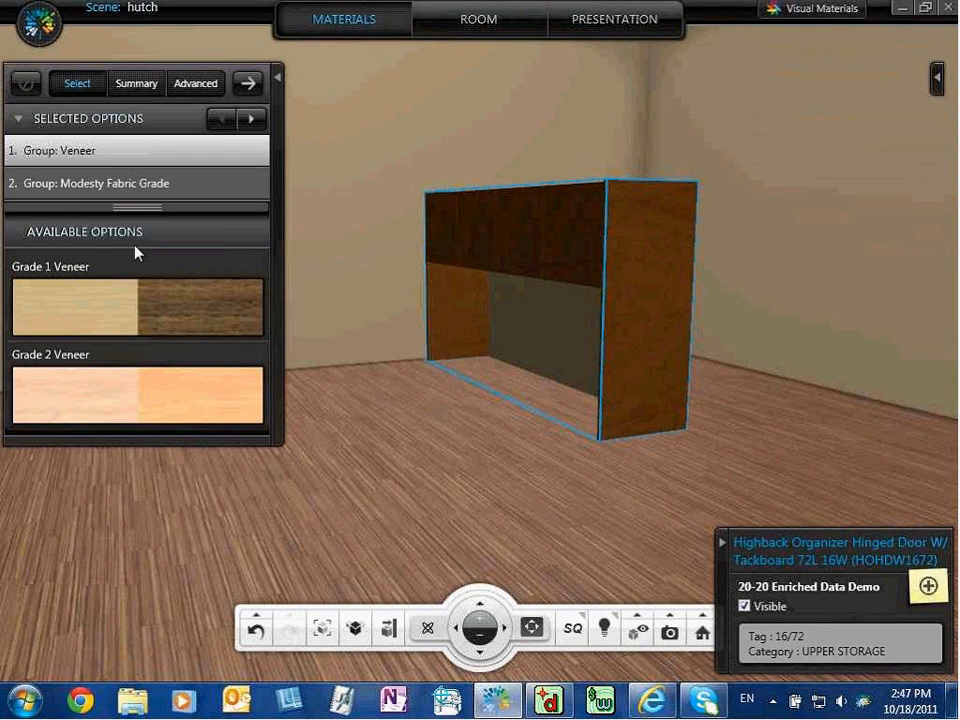
pyautogui.click(190, 84)
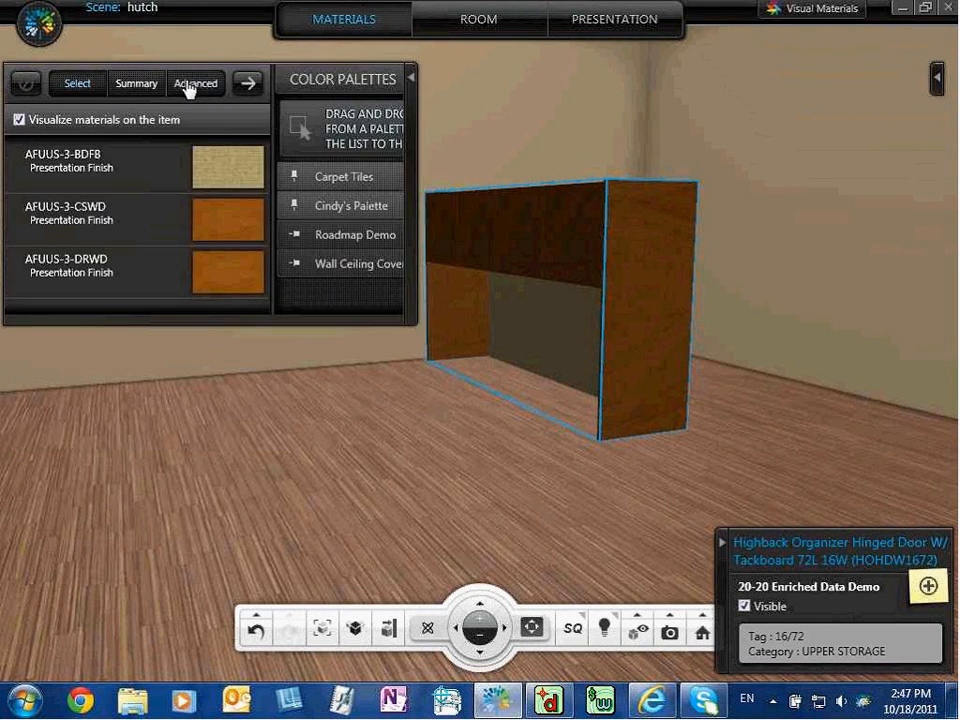
pyautogui.click(18, 120)
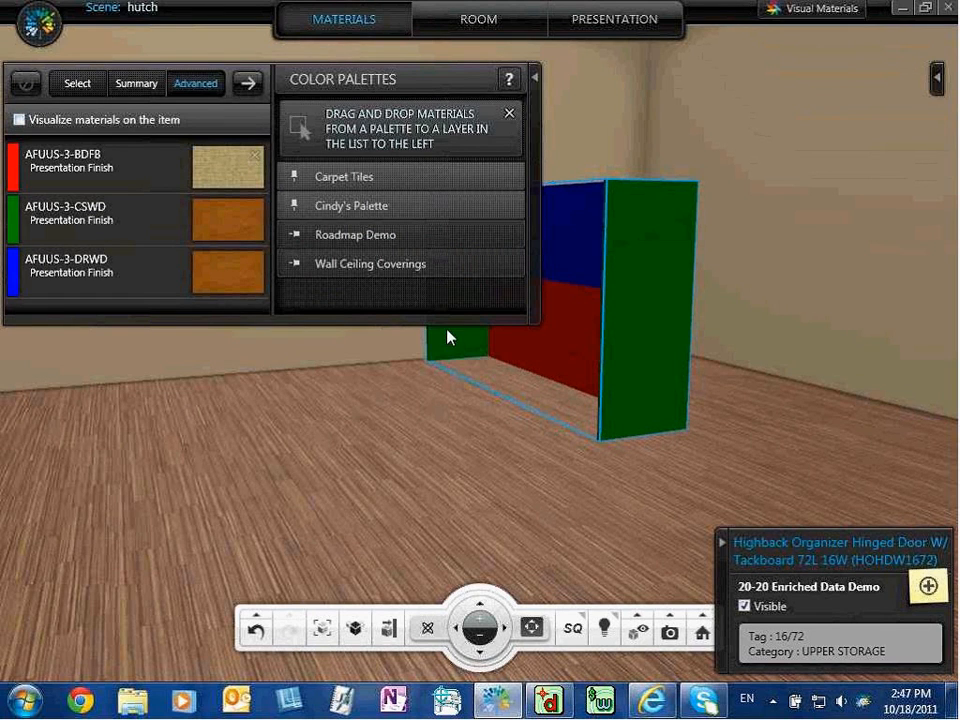
pyautogui.moveTo(646, 358); pyautogui.dragTo(752, 337)
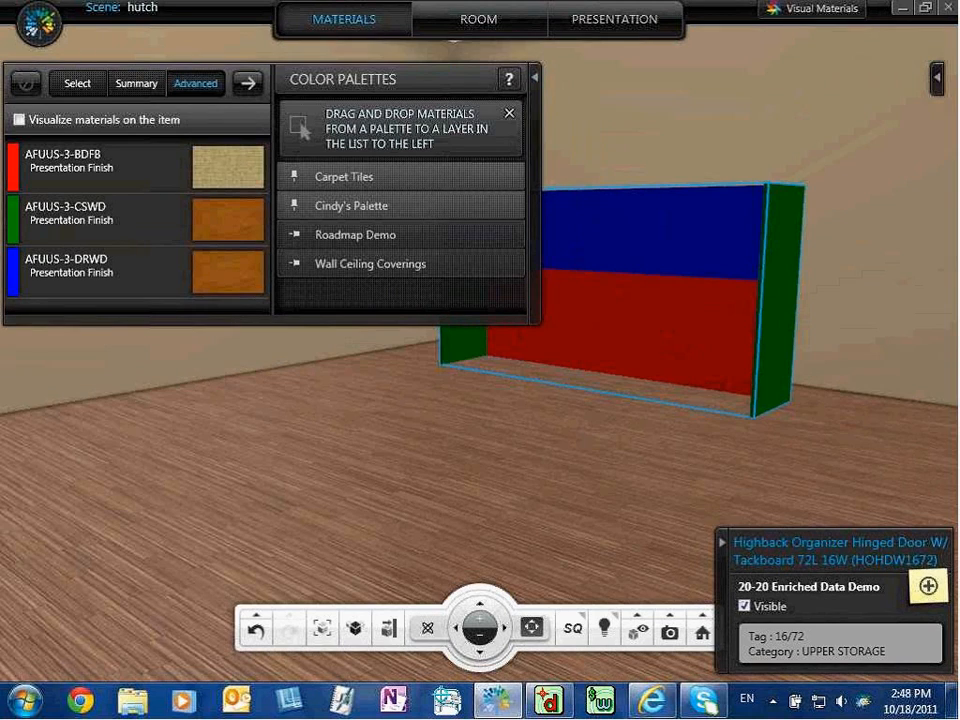
pyautogui.moveTo(712, 270); pyautogui.dragTo(737, 265, button='middle')
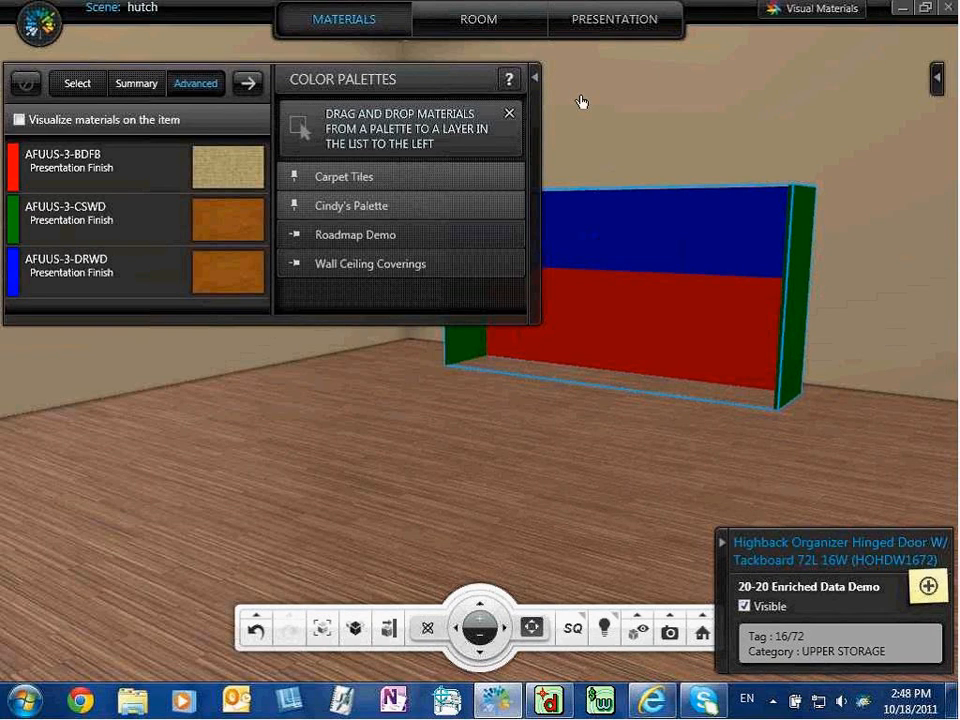
pyautogui.moveTo(701, 327)
pyautogui.mouseDown(button='middle')
pyautogui.moveTo(709, 352)
pyautogui.moveTo(713, 345)
pyautogui.mouseUp(button='middle')
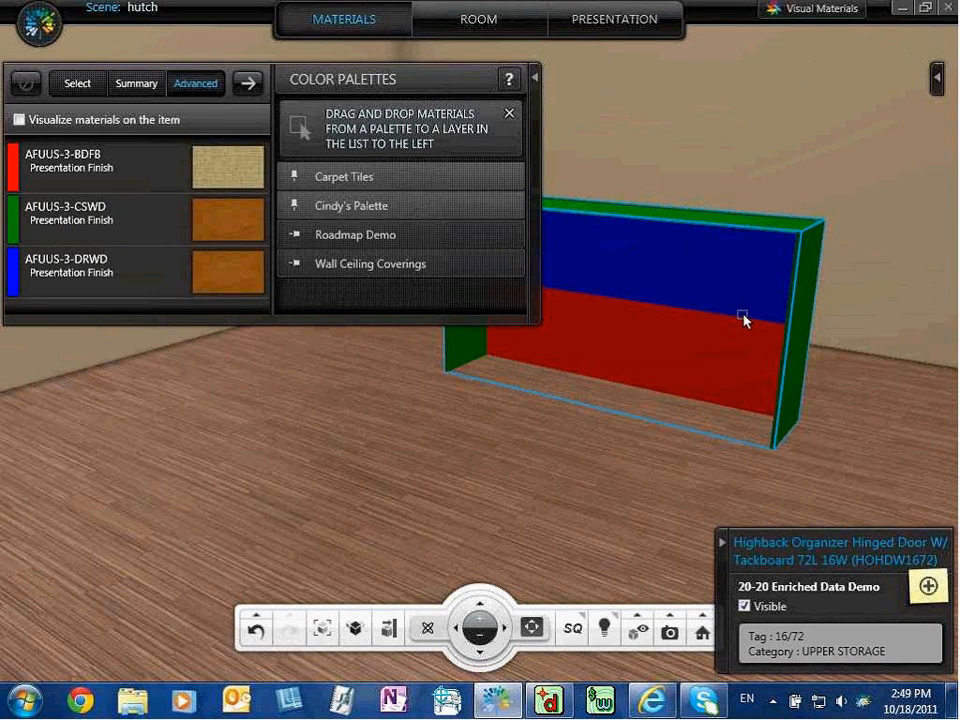
pyautogui.moveTo(697, 380); pyautogui.dragTo(662, 382, button='middle')
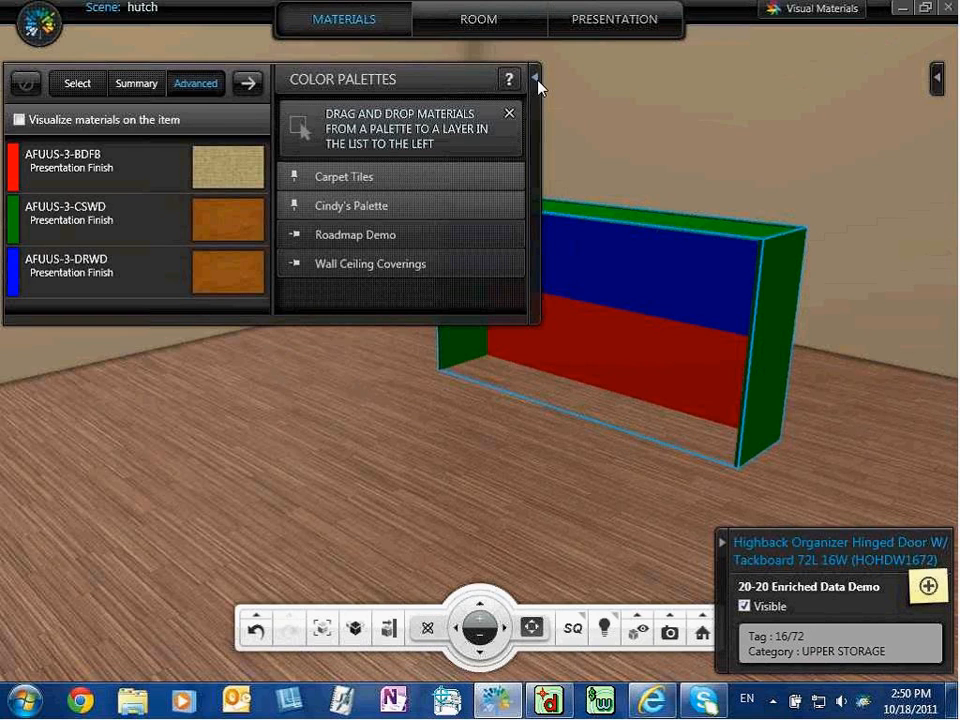
pyautogui.click(535, 78)
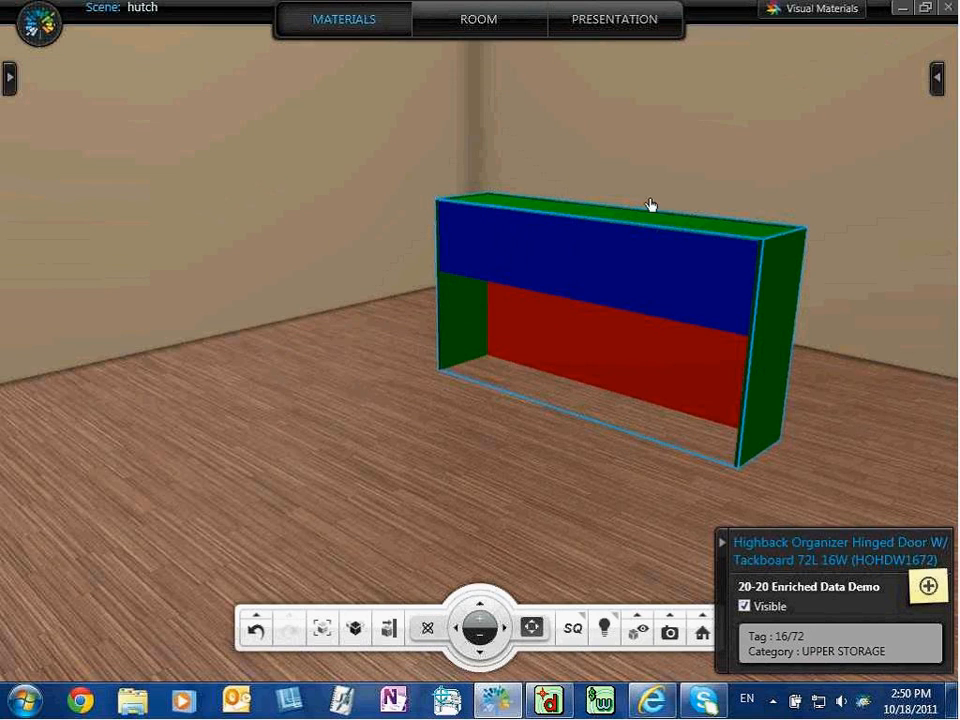
# - In the room's 2D top view, move wall A against the hutch and back out to a 14' 0" depth, and close the scene discarding the changes
pyautogui.click(490, 32)
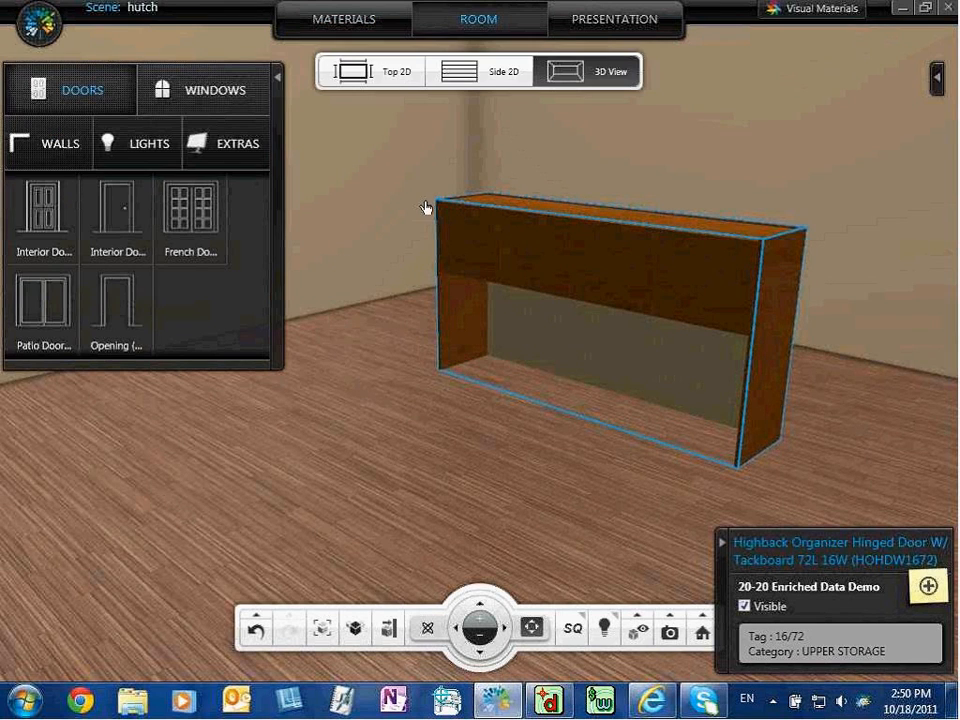
pyautogui.click(390, 76)
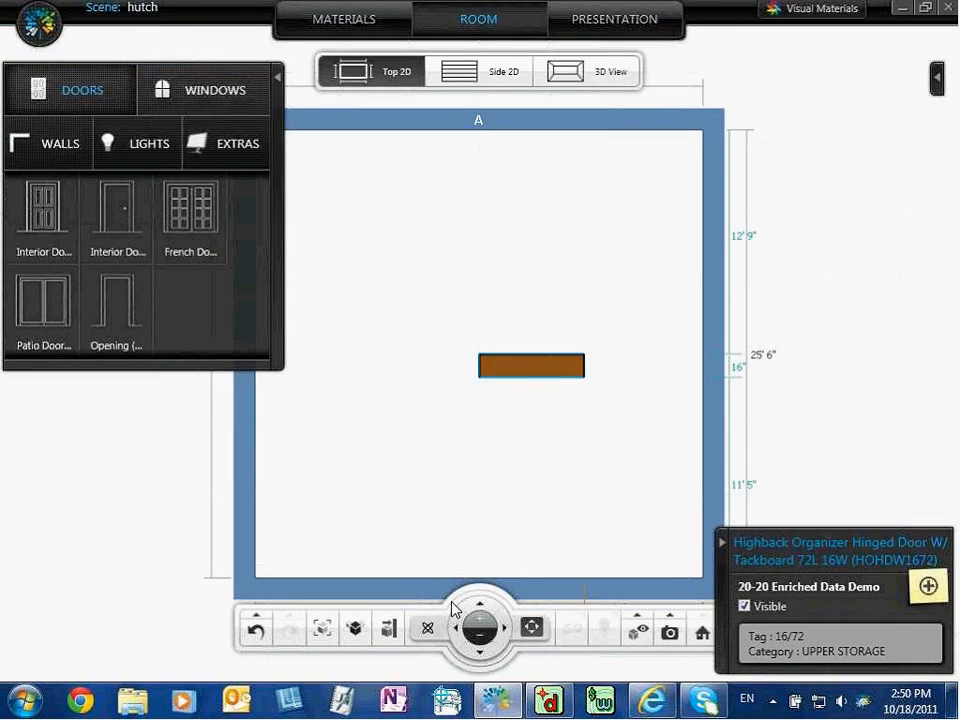
pyautogui.click(389, 632)
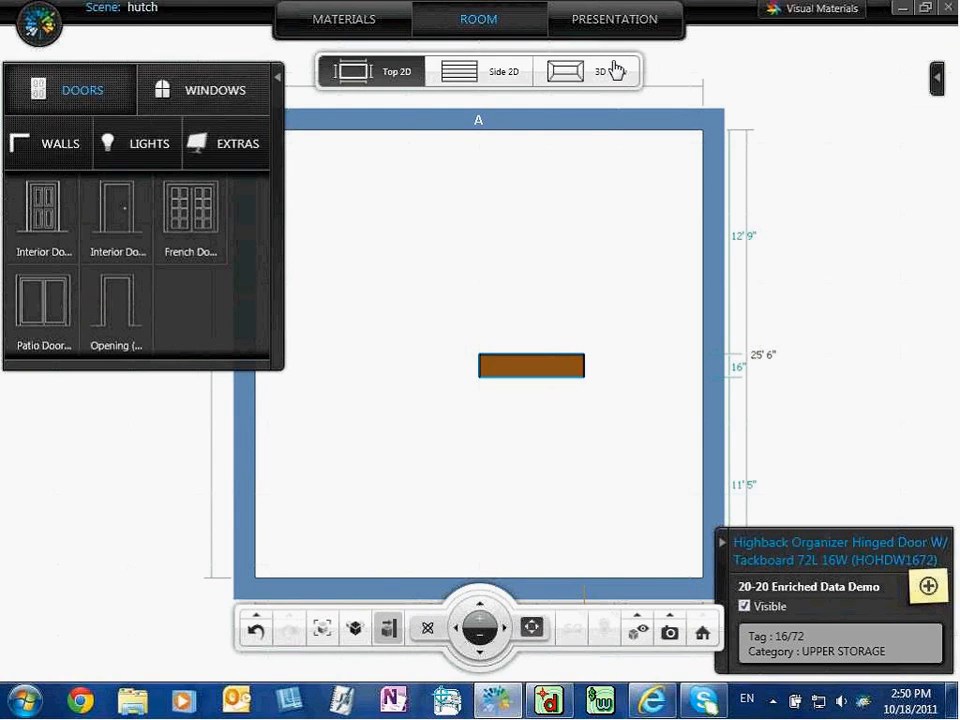
pyautogui.moveTo(583, 122); pyautogui.dragTo(604, 366)
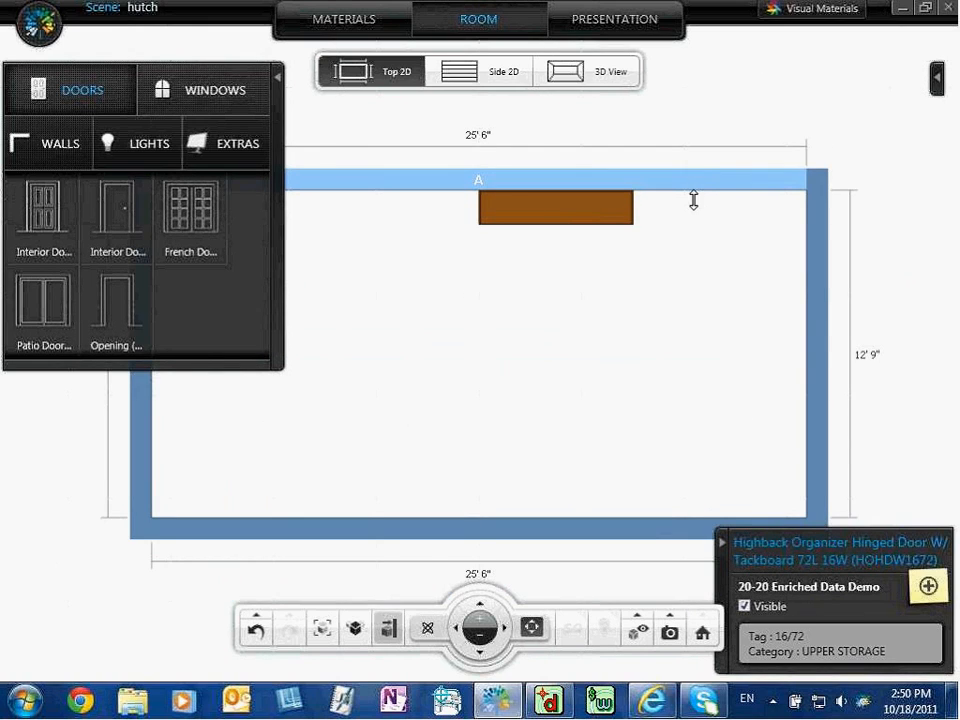
pyautogui.moveTo(694, 193); pyautogui.dragTo(734, 149)
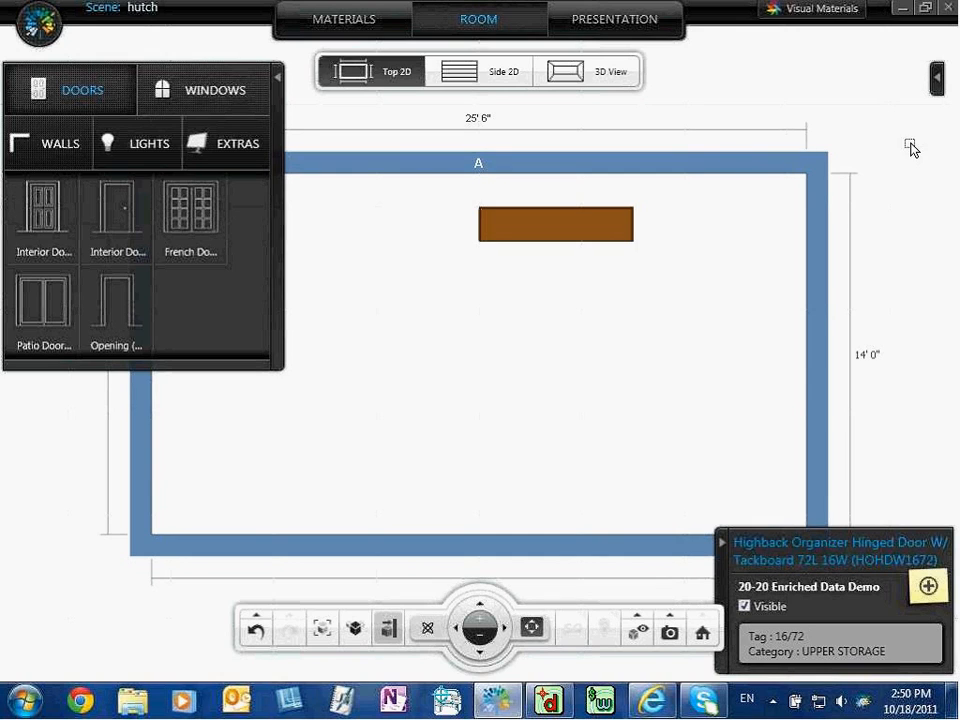
pyautogui.click(944, 8)
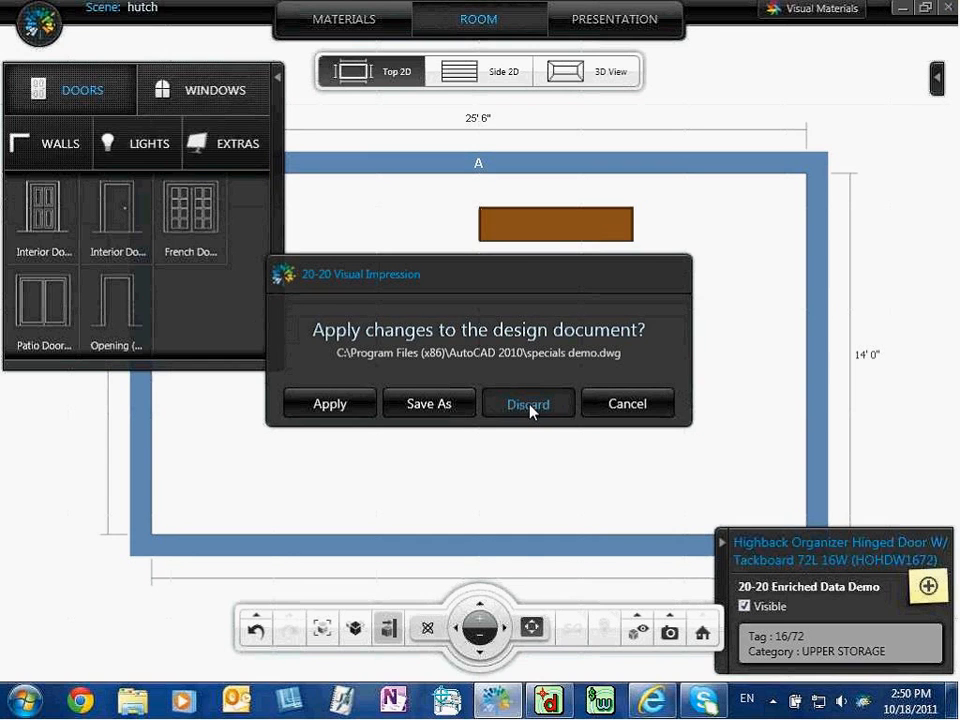
pyautogui.click(530, 405)
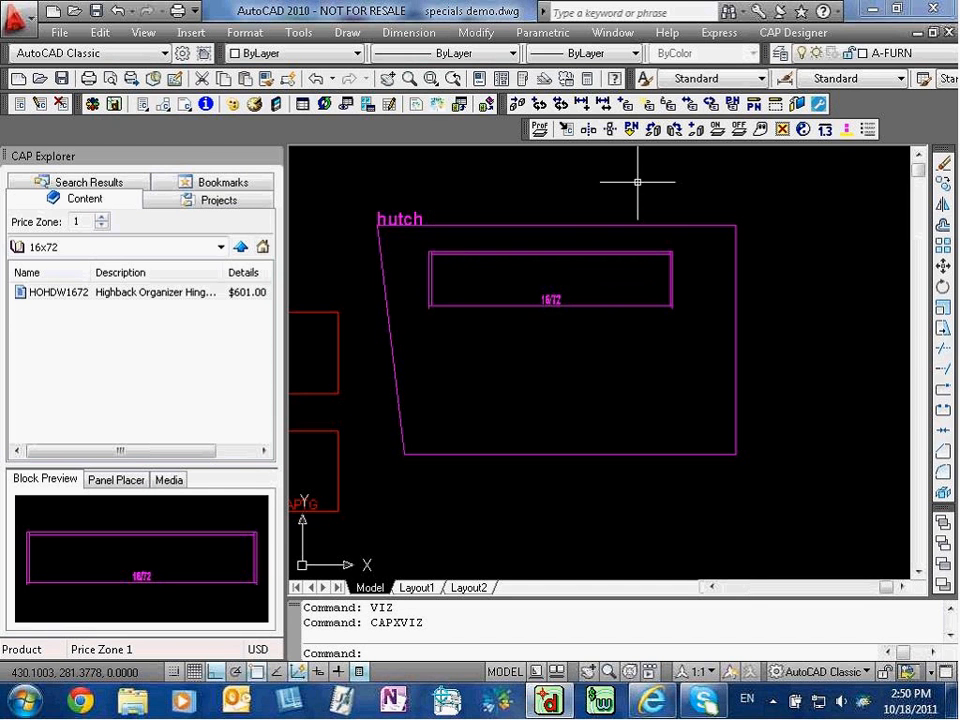
# - Open the 16x72 hutch's default height with Change 3D Height and leave it without an edit
pyautogui.click(793, 32)
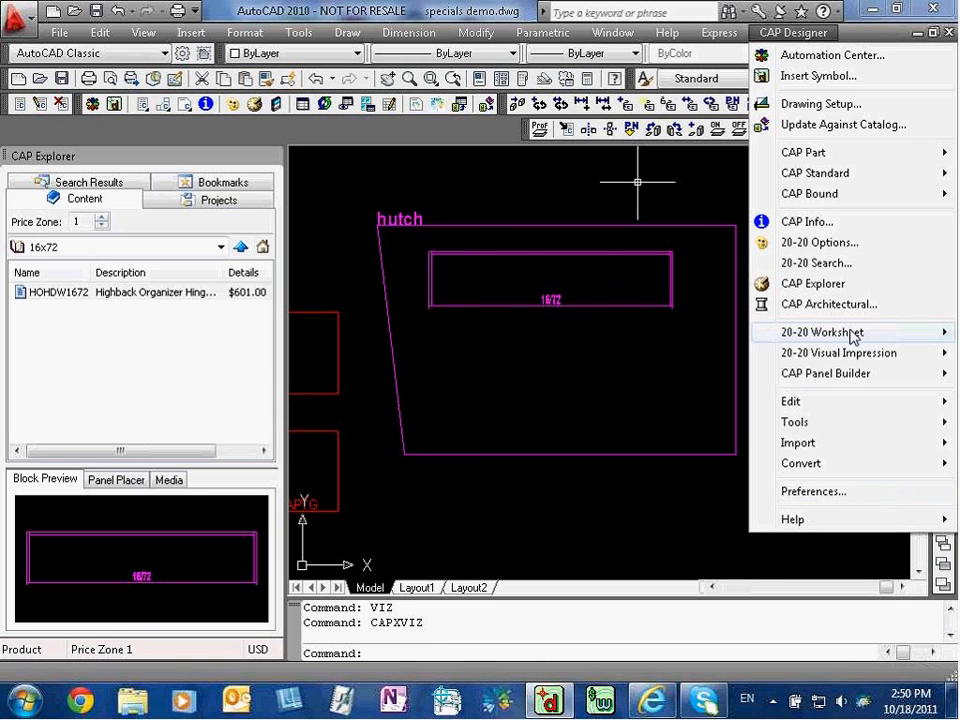
pyautogui.moveTo(855, 344)
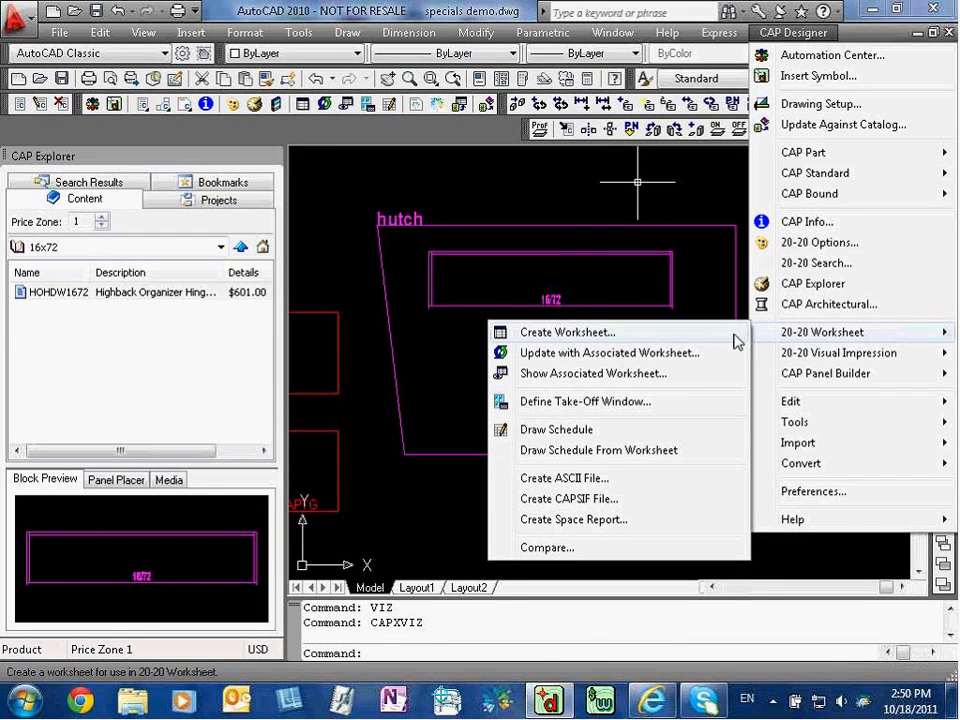
pyautogui.moveTo(806, 405)
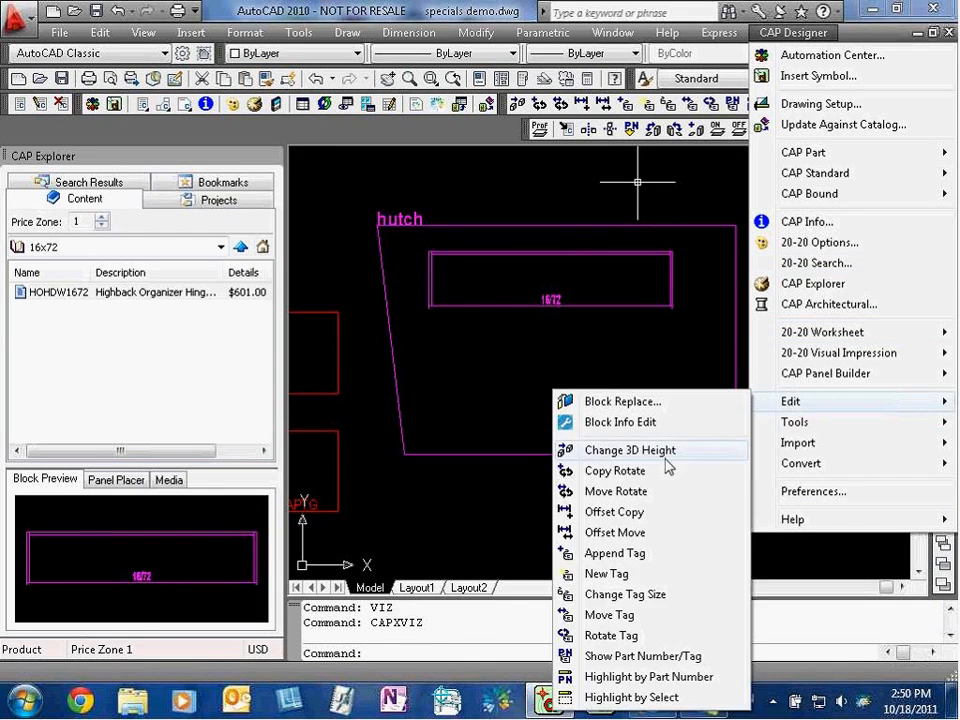
pyautogui.click(667, 458)
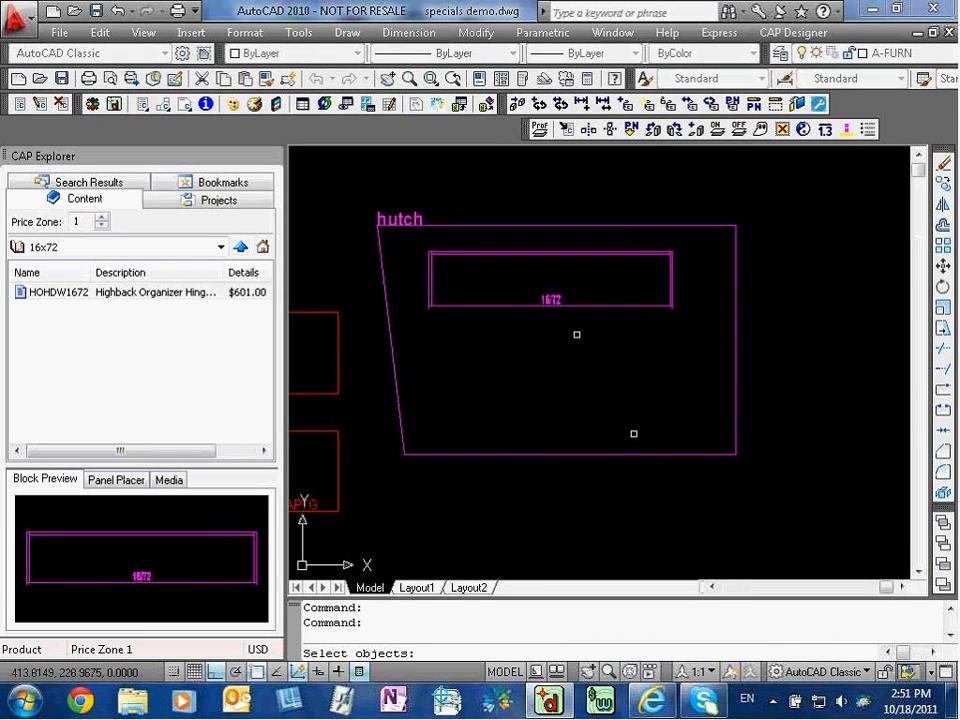
pyautogui.click(553, 304)
pyautogui.rightClick(553, 305)
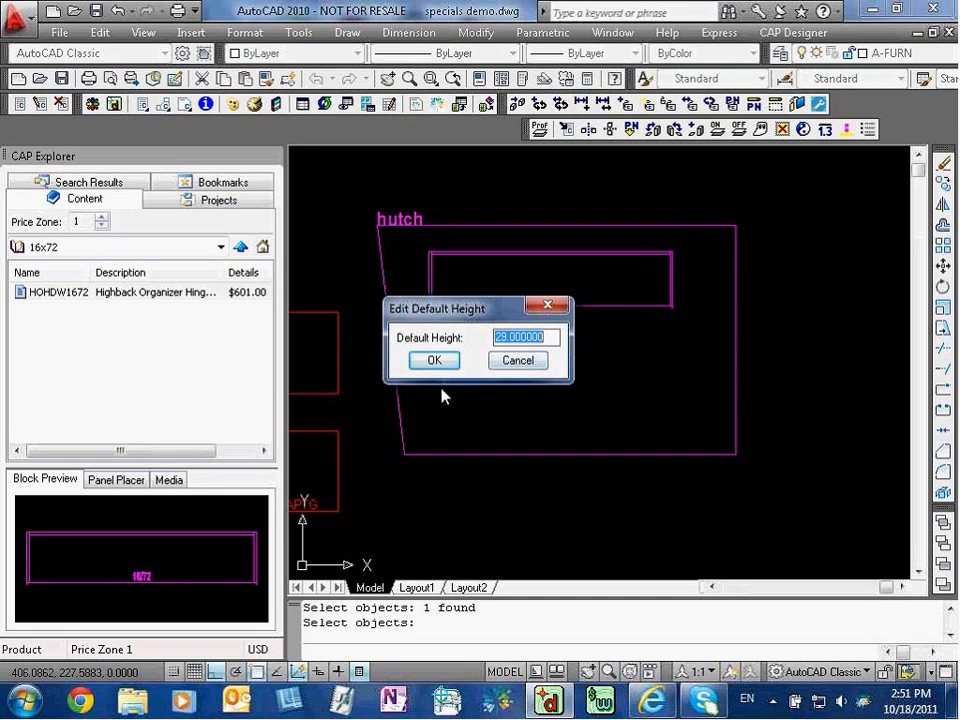
pyautogui.click(516, 368)
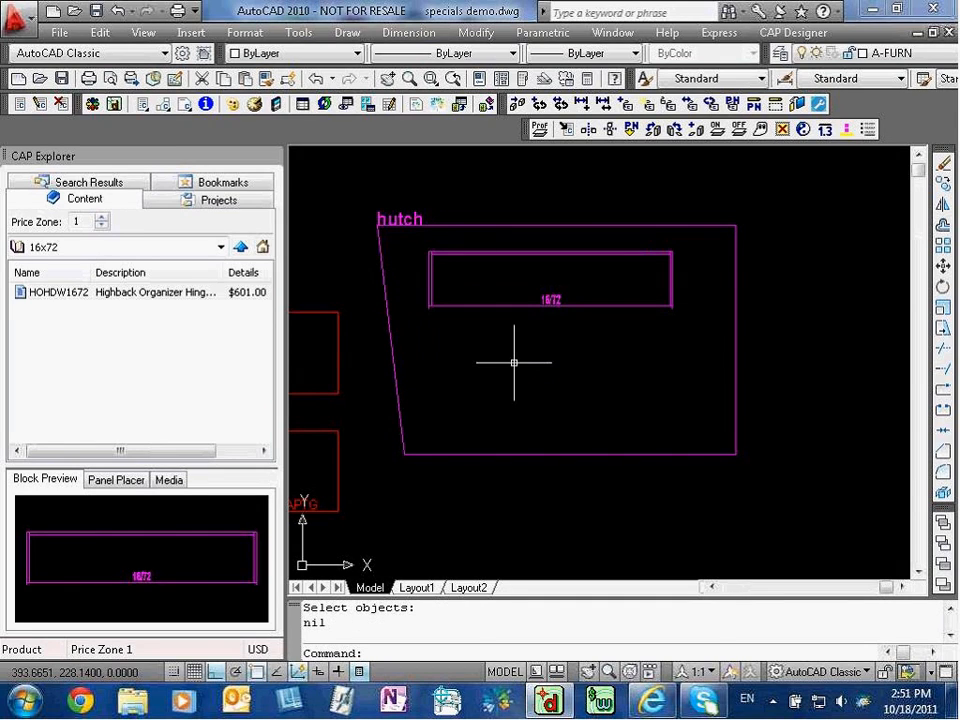
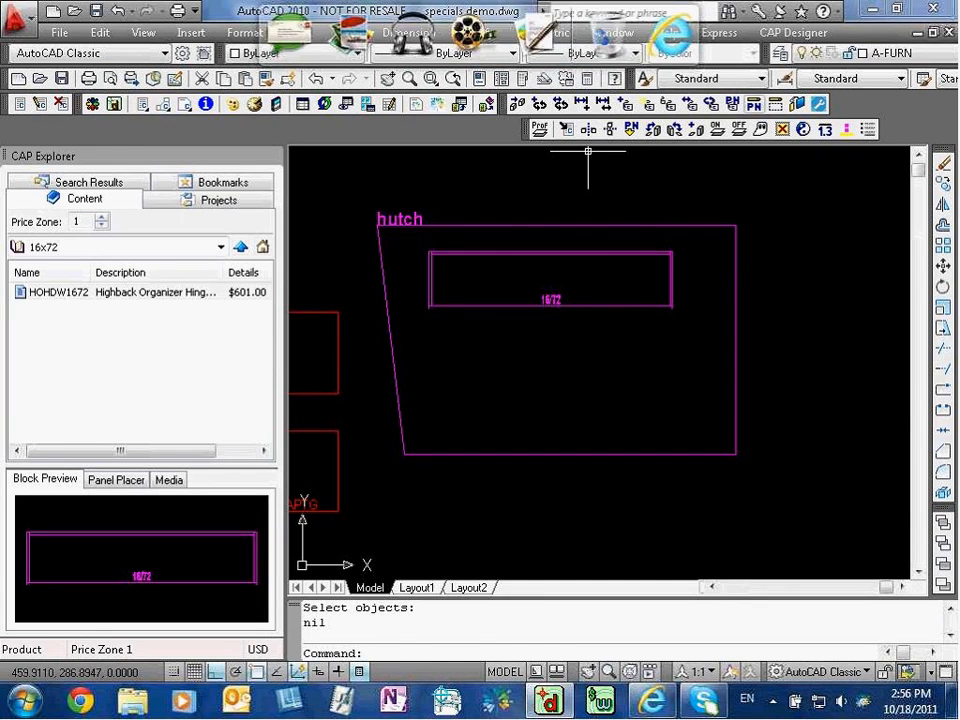
# - Visualize the drawing's scenes in Visual Impression again and choose the hutch scene
pyautogui.click(830, 212)
pyautogui.press('Escape')
pyautogui.press('Escape')
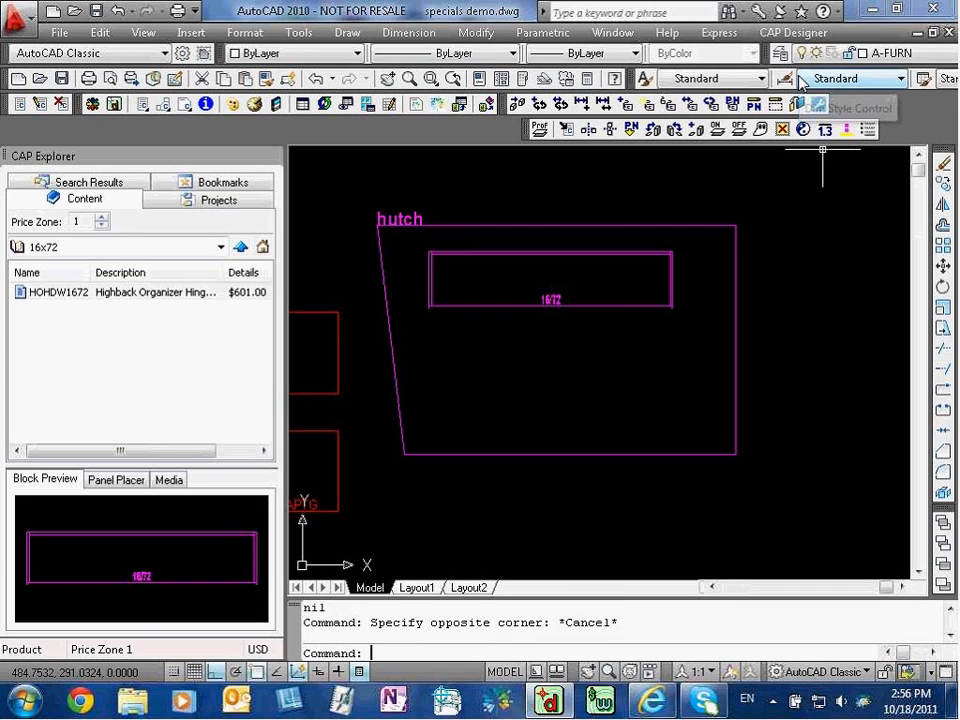
pyautogui.click(786, 36)
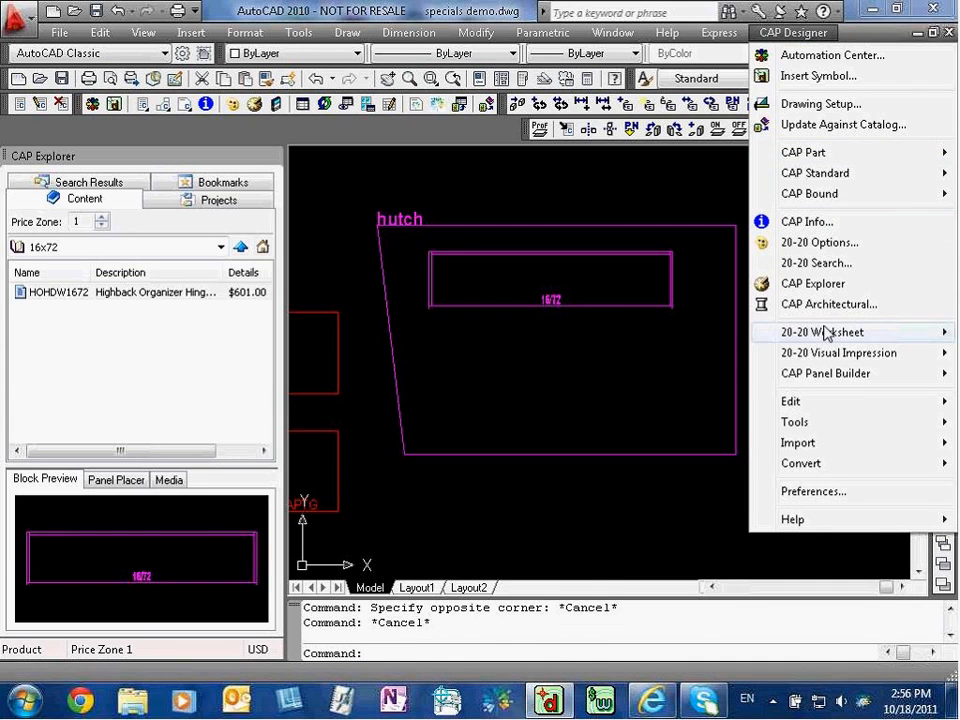
pyautogui.moveTo(818, 360)
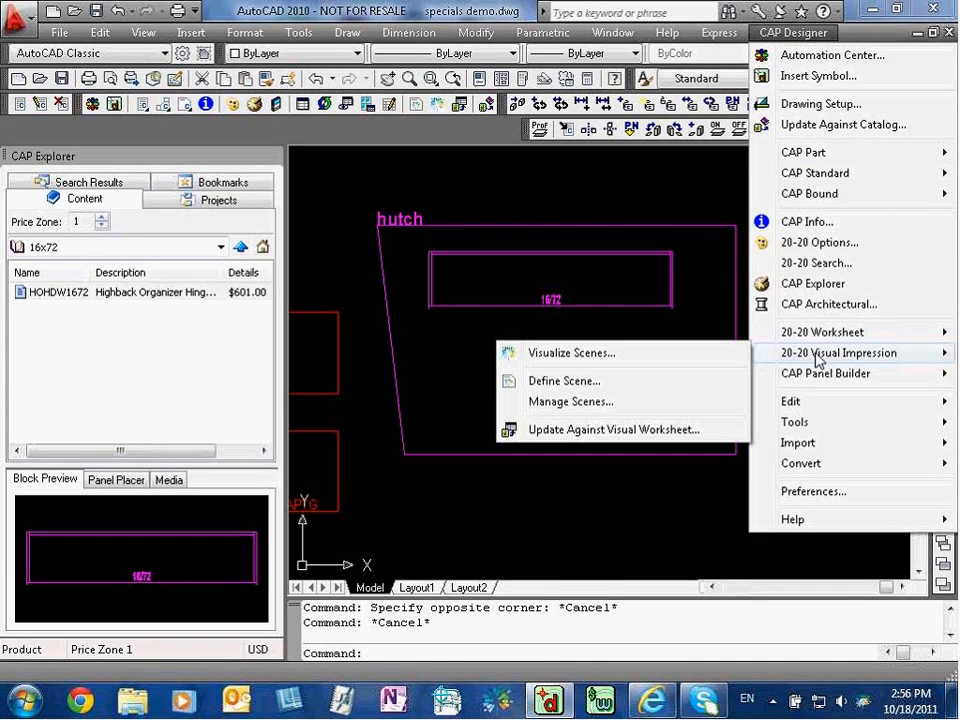
pyautogui.click(586, 355)
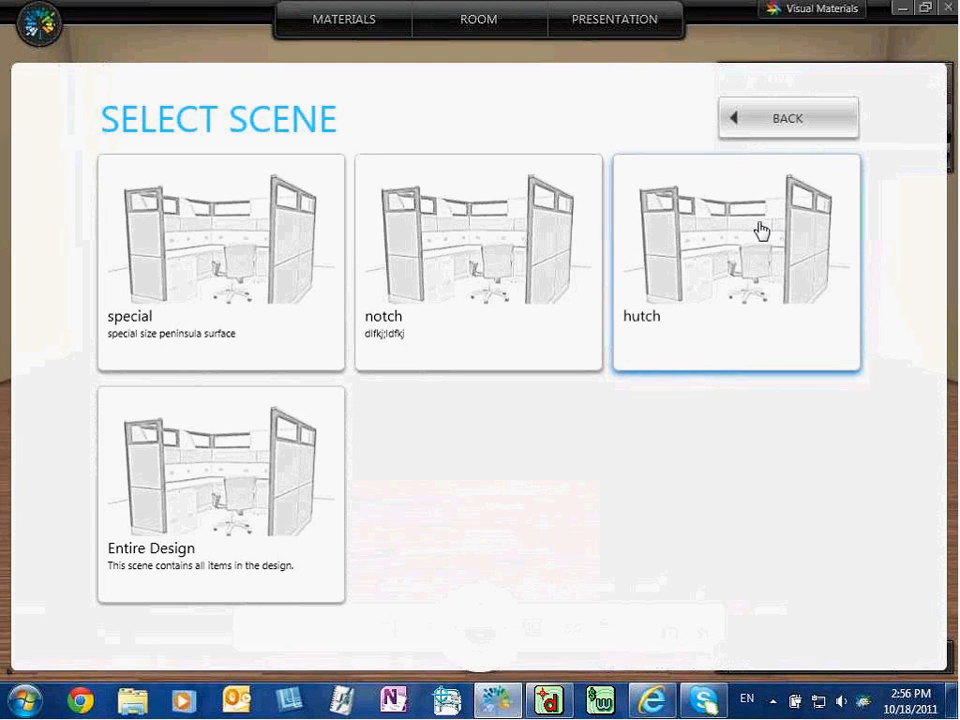
pyautogui.click(647, 257)
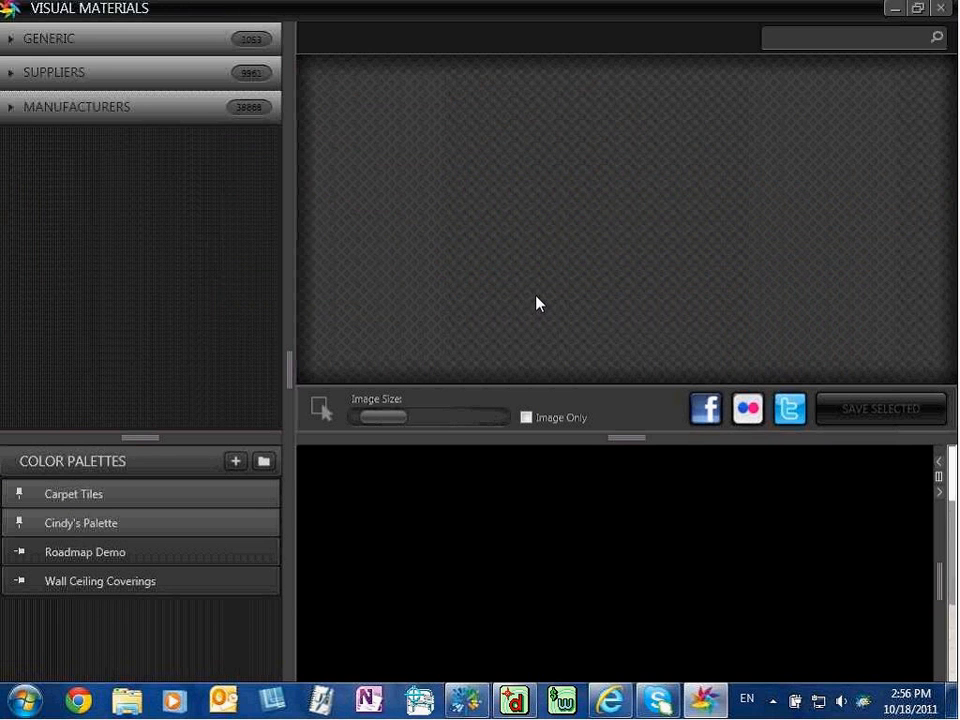
# - Browse the generic Metal materials in Visual Materials and preview the brushed5 swatch from the Assorted group
pyautogui.click(10, 38)
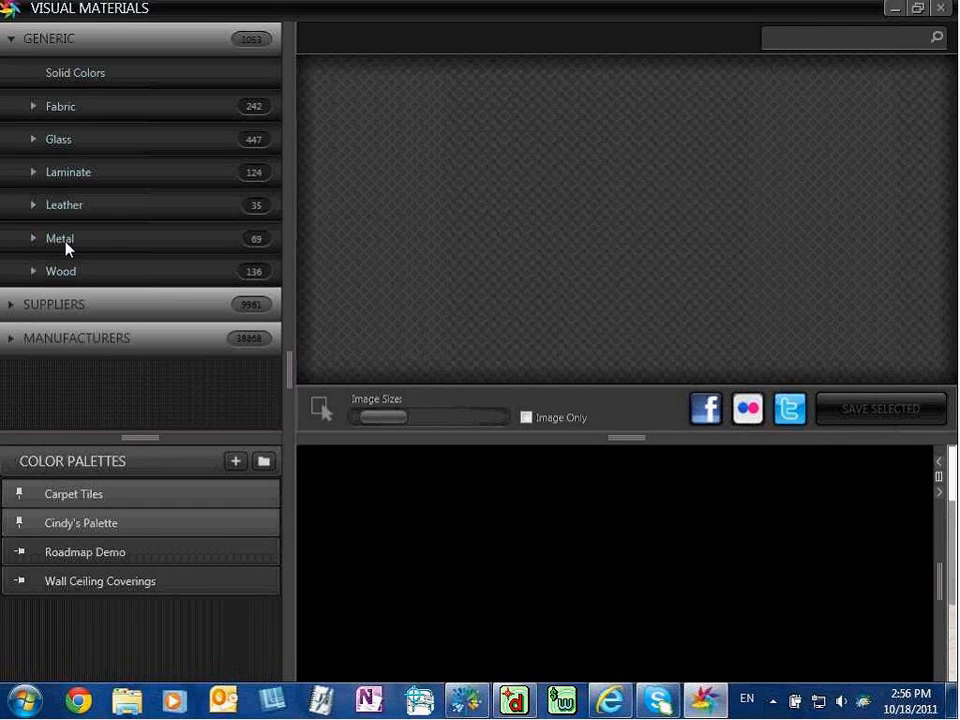
pyautogui.click(33, 239)
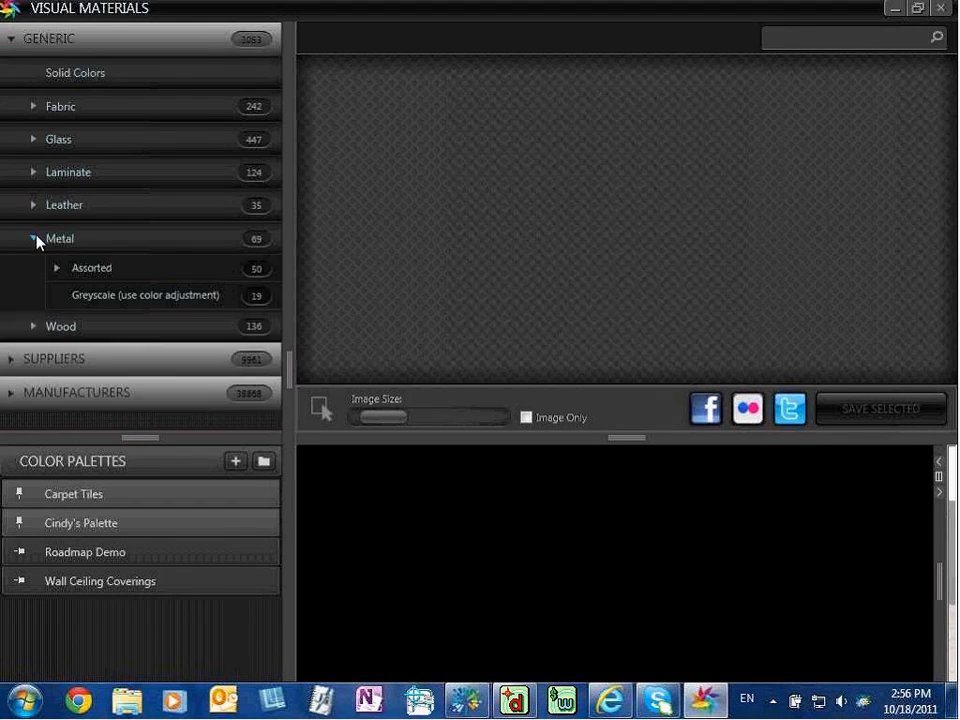
pyautogui.click(112, 270)
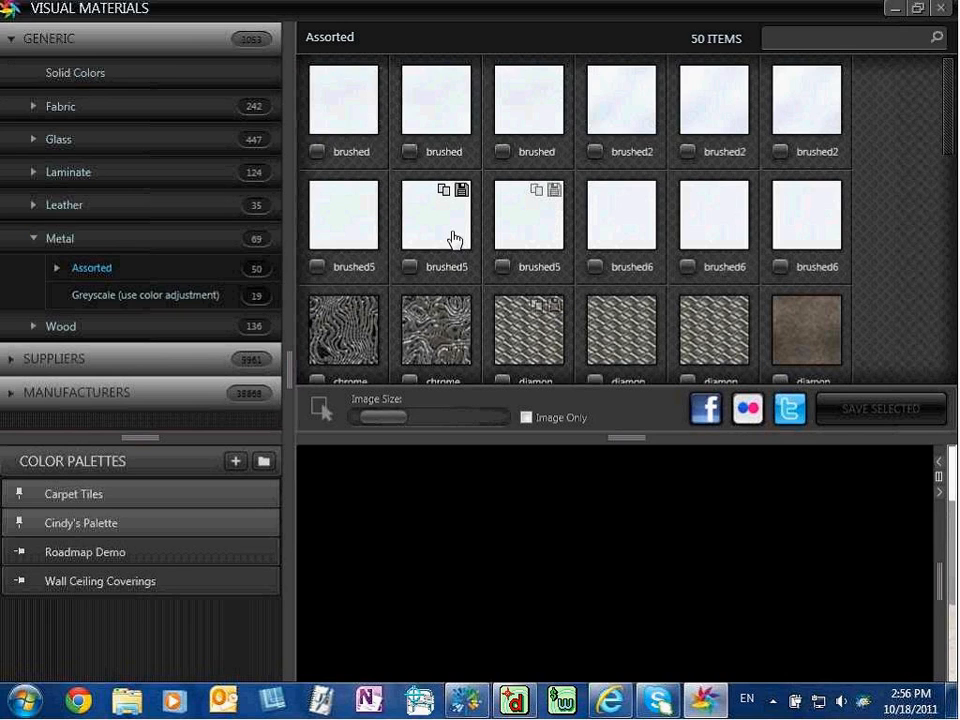
pyautogui.click(450, 240)
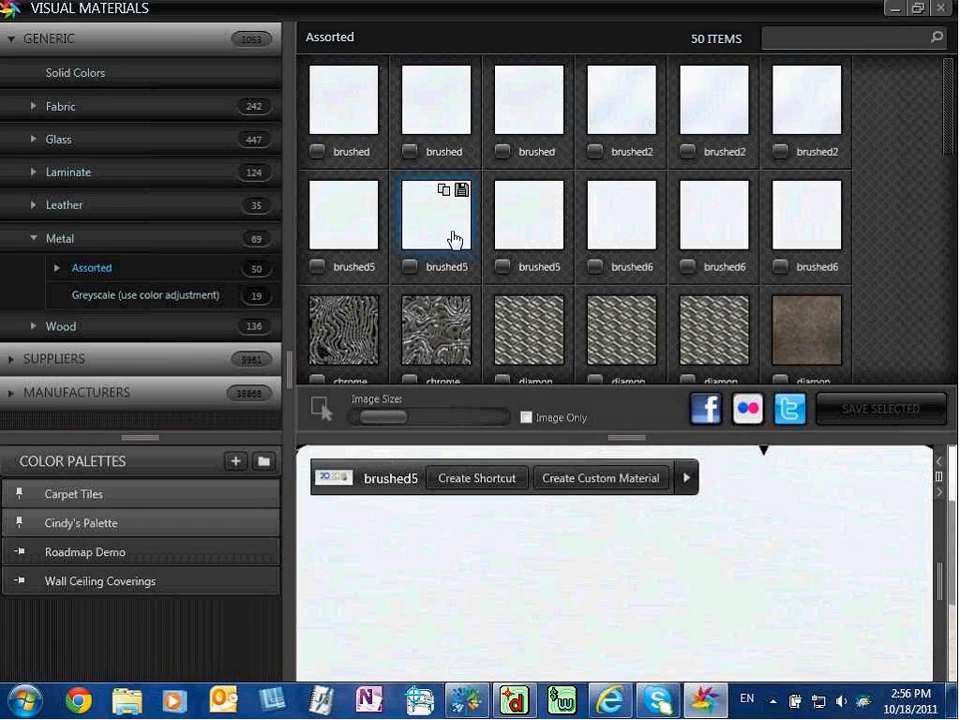
# - Try a custom material based on brushed5 with type Brass, finish Oxidized and coating Satin, and cancel it without saving to a palette
pyautogui.click(630, 480)
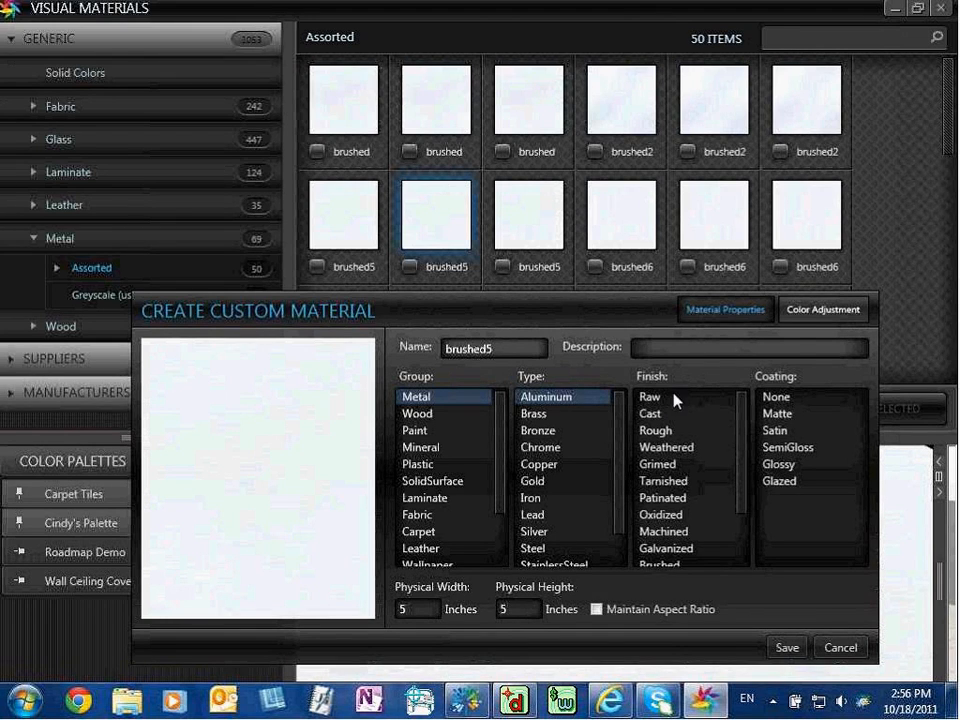
pyautogui.moveTo(739, 450)
pyautogui.mouseDown()
pyautogui.moveTo(736, 497)
pyautogui.moveTo(743, 455)
pyautogui.mouseUp()
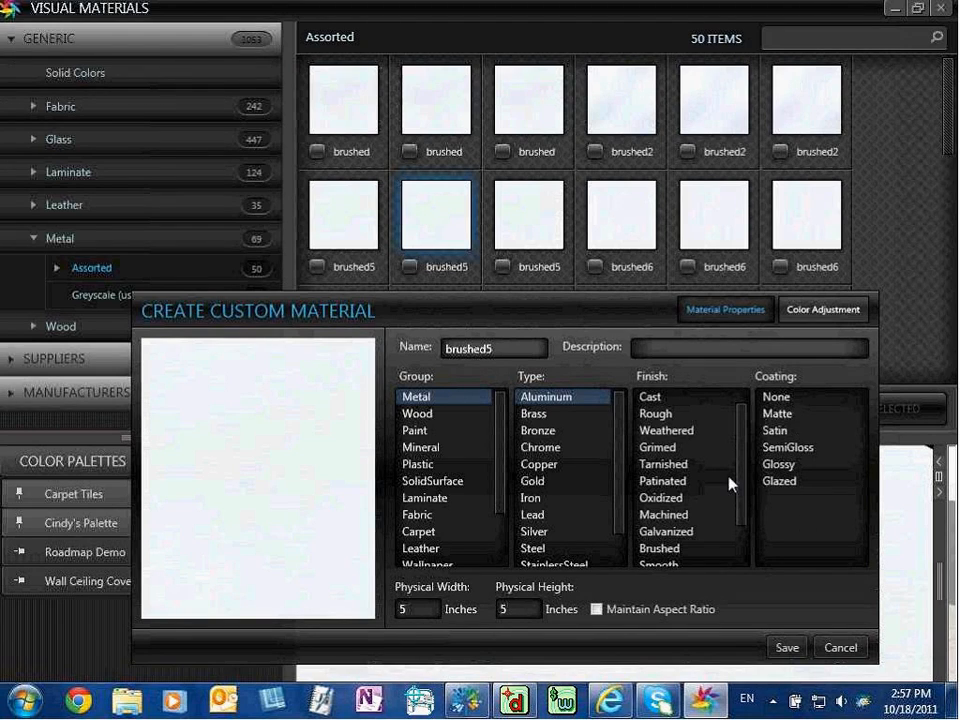
pyautogui.scroll(-3, 743, 473)
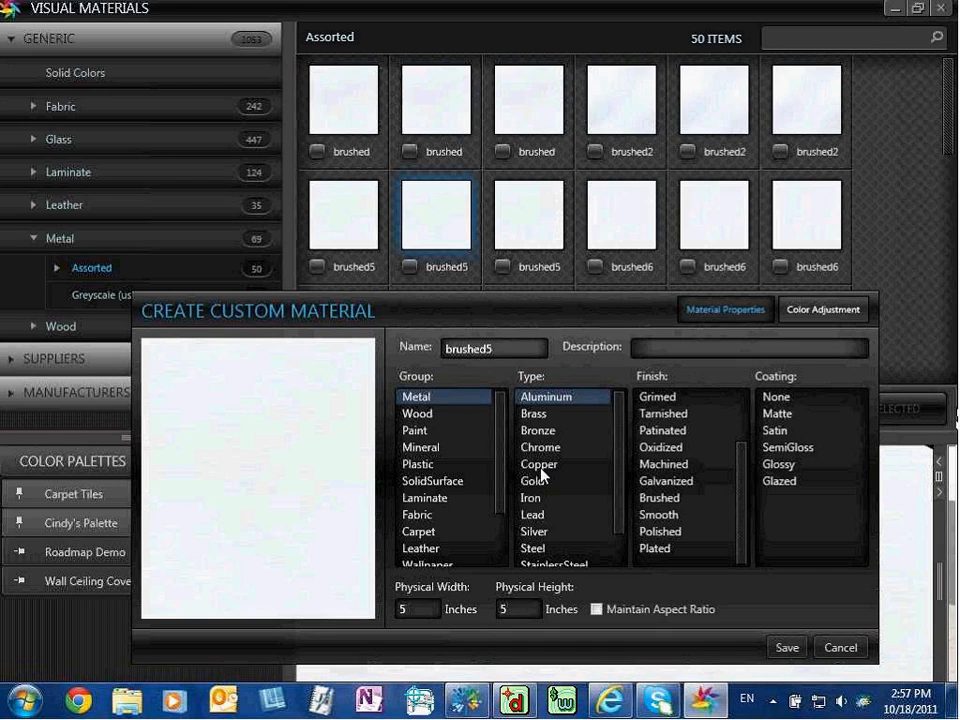
pyautogui.click(540, 415)
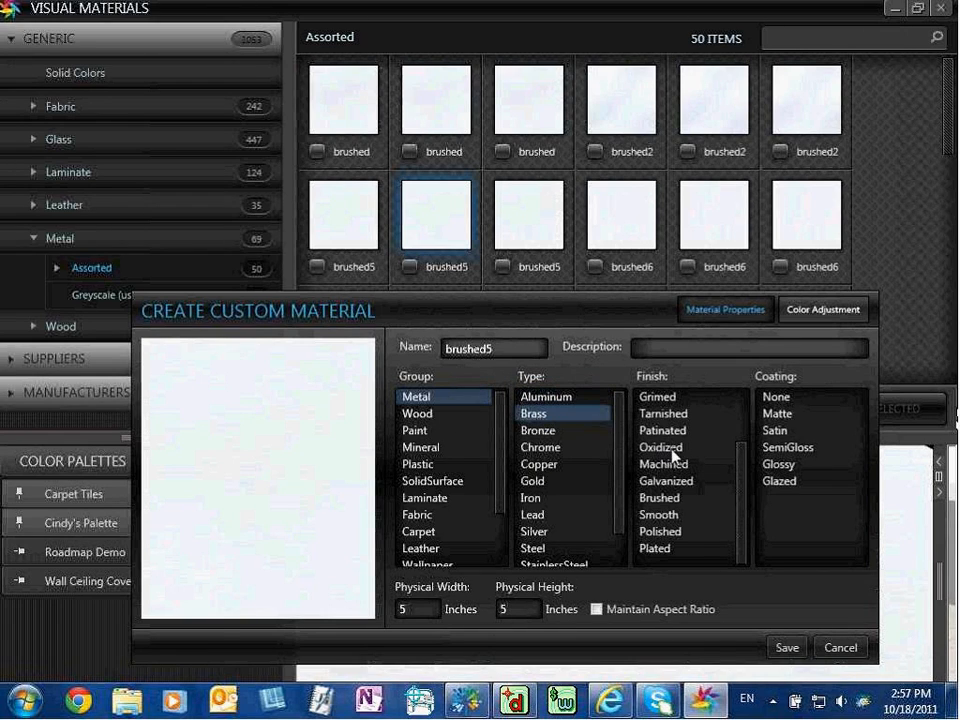
pyautogui.click(668, 448)
pyautogui.click(776, 431)
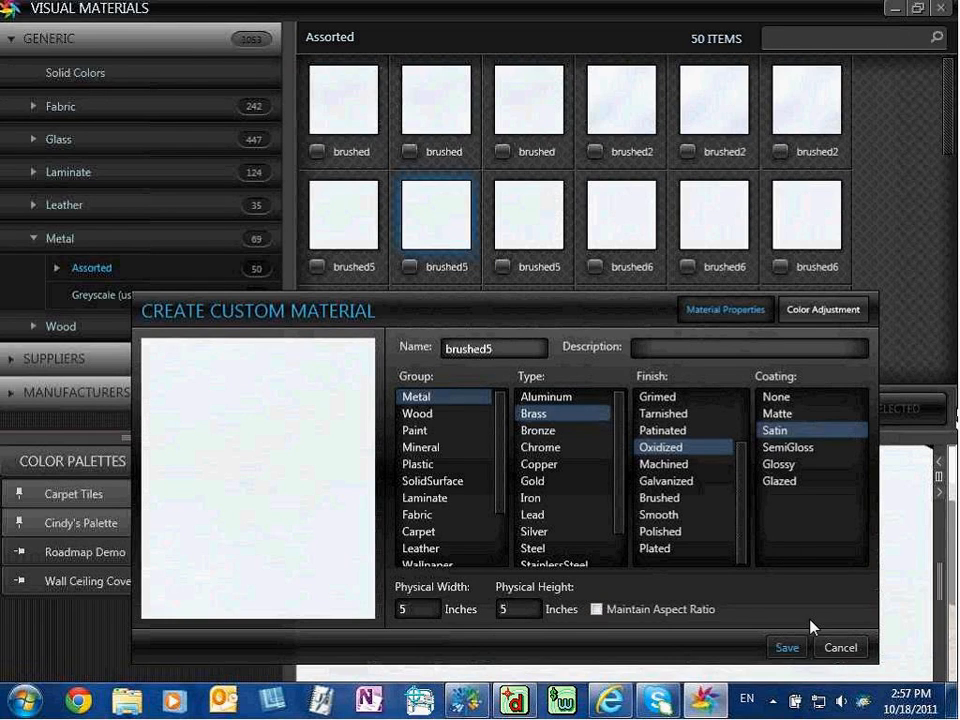
pyautogui.click(790, 645)
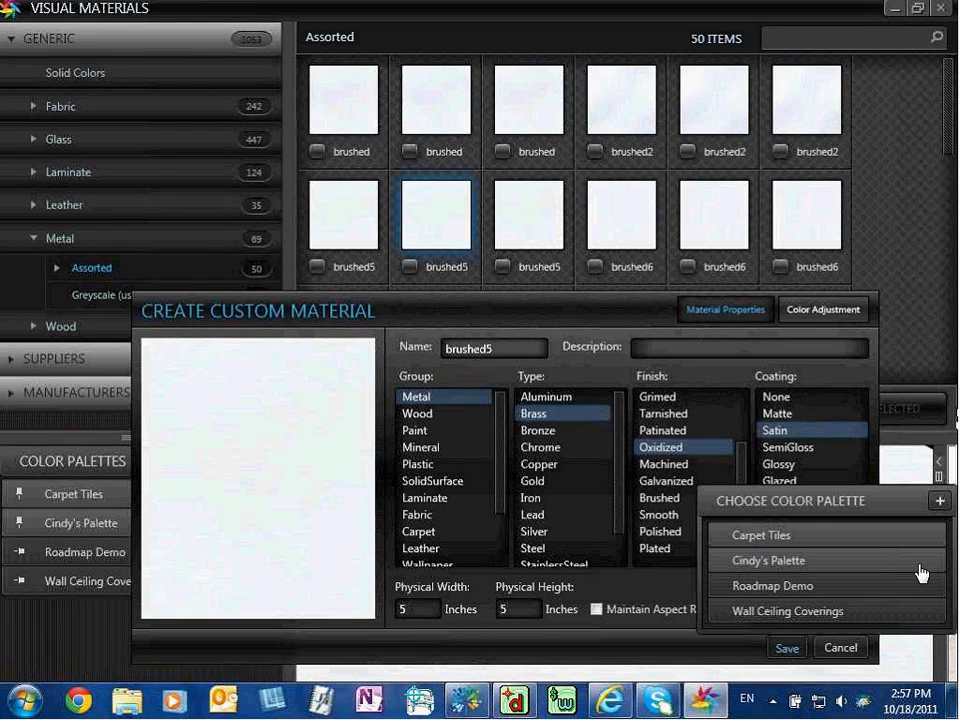
pyautogui.click(941, 502)
pyautogui.click(841, 647)
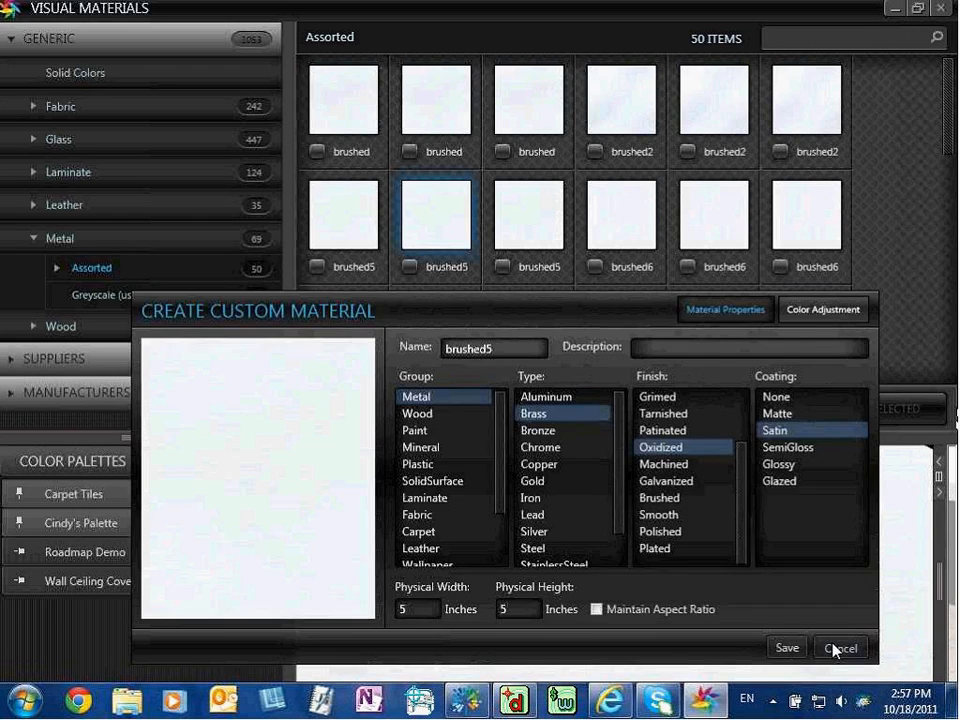
pyautogui.click(841, 647)
# - Reveal the 3D preview beside the material swatch and preview the diamondplate4 metal on the cube
pyautogui.moveTo(936, 574); pyautogui.dragTo(634, 549)
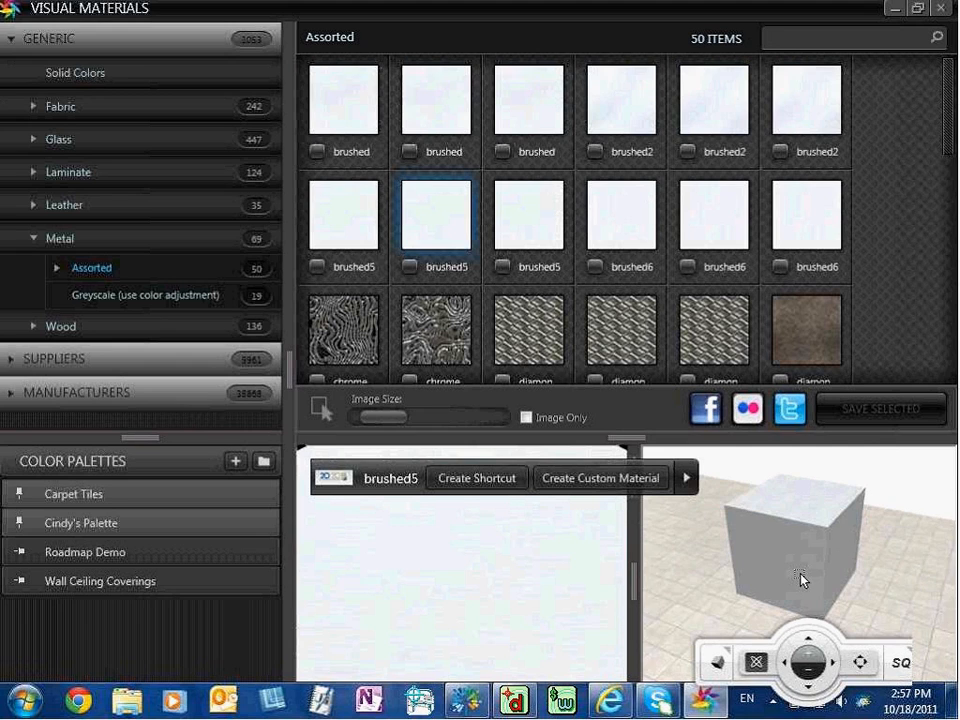
pyautogui.moveTo(801, 585); pyautogui.dragTo(812, 521)
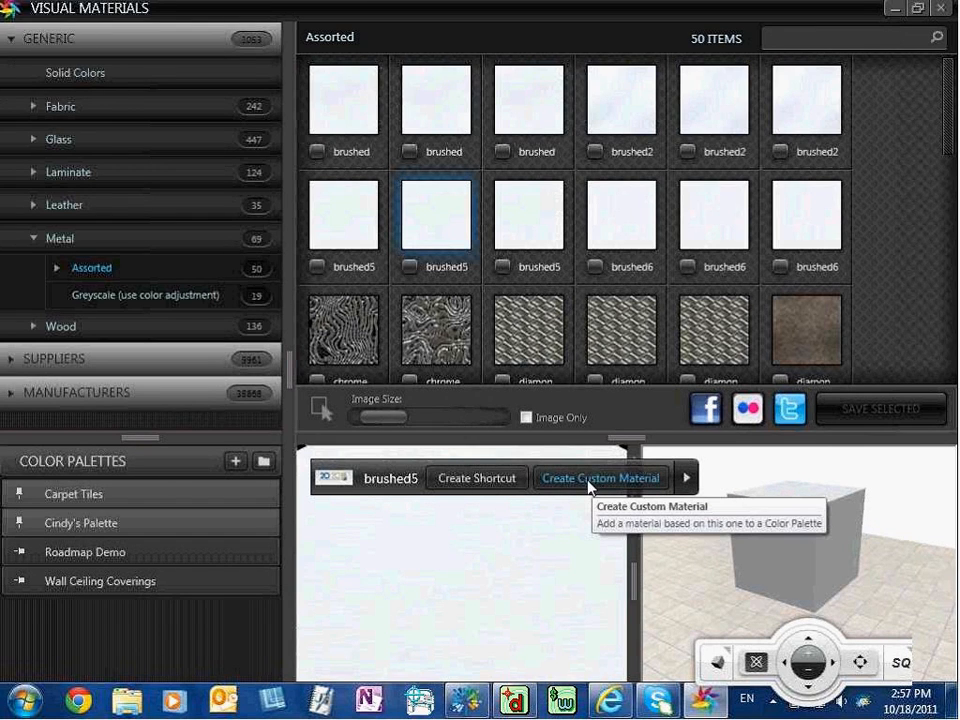
pyautogui.click(538, 349)
pyautogui.press('Down')
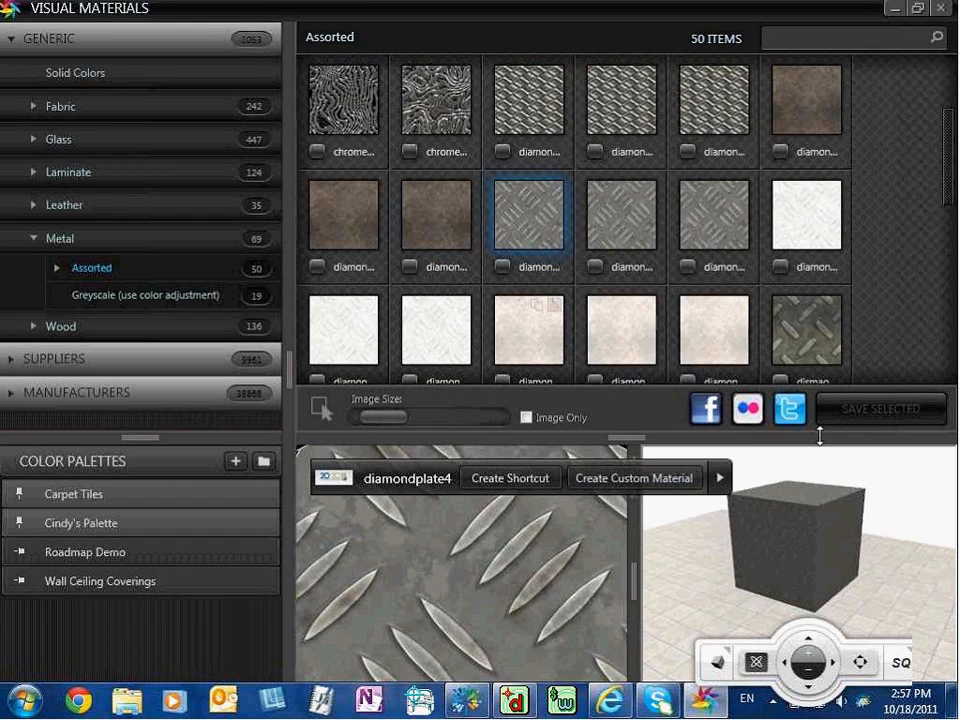
# - Set the 3D material preview to HQ quality and examine the diamondplate4 cube from different angles
pyautogui.click(900, 662)
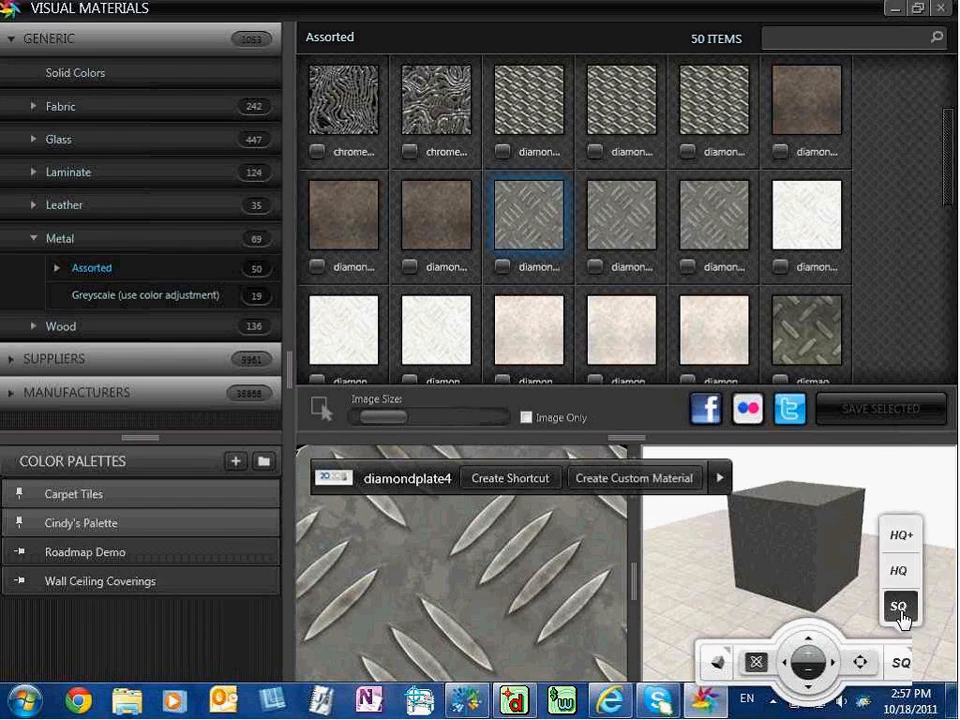
pyautogui.click(901, 572)
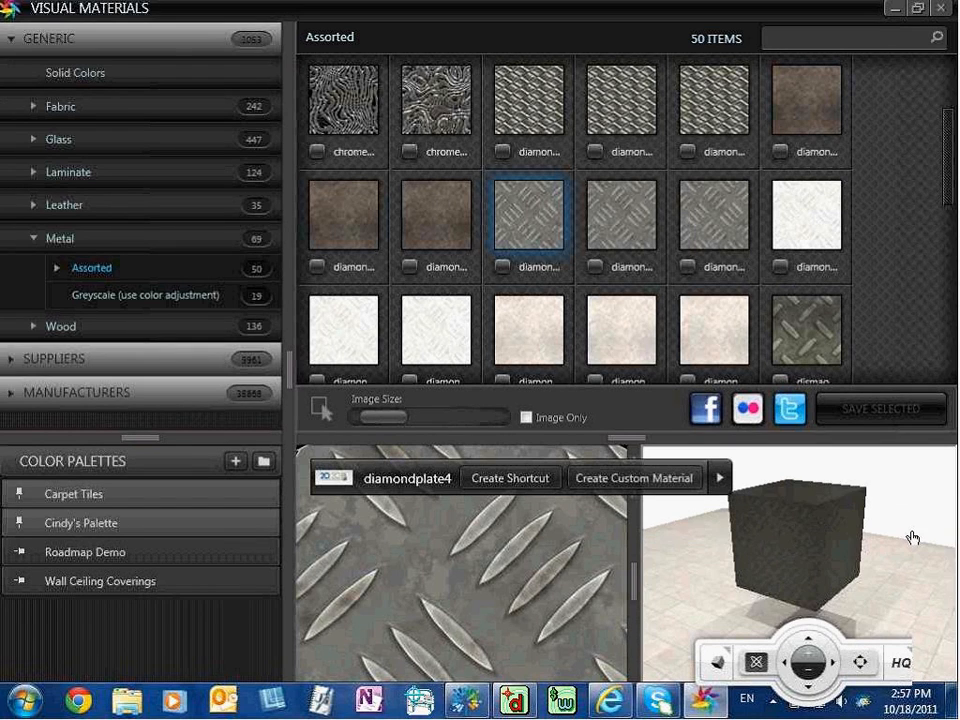
pyautogui.moveTo(876, 583); pyautogui.dragTo(880, 488)
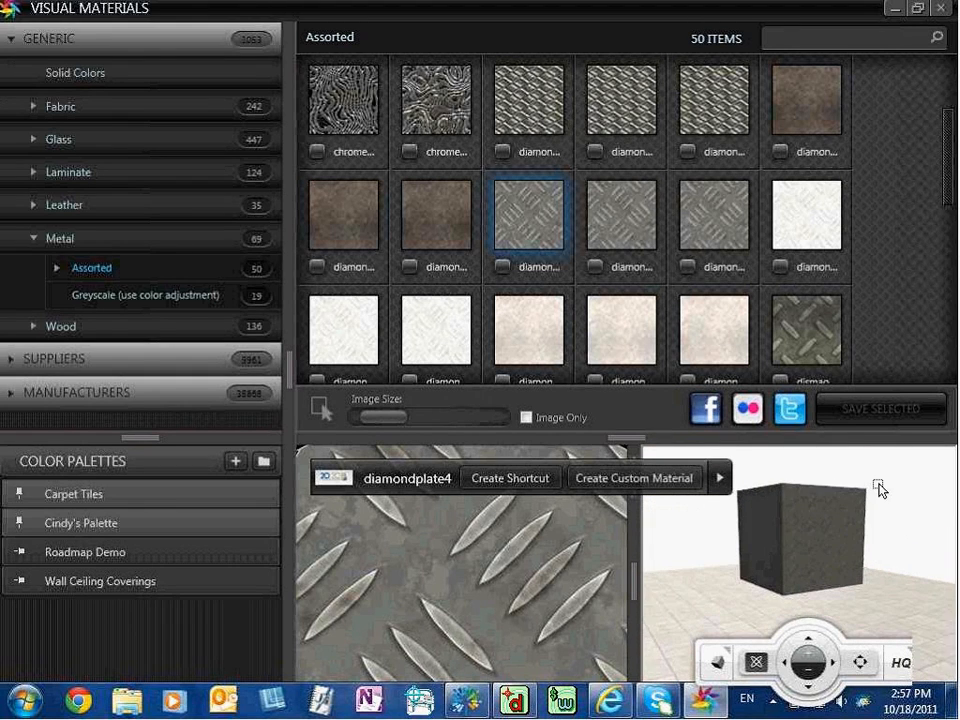
pyautogui.moveTo(806, 543); pyautogui.dragTo(858, 585)
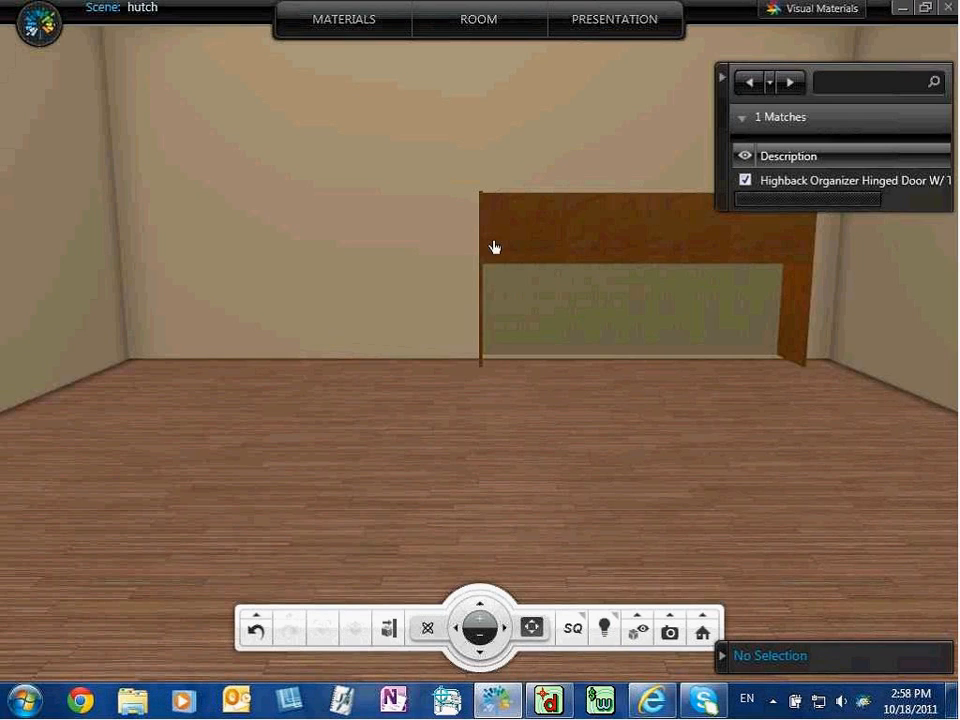
# - View the hutch at an angle toward the room corner and render the scene in HQ quality
pyautogui.moveTo(754, 332); pyautogui.dragTo(511, 389)
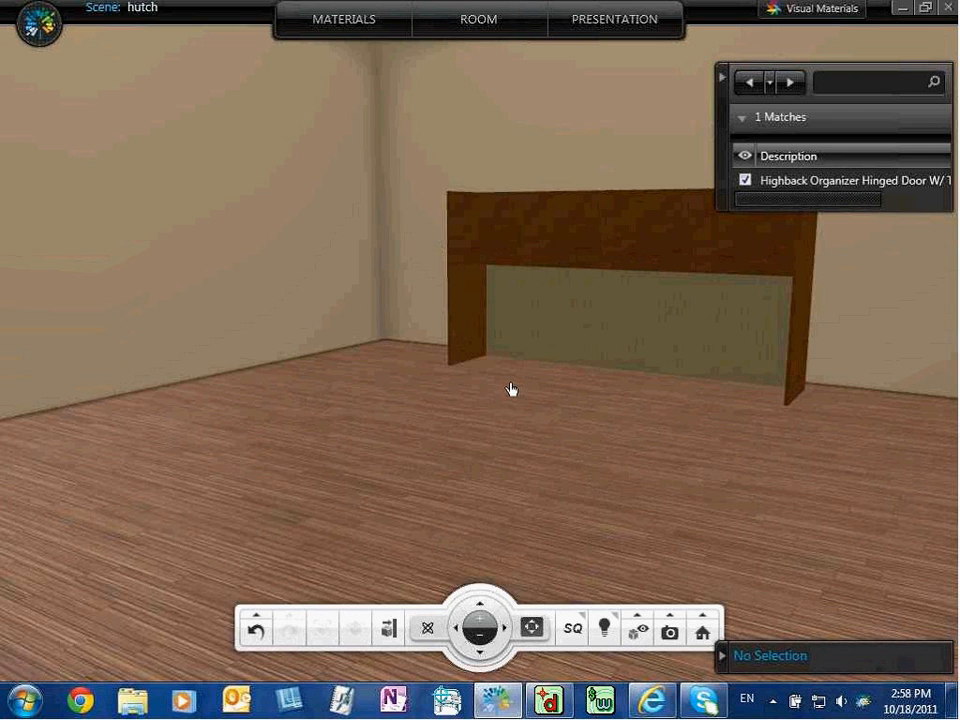
pyautogui.moveTo(549, 446); pyautogui.dragTo(615, 643, button='middle')
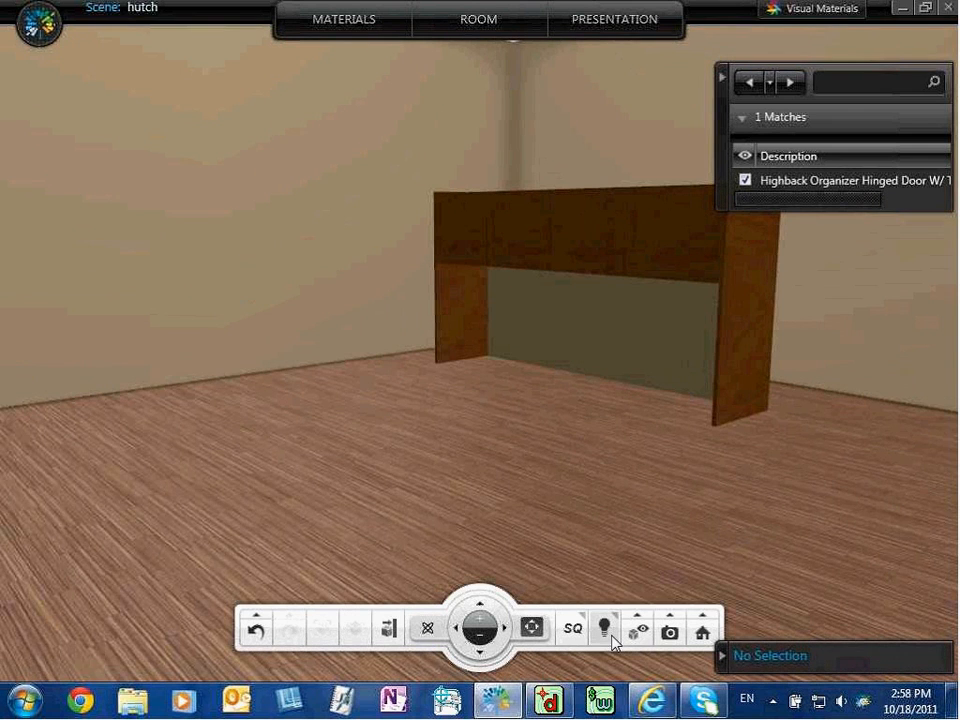
pyautogui.click(571, 628)
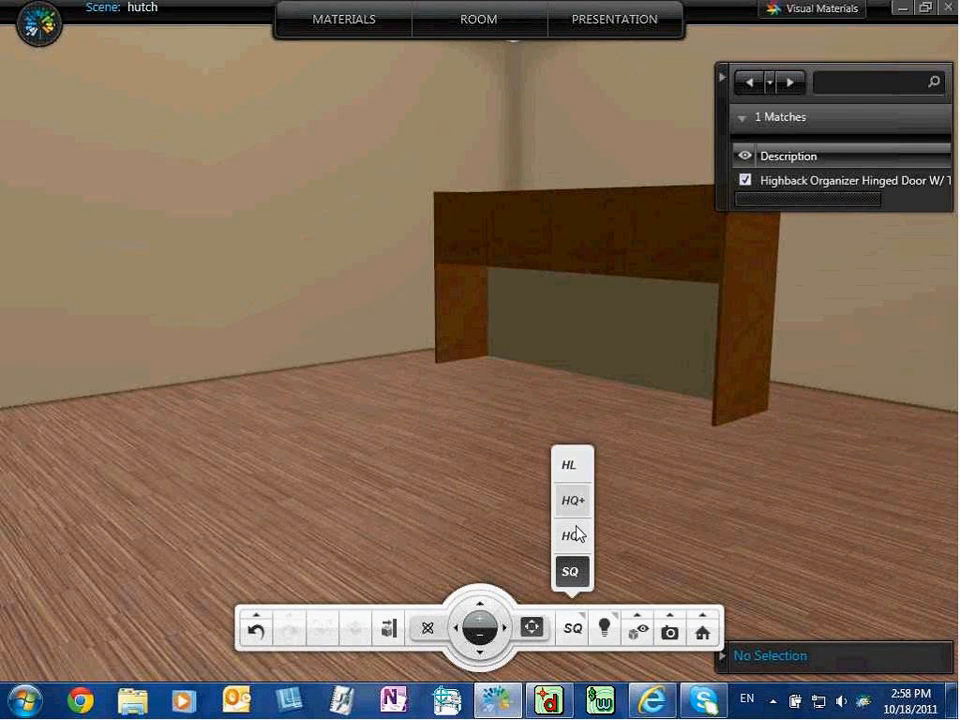
pyautogui.click(576, 534)
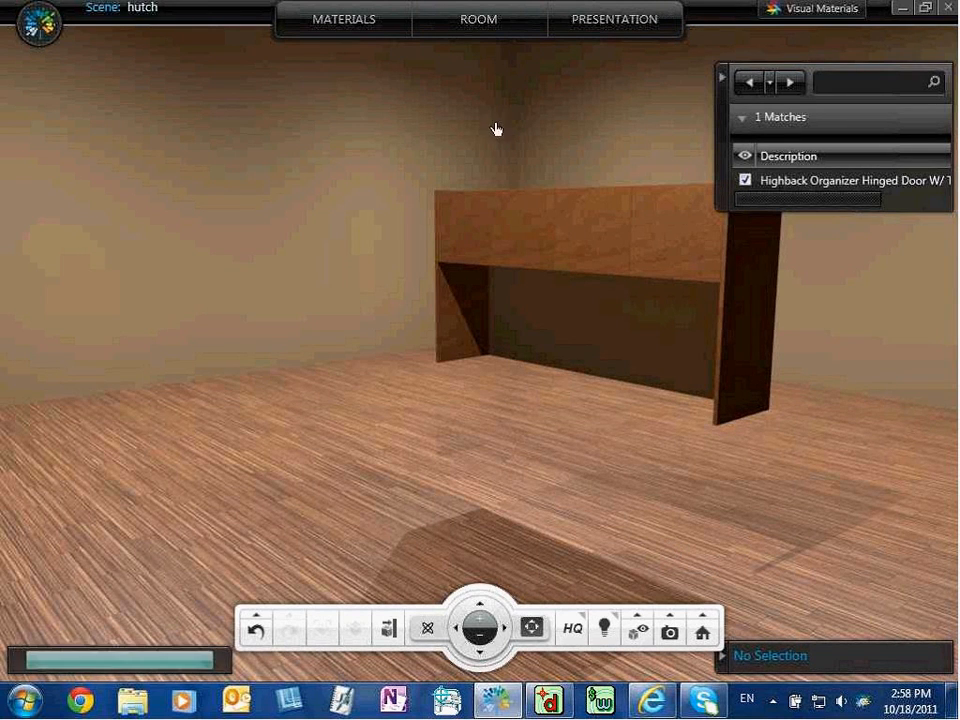
# - Collapse the list of scene items and close the hutch scene
pyautogui.click(723, 75)
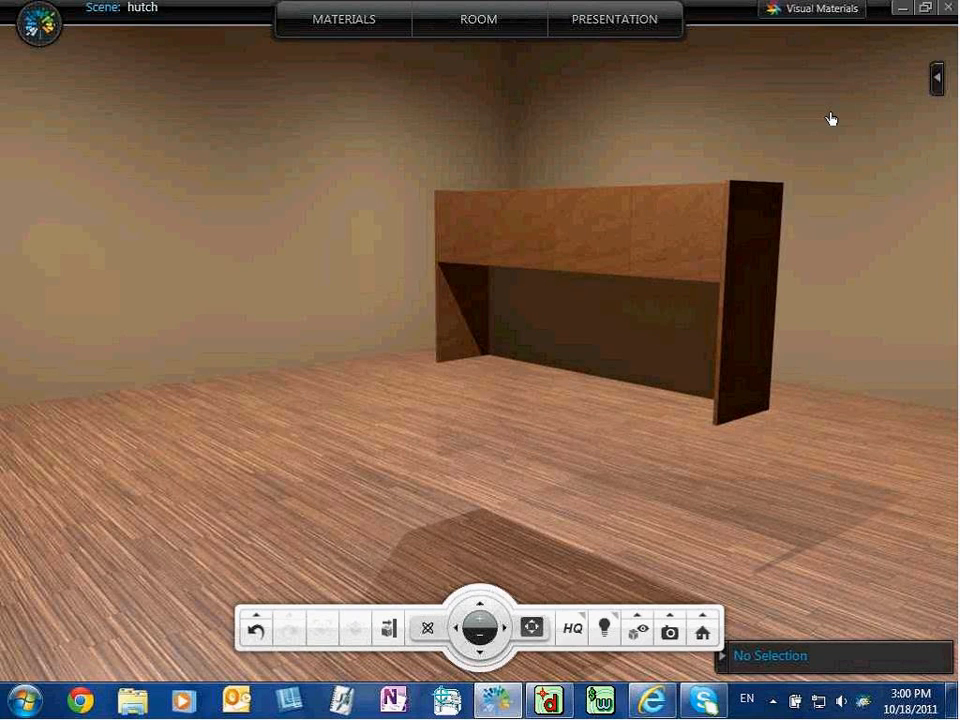
pyautogui.click(798, 8)
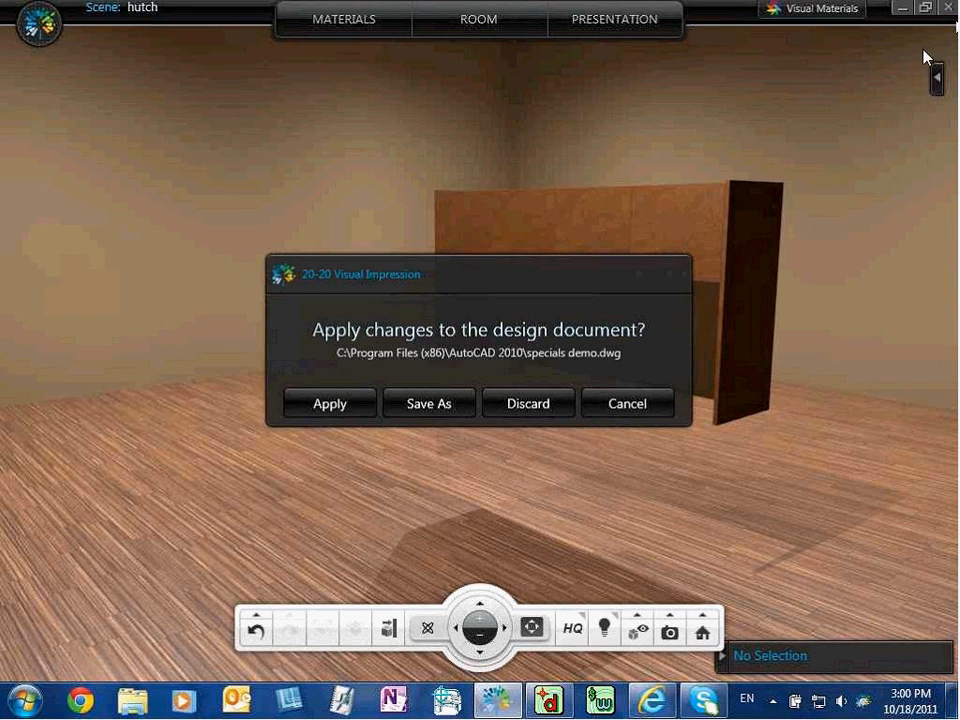